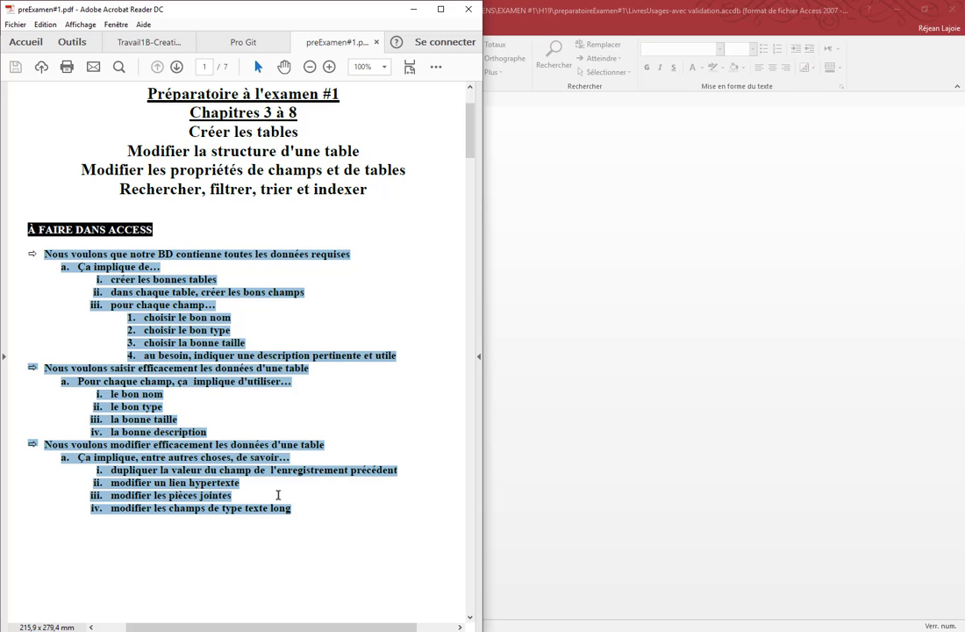
Examine the exam preparation PDF's objectives and its requirements for tblÉtudiants and tblLivres, especially the mandatory e-mail address rule.
{"action": "left_click", "coordinate": [278, 507]}
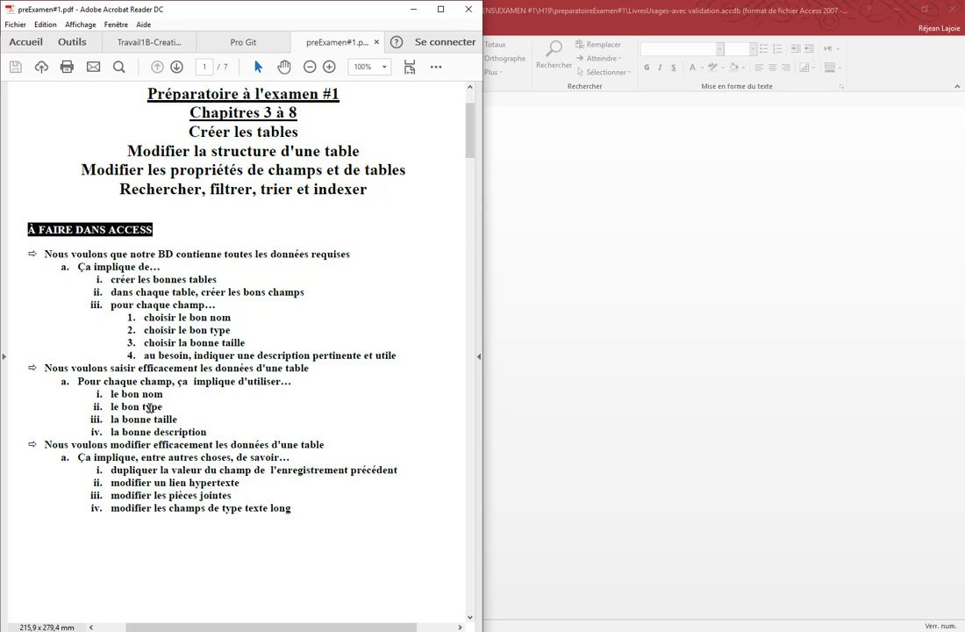
{"action": "left_click", "coordinate": [469, 601]}
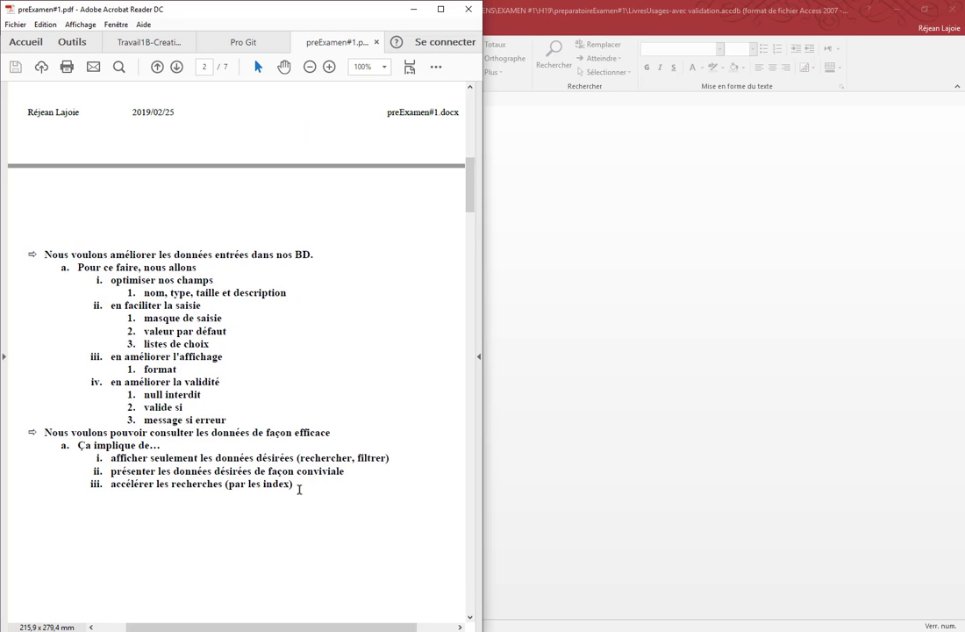
{"action": "left_click_drag", "start_coordinate": [295, 486], "coordinate": [43, 269]}
{"action": "left_click", "coordinate": [102, 342]}
{"action": "scroll", "coordinate": [470, 603], "scroll_direction": "down", "scroll_amount": 5}
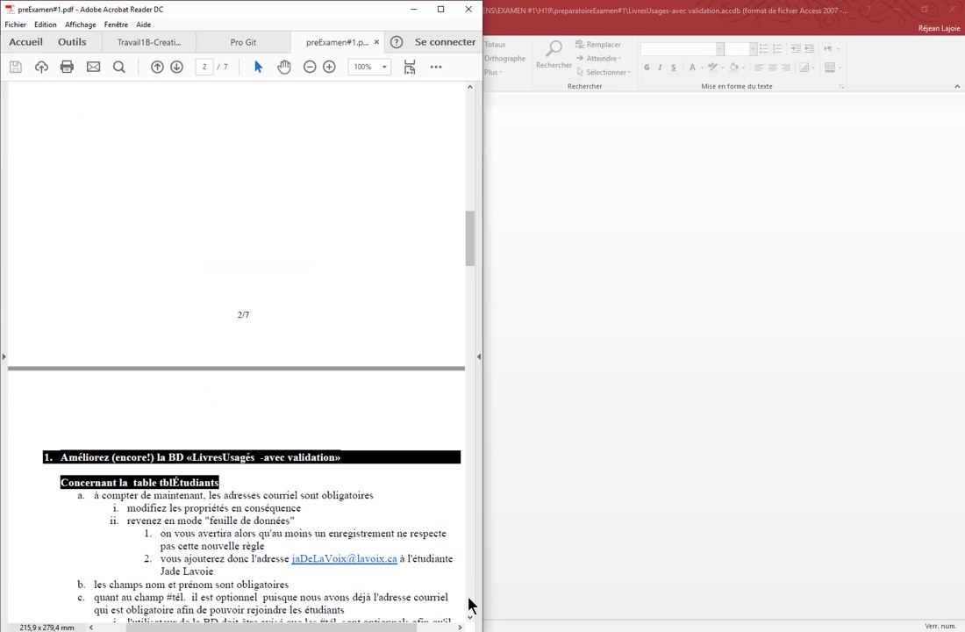
{"action": "scroll", "coordinate": [470, 603], "scroll_direction": "down", "scroll_amount": 8}
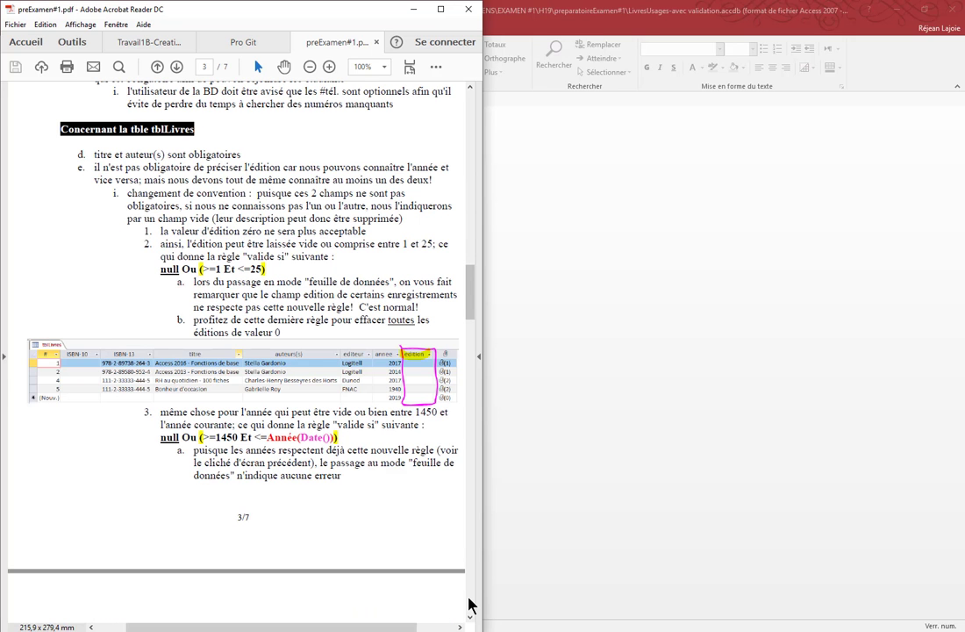
{"action": "left_click", "coordinate": [469, 88]}
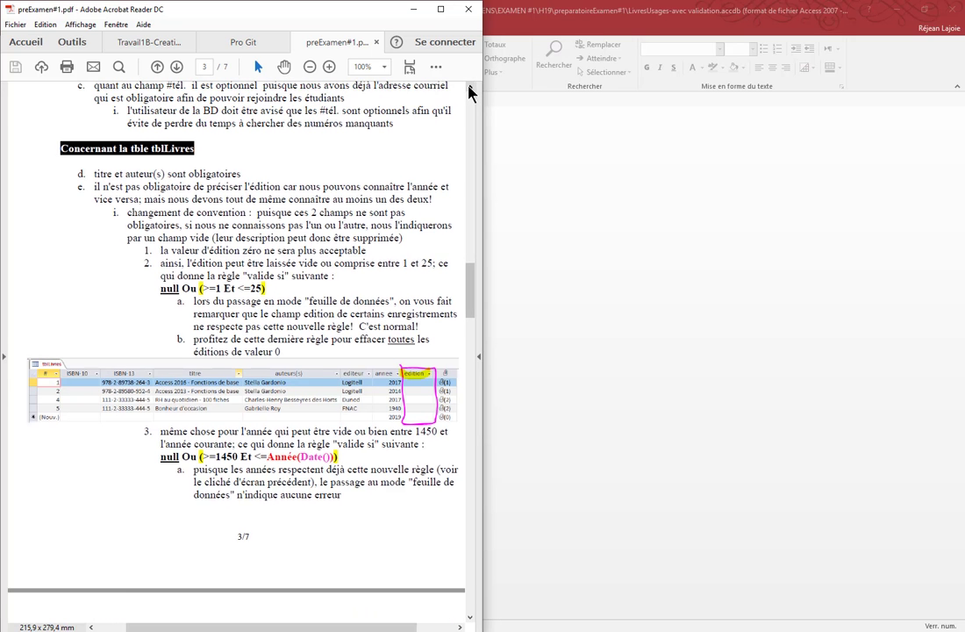
{"action": "left_click_drag", "start_coordinate": [470, 88], "coordinate": [469, 101]}
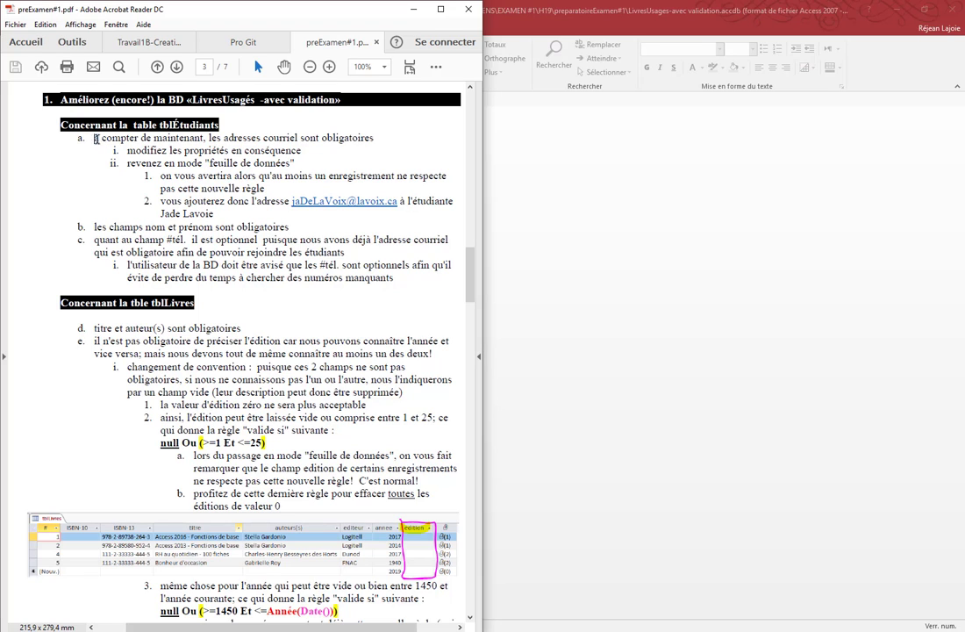
{"action": "left_click_drag", "start_coordinate": [97, 138], "coordinate": [374, 138]}
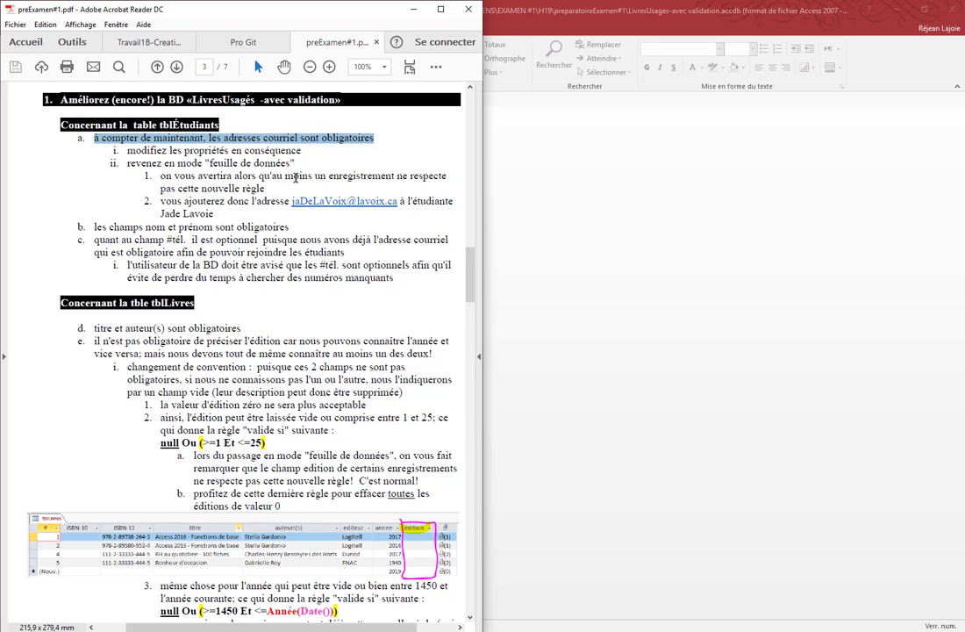
Switch to the LivresUsages-avec validation database in Access and open the tblEtudiants table in design view.
{"action": "left_click", "coordinate": [98, 334]}
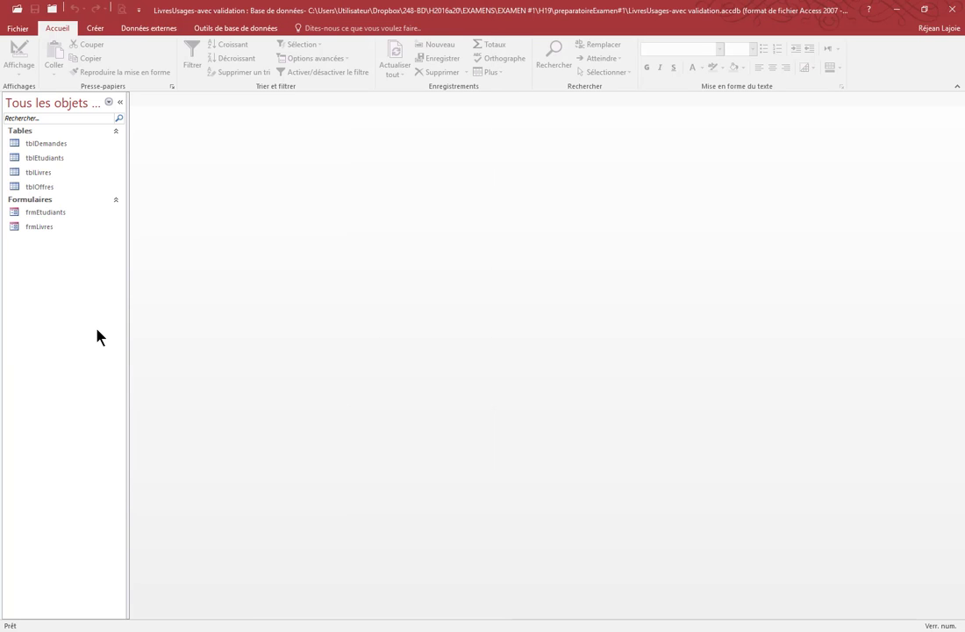
{"action": "key", "text": "alt+Tab"}
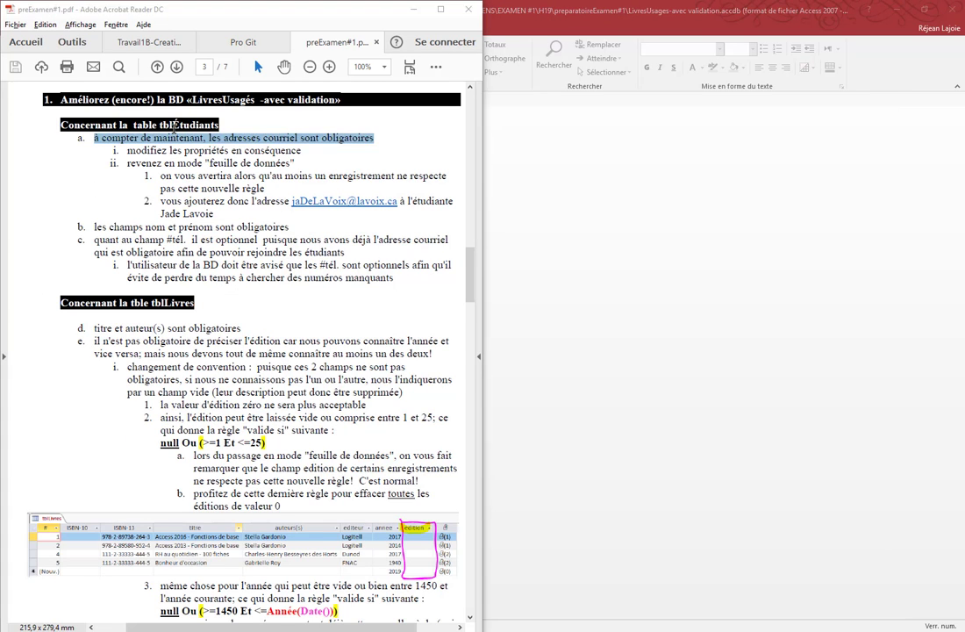
{"action": "key", "text": "alt+Tab"}
{"action": "left_click", "coordinate": [72, 161]}
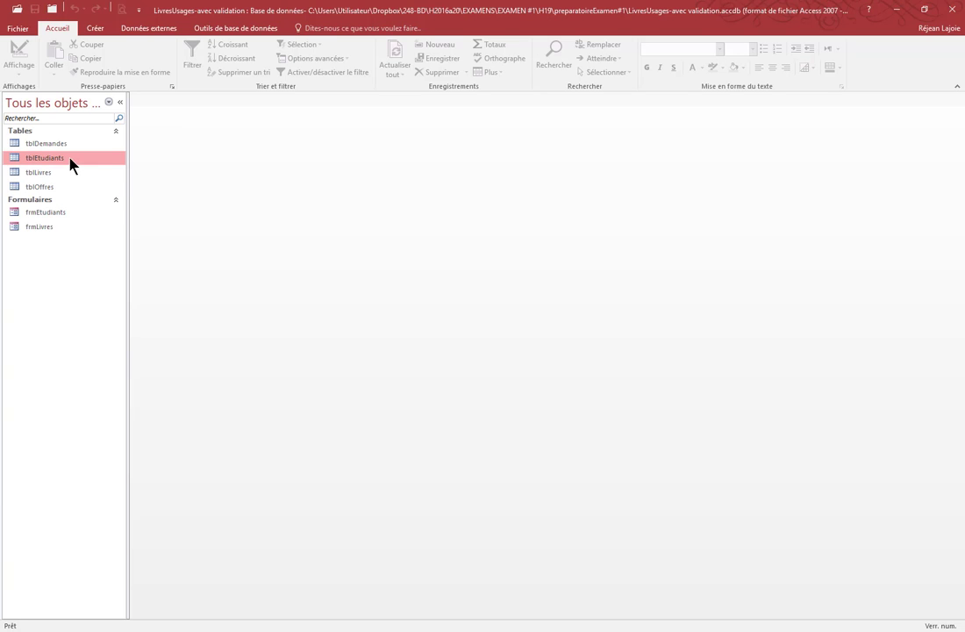
{"action": "right_click", "coordinate": [71, 161]}
{"action": "left_click", "coordinate": [118, 181]}
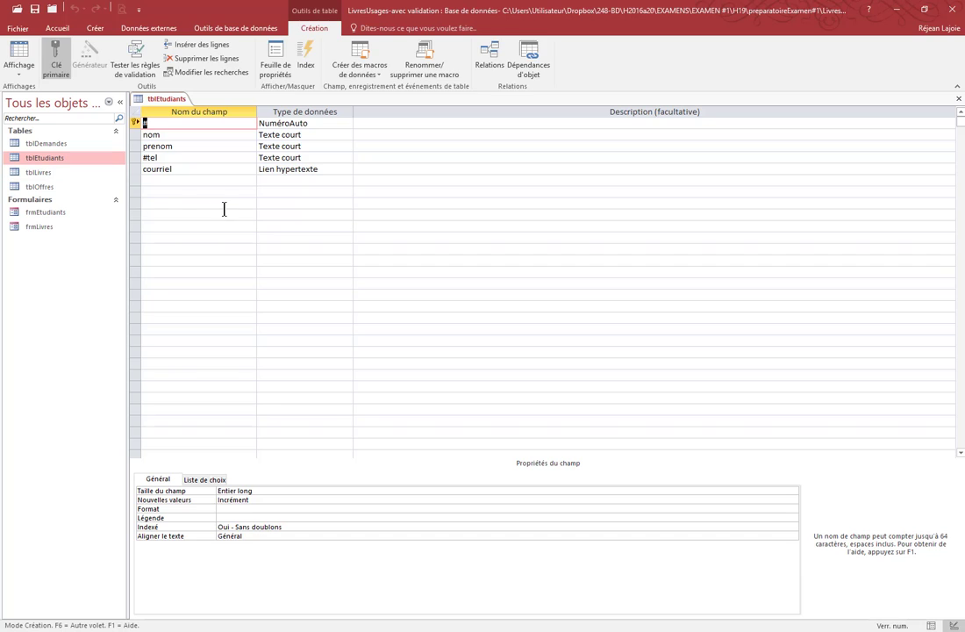
Make the courriel field mandatory by setting Null interdit to Oui and Chaîne vide autorisée to Non.
{"action": "left_click", "coordinate": [198, 169]}
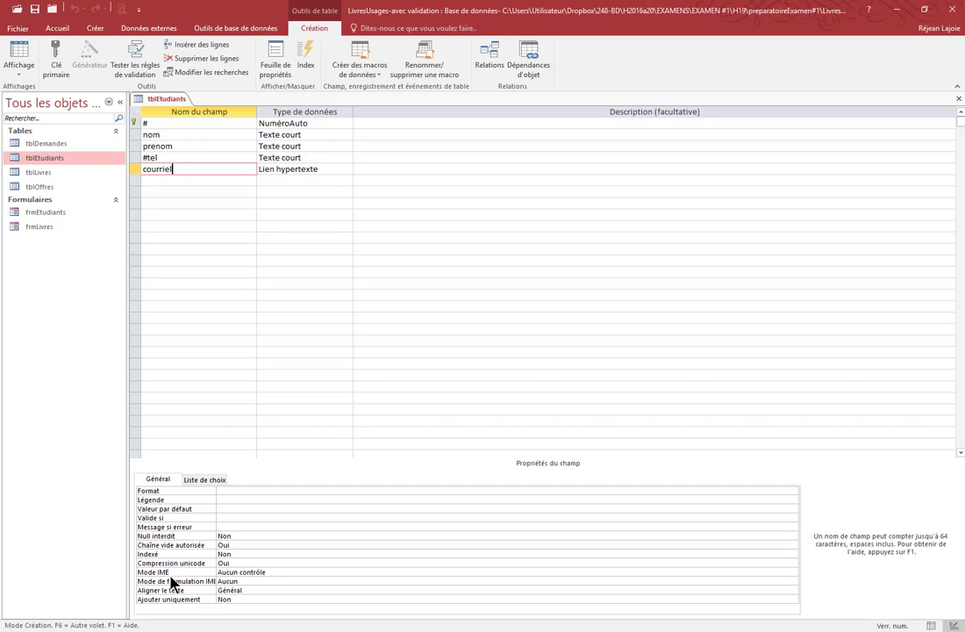
{"action": "double_click", "coordinate": [223, 534]}
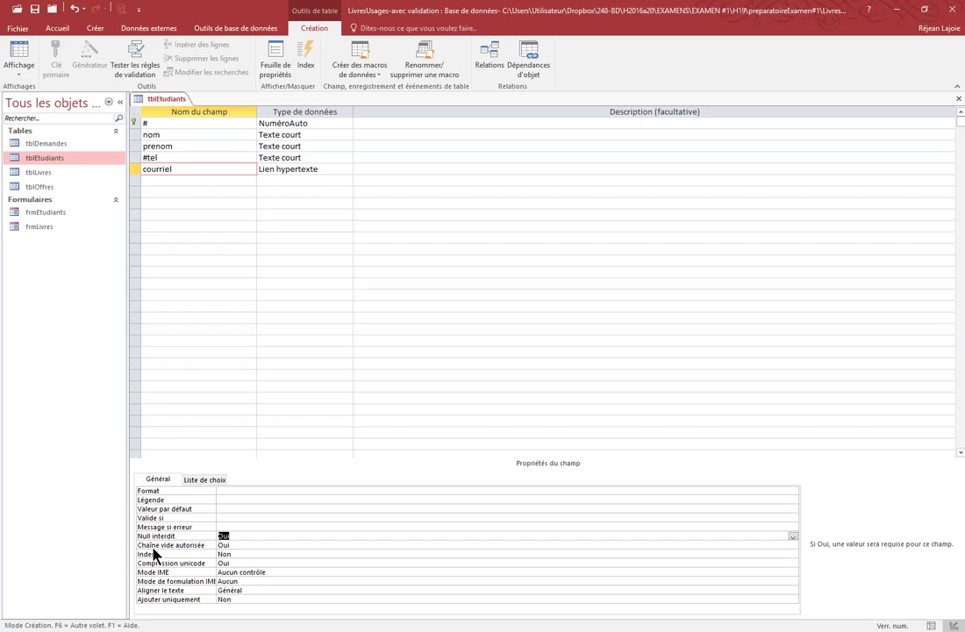
{"action": "double_click", "coordinate": [225, 544]}
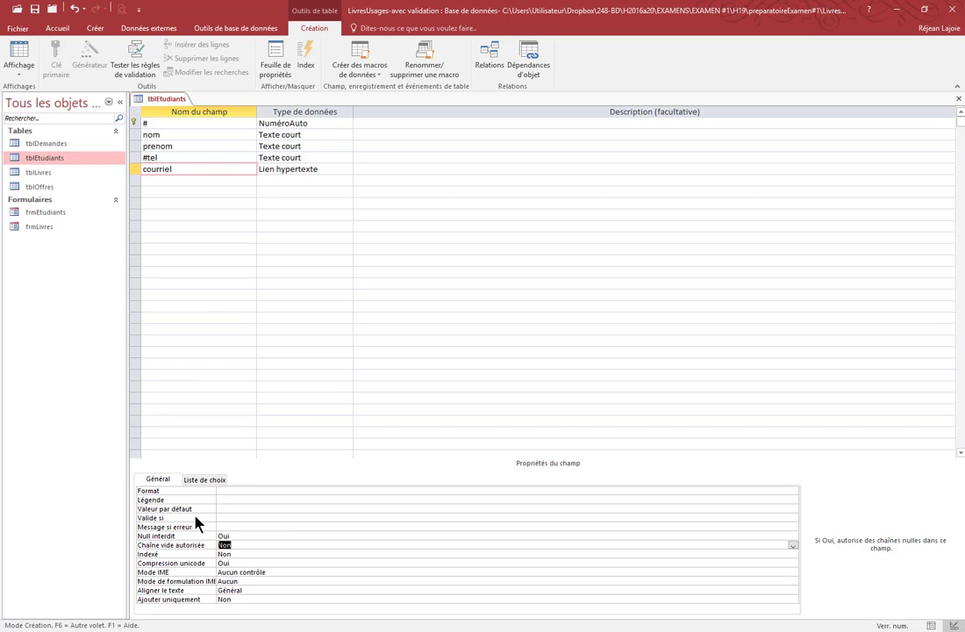
Switch to the exam PDF in Acrobat Reader and copy the student's e-mail address from instruction a.ii.2.
{"action": "key", "text": "alt+Tab"}
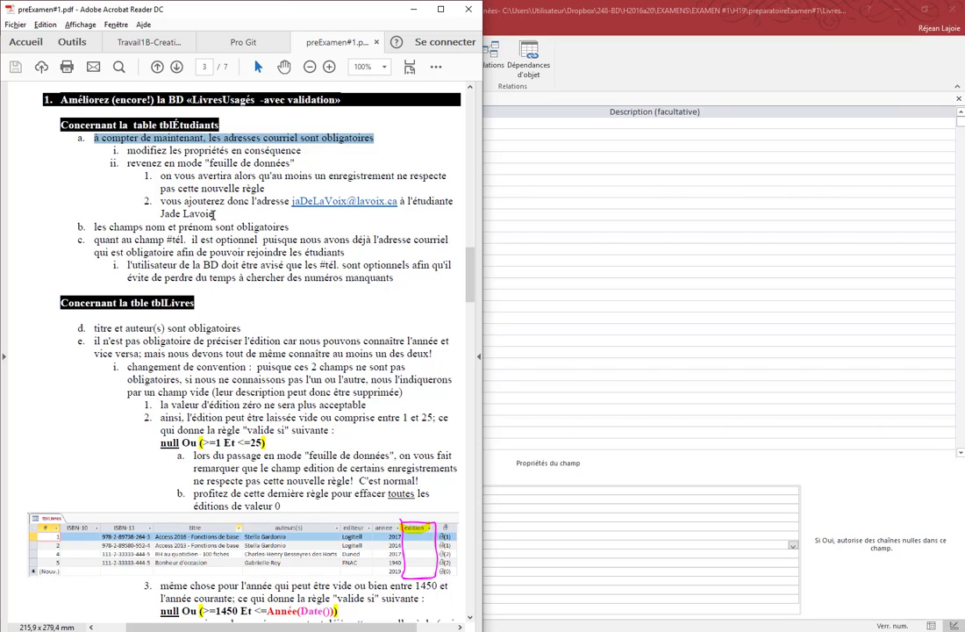
{"action": "left_click_drag", "start_coordinate": [214, 214], "coordinate": [161, 213]}
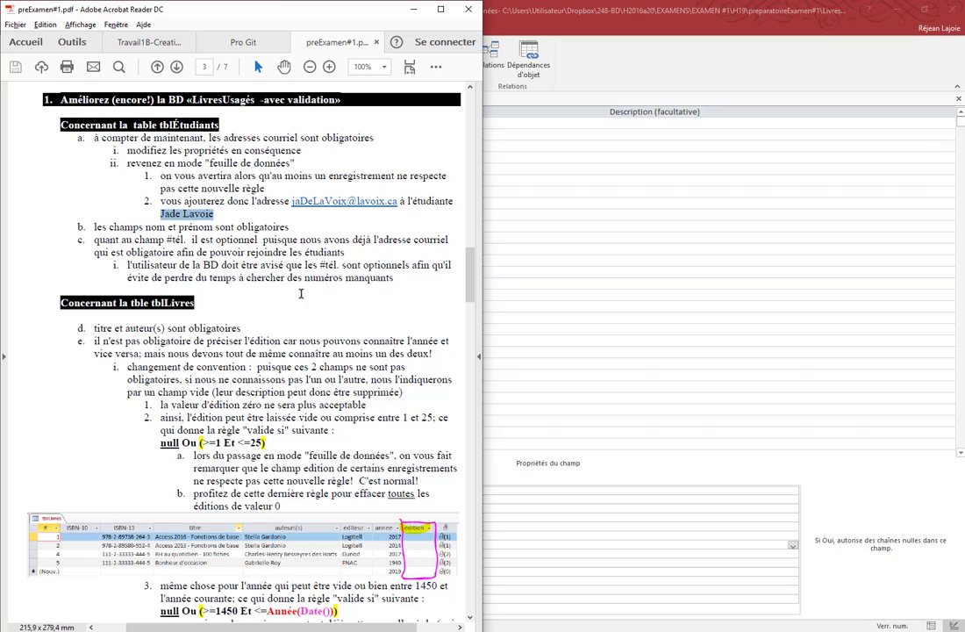
{"action": "left_click", "coordinate": [417, 189]}
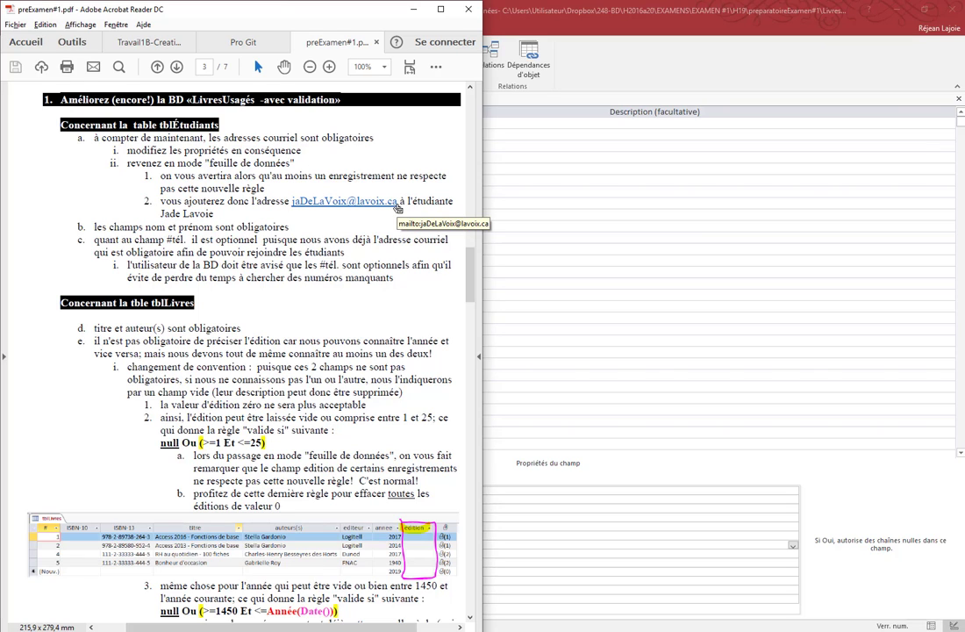
{"action": "left_click_drag", "start_coordinate": [400, 203], "coordinate": [330, 201]}
{"action": "key", "text": "super+c"}
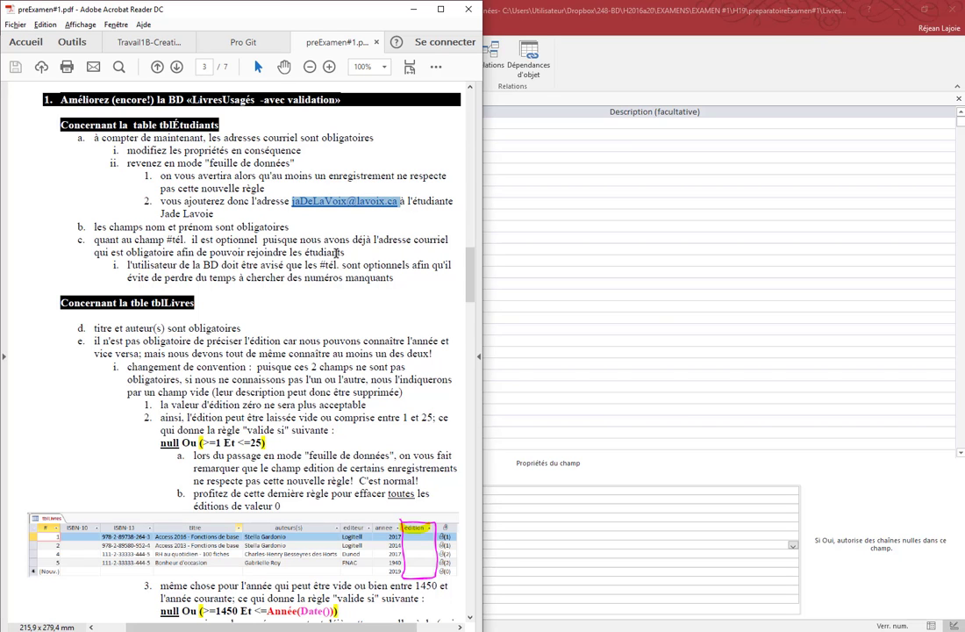
Back in Access, show tblEtudiants in datasheet view, saving the table, testing existing data against the new rules and keeping the new Null interdit rule.
{"action": "key", "text": "alt+Tab"}
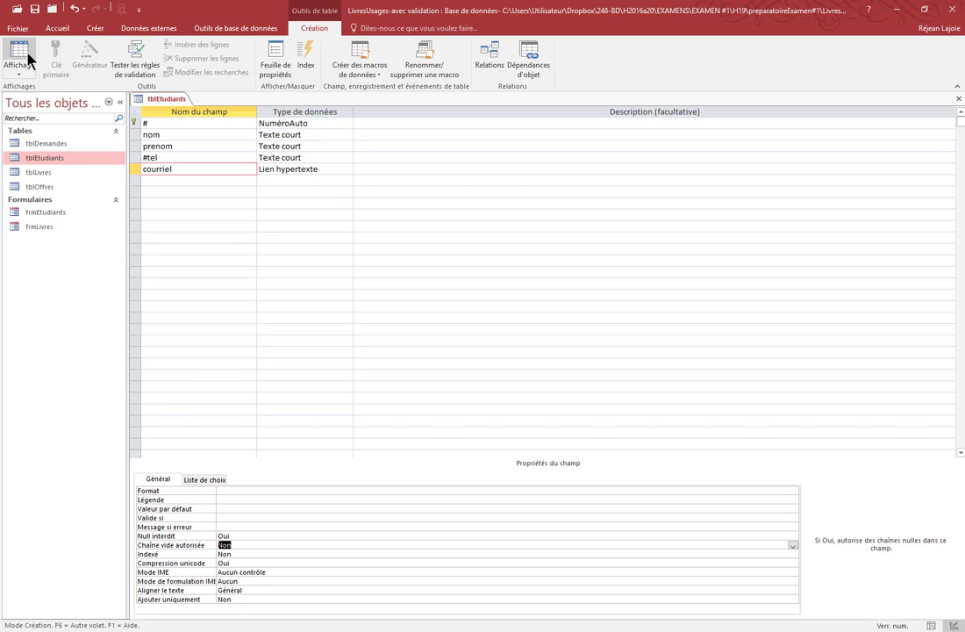
{"action": "left_click", "coordinate": [21, 58]}
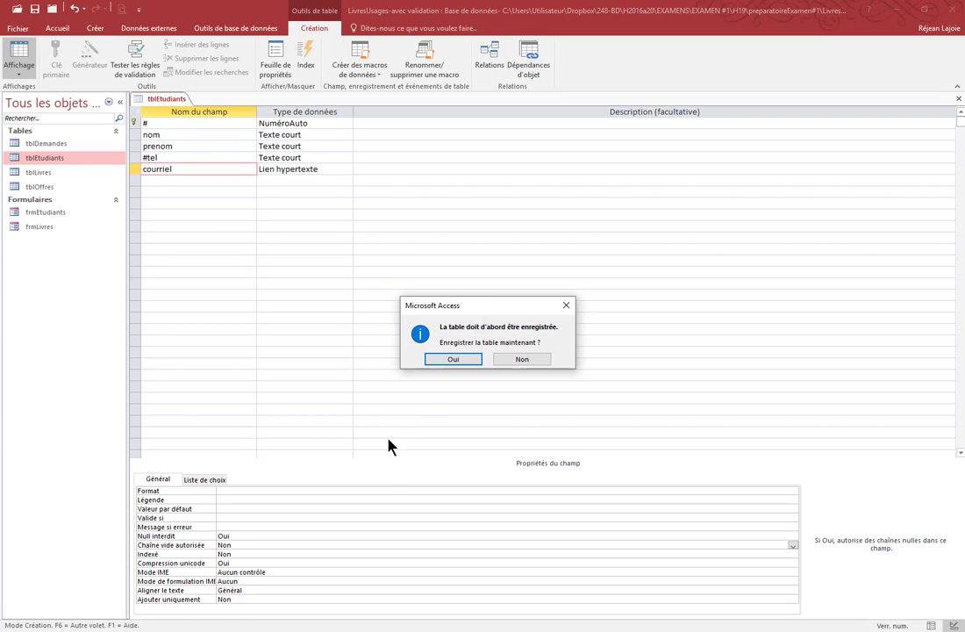
{"action": "left_click", "coordinate": [447, 360]}
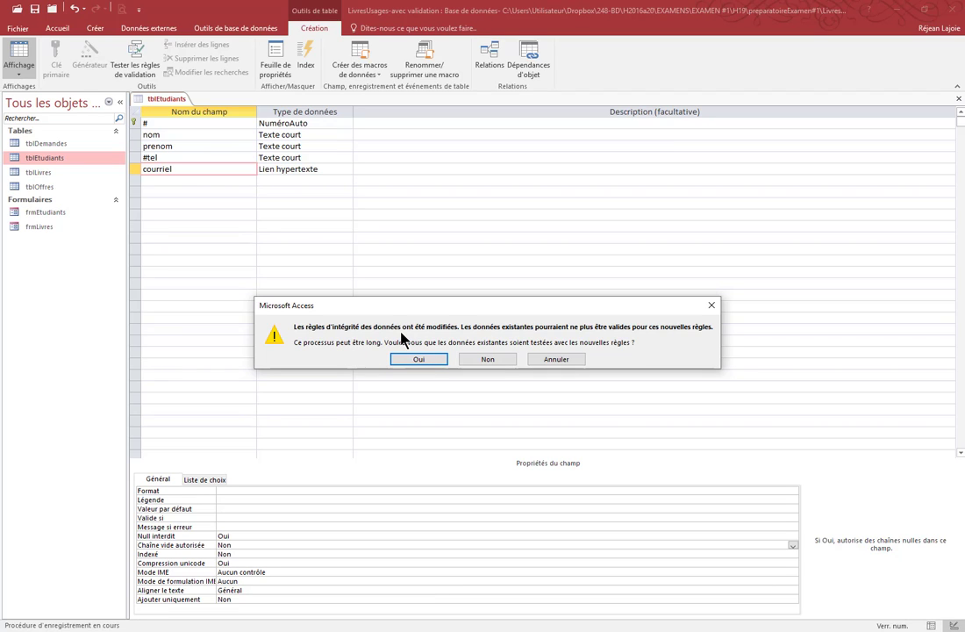
{"action": "left_click_drag", "start_coordinate": [454, 311], "coordinate": [444, 273]}
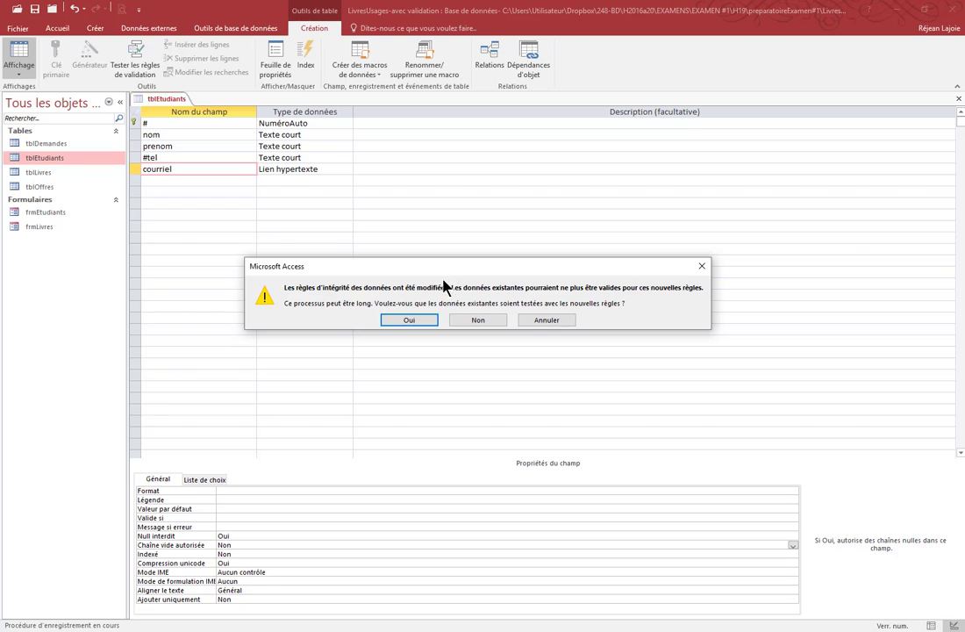
{"action": "left_click", "coordinate": [421, 321]}
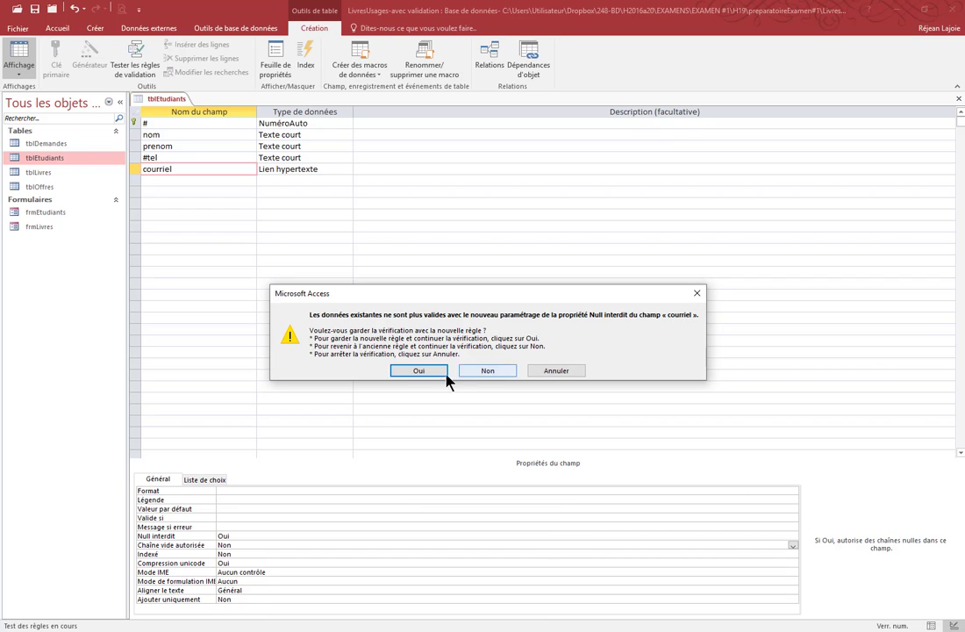
{"action": "left_click", "coordinate": [414, 374]}
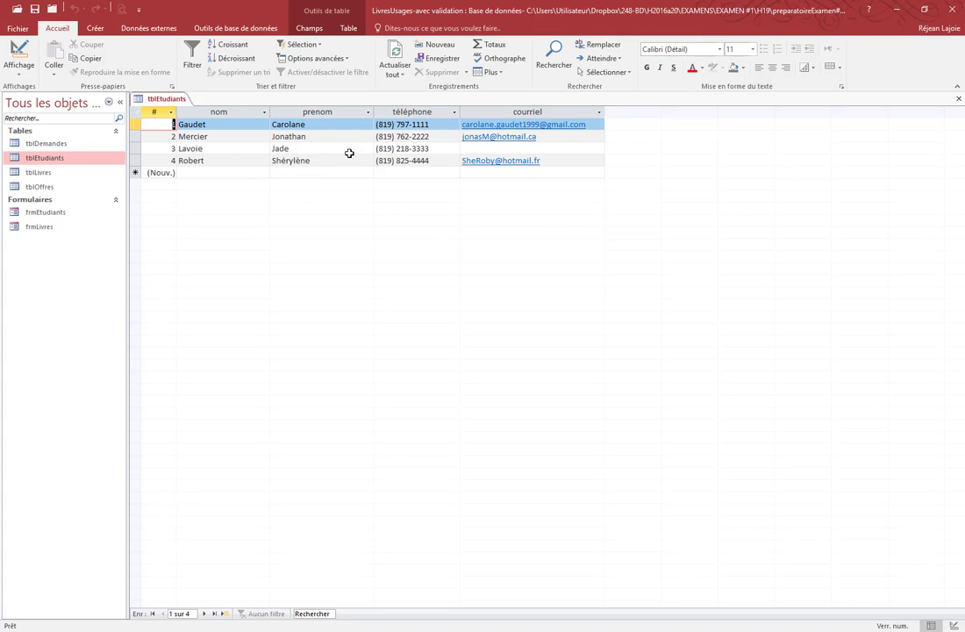
Paste the copied e-mail address into the empty courriel field of record 3 and save the record.
{"action": "left_click", "coordinate": [466, 148]}
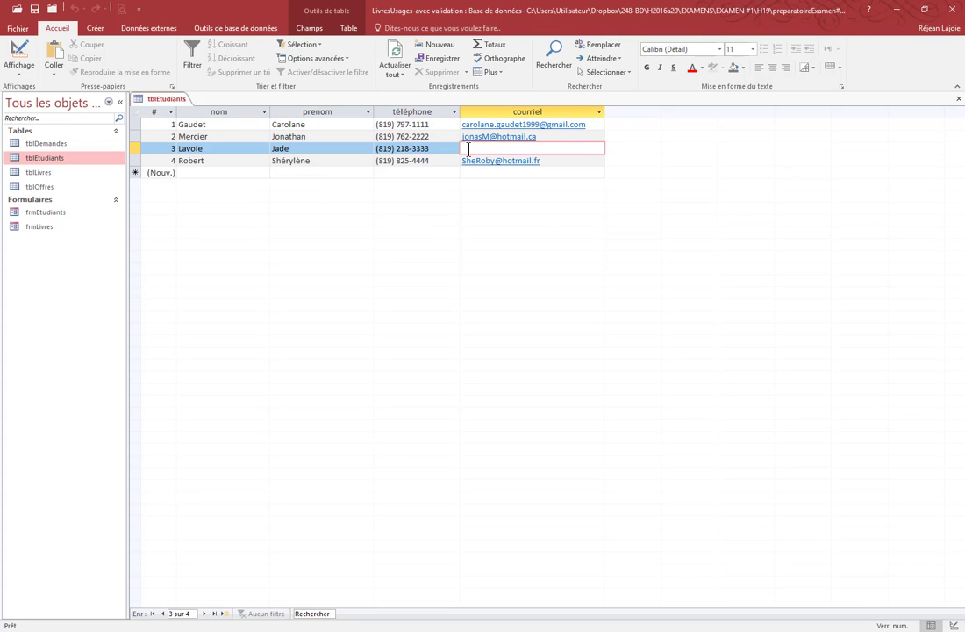
{"action": "right_click", "coordinate": [468, 149]}
{"action": "left_click", "coordinate": [489, 187]}
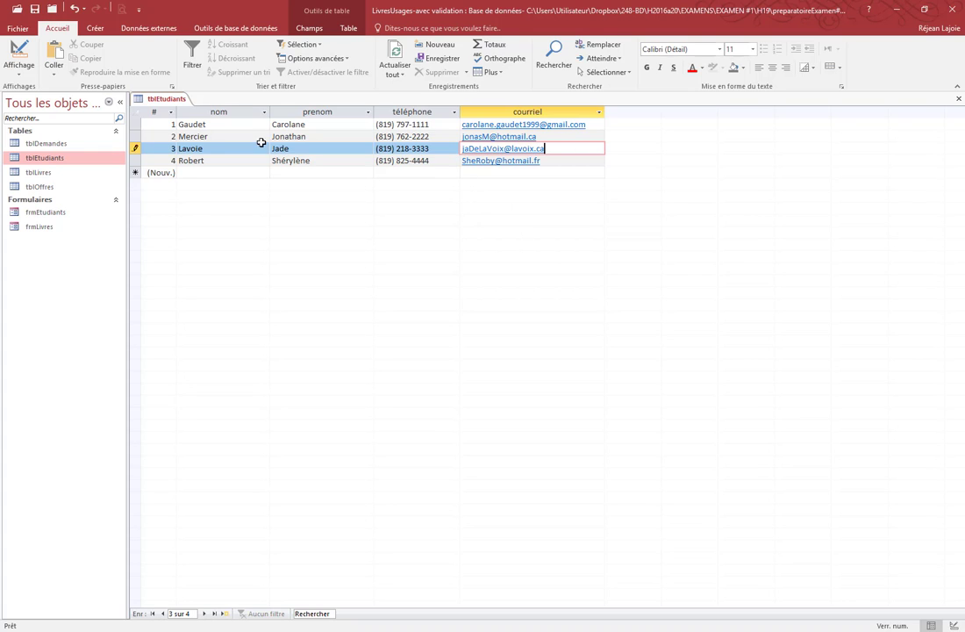
{"action": "left_click", "coordinate": [136, 148]}
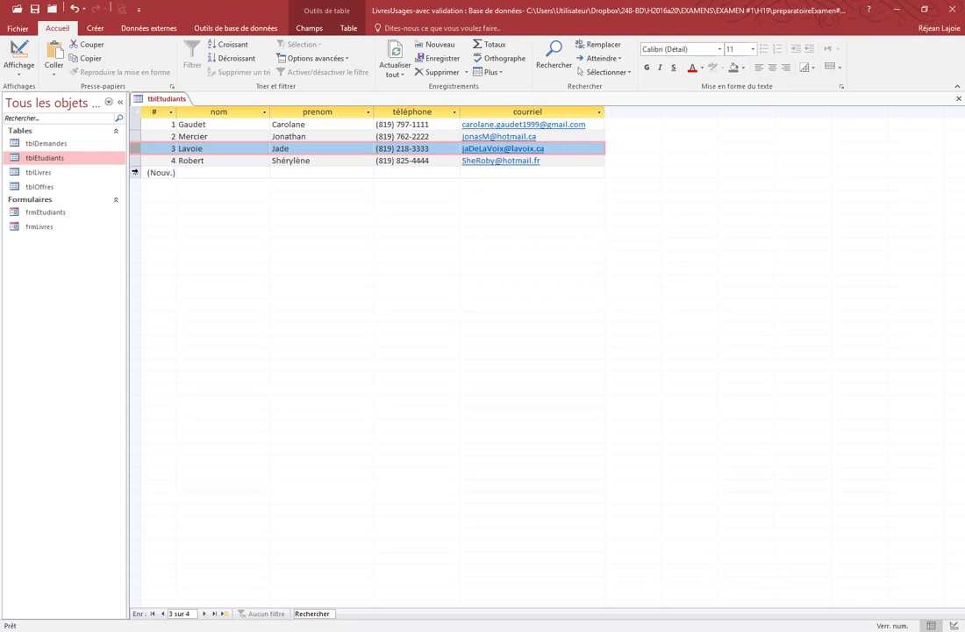
Check instruction b in the PDF, return tblEtudiants to design view and set nom's Null interdit to Oui and Chaîne vide autorisée to Non.
{"action": "key", "text": "alt+Tab"}
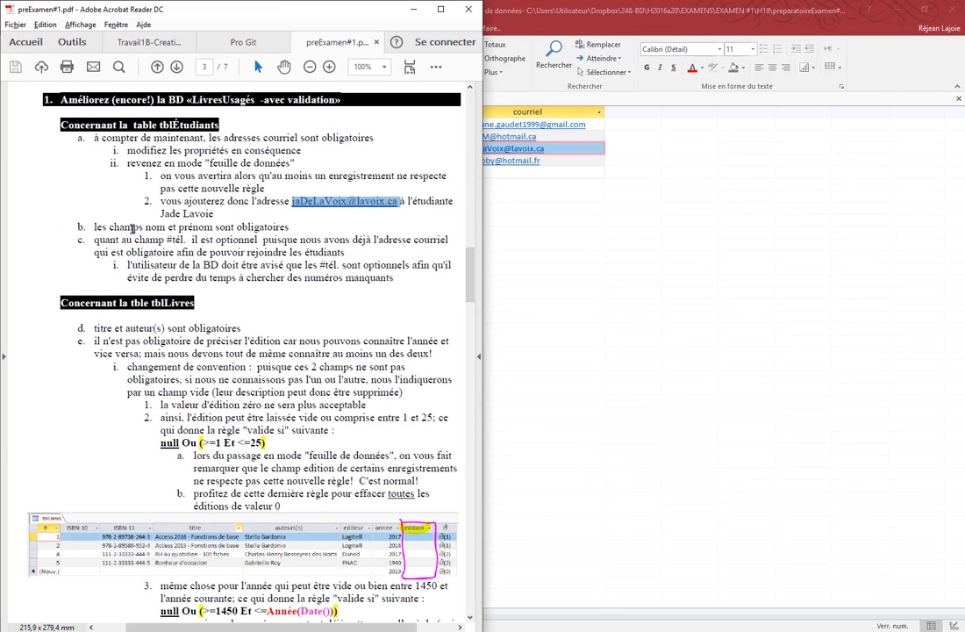
{"action": "key", "text": "alt+Tab"}
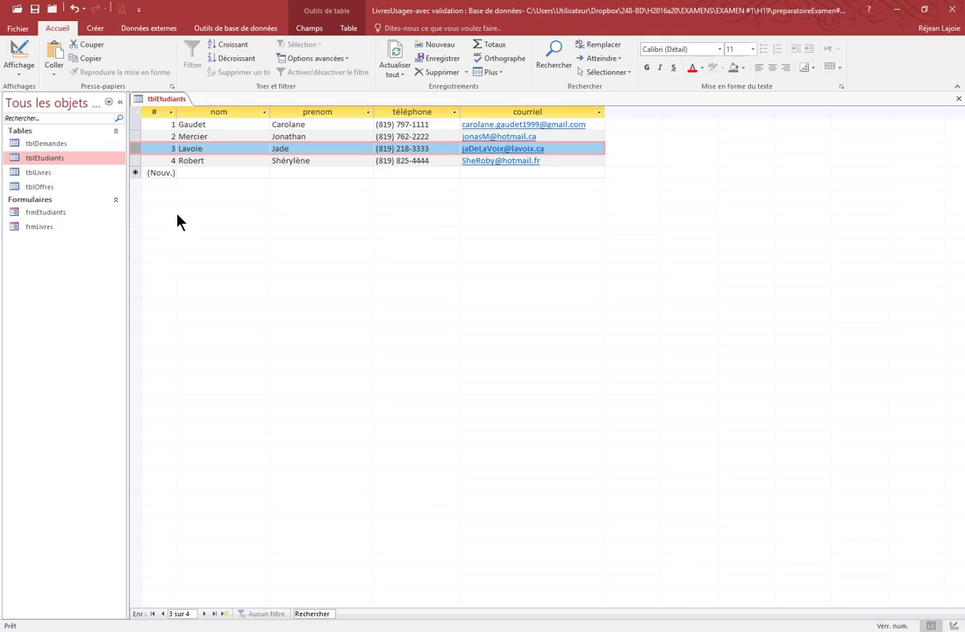
{"action": "left_click", "coordinate": [19, 58]}
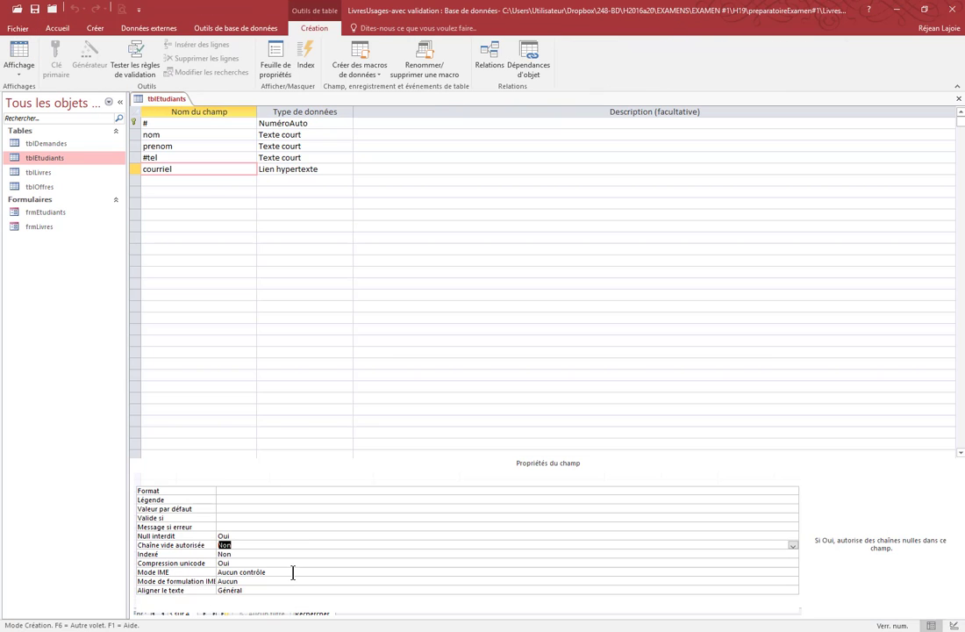
{"action": "left_click", "coordinate": [159, 134]}
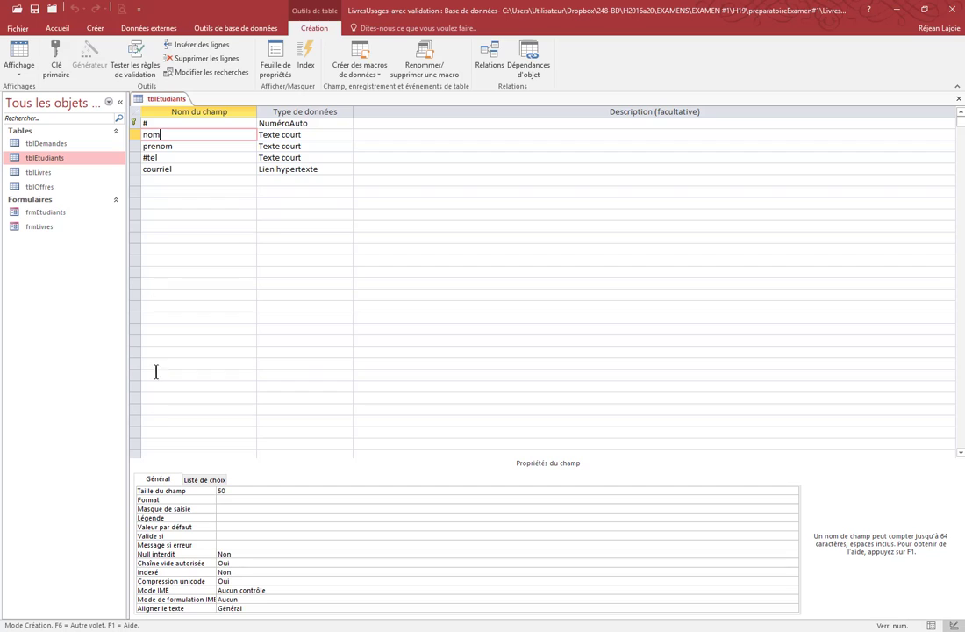
{"action": "double_click", "coordinate": [223, 553]}
{"action": "double_click", "coordinate": [224, 563]}
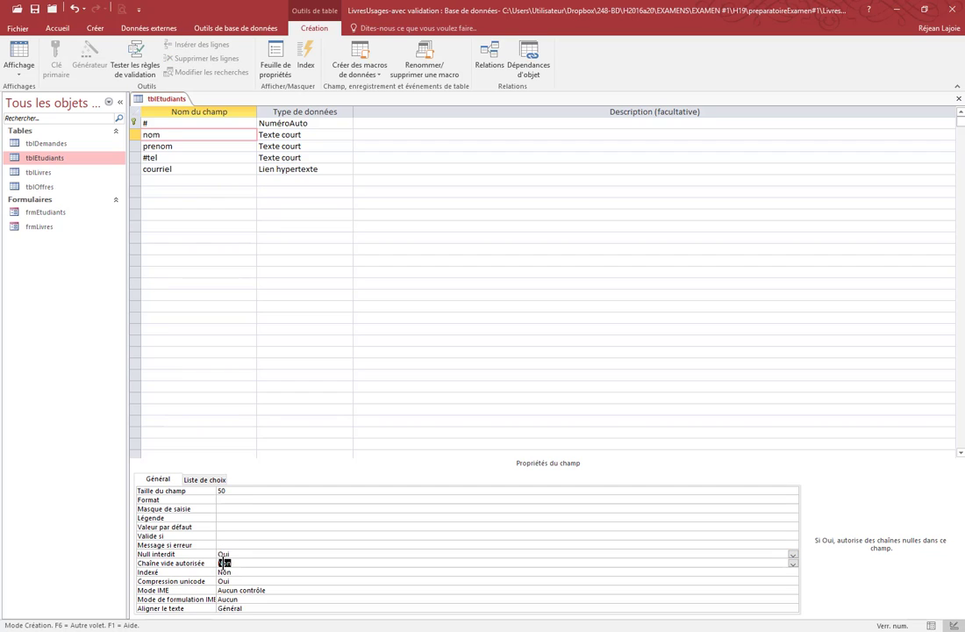
Make the prenom field mandatory with Null interdit set to Oui and Chaîne vide autorisée set to Non.
{"action": "left_click", "coordinate": [170, 147]}
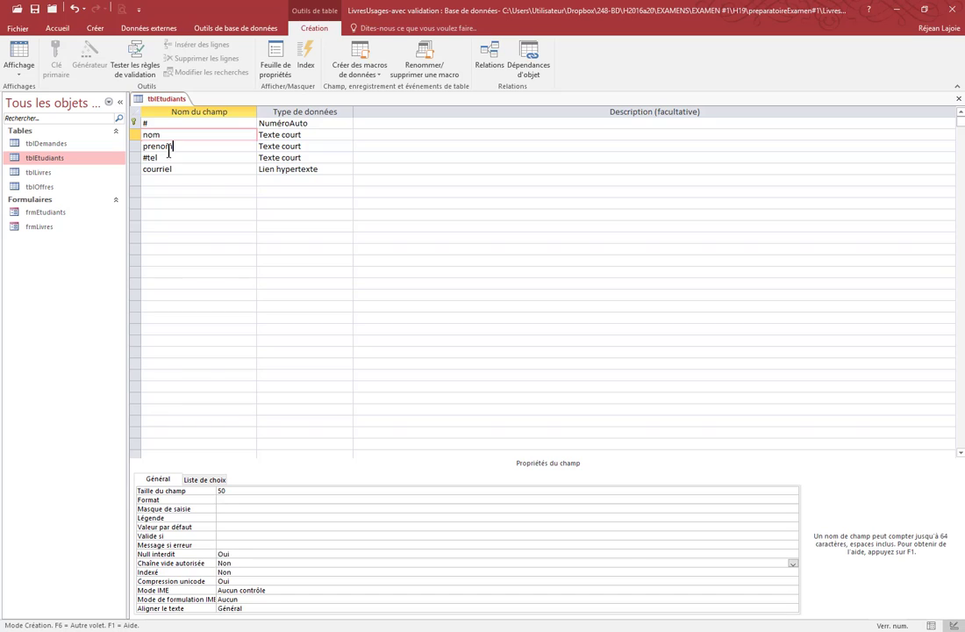
{"action": "double_click", "coordinate": [223, 553]}
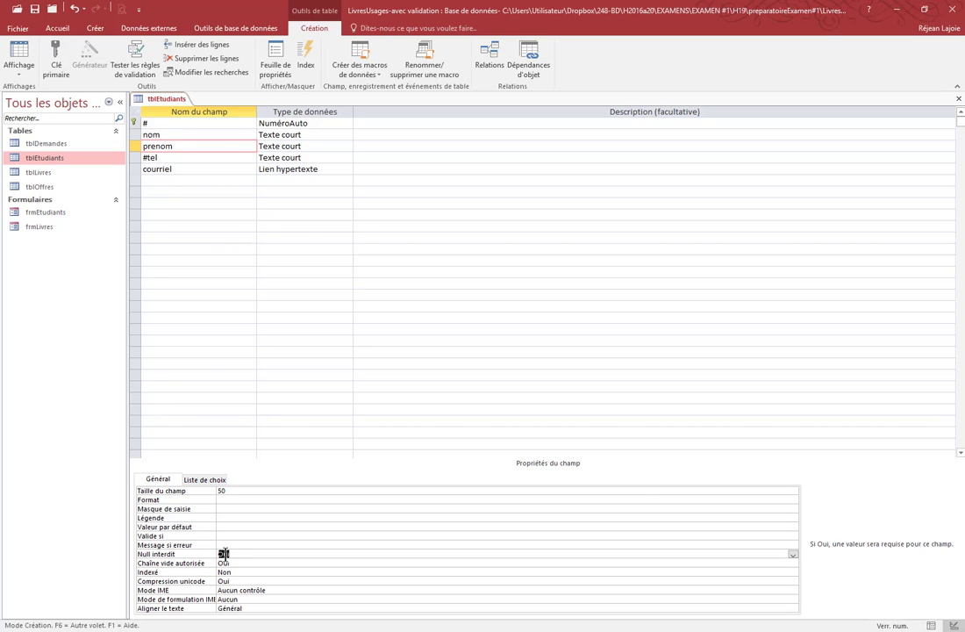
{"action": "double_click", "coordinate": [223, 562]}
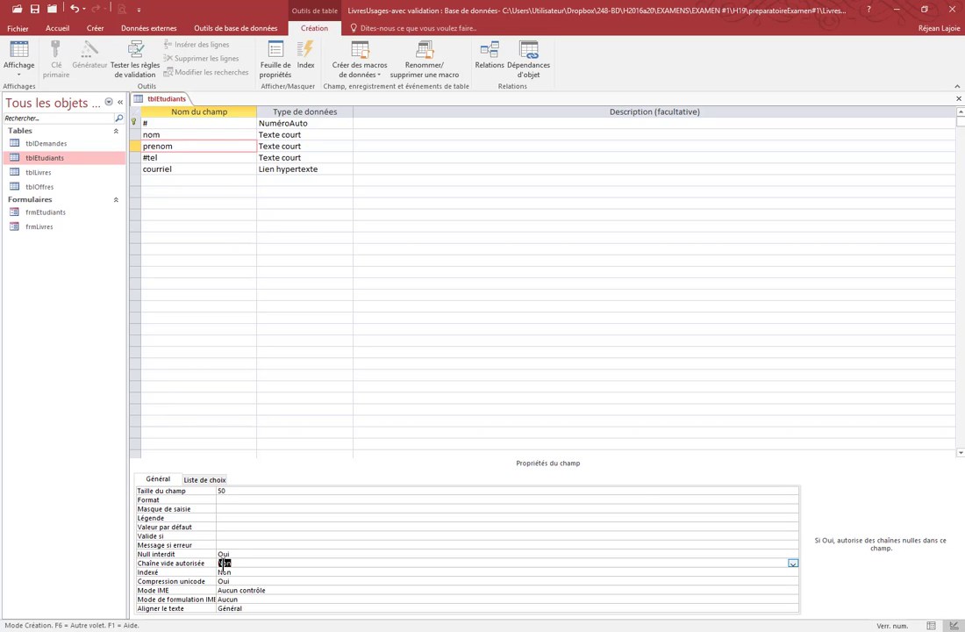
Consult instruction c in the PDF and give the #tel field of tblEtudiants the description "optionnel".
{"action": "key", "text": "alt+Tab"}
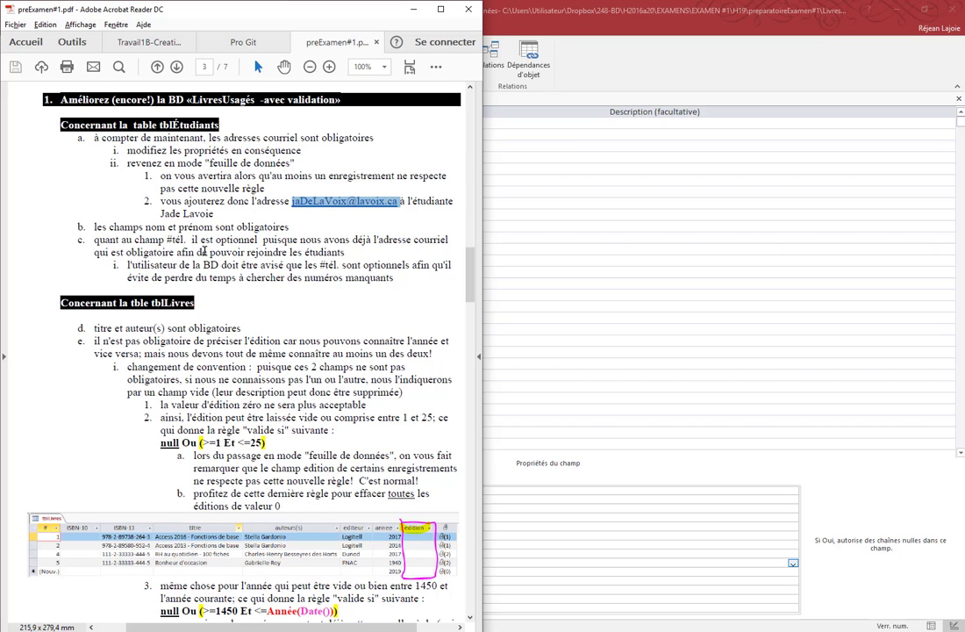
{"action": "key", "text": "alt+Tab"}
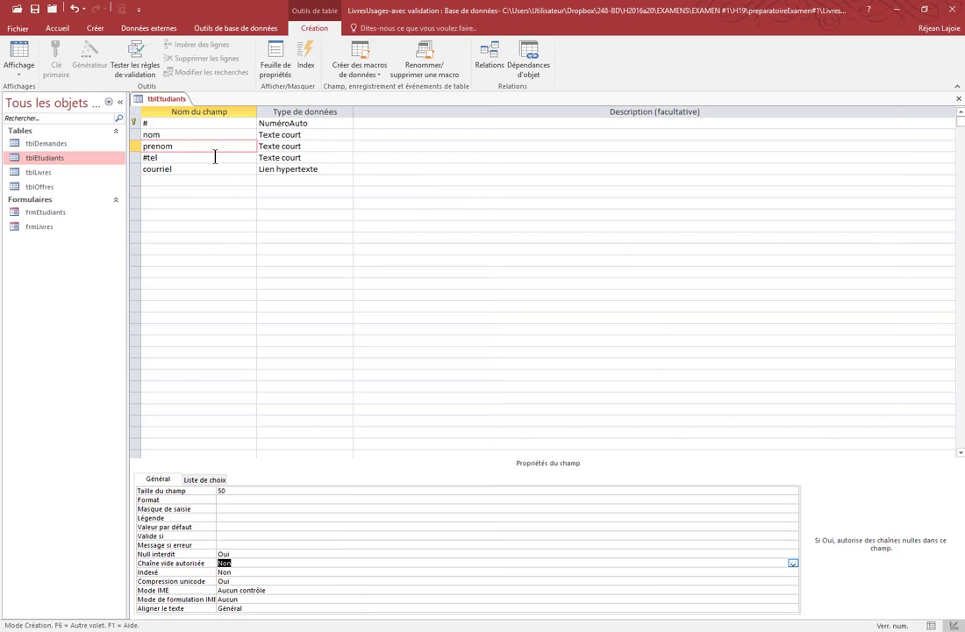
{"action": "left_click", "coordinate": [215, 157]}
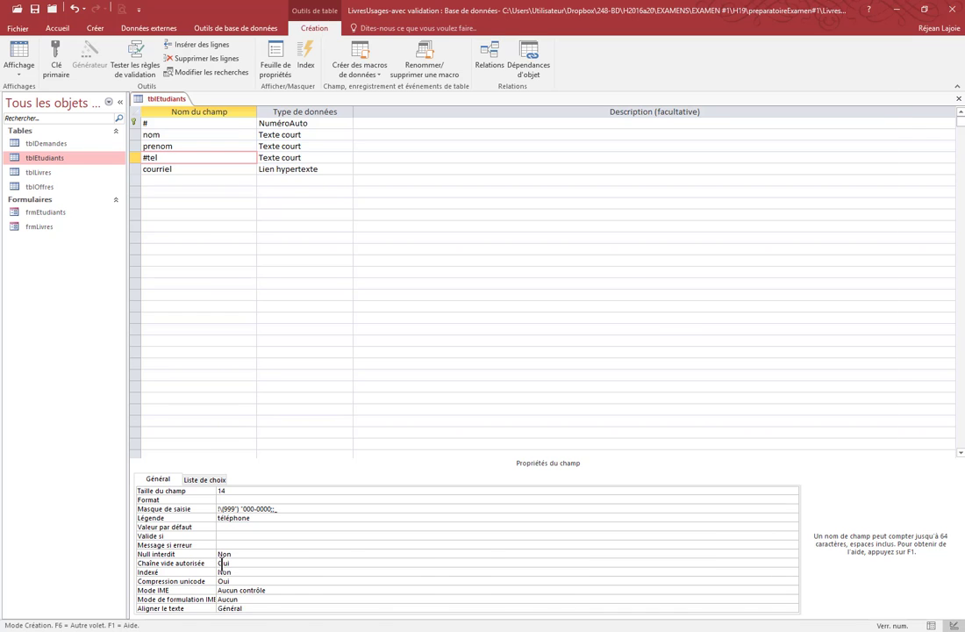
{"action": "key", "text": "alt+Tab"}
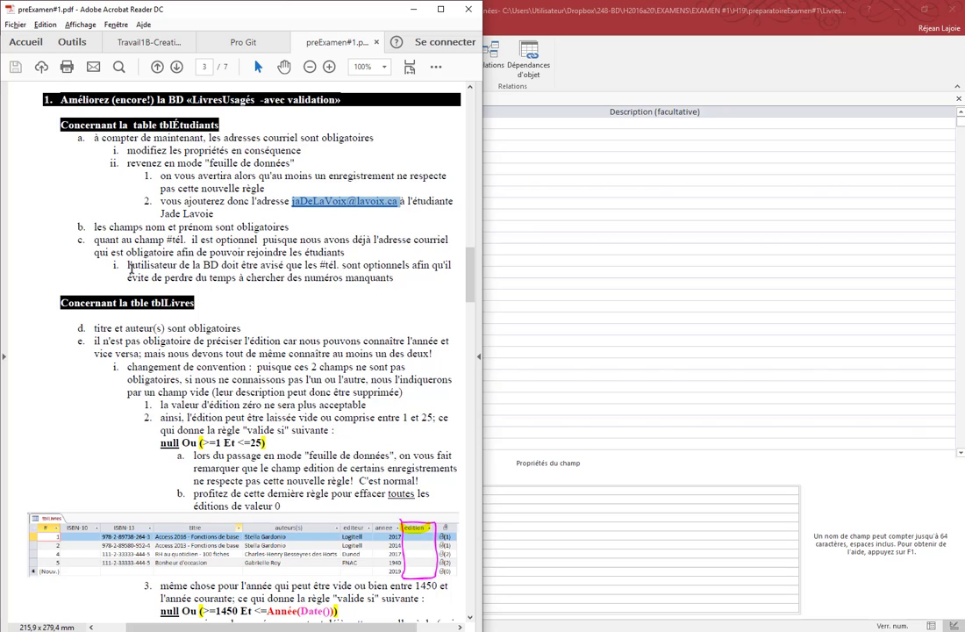
{"action": "left_click_drag", "start_coordinate": [127, 264], "coordinate": [362, 281]}
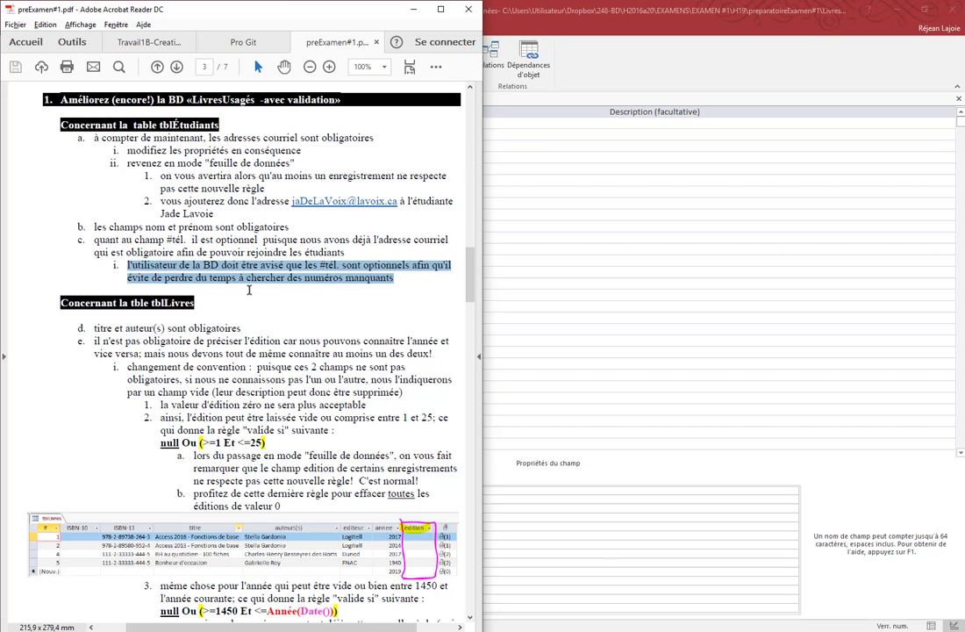
{"action": "key", "text": "alt+Tab"}
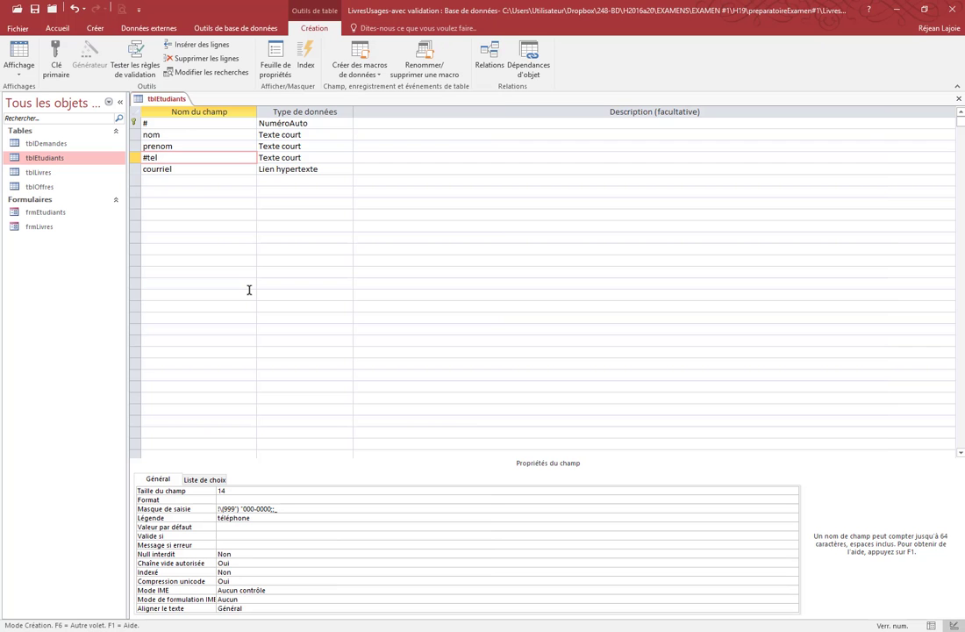
{"action": "left_click", "coordinate": [436, 157]}
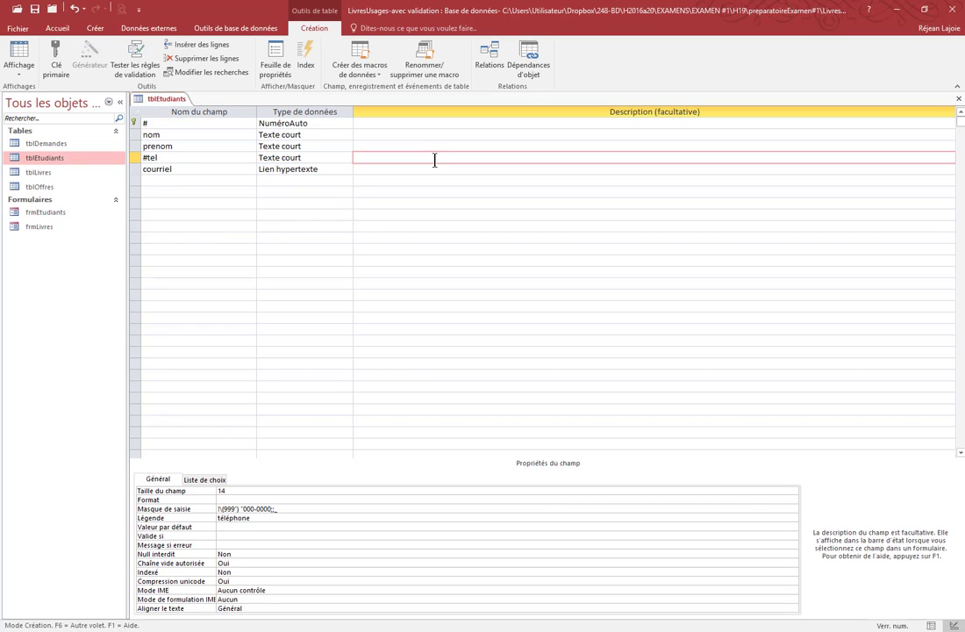
{"action": "type", "text": "optionnel"}
Show tblEtudiants in datasheet view, saving the table and testing existing data against the new integrity rules.
{"action": "left_click", "coordinate": [19, 53]}
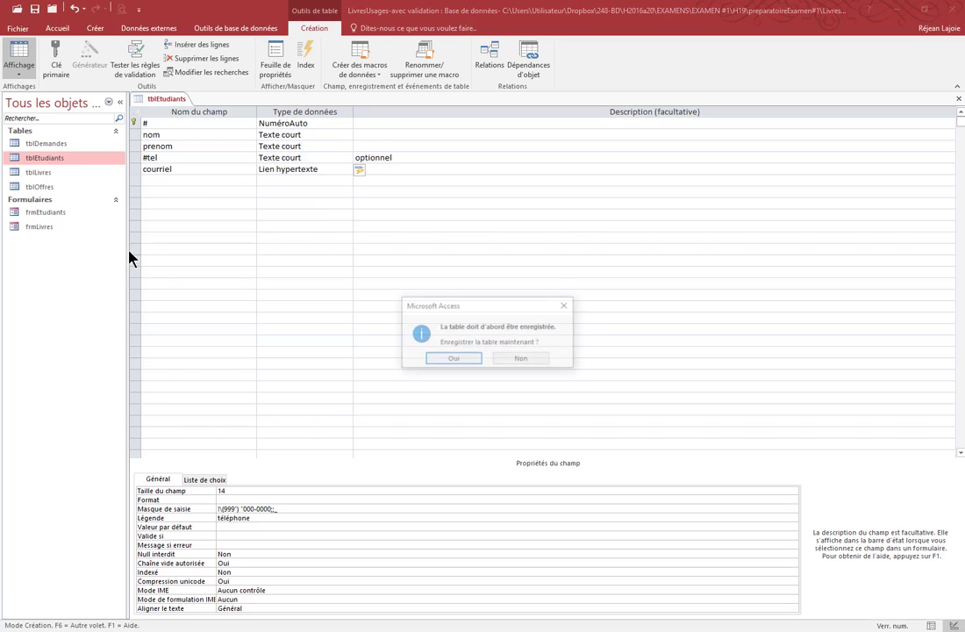
{"action": "left_click", "coordinate": [460, 360]}
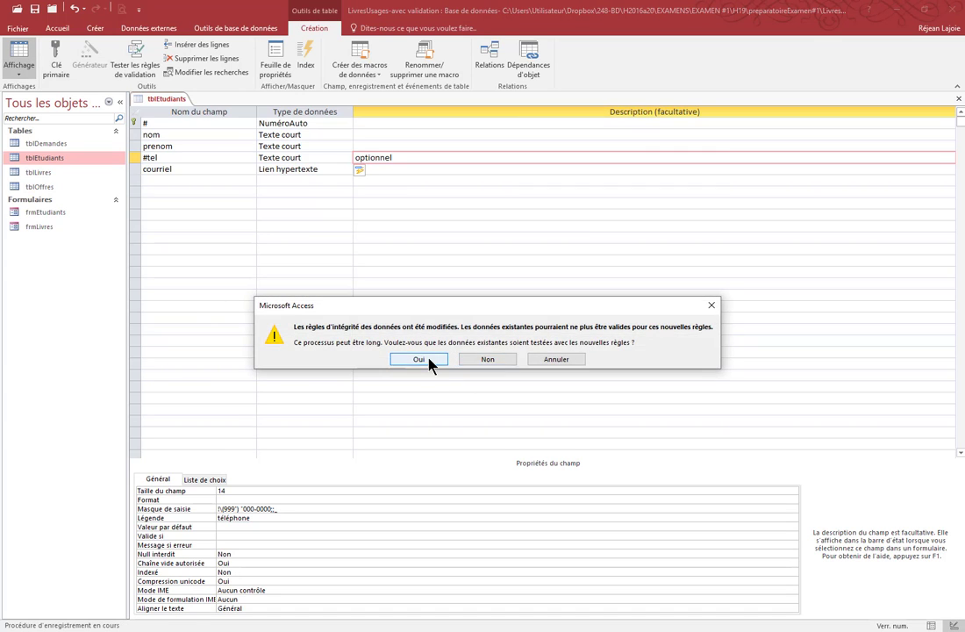
{"action": "left_click", "coordinate": [429, 362]}
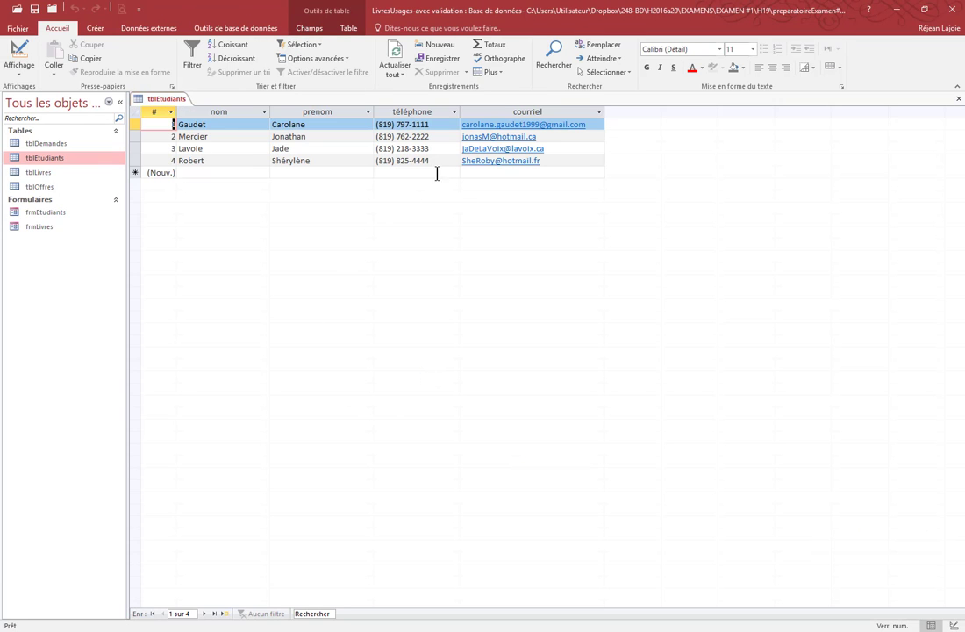
Check the status bar description of record 4's téléphone field, closing and reopening tblEtudiants to refresh it.
{"action": "left_click", "coordinate": [436, 161]}
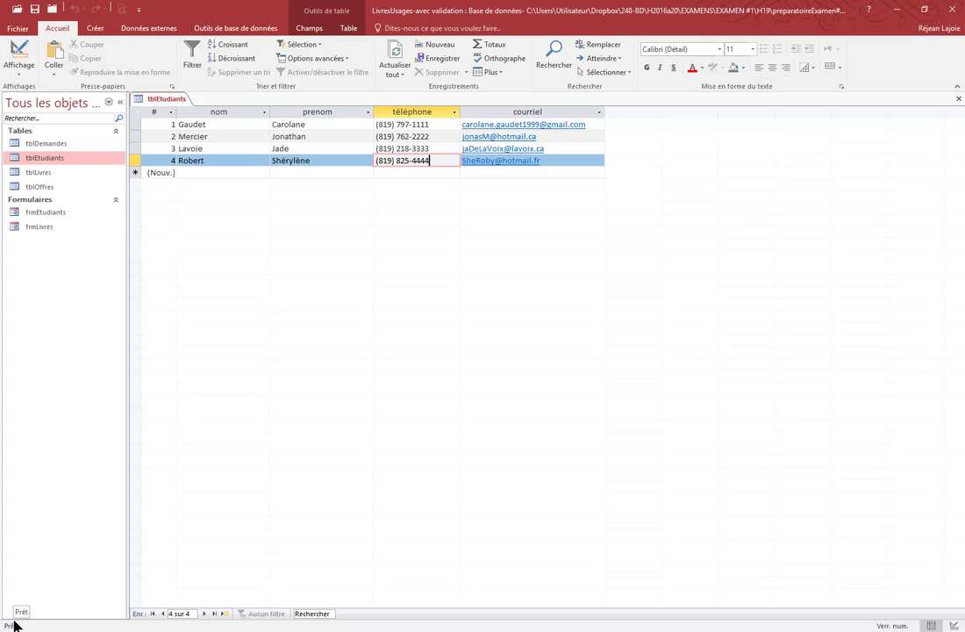
{"action": "left_click", "coordinate": [959, 104]}
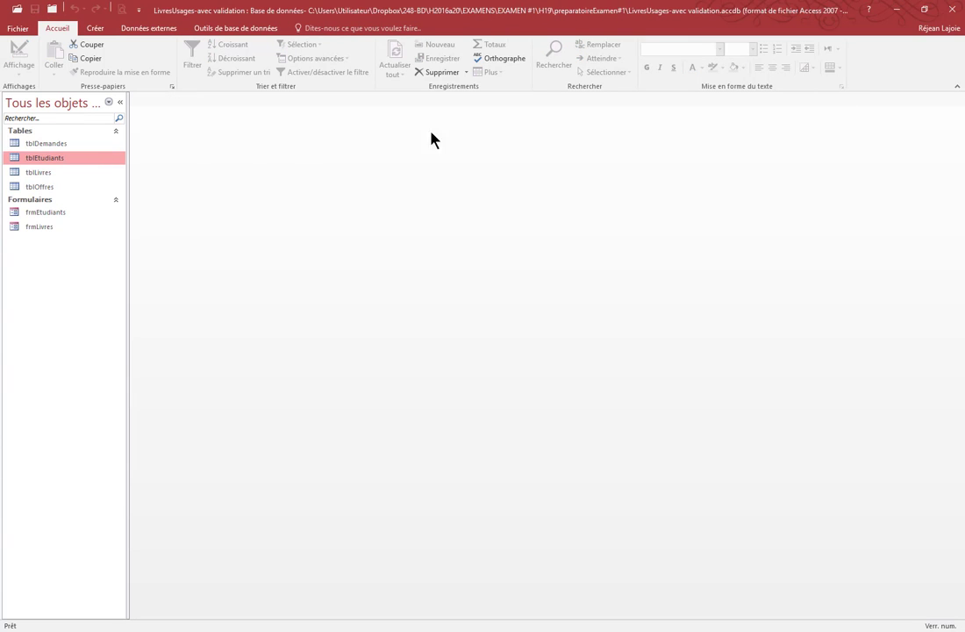
{"action": "double_click", "coordinate": [54, 158]}
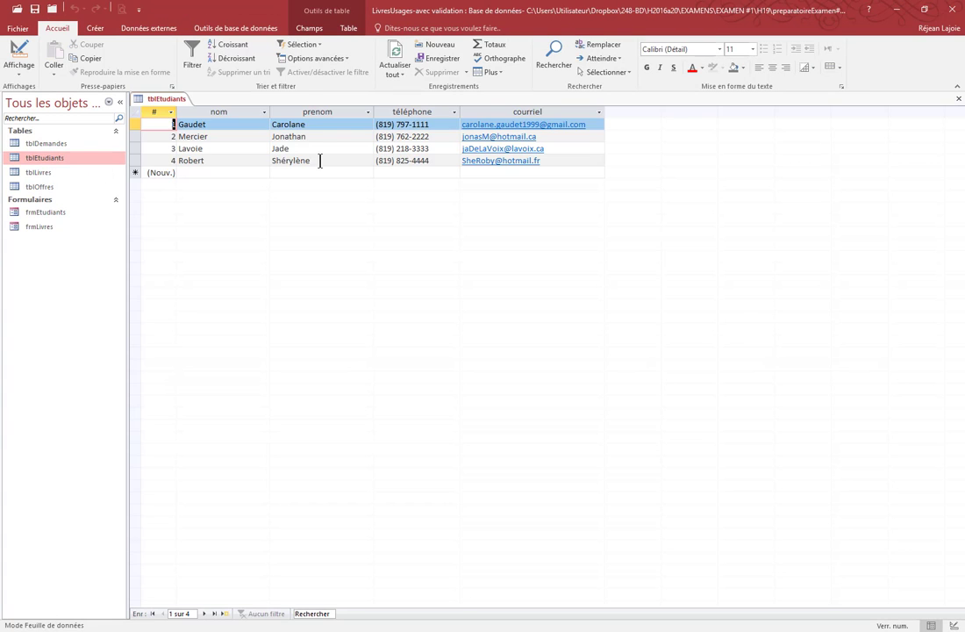
{"action": "left_click", "coordinate": [438, 160]}
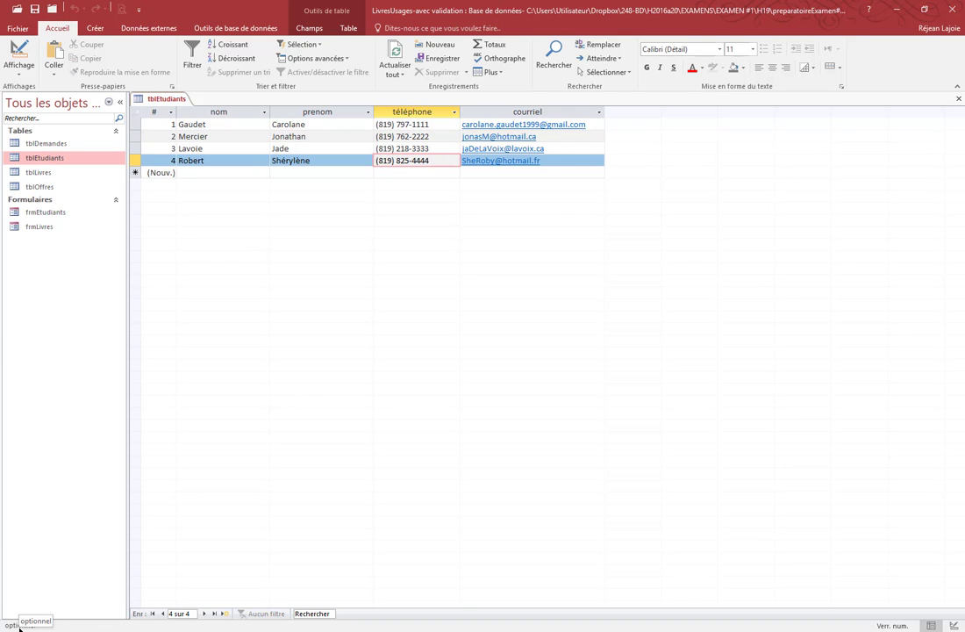
Read the tblLivres instructions in the PDF, close tblEtudiants in Access and open tblLivres in design view.
{"action": "key", "text": "alt+Tab"}
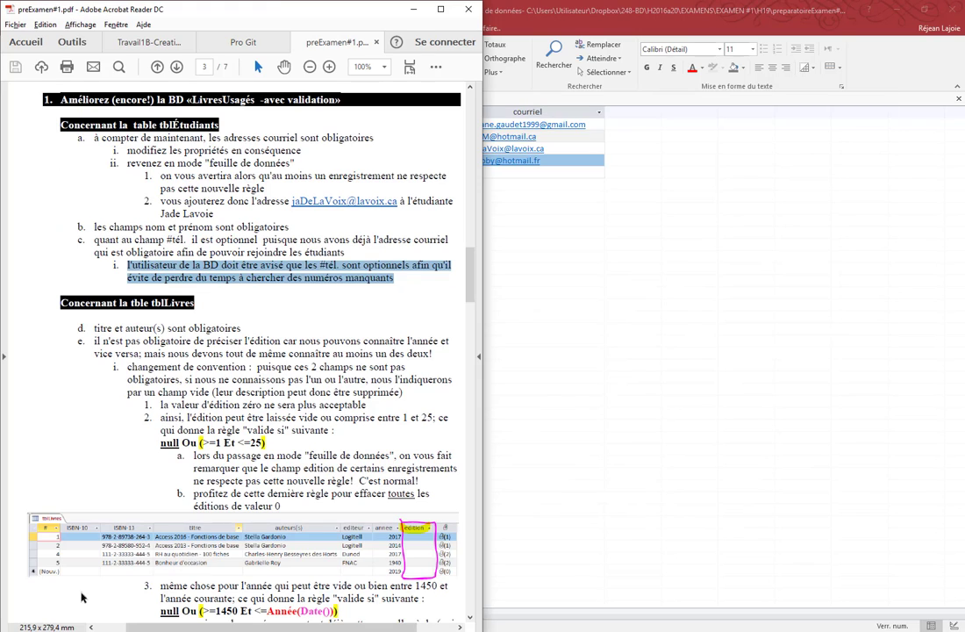
{"action": "scroll", "coordinate": [211, 314], "scroll_direction": "down", "scroll_amount": 1}
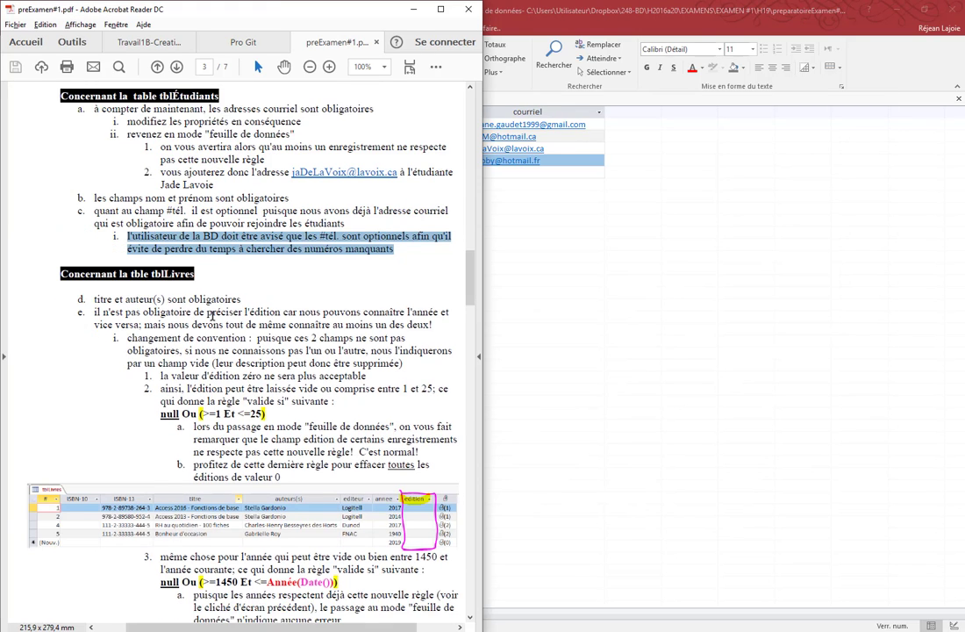
{"action": "scroll", "coordinate": [210, 314], "scroll_direction": "down", "scroll_amount": 5}
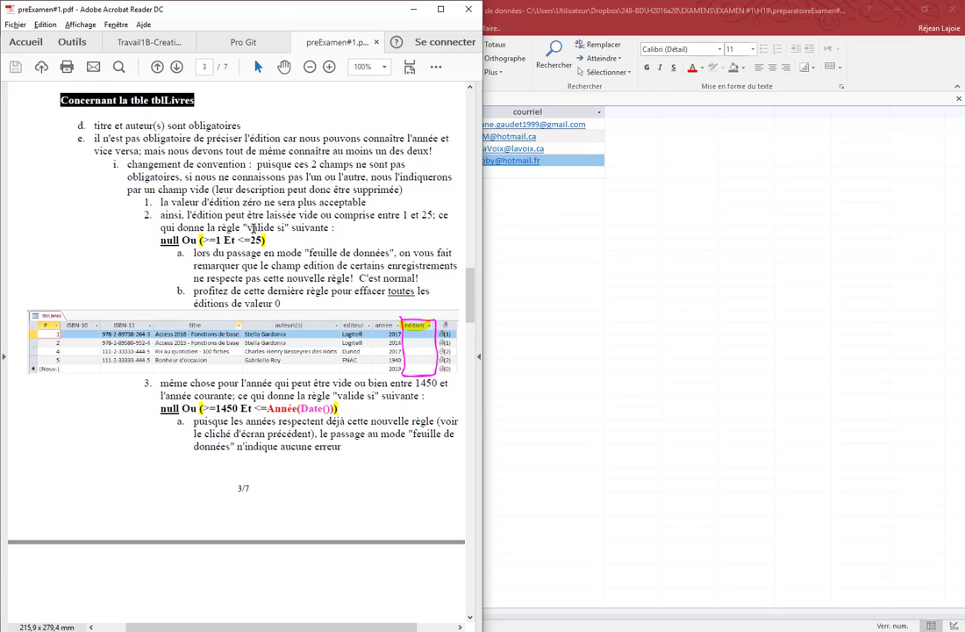
{"action": "left_click_drag", "start_coordinate": [245, 126], "coordinate": [106, 170]}
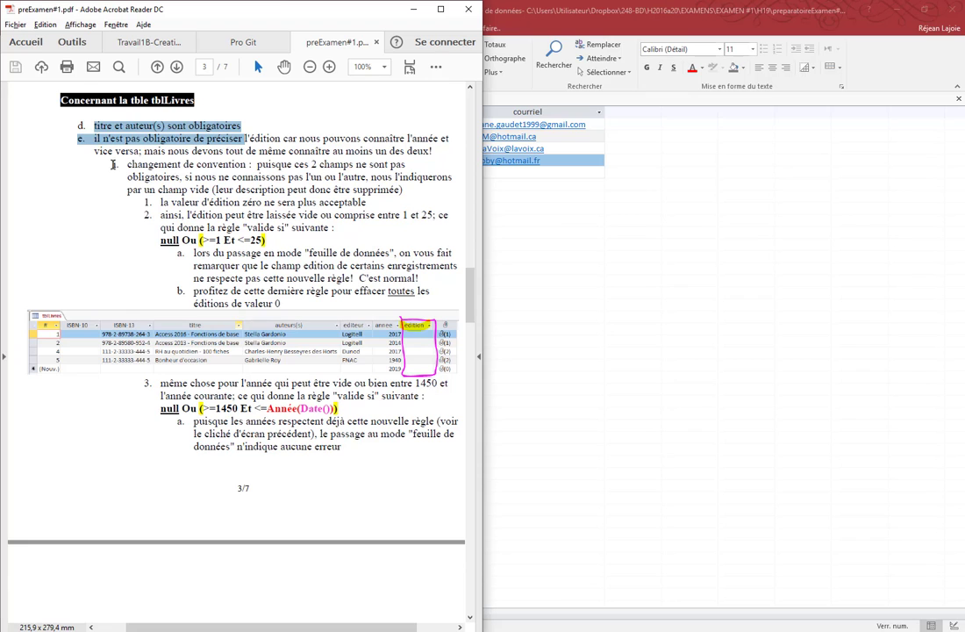
{"action": "key", "text": "alt+Tab"}
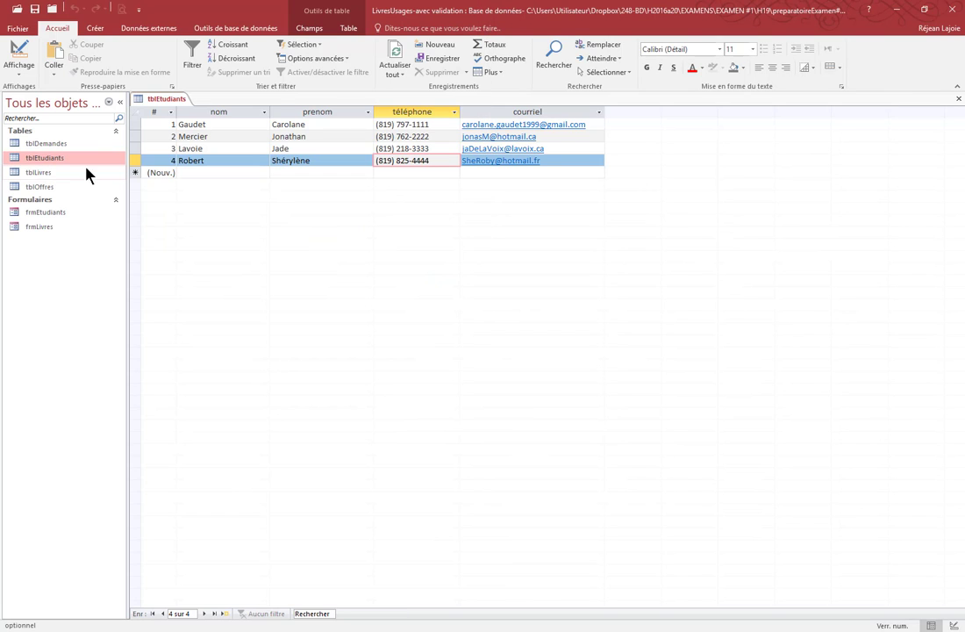
{"action": "left_click", "coordinate": [958, 99]}
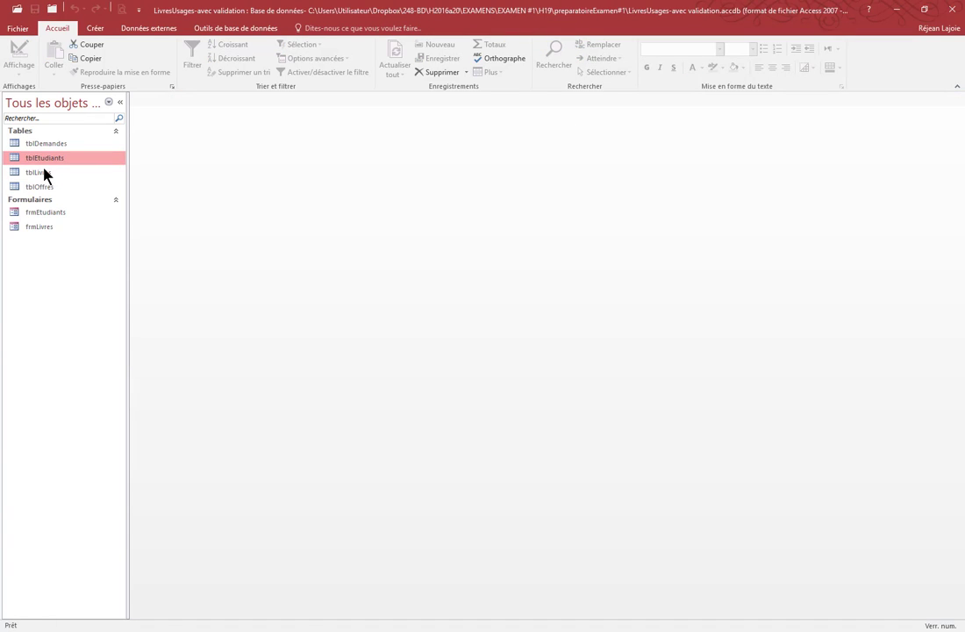
{"action": "right_click", "coordinate": [43, 172]}
{"action": "left_click", "coordinate": [70, 191]}
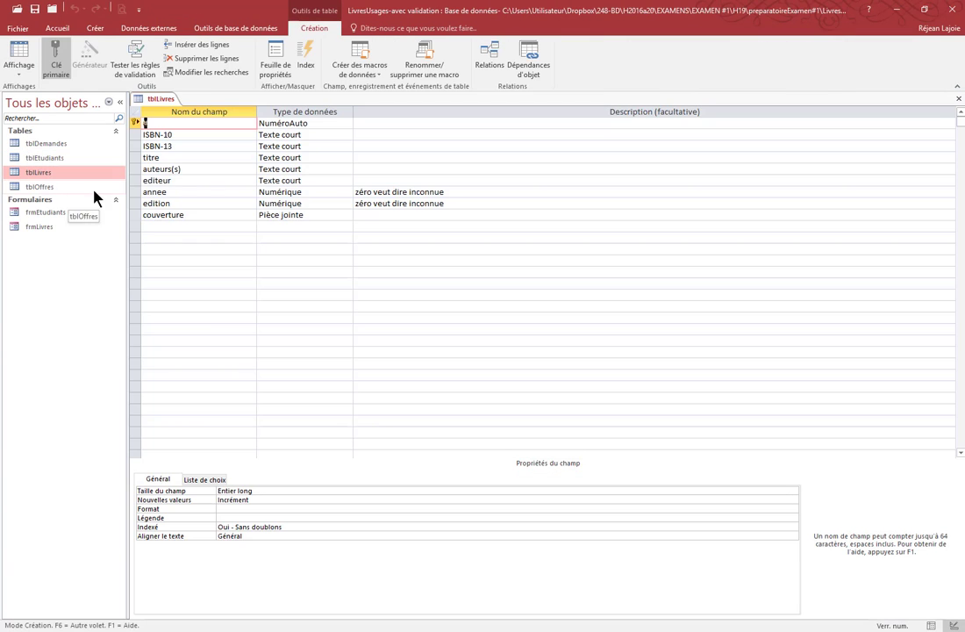
Set both Null interdit and Chaîne vide autorisée to Oui for the titre field.
{"action": "left_click", "coordinate": [175, 157]}
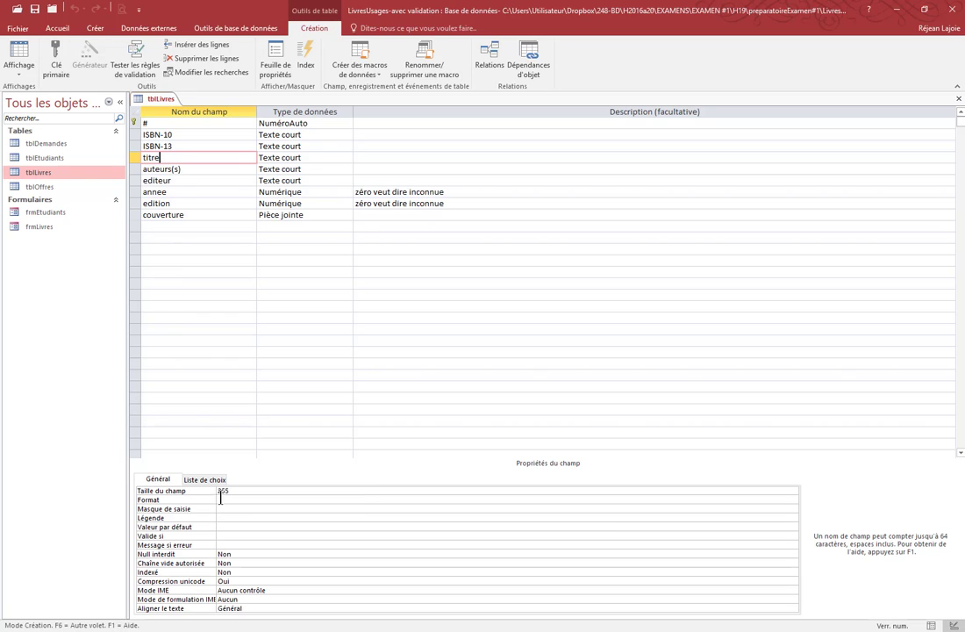
{"action": "left_click", "coordinate": [225, 554]}
{"action": "double_click", "coordinate": [224, 553]}
{"action": "left_click", "coordinate": [223, 562]}
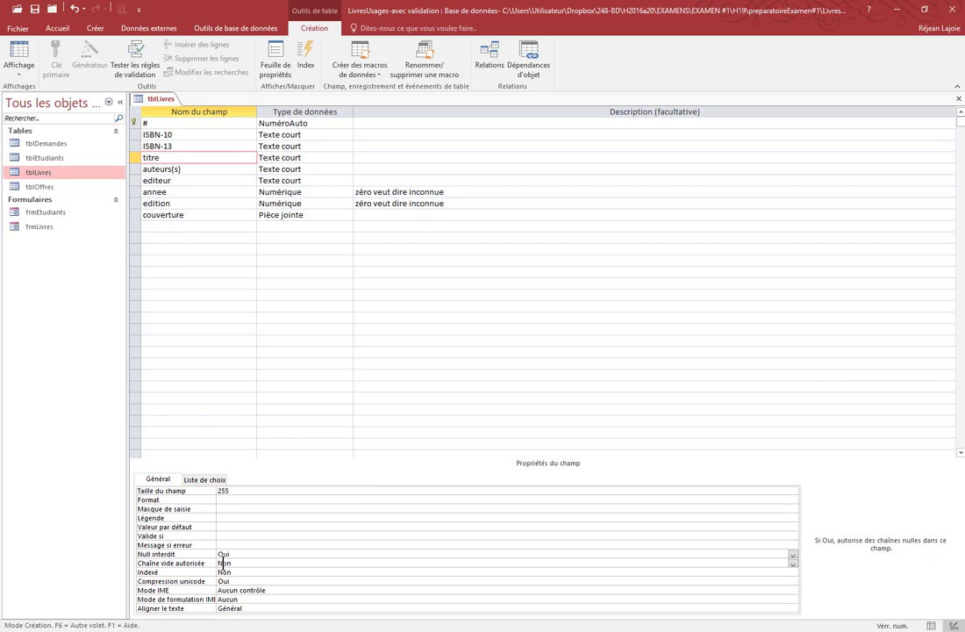
Make the auteurs(s) field mandatory with Null interdit set to Oui and Chaîne vide autorisée set to Non.
{"action": "left_click", "coordinate": [213, 168]}
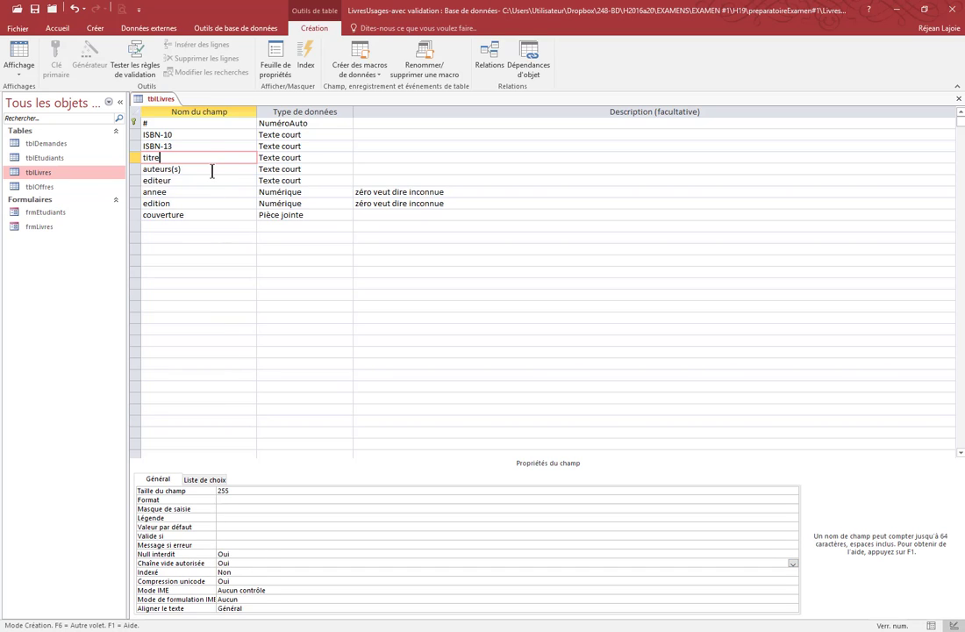
{"action": "left_click", "coordinate": [223, 554]}
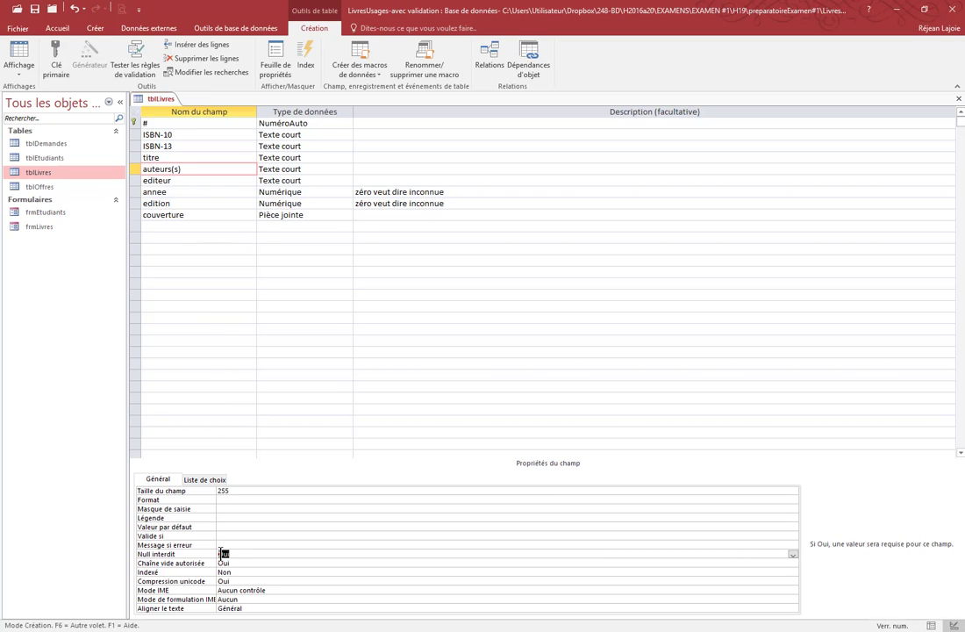
{"action": "double_click", "coordinate": [222, 563]}
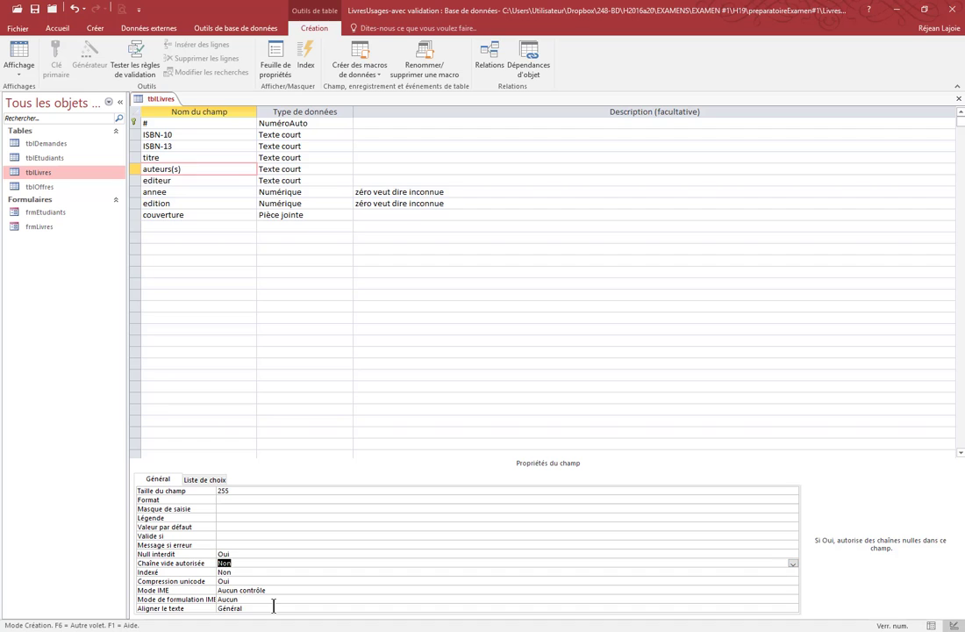
Read instruction e in the PDF and delete the descriptions of the annee and edition fields in tblLivres.
{"action": "key", "text": "alt+Tab"}
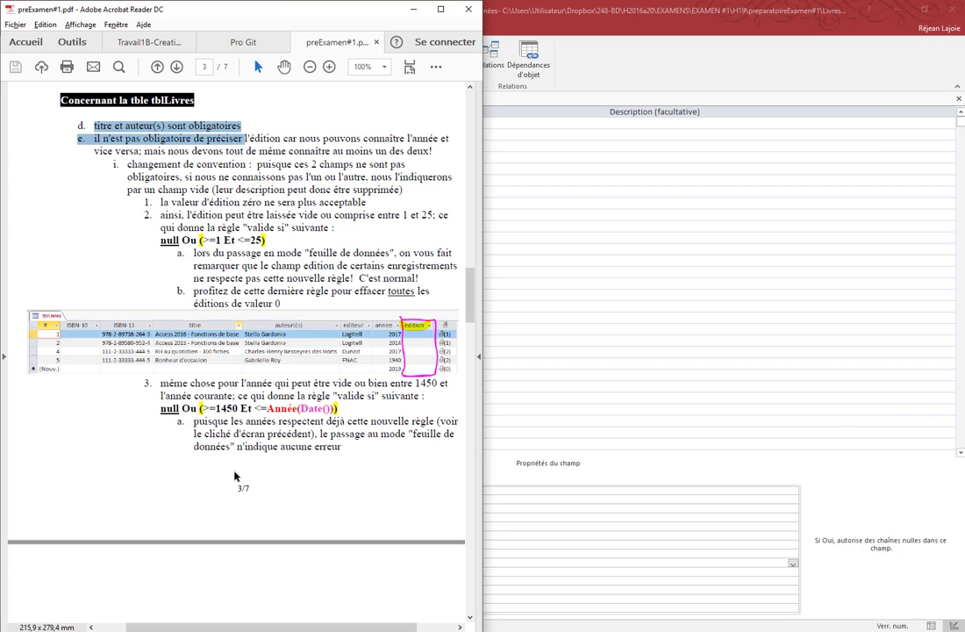
{"action": "left_click", "coordinate": [154, 144]}
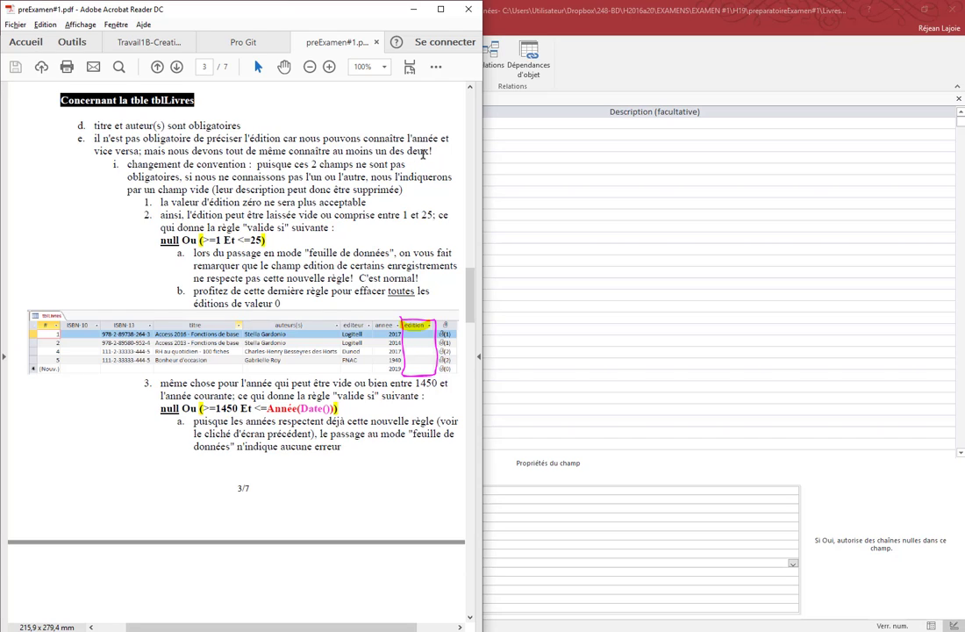
{"action": "left_click_drag", "start_coordinate": [429, 151], "coordinate": [97, 136]}
{"action": "left_click", "coordinate": [97, 136]}
{"action": "key", "text": "alt+Tab"}
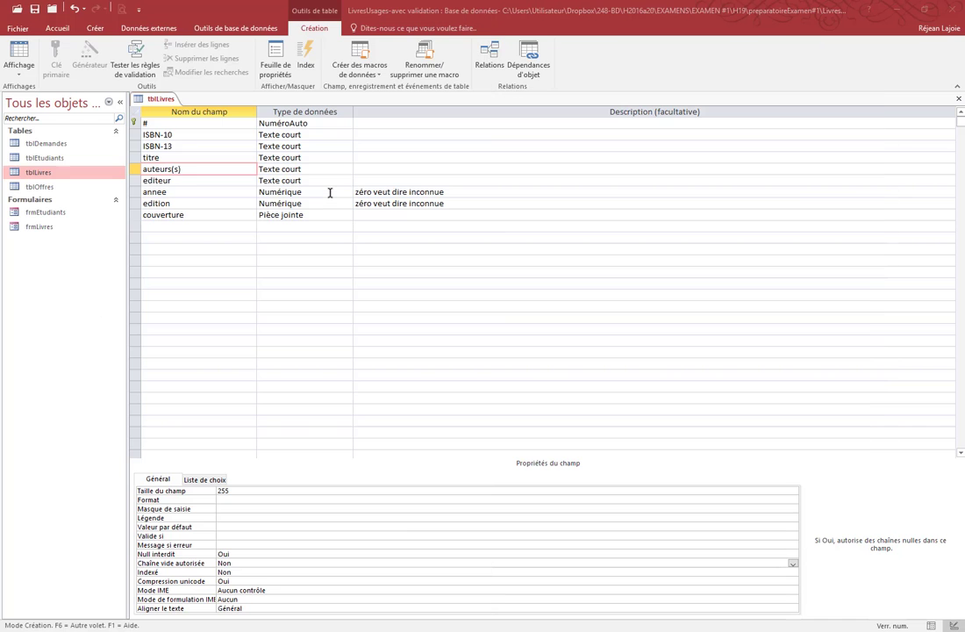
{"action": "left_click", "coordinate": [366, 192]}
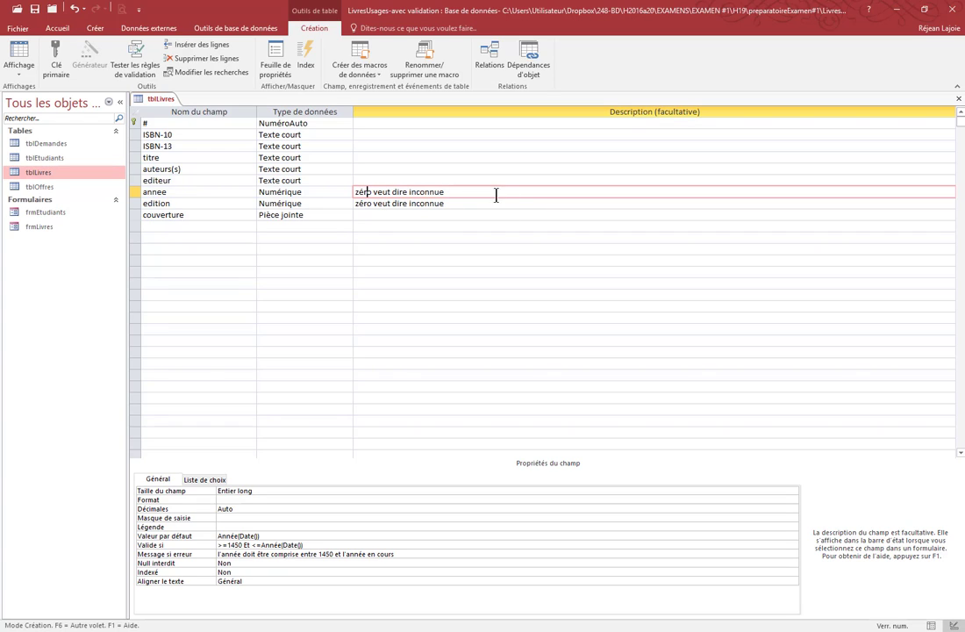
{"action": "left_click_drag", "start_coordinate": [467, 191], "coordinate": [347, 191]}
{"action": "key", "text": "Delete"}
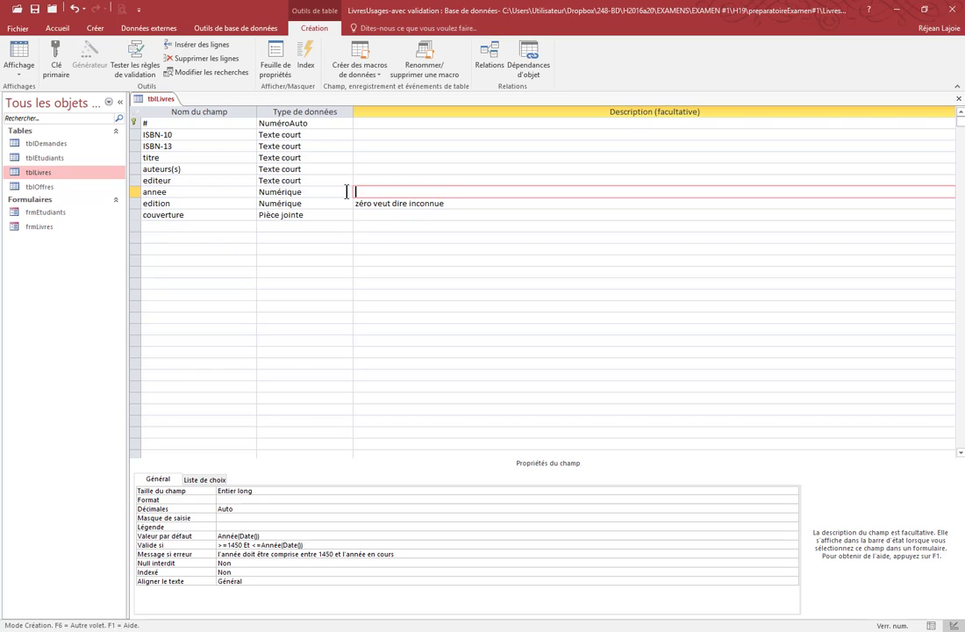
{"action": "key", "text": "Down"}
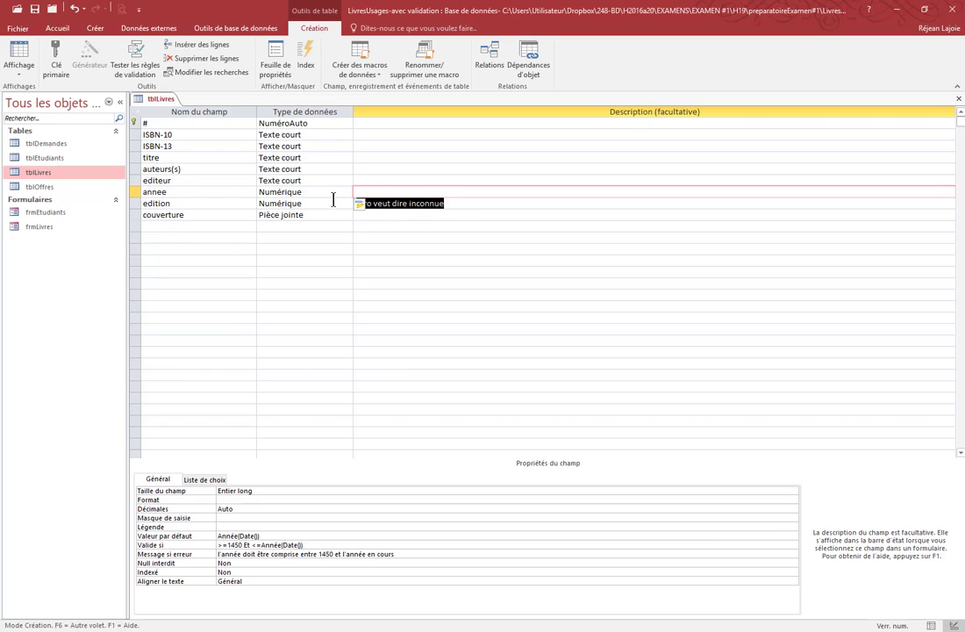
{"action": "key", "text": "Delete"}
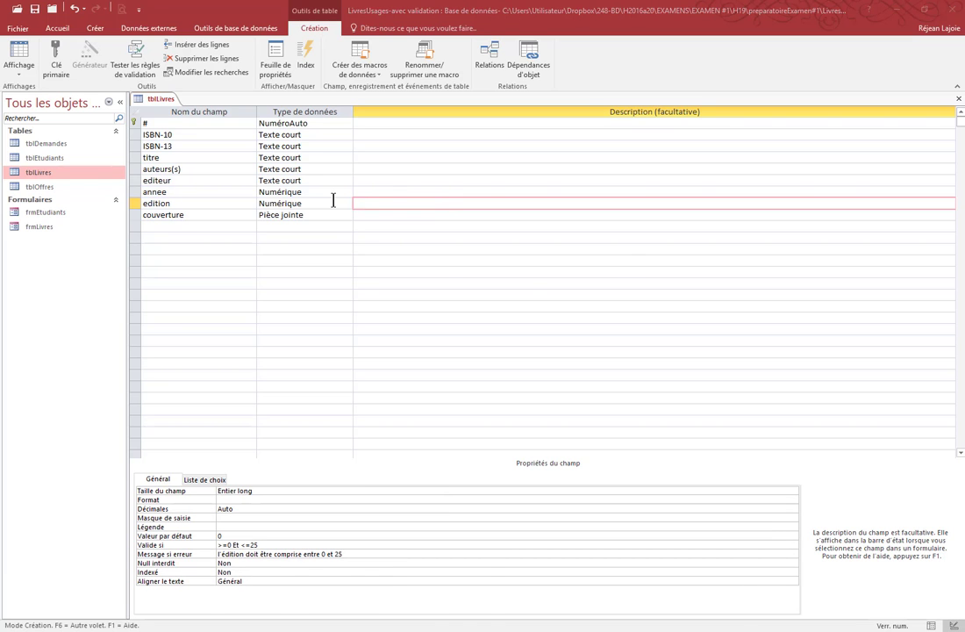
Change the edition field's Valide si rule to >=1 Et <=25 and its error message to "l'édition doit être comprise entre 1 et 25".
{"action": "key", "text": "alt+Tab"}
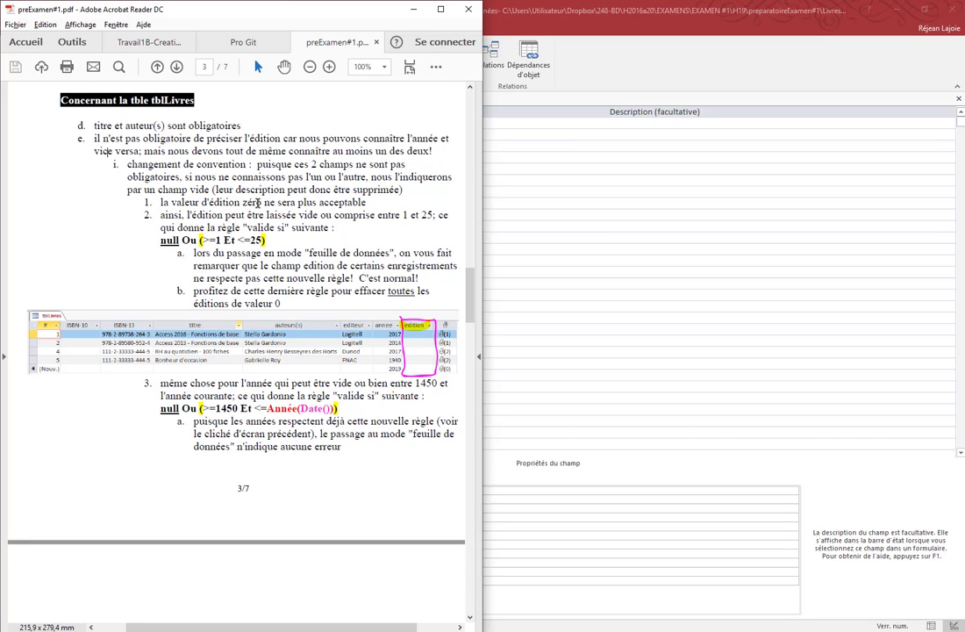
{"action": "key", "text": "alt+Tab"}
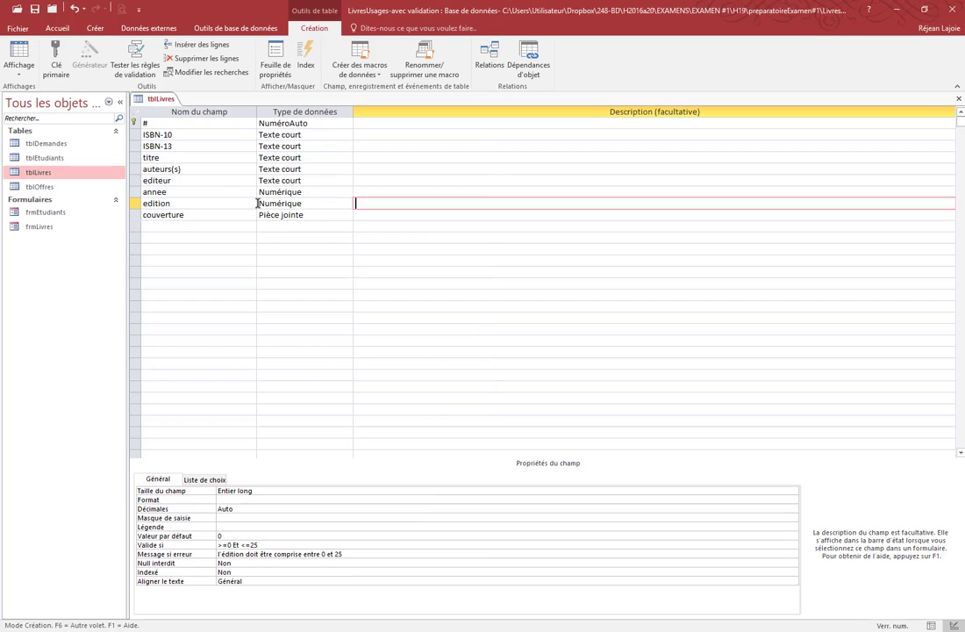
{"action": "left_click", "coordinate": [211, 204]}
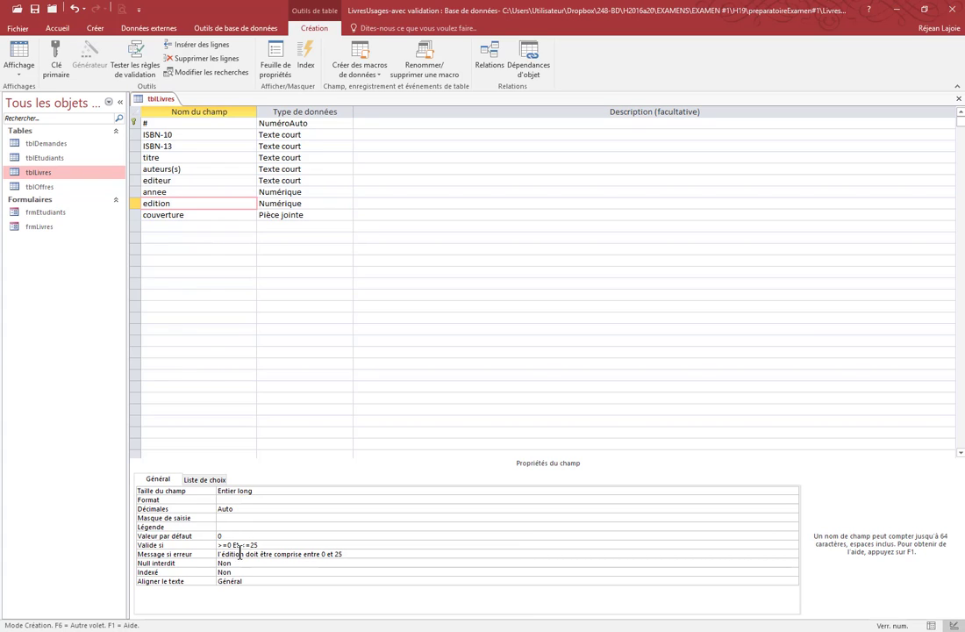
{"action": "left_click", "coordinate": [229, 545]}
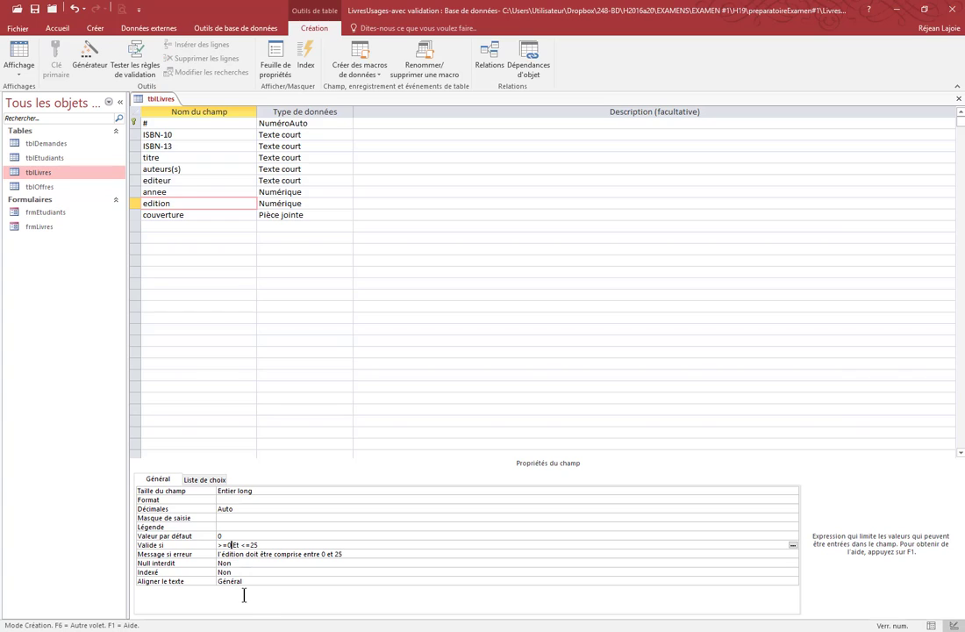
{"action": "key", "text": "BackSpace"}
{"action": "type", "text": "2"}
{"action": "key", "text": "BackSpace"}
{"action": "type", "text": "1"}
{"action": "left_click", "coordinate": [324, 555]}
{"action": "key", "text": "BackSpace"}
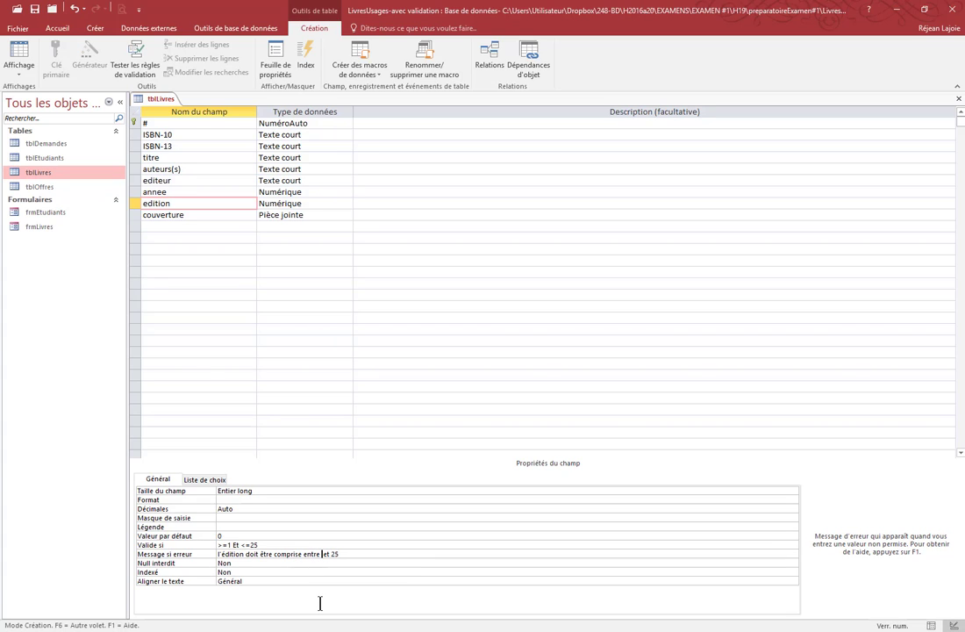
{"action": "type", "text": "1"}
Examine in the PDF how the edition validation rule combines null with the parenthesised range.
{"action": "key", "text": "alt+Tab"}
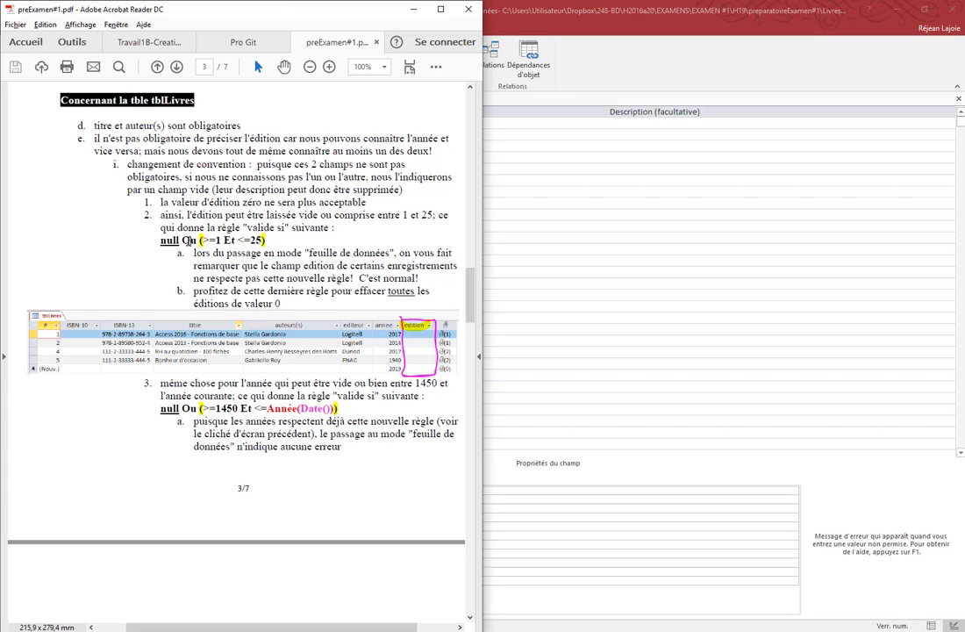
{"action": "double_click", "coordinate": [190, 240]}
{"action": "double_click", "coordinate": [170, 240]}
{"action": "left_click", "coordinate": [201, 239]}
{"action": "left_click_drag", "start_coordinate": [201, 239], "coordinate": [263, 240]}
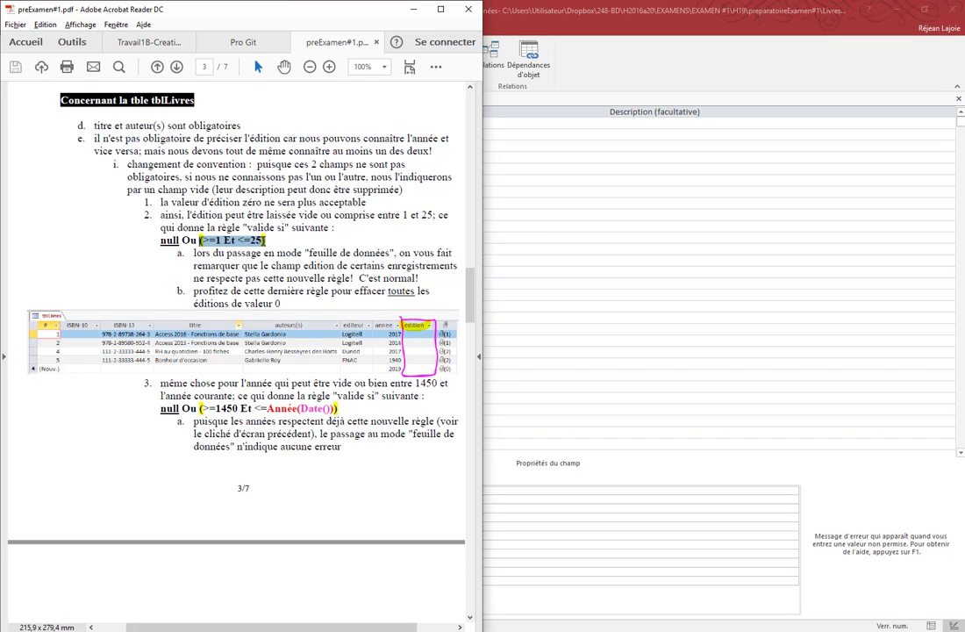
{"action": "double_click", "coordinate": [230, 241]}
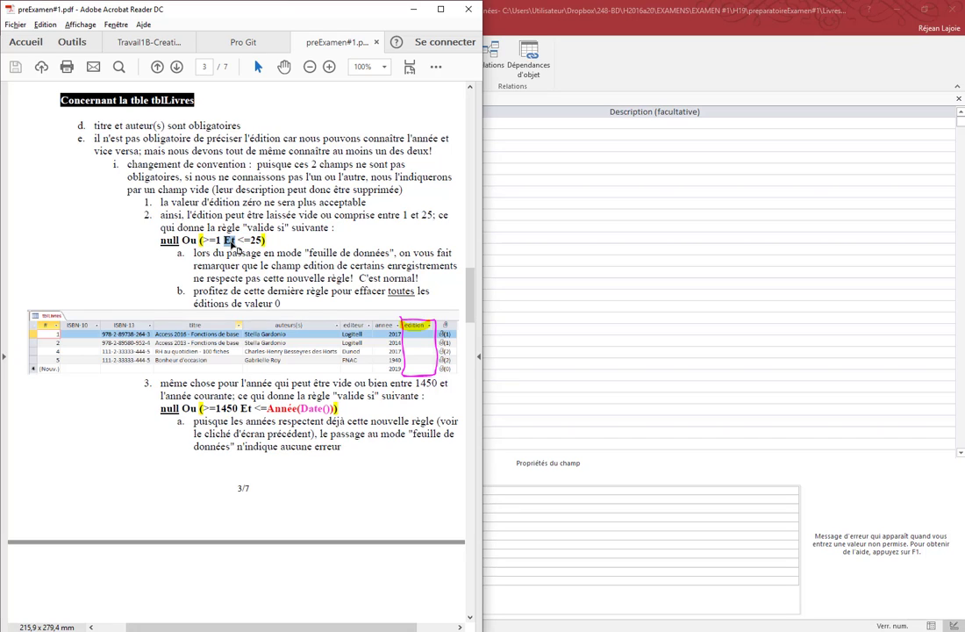
{"action": "left_click", "coordinate": [203, 247]}
{"action": "left_click_drag", "start_coordinate": [204, 246], "coordinate": [263, 248]}
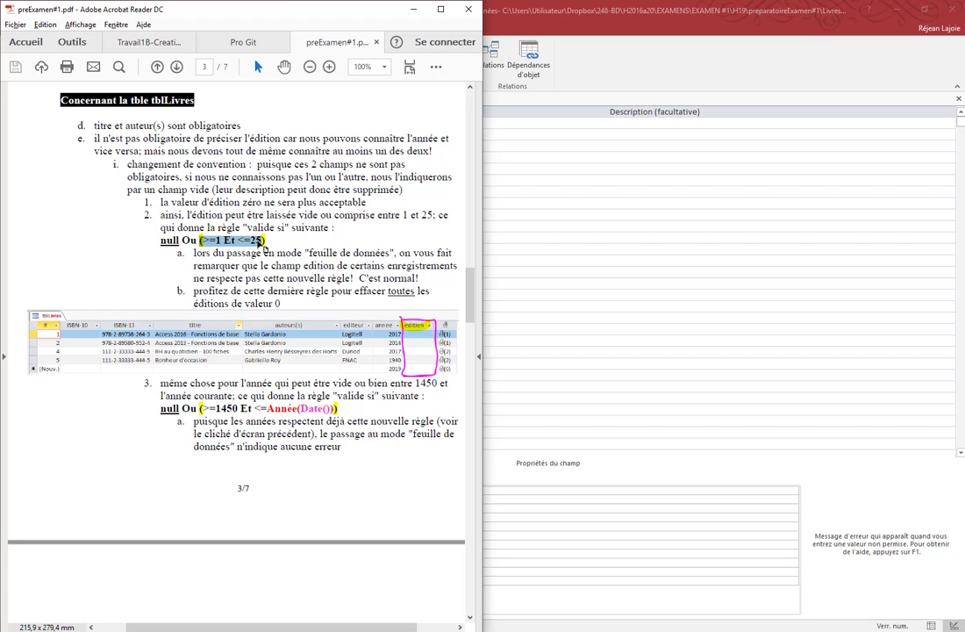
{"action": "key", "text": "alt+Tab"}
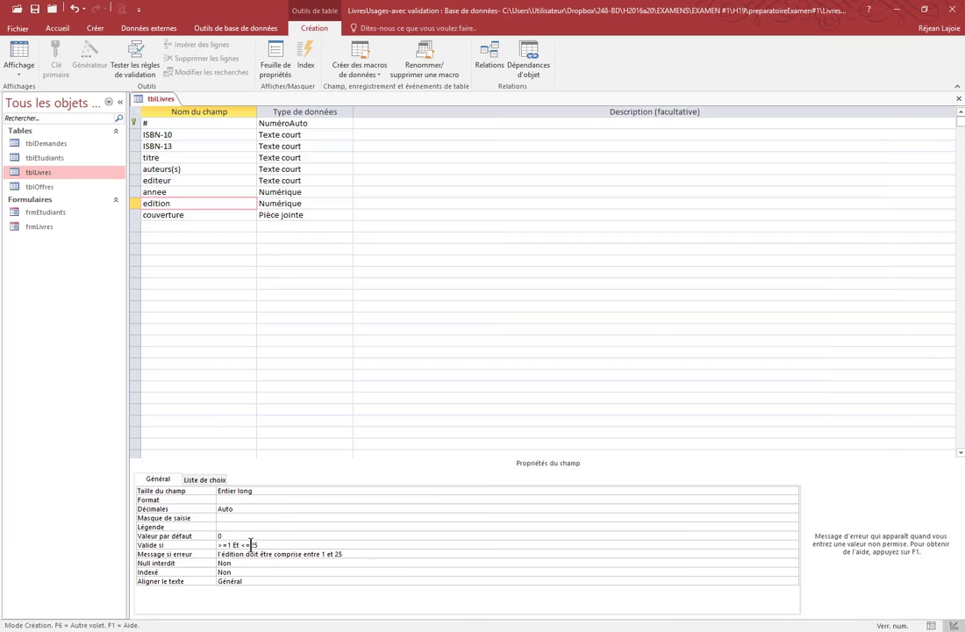
{"action": "key", "text": "alt+Tab"}
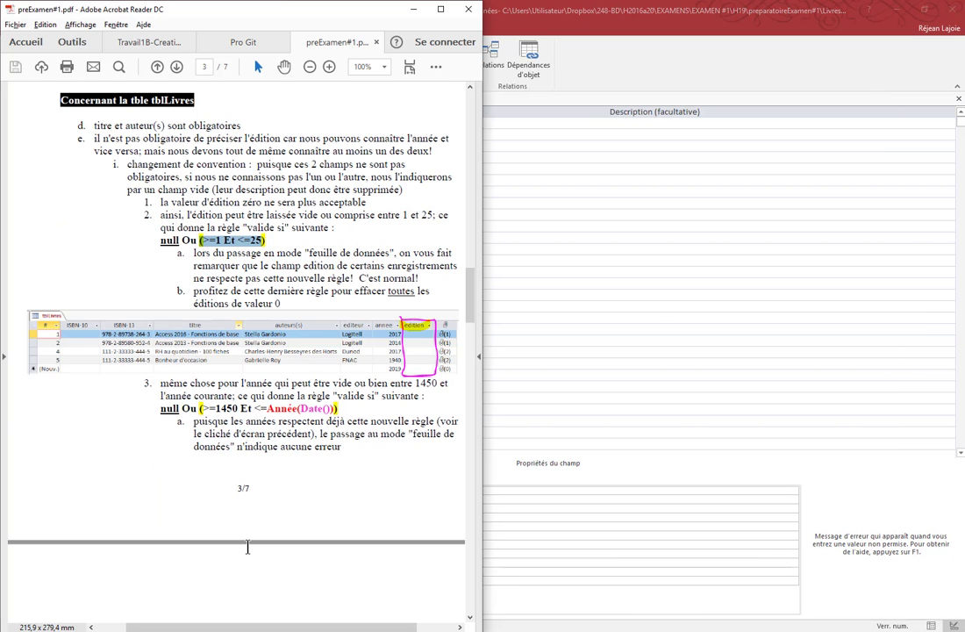
Extend the edition field's Valide si rule in Access to null Ou (>=1 Et <=25).
{"action": "key", "text": "alt+Tab"}
{"action": "left_click", "coordinate": [274, 544]}
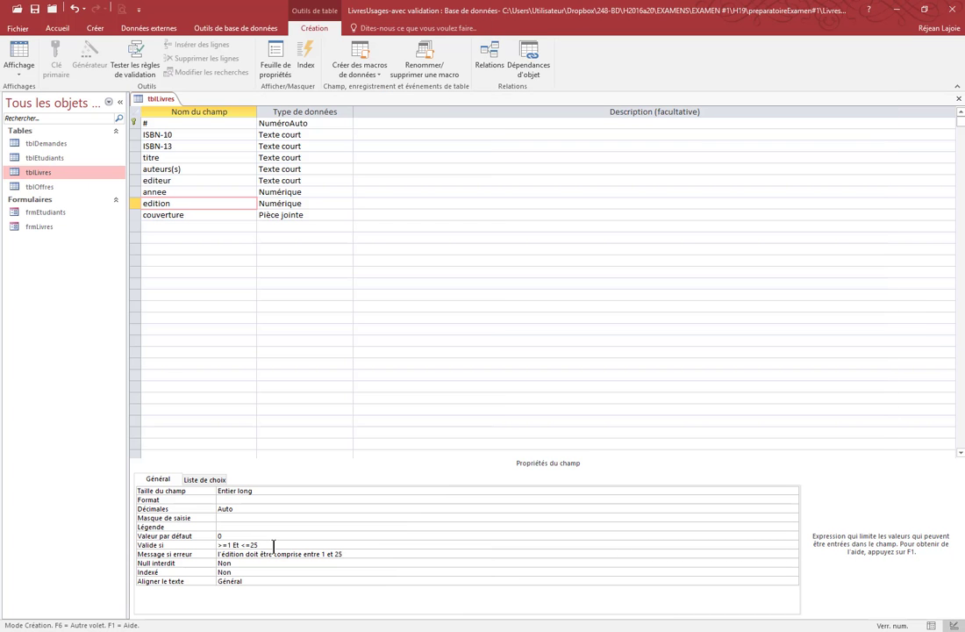
{"action": "type", "text": ")"}
{"action": "key", "text": "Return"}
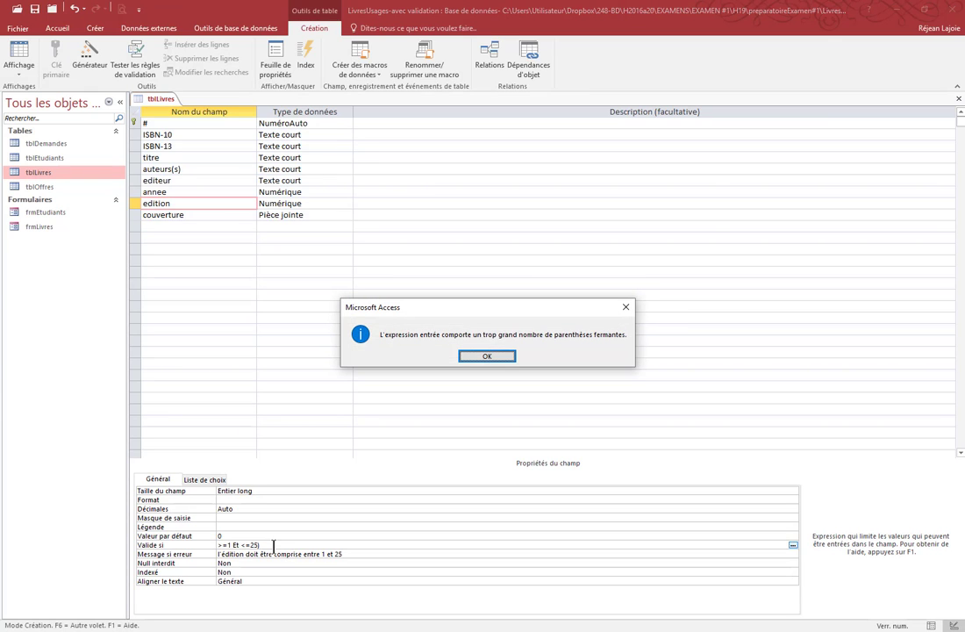
{"action": "left_click", "coordinate": [487, 356]}
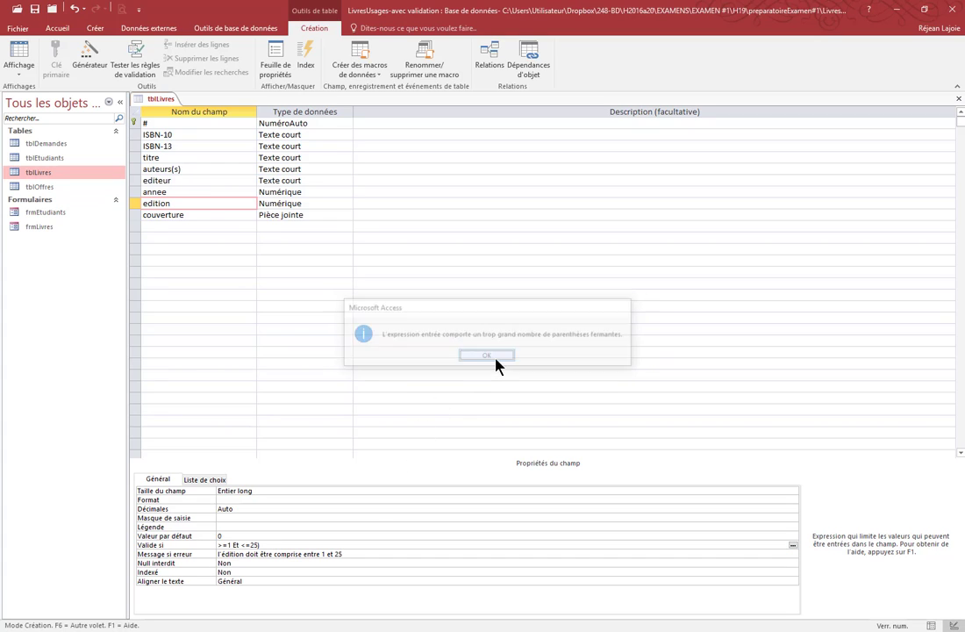
{"action": "type", "text": "("}
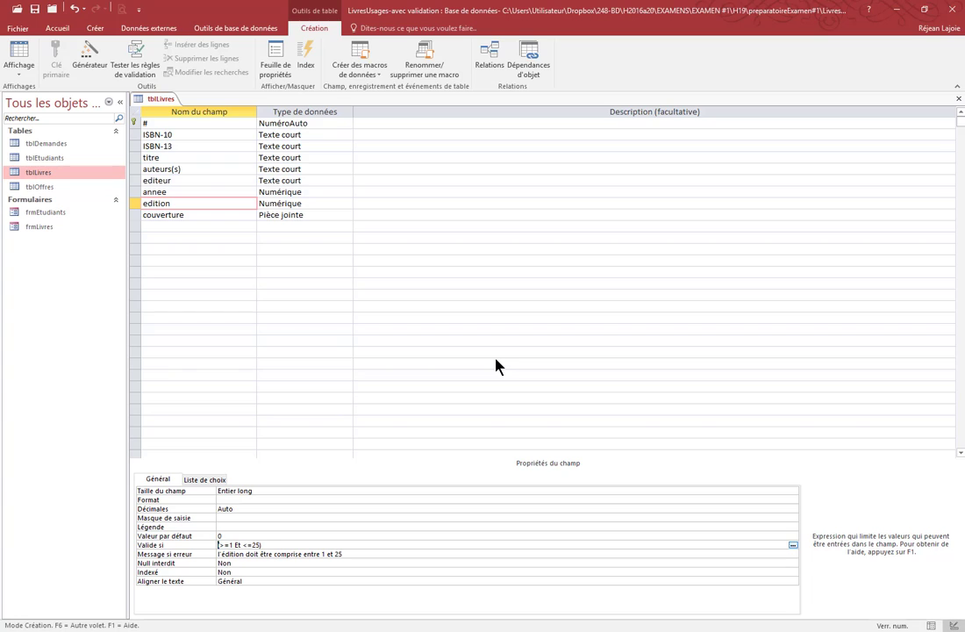
{"action": "type", "text": "null ou"}
{"action": "key", "text": "Return"}
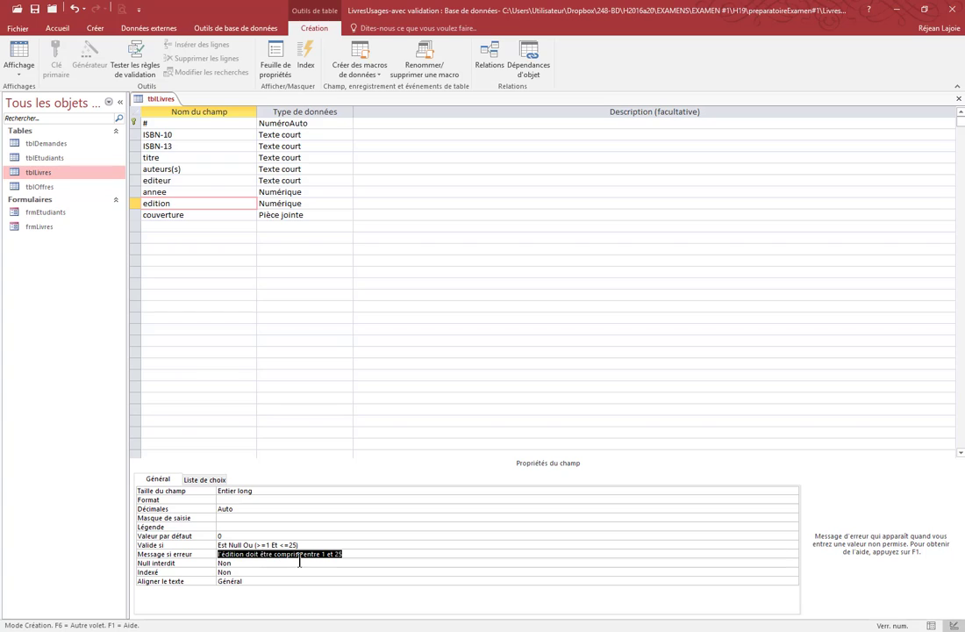
Reword the edition field's error message as "l'édition doit être laissée vide ou comprise entre 1 et 25".
{"action": "left_click", "coordinate": [273, 553]}
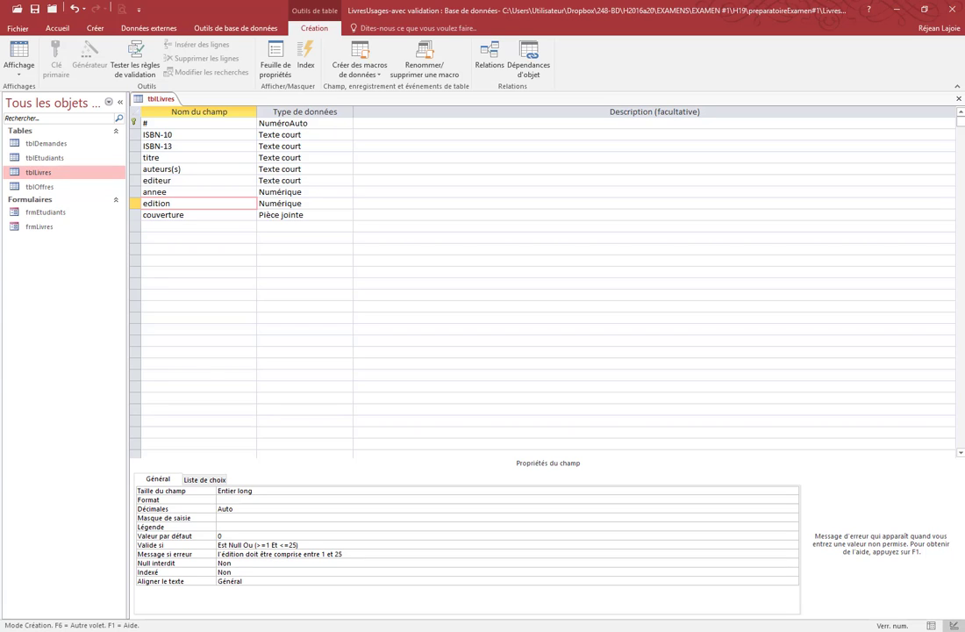
{"action": "type", "text": "laissée vide ou"}
{"action": "left_click", "coordinate": [347, 554]}
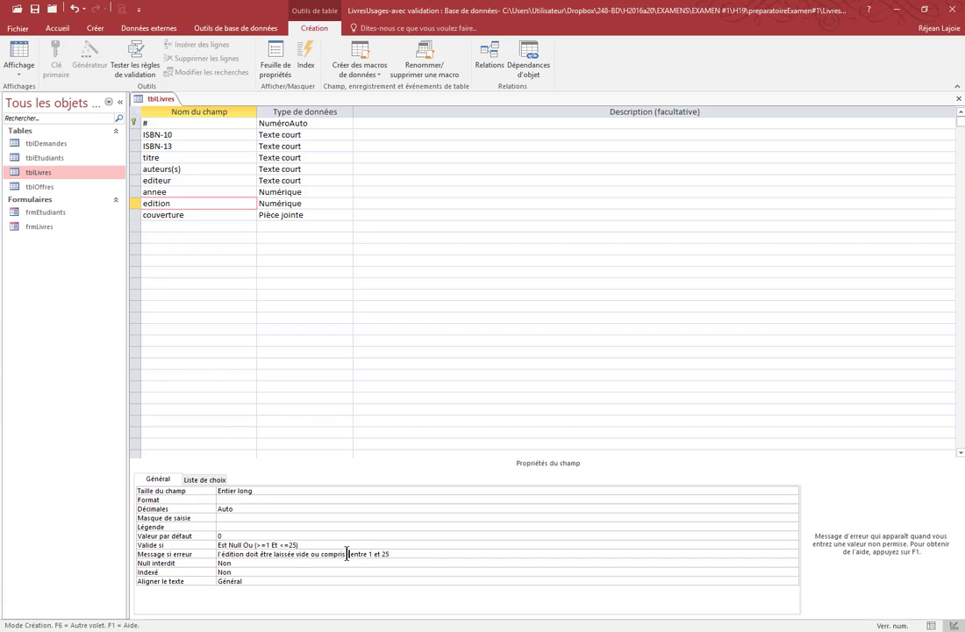
{"action": "left_click", "coordinate": [293, 554]}
Consult the PDF's sample table and clear the default value of the edition field in tblLivres.
{"action": "key", "text": "alt+Tab"}
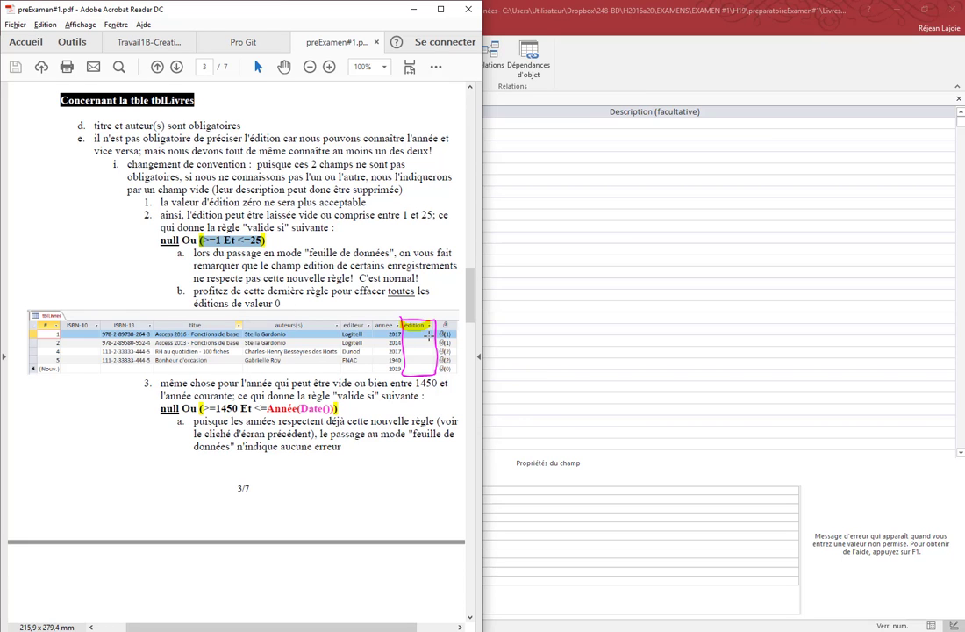
{"action": "key", "text": "alt+Tab"}
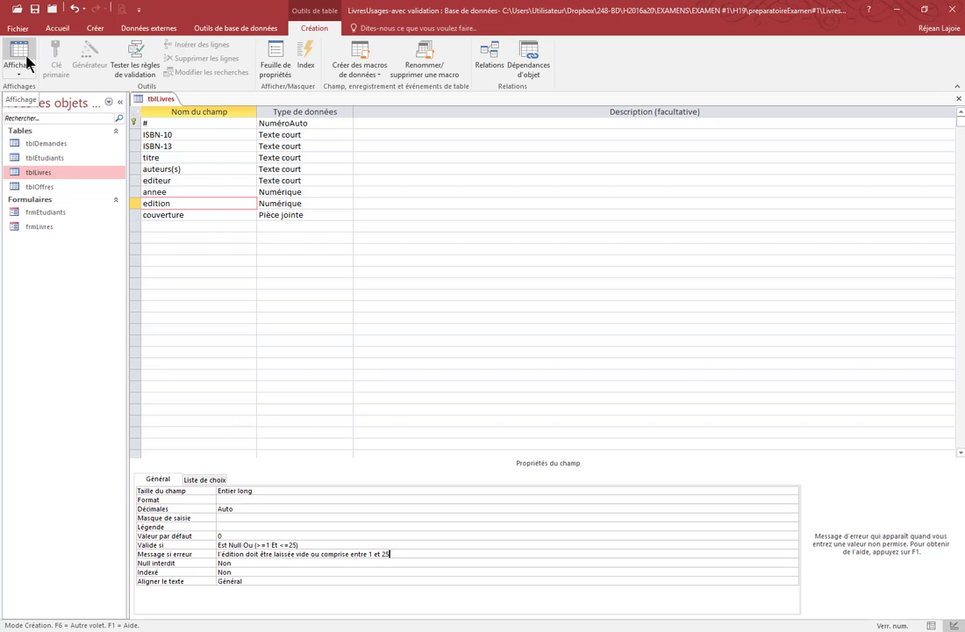
{"action": "left_click", "coordinate": [231, 537]}
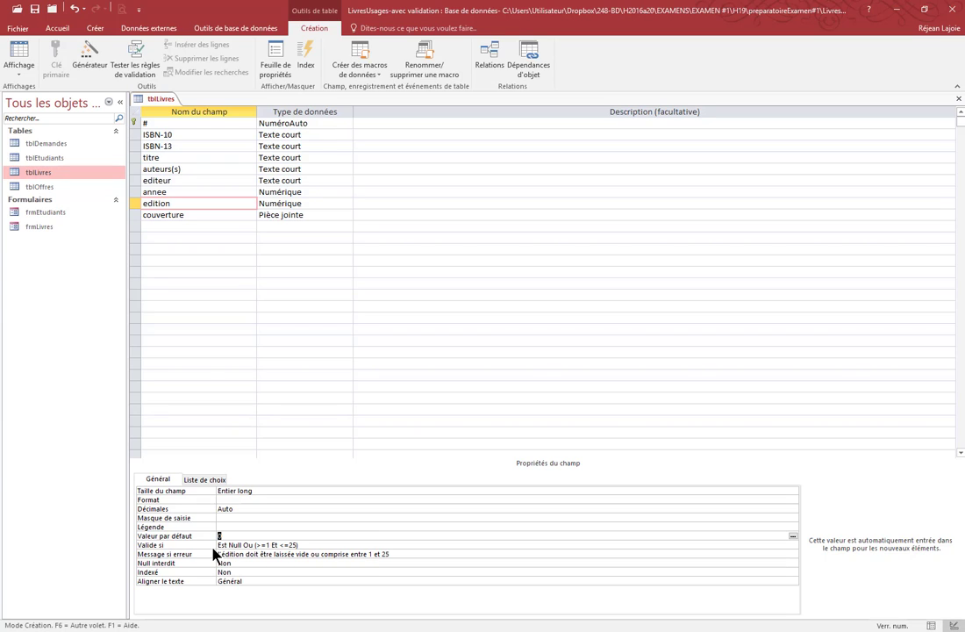
{"action": "key", "text": "Delete"}
Save tblLivres with existing data tested against the new rules, and check each book's edition cell in datasheet view.
{"action": "left_click", "coordinate": [18, 58]}
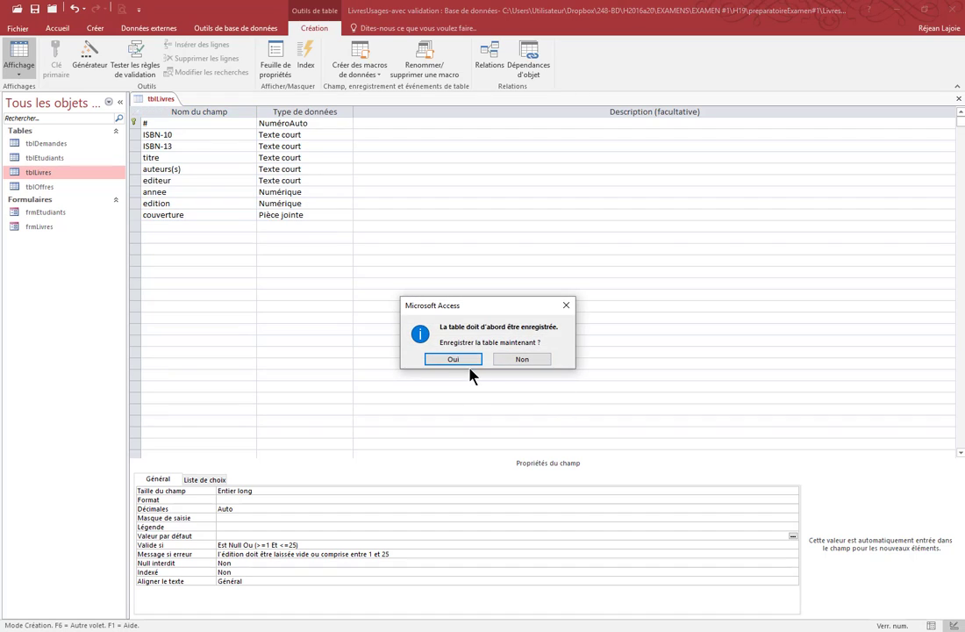
{"action": "left_click", "coordinate": [451, 360]}
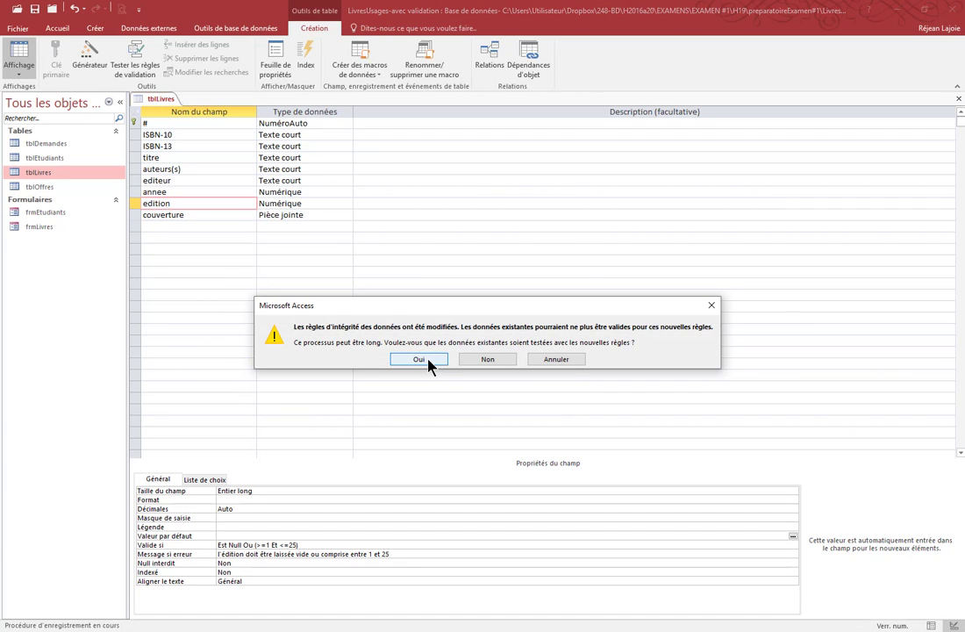
{"action": "left_click", "coordinate": [429, 361]}
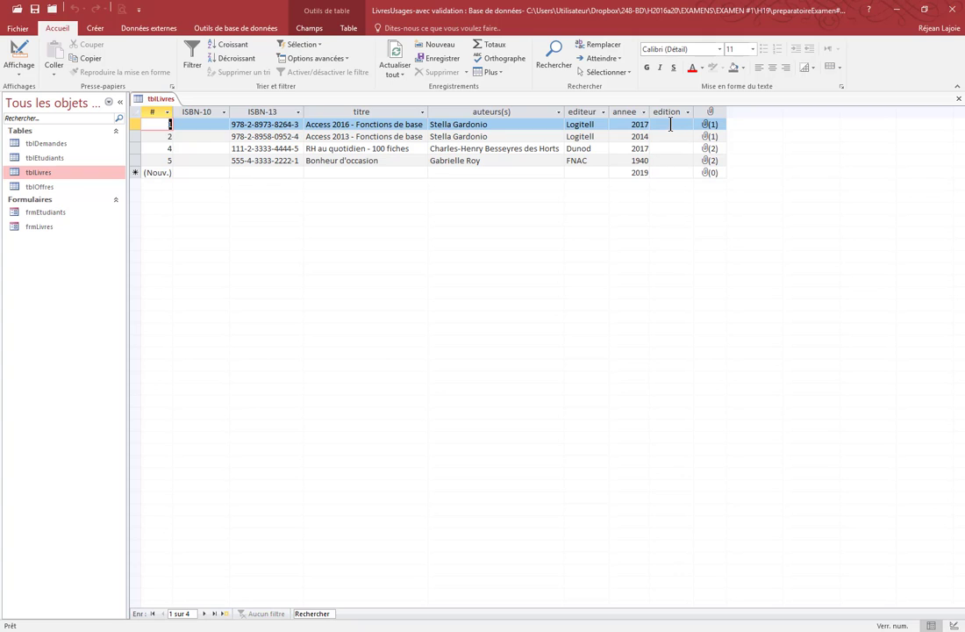
{"action": "left_click", "coordinate": [672, 124]}
{"action": "left_click", "coordinate": [670, 136]}
{"action": "left_click", "coordinate": [672, 148]}
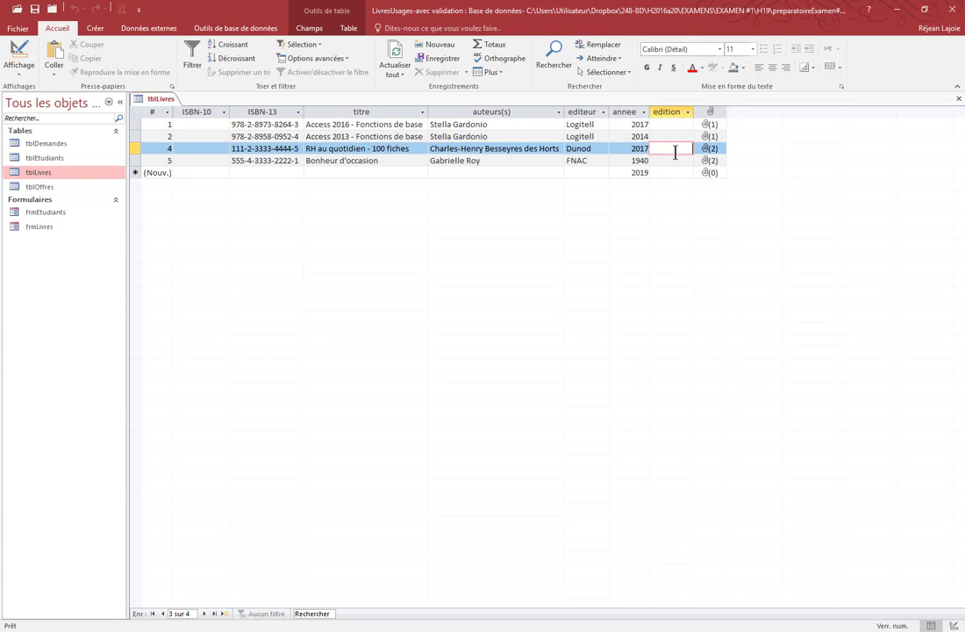
{"action": "left_click", "coordinate": [674, 161]}
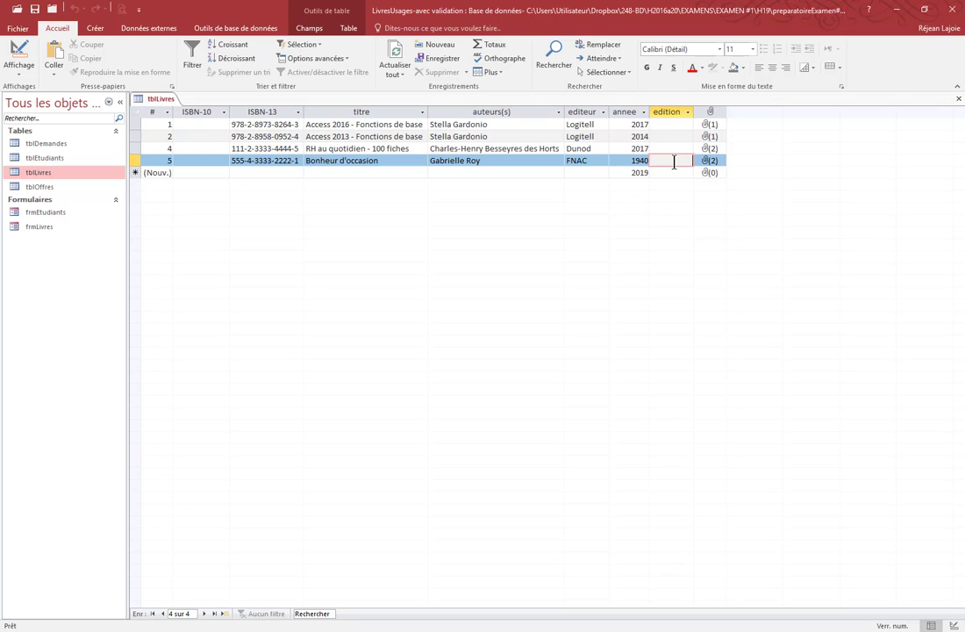
Review the year validation rule in the PDF and open the annee field's properties in tblLivres design view.
{"action": "key", "text": "alt+Tab"}
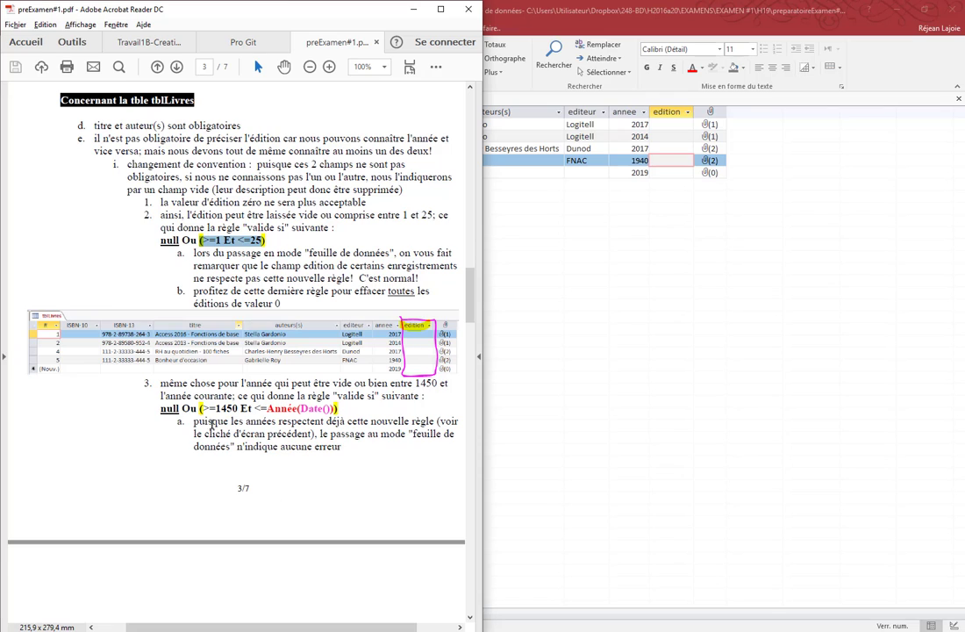
{"action": "double_click", "coordinate": [172, 411]}
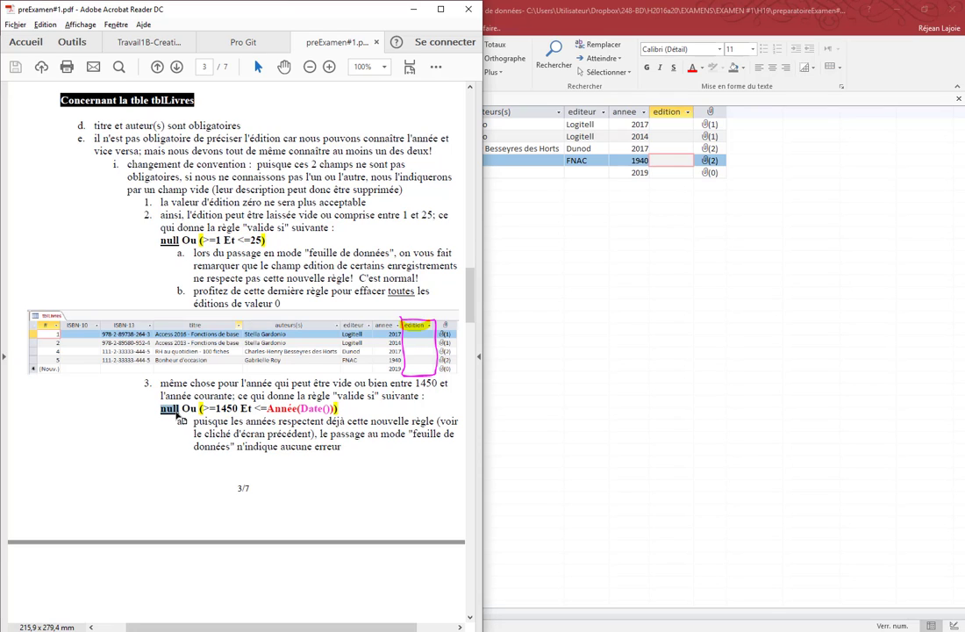
{"action": "left_click_drag", "start_coordinate": [200, 409], "coordinate": [339, 409]}
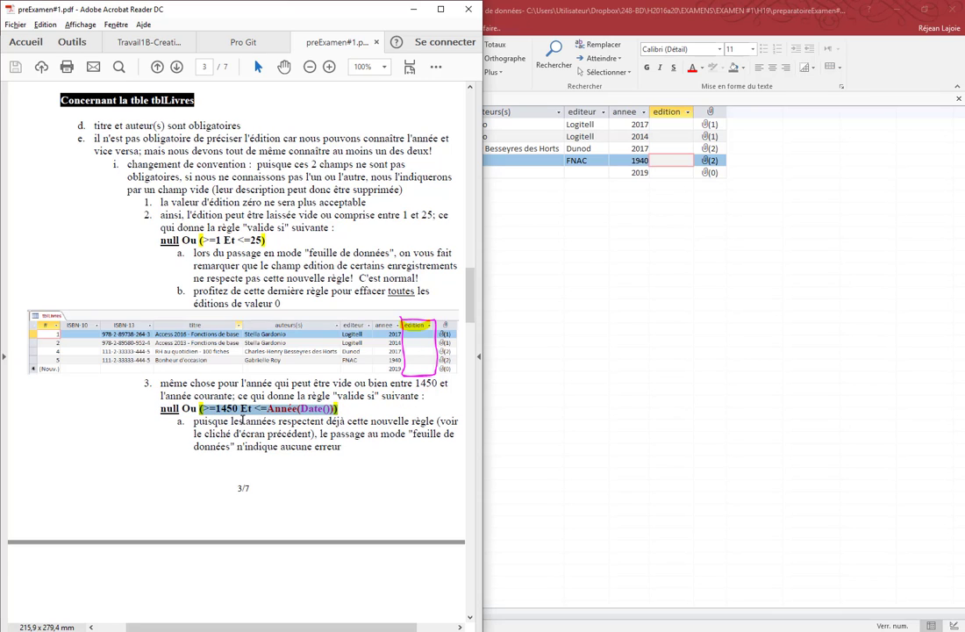
{"action": "key", "text": "alt+Tab"}
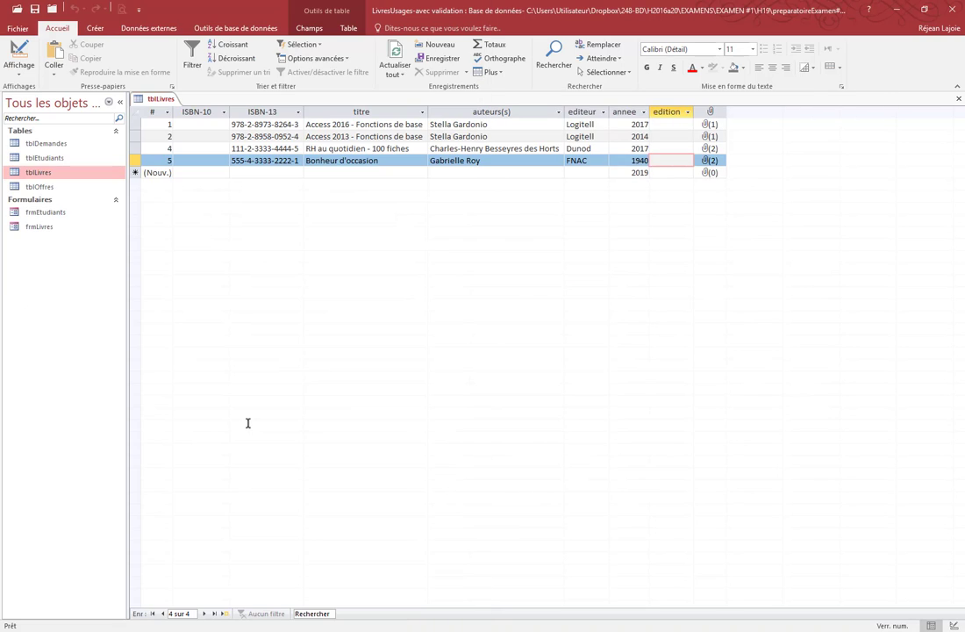
{"action": "left_click", "coordinate": [18, 53]}
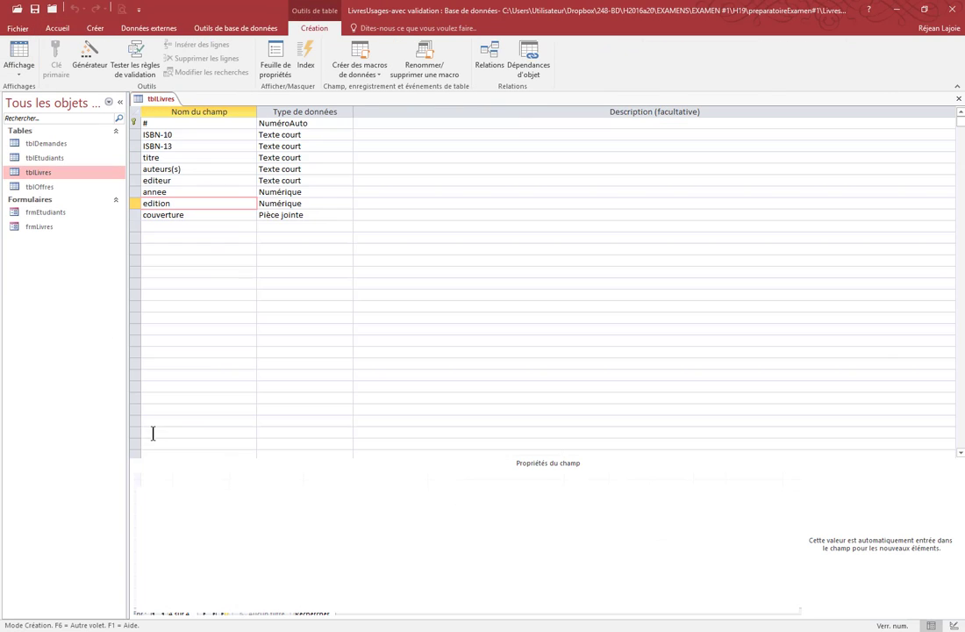
{"action": "left_click", "coordinate": [180, 191]}
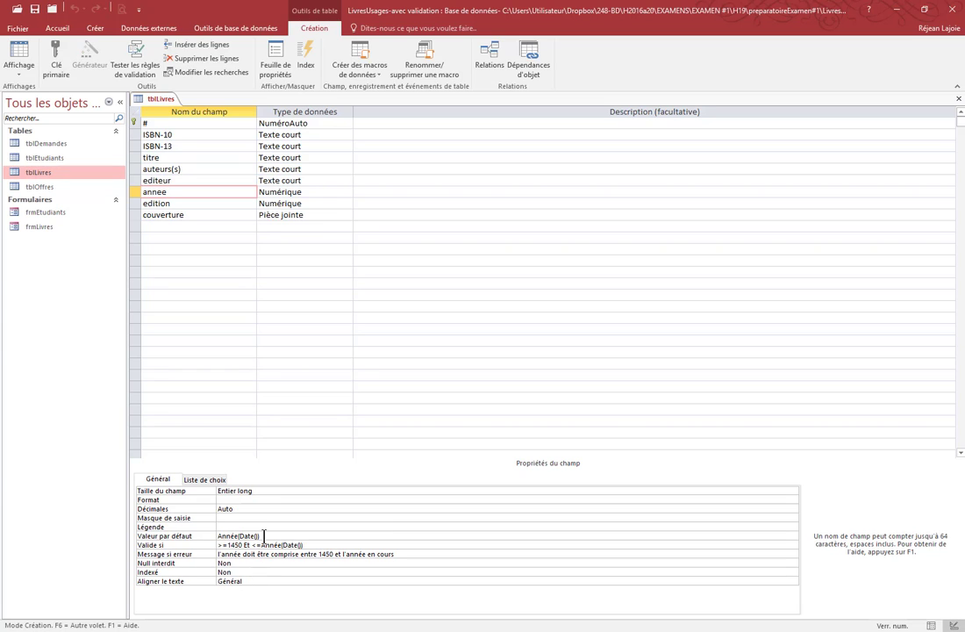
{"action": "left_click_drag", "start_coordinate": [263, 535], "coordinate": [218, 535]}
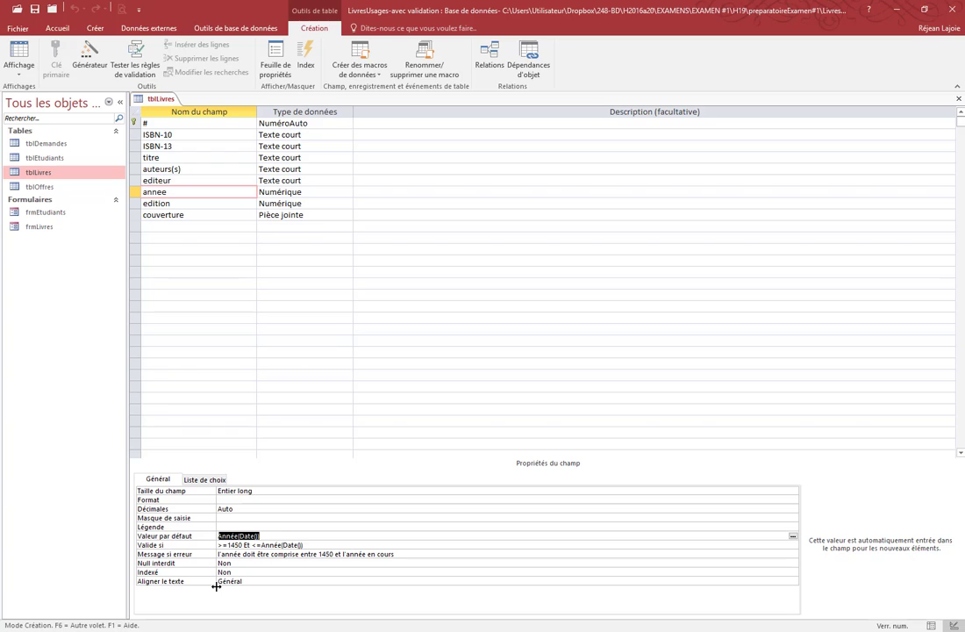
Set the annee field's validation rule in tblLivres to "null ou (>=1450 Et <=Année(Date()))", following the PDF.
{"action": "left_click", "coordinate": [303, 545]}
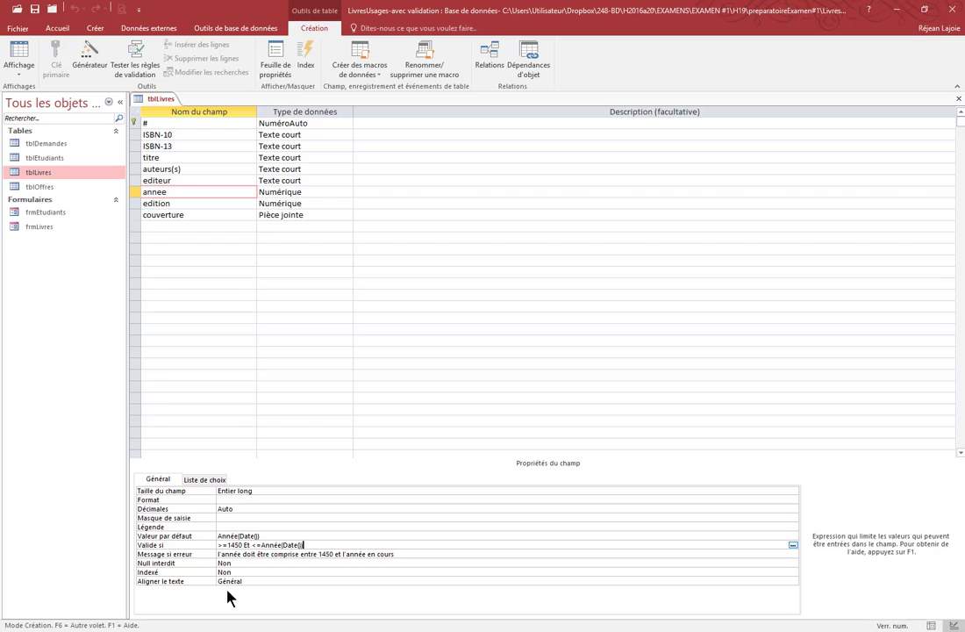
{"action": "type", "text": ")"}
{"action": "key", "text": "Left"}
{"action": "key", "text": "Left"}
{"action": "key", "text": "Left"}
{"action": "key", "text": "Left"}
{"action": "key", "text": "Left"}
{"action": "key", "text": "Left"}
{"action": "key", "text": "Left"}
{"action": "key", "text": "Left"}
{"action": "key", "text": "Left"}
{"action": "key", "text": "Left"}
{"action": "key", "text": "Left"}
{"action": "key", "text": "Left"}
{"action": "key", "text": "Left"}
{"action": "key", "text": "Left"}
{"action": "key", "text": "Left"}
{"action": "key", "text": "Left"}
{"action": "key", "text": "Left"}
{"action": "key", "text": "alt+Tab"}
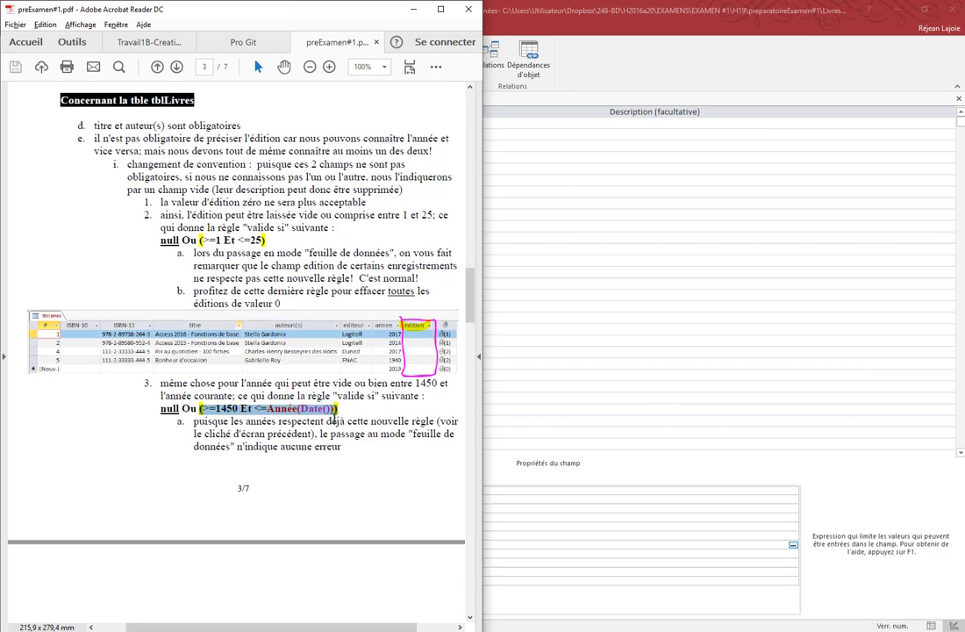
{"action": "key", "text": "alt+Tab"}
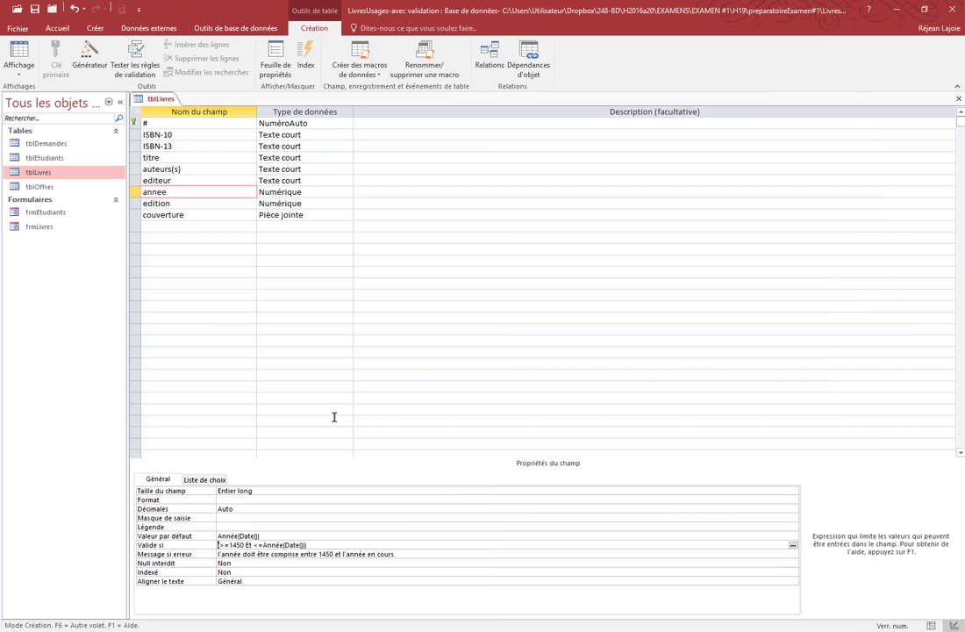
{"action": "type", "text": "null ou ("}
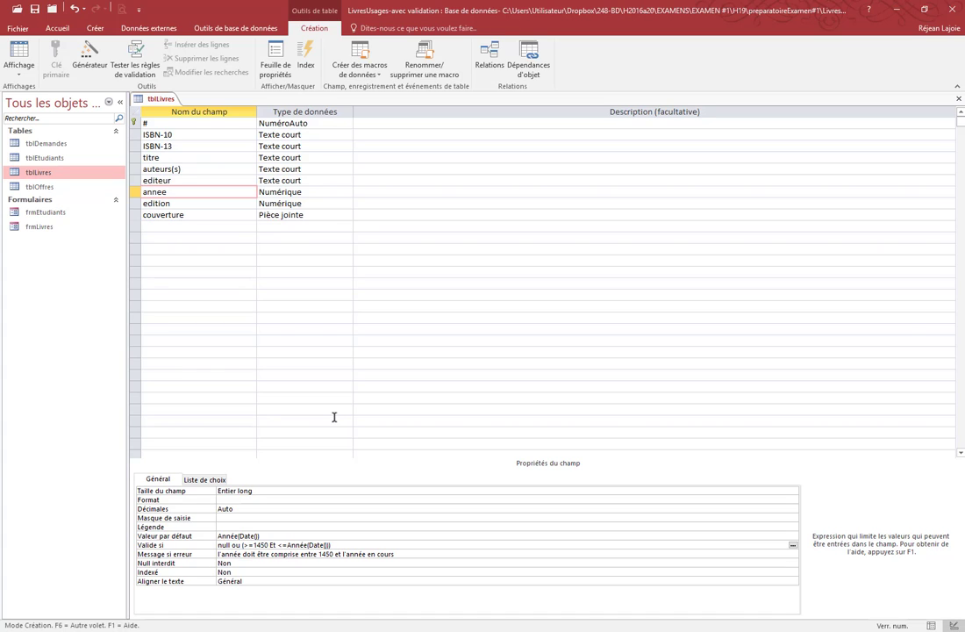
{"action": "key", "text": "Tab"}
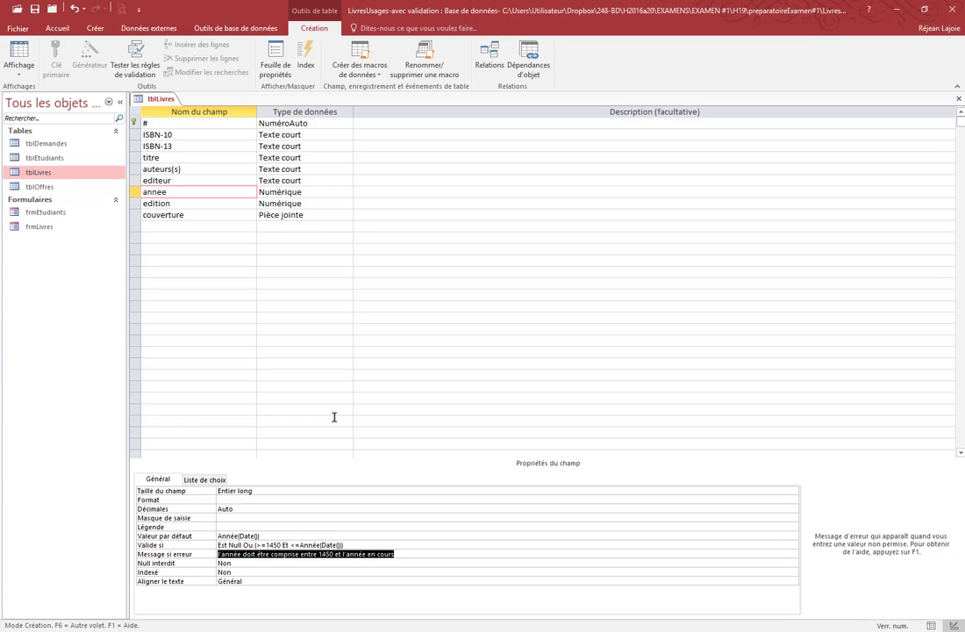
Reword the annee field's error message as "l'année doit être laissée vide ou comprise entre 1450 et l'année en cours".
{"action": "left_click", "coordinate": [269, 554]}
{"action": "type", "text": "laissée "}
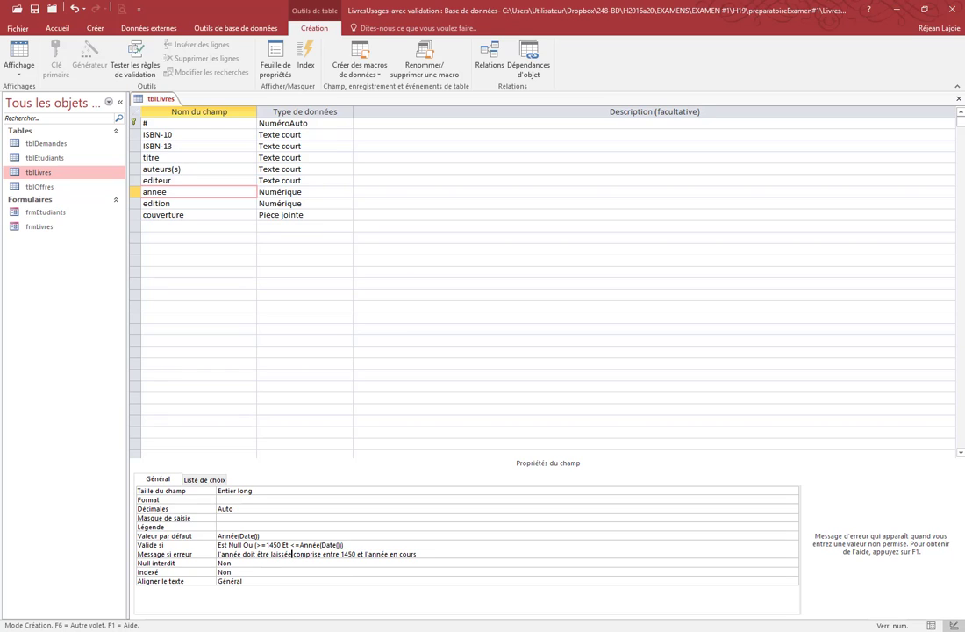
{"action": "type", "text": "vide ou"}
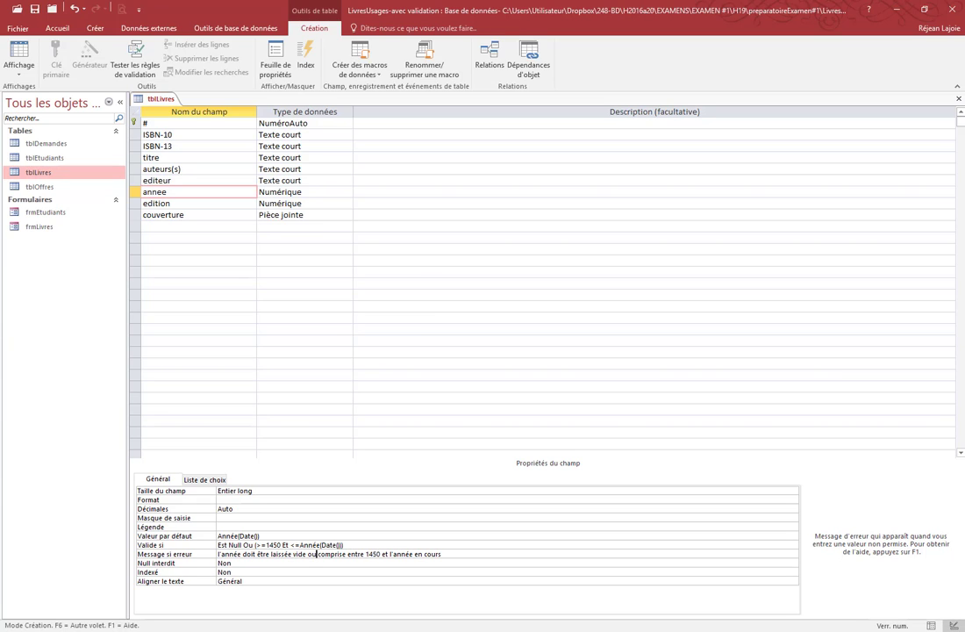
Save tblLivres with existing data tested against the new rules and show it in datasheet view.
{"action": "key", "text": "alt+Tab"}
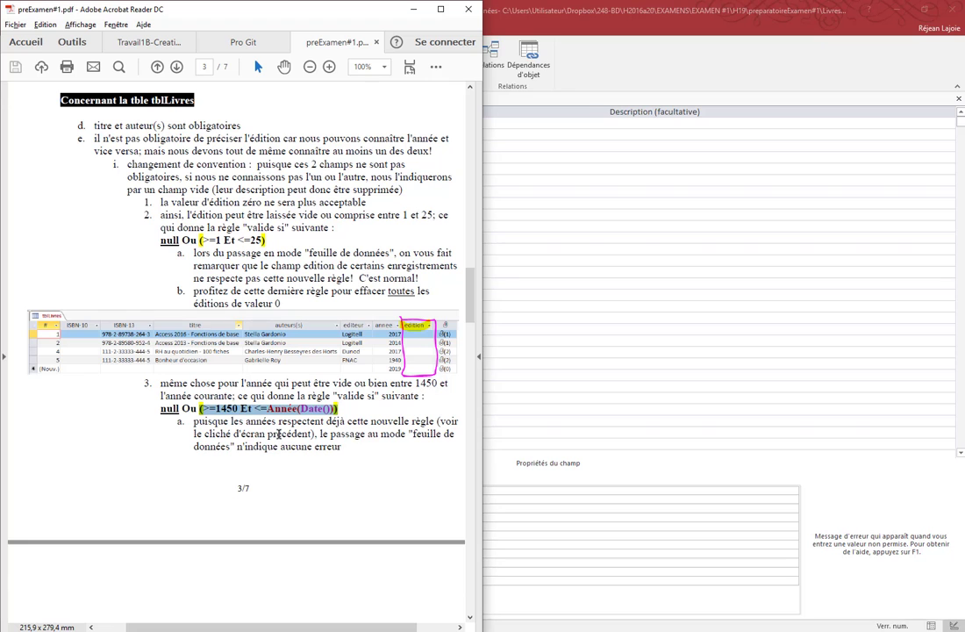
{"action": "key", "text": "alt+Tab"}
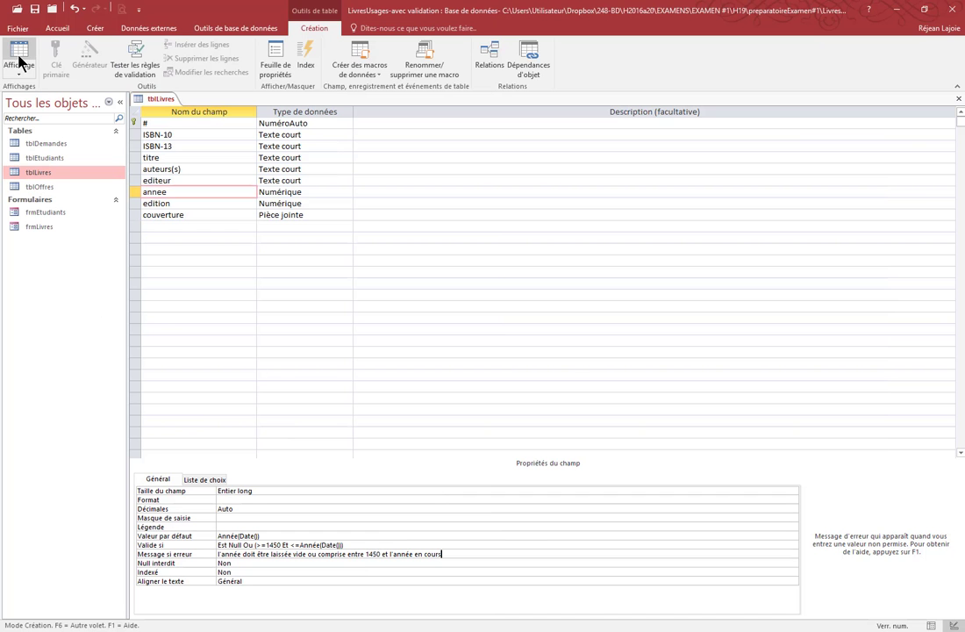
{"action": "left_click", "coordinate": [20, 62]}
{"action": "left_click", "coordinate": [438, 360]}
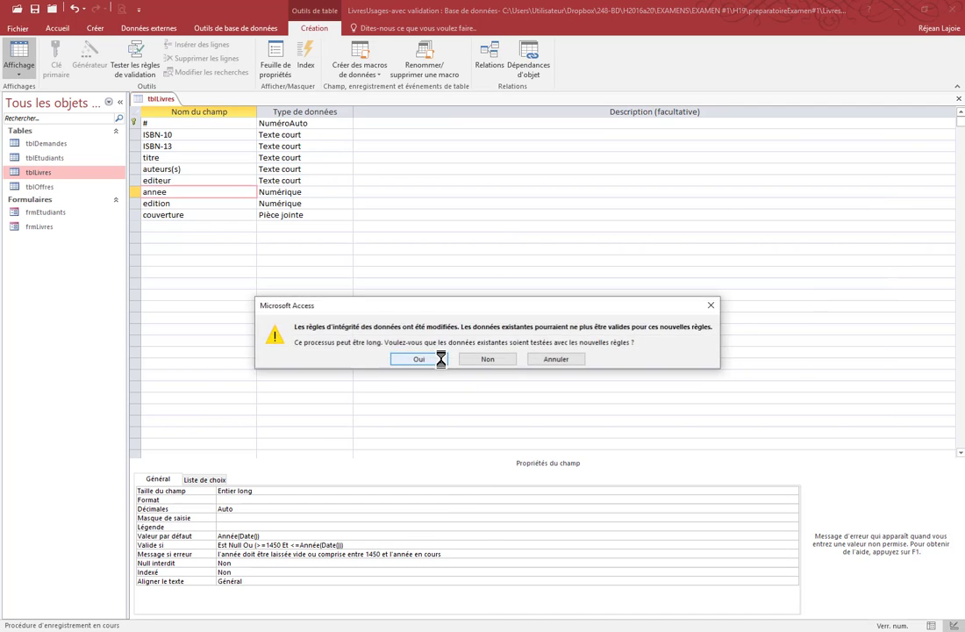
{"action": "left_click", "coordinate": [437, 363]}
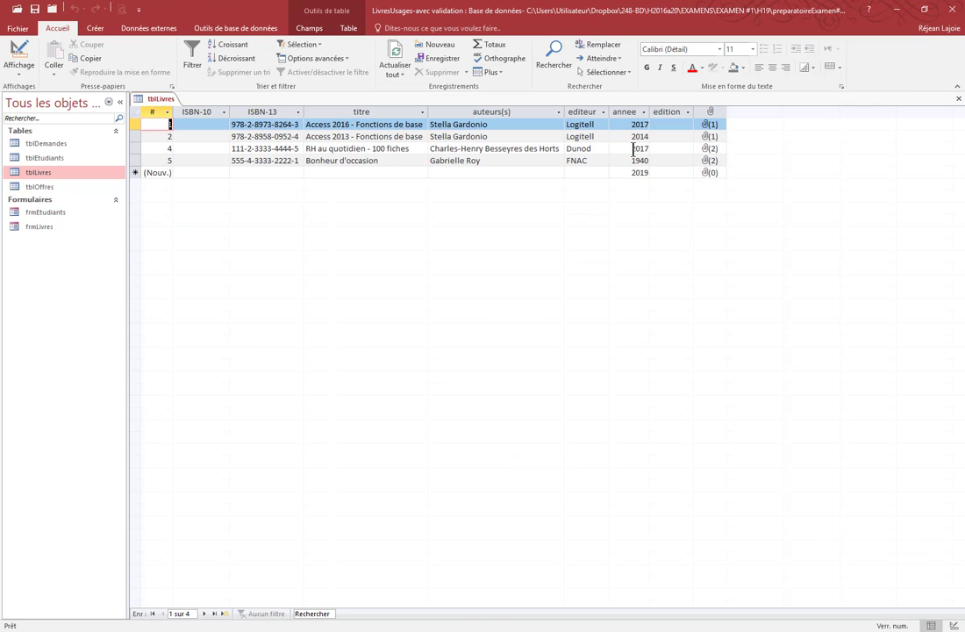
Read item 4 of the PDF on requiring the year or the edition through the table's own properties.
{"action": "key", "text": "alt+Tab"}
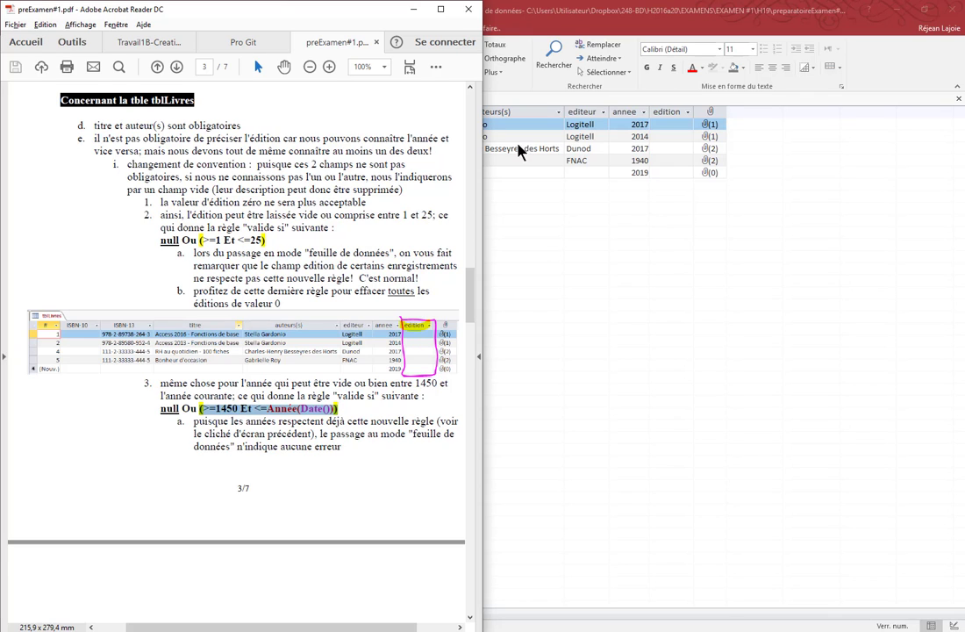
{"action": "scroll", "coordinate": [347, 409], "scroll_direction": "down", "scroll_amount": 10}
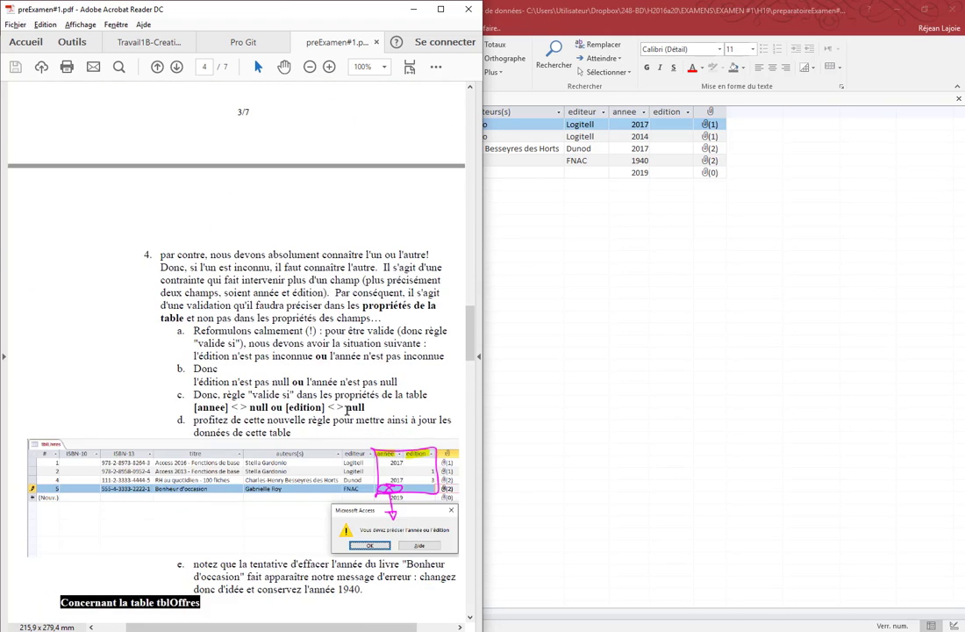
{"action": "scroll", "coordinate": [348, 410], "scroll_direction": "down", "scroll_amount": 3}
{"action": "scroll", "coordinate": [353, 419], "scroll_direction": "down", "scroll_amount": 1}
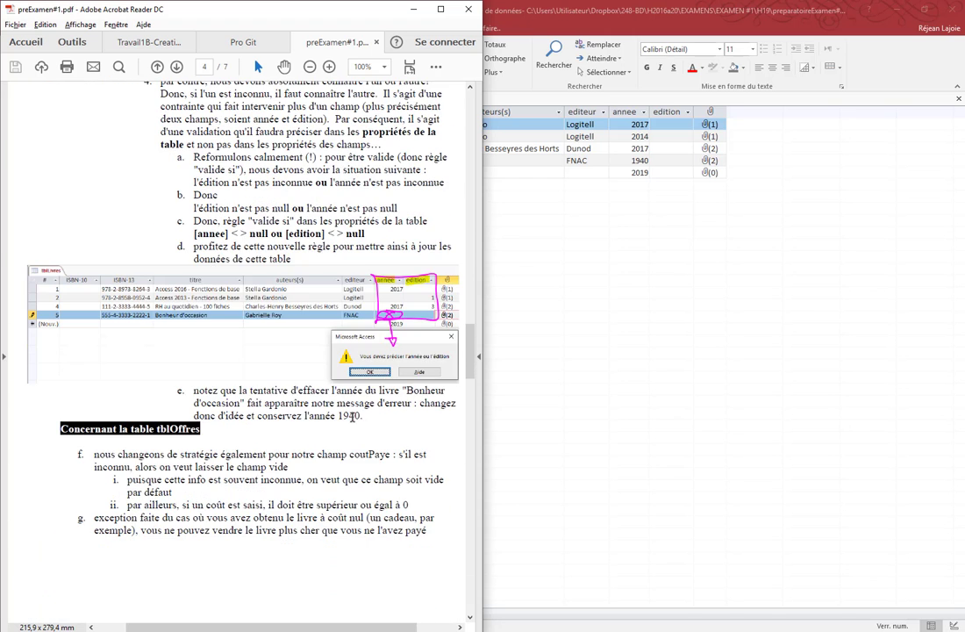
{"action": "scroll", "coordinate": [352, 420], "scroll_direction": "up", "scroll_amount": 1}
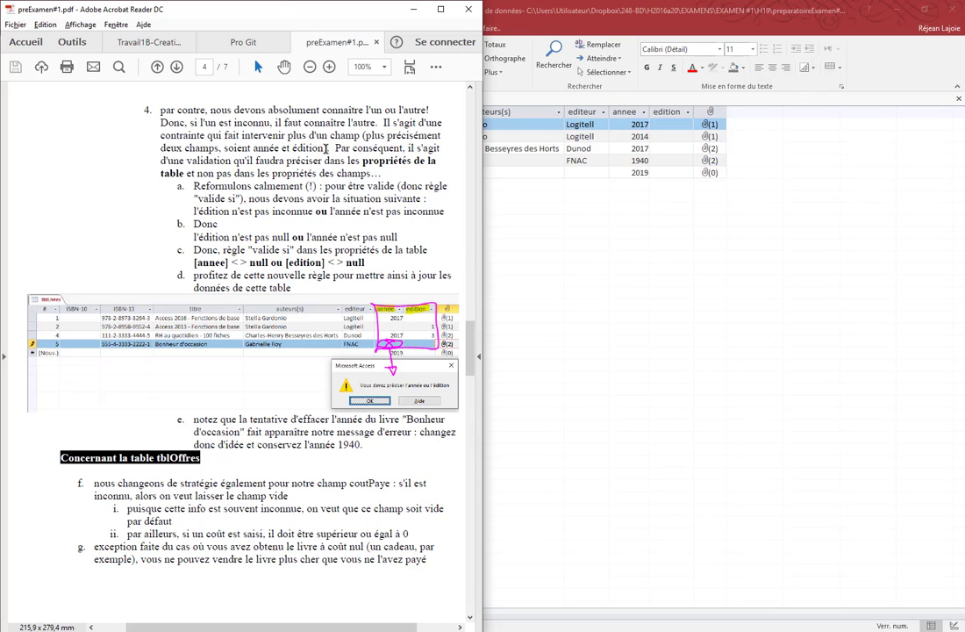
{"action": "left_click_drag", "start_coordinate": [292, 149], "coordinate": [224, 149]}
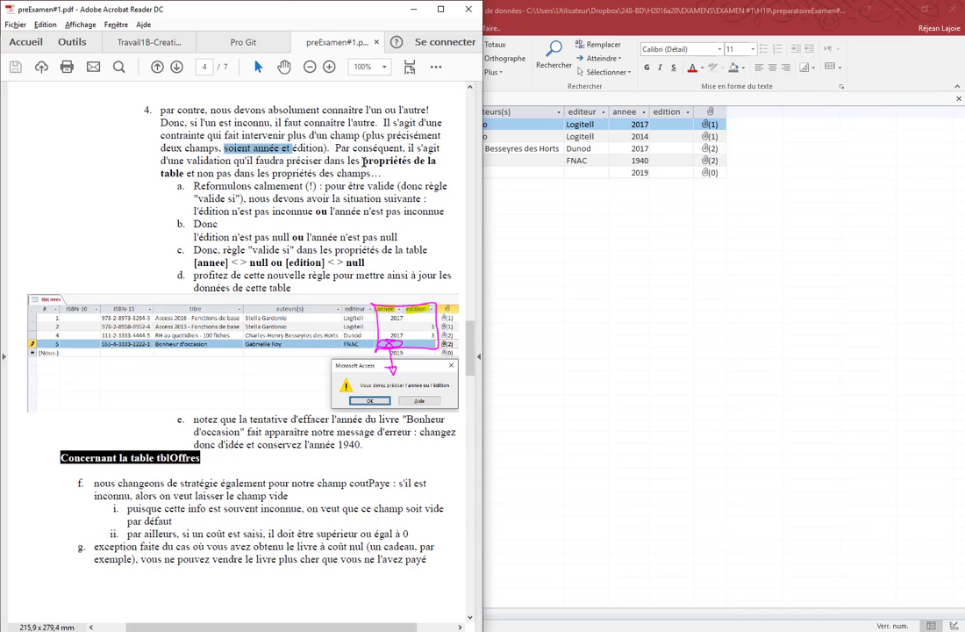
{"action": "left_click_drag", "start_coordinate": [362, 162], "coordinate": [186, 173]}
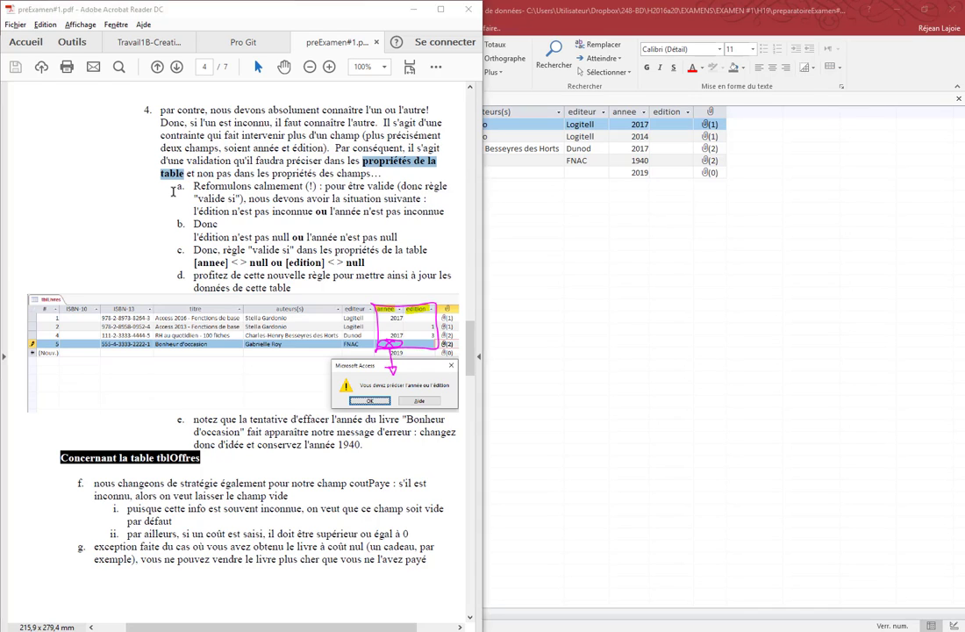
Return tblLivres to design view and open the table-level validation rule in its property sheet.
{"action": "key", "text": "alt+Tab"}
{"action": "left_click", "coordinate": [35, 59]}
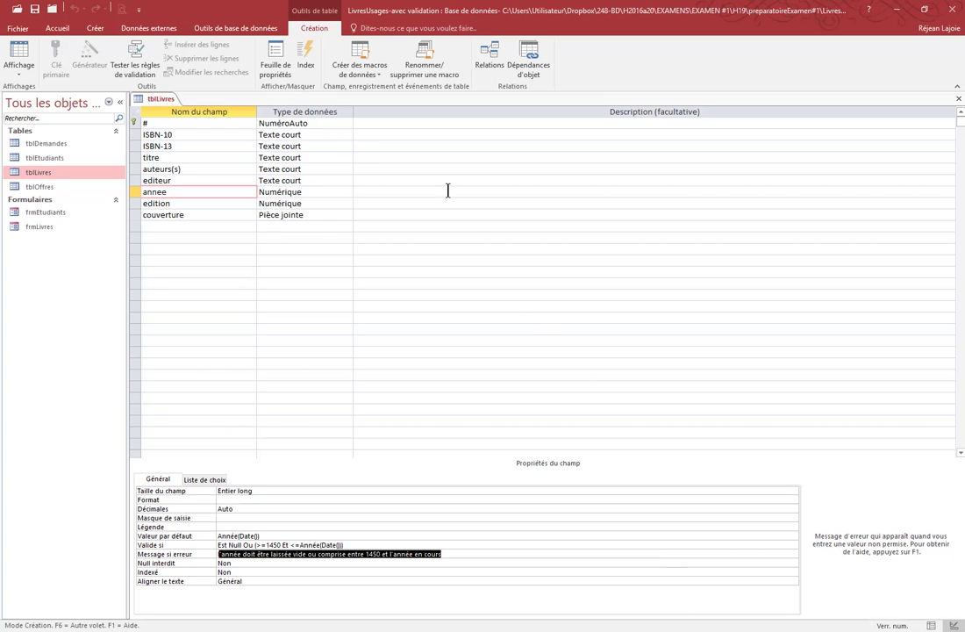
{"action": "left_click", "coordinate": [282, 67]}
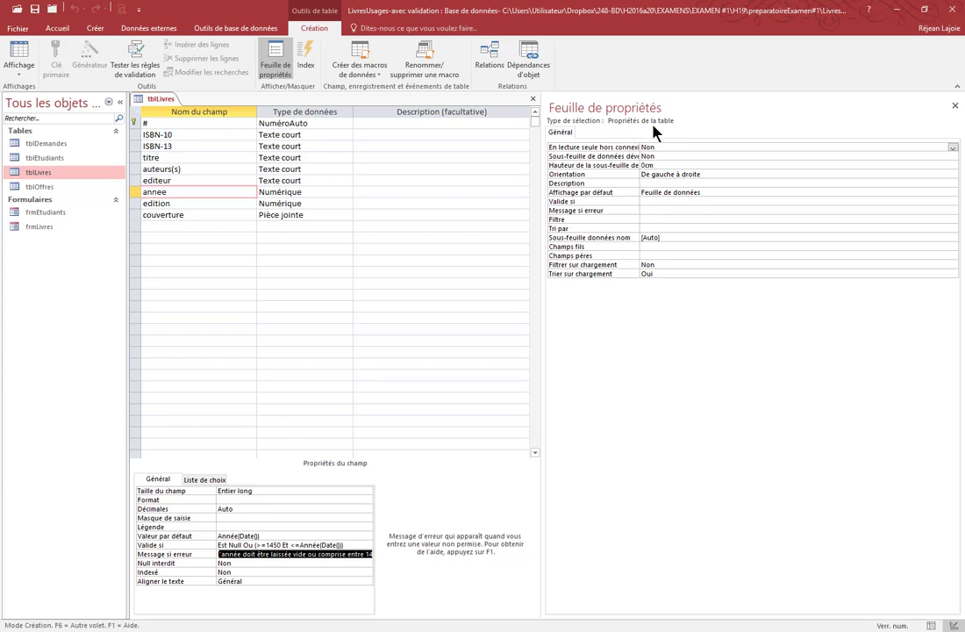
{"action": "left_click", "coordinate": [647, 200]}
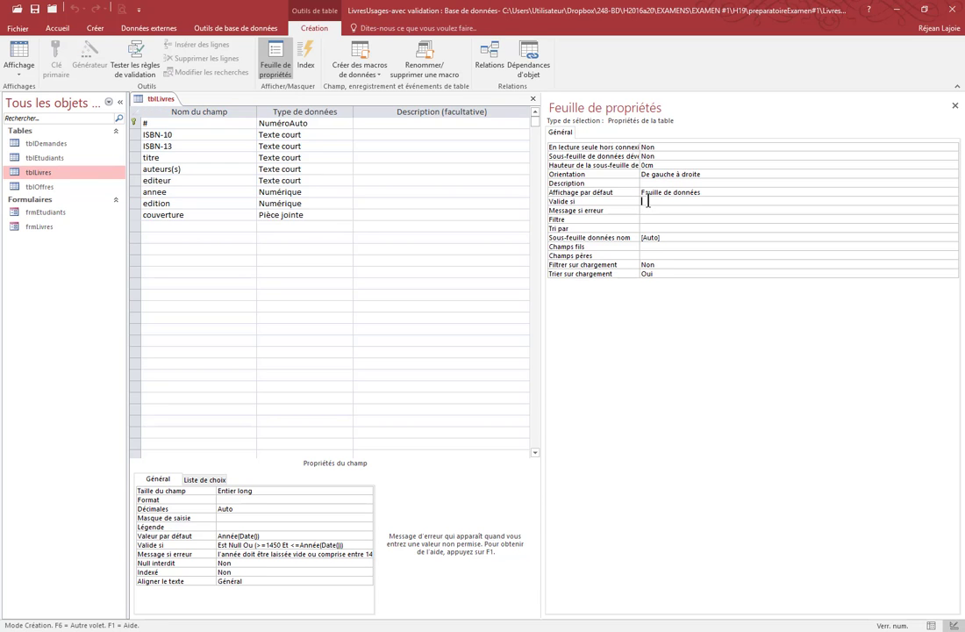
Study the PDF's reformulation of the table rule, from known edition or year to non-null edition or year.
{"action": "key", "text": "alt+Tab"}
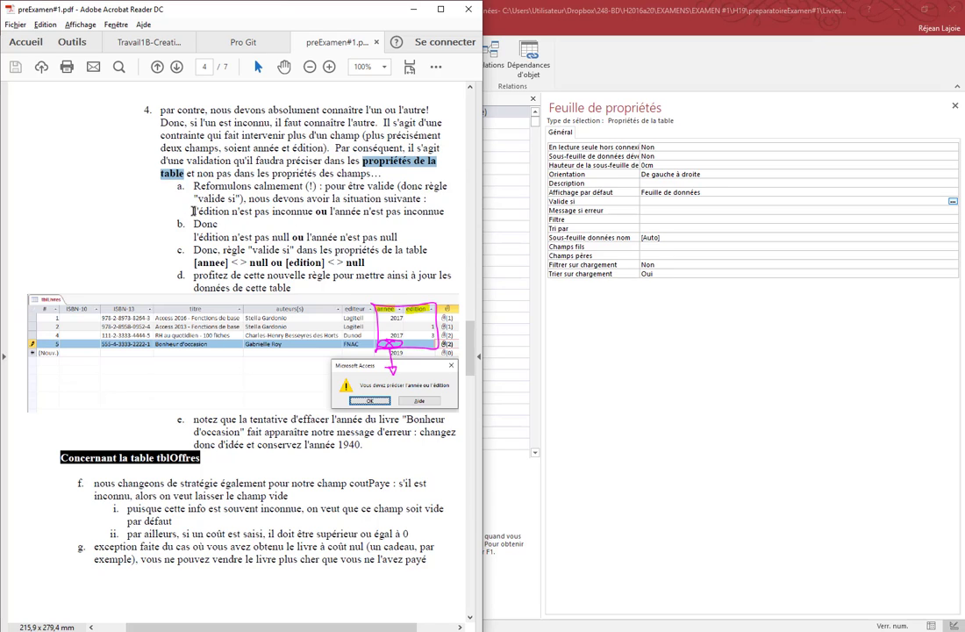
{"action": "left_click_drag", "start_coordinate": [193, 212], "coordinate": [295, 217]}
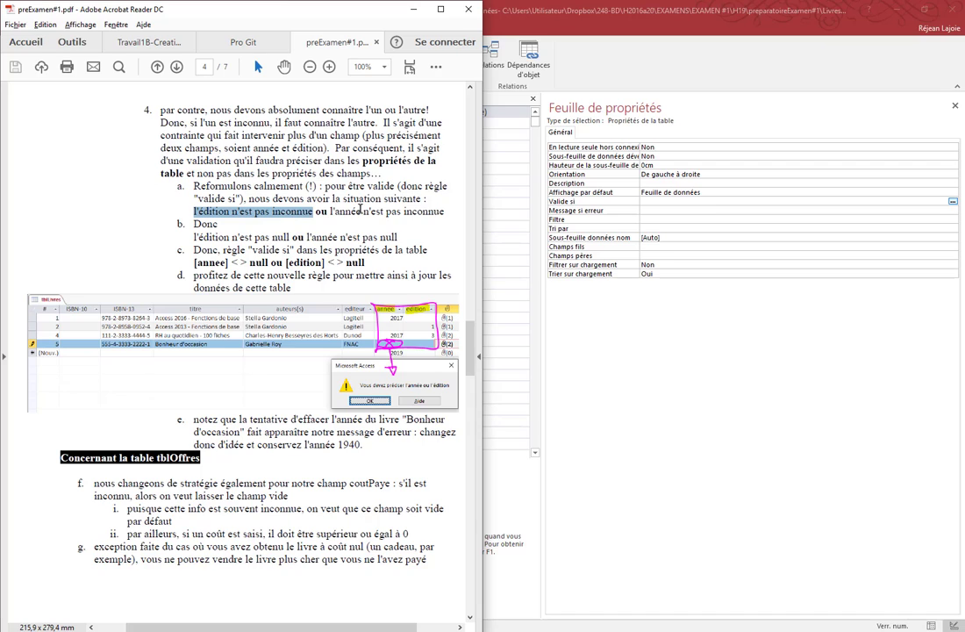
{"action": "left_click", "coordinate": [432, 218]}
{"action": "left_click_drag", "start_coordinate": [444, 214], "coordinate": [331, 216]}
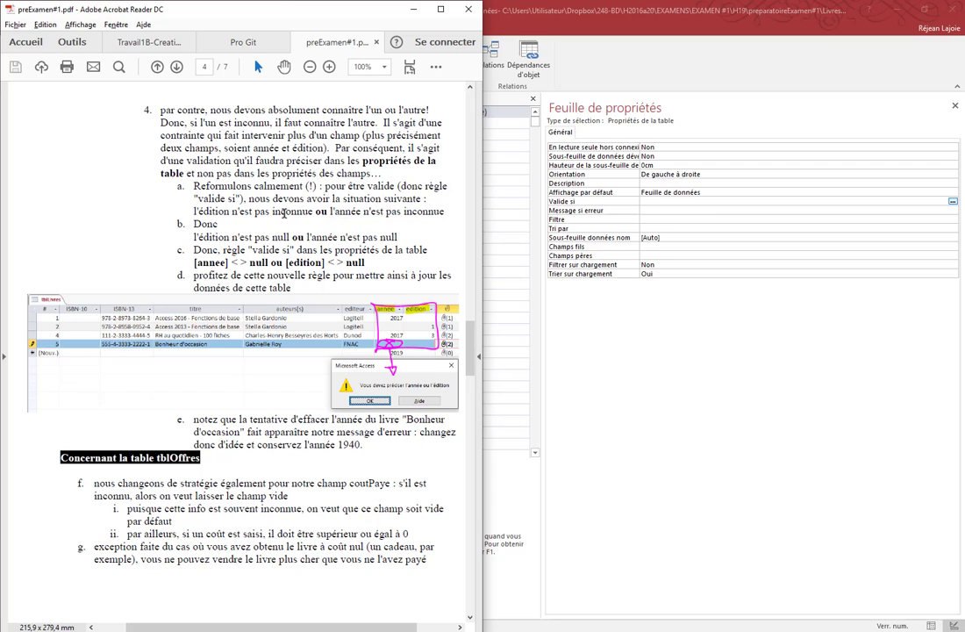
{"action": "left_click", "coordinate": [417, 214]}
{"action": "left_click_drag", "start_coordinate": [292, 237], "coordinate": [217, 237]}
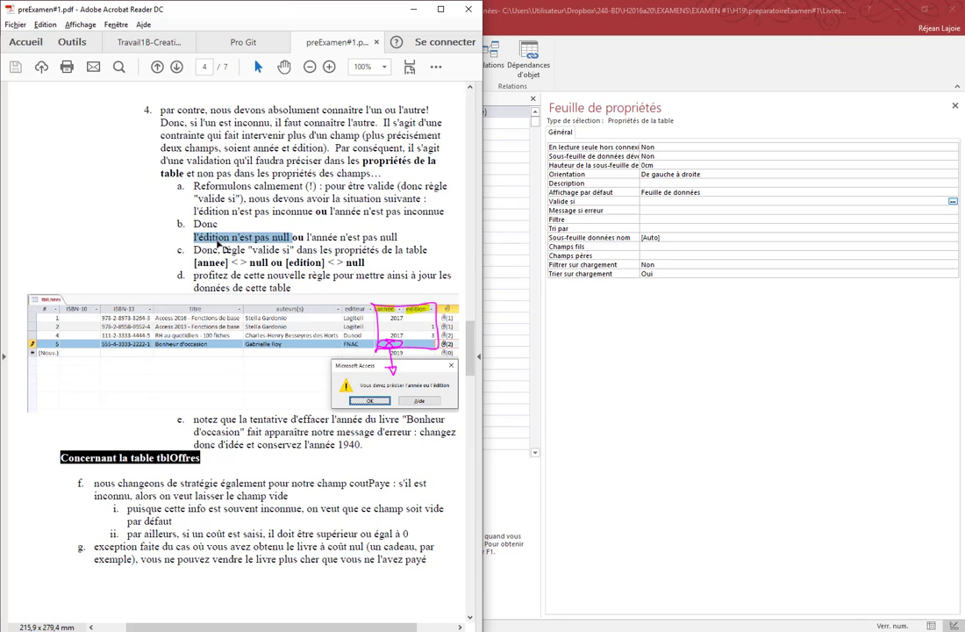
{"action": "double_click", "coordinate": [298, 237]}
{"action": "left_click_drag", "start_coordinate": [403, 251], "coordinate": [320, 241]}
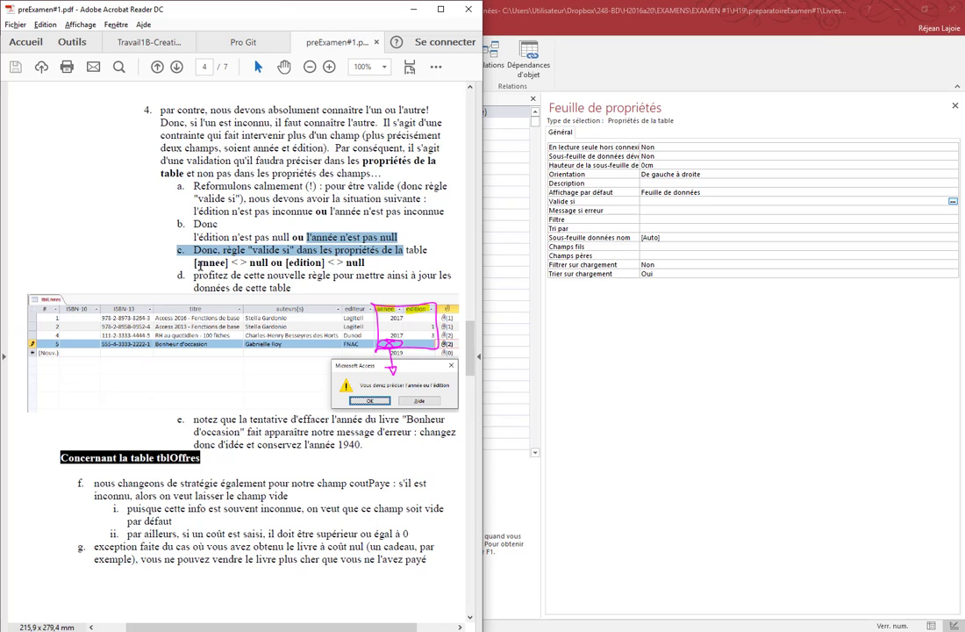
Copy the PDF's table rule into tblLivres' table-level validation rule, correcting it to "[annee] <> null ou [edition] <> null".
{"action": "left_click", "coordinate": [196, 262]}
{"action": "left_click_drag", "start_coordinate": [196, 262], "coordinate": [351, 264]}
{"action": "key", "text": "ctrl+c"}
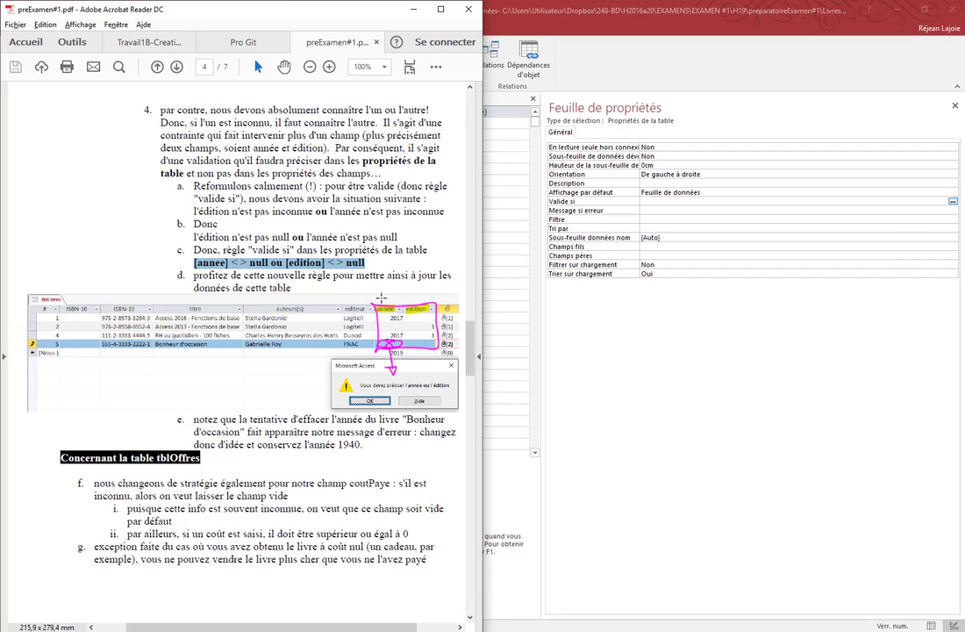
{"action": "key", "text": "alt+Tab"}
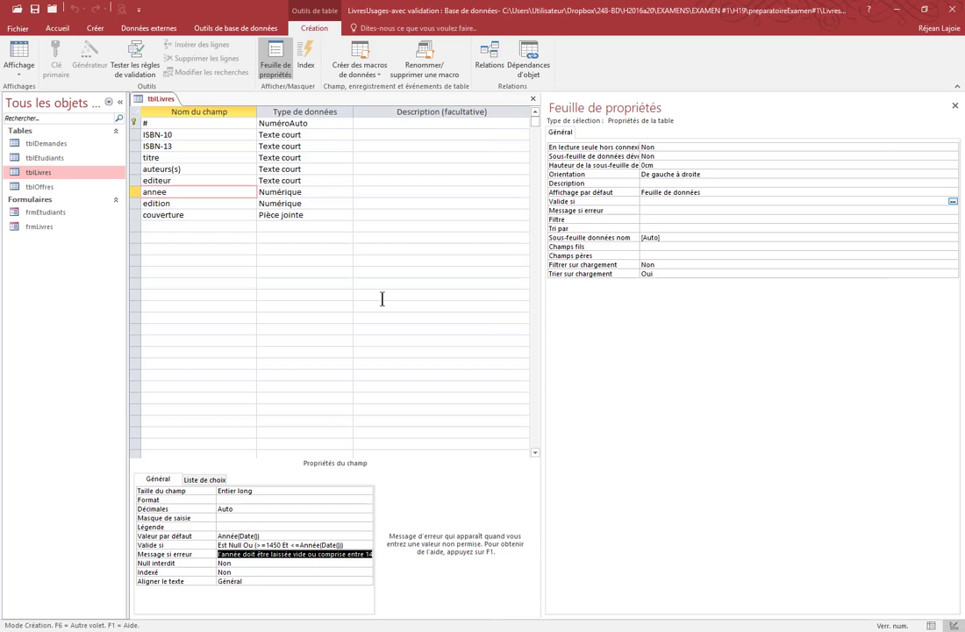
{"action": "left_click", "coordinate": [652, 235]}
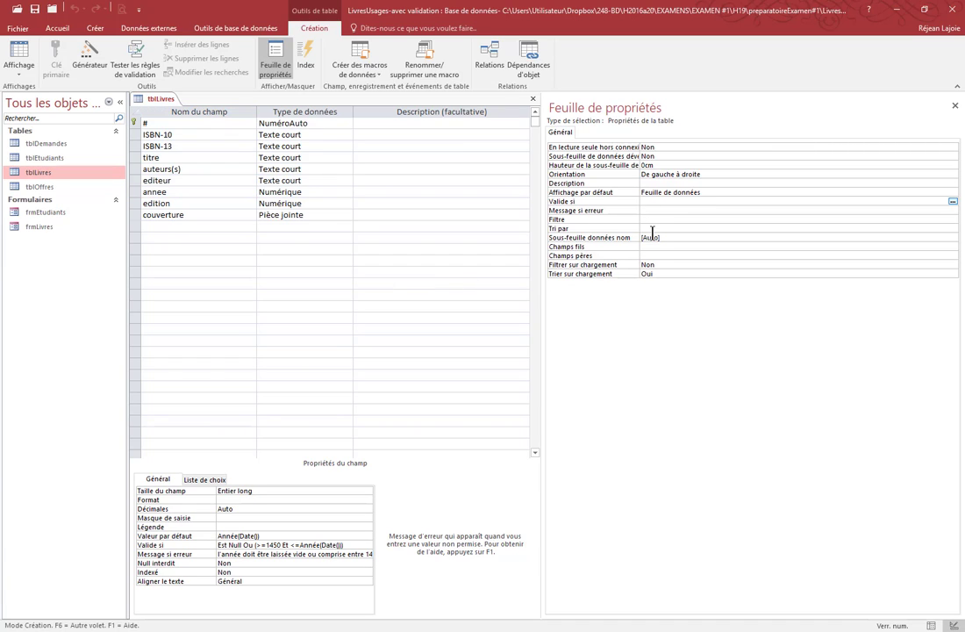
{"action": "key", "text": "ctrl+v"}
{"action": "key", "text": "Return"}
{"action": "key", "text": "Delete"}
{"action": "key", "text": "BackSpace"}
{"action": "type", "text": "<"}
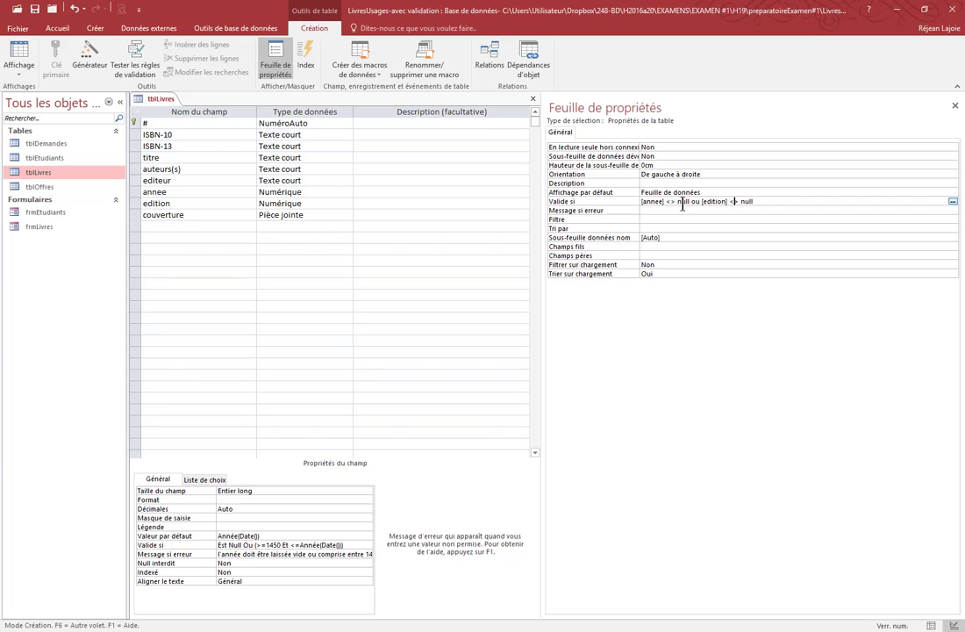
{"action": "key", "text": "Return"}
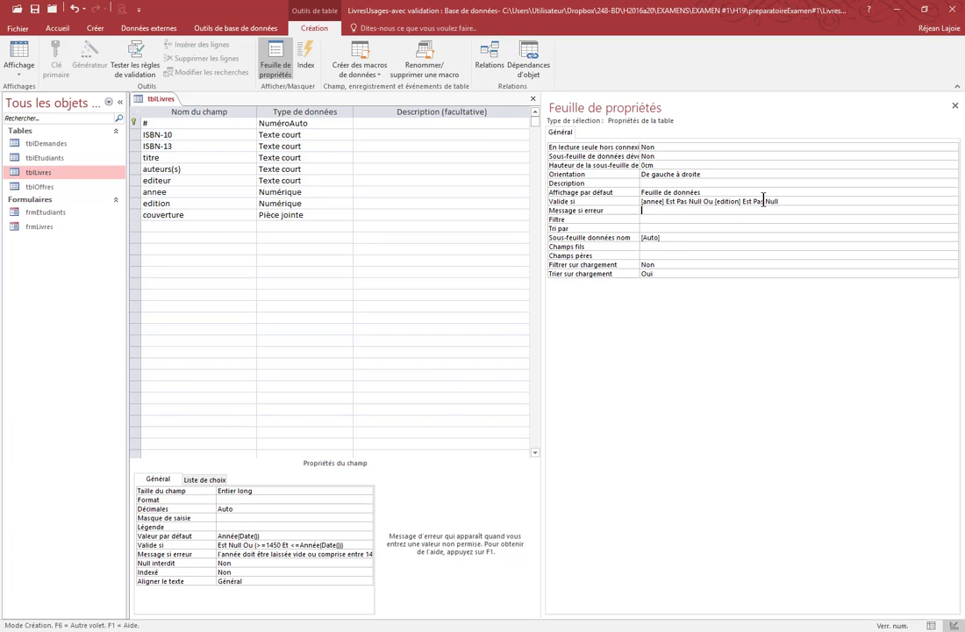
Set tblLivres' table-level error message to "vous devez préciser l'année et/ou l'édition", after consulting the PDF's sample message.
{"action": "mouse_move", "coordinate": [765, 201]}
{"action": "left_mouse_down"}
{"action": "mouse_move", "coordinate": [745, 199]}
{"action": "mouse_move", "coordinate": [751, 217]}
{"action": "left_mouse_up"}
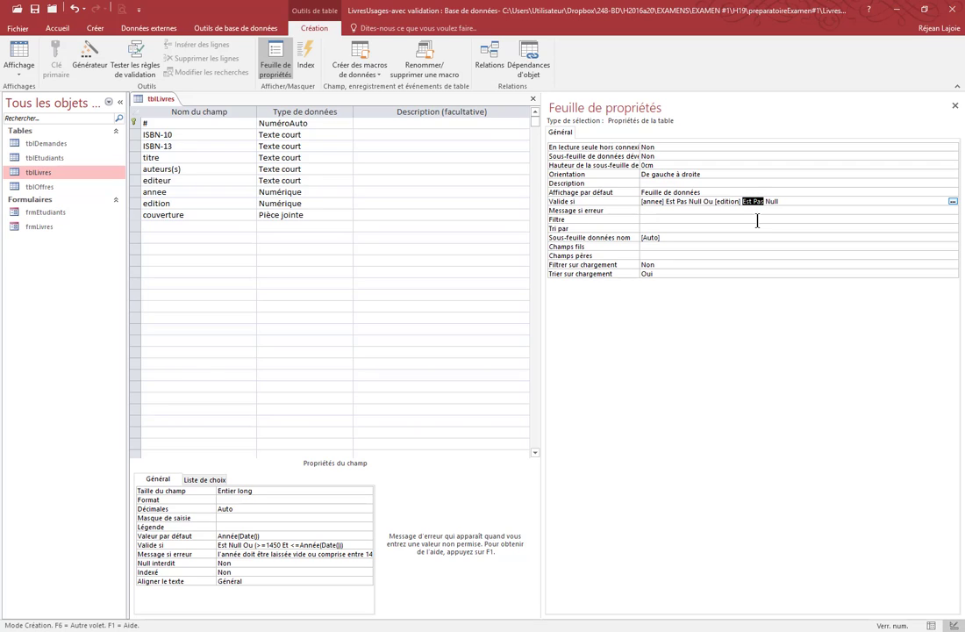
{"action": "left_click", "coordinate": [754, 213]}
{"action": "key", "text": "alt+Tab"}
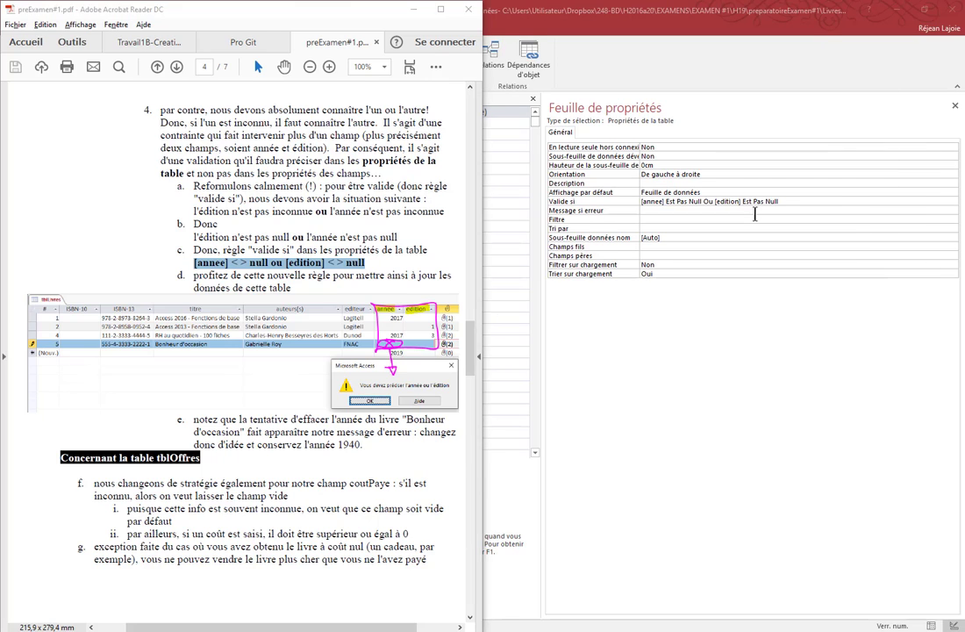
{"action": "key", "text": "alt+Tab"}
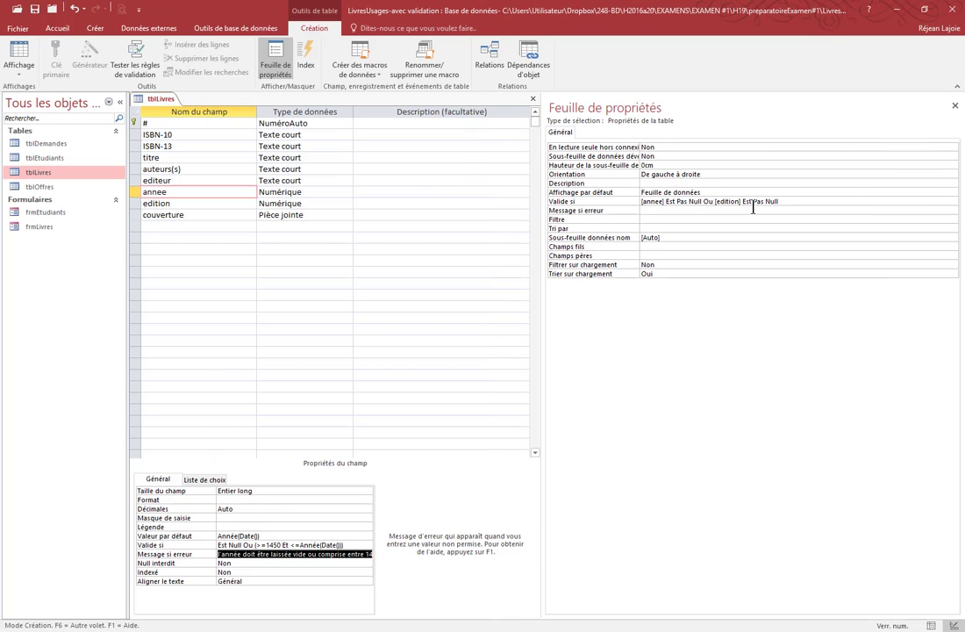
{"action": "left_click", "coordinate": [752, 209]}
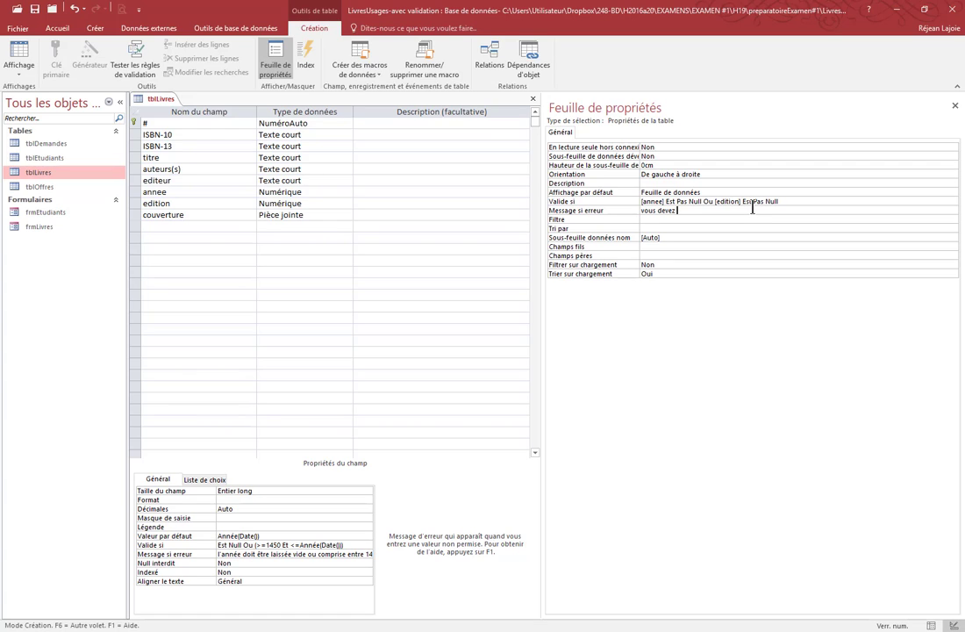
{"action": "type", "text": "vous devez préciser l'année et/ou l'édition"}
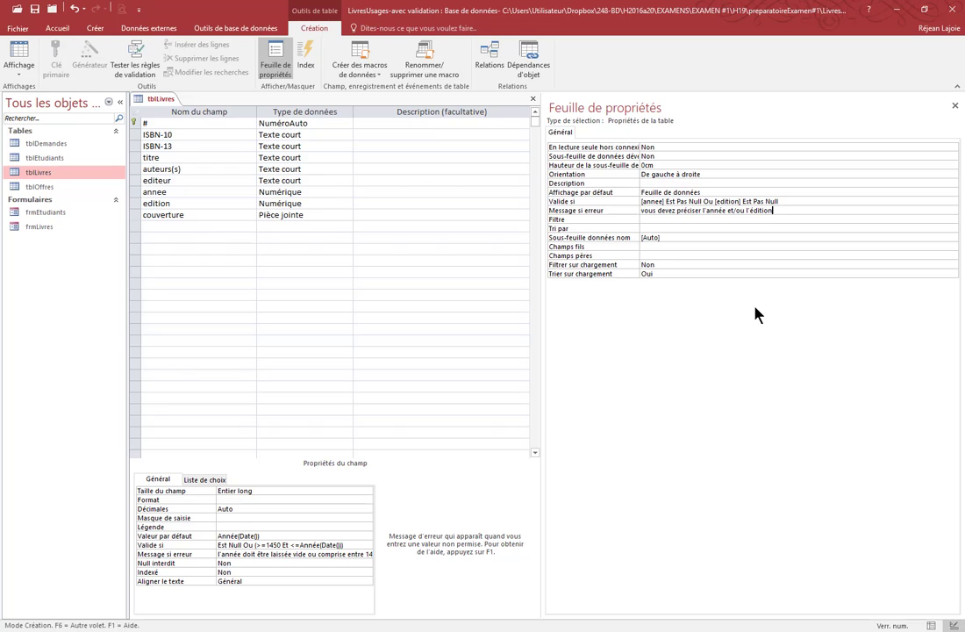
Save tblLivres and open it in datasheet view, having existing data tested against the new rules.
{"action": "left_click", "coordinate": [18, 54]}
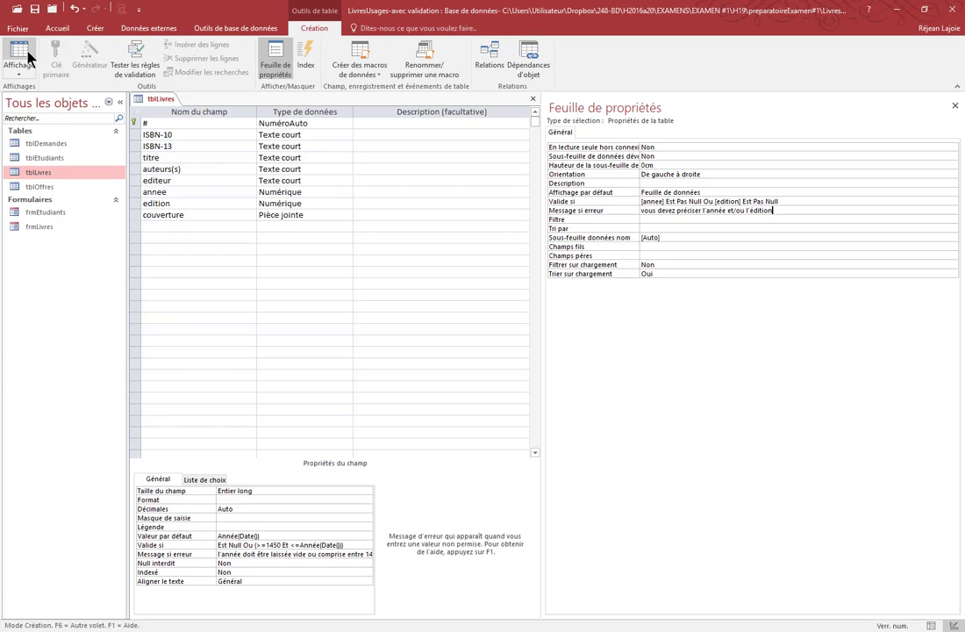
{"action": "left_click", "coordinate": [472, 360]}
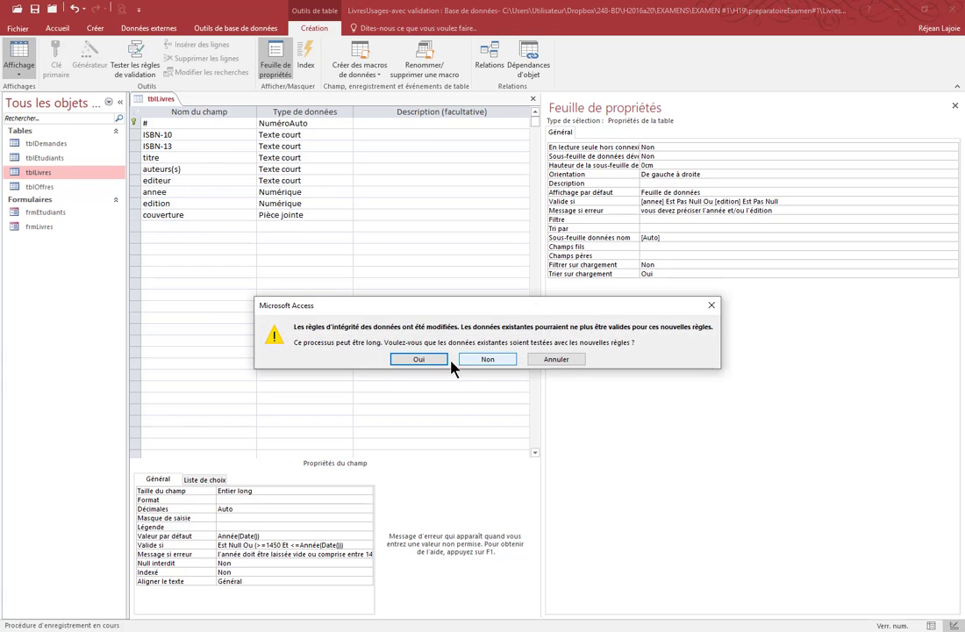
{"action": "left_click", "coordinate": [437, 361]}
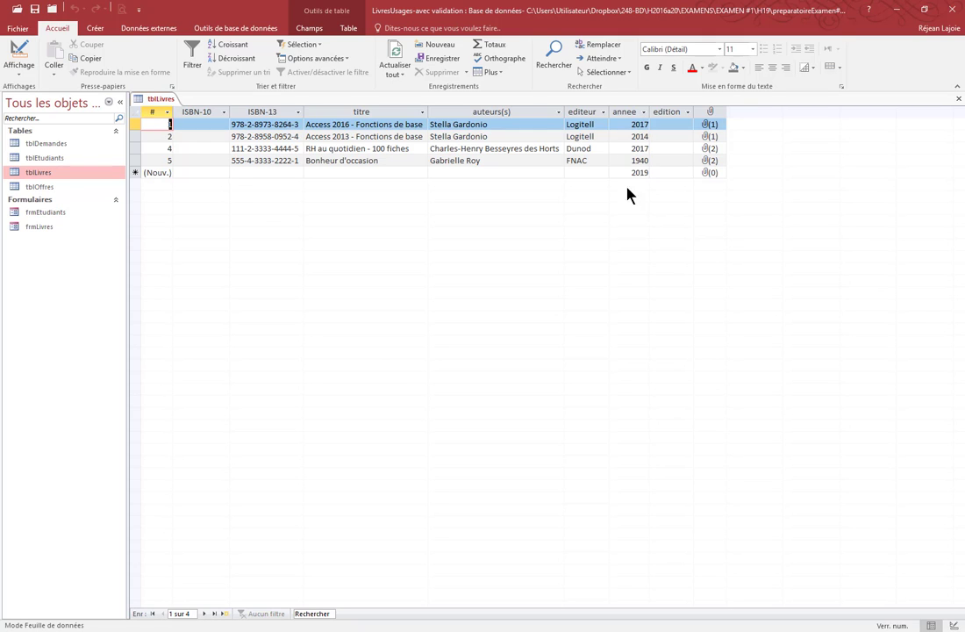
Test the table rule by clearing the annee of "Bonheur d'occasion" and trying to save the record with no edition.
{"action": "double_click", "coordinate": [639, 160]}
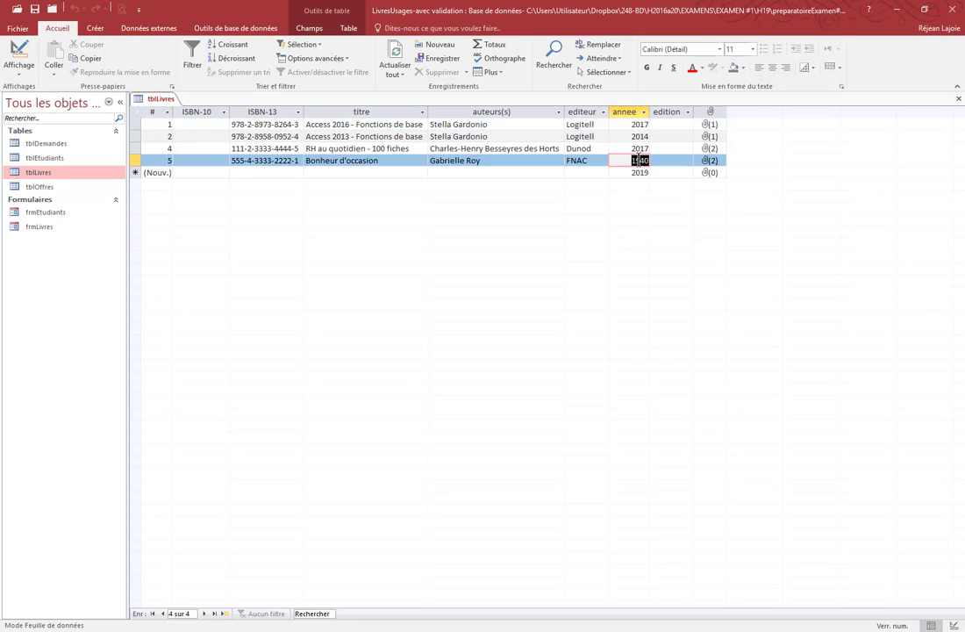
{"action": "key", "text": "Delete"}
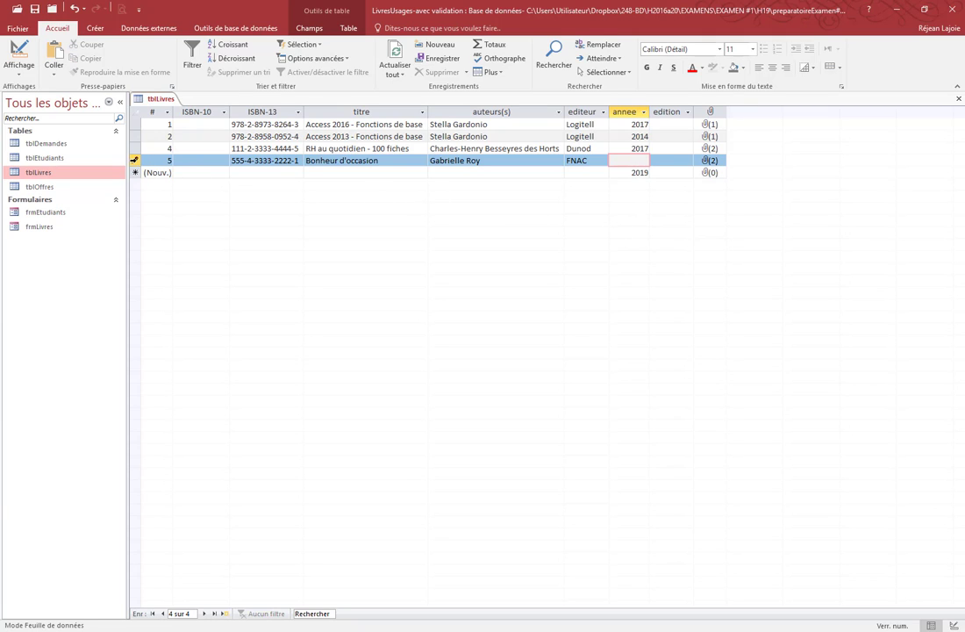
{"action": "left_click", "coordinate": [134, 161]}
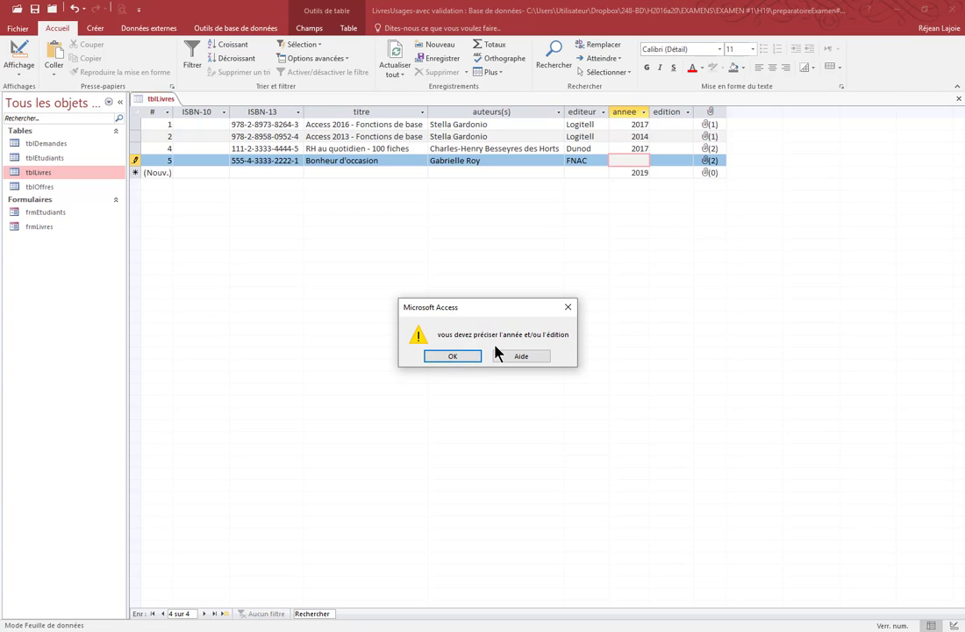
{"action": "left_click", "coordinate": [465, 360]}
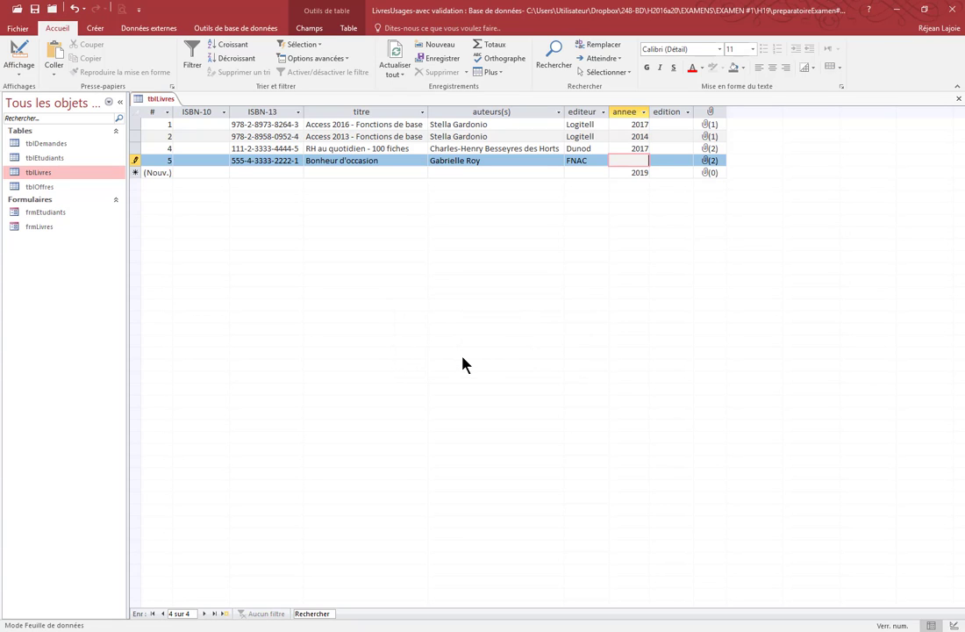
Save "Bonheur d'occasion" with only edition 3, and again with annee 1940 filled in as well.
{"action": "key", "text": "Tab"}
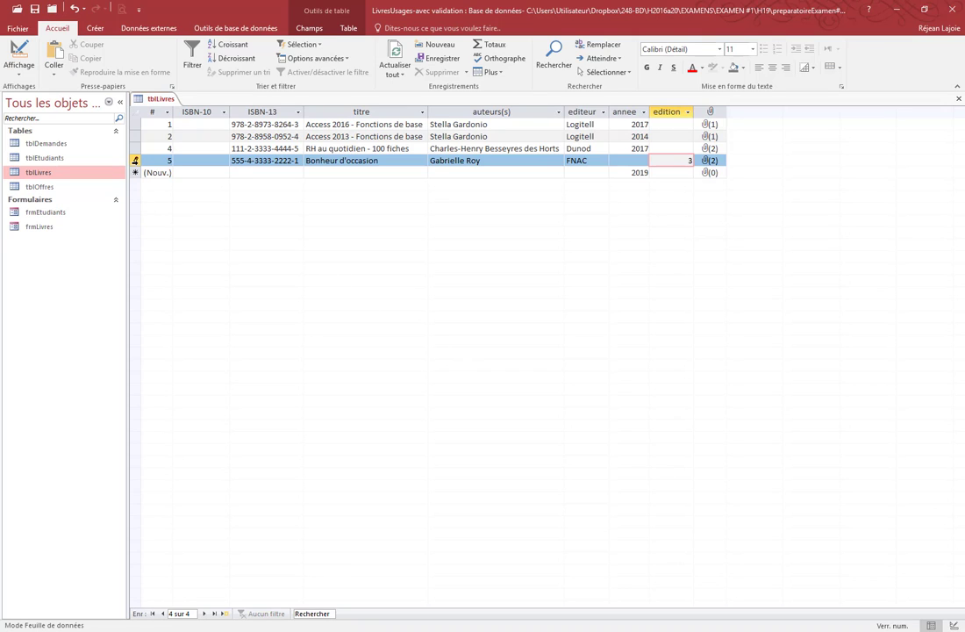
{"action": "left_click", "coordinate": [134, 160]}
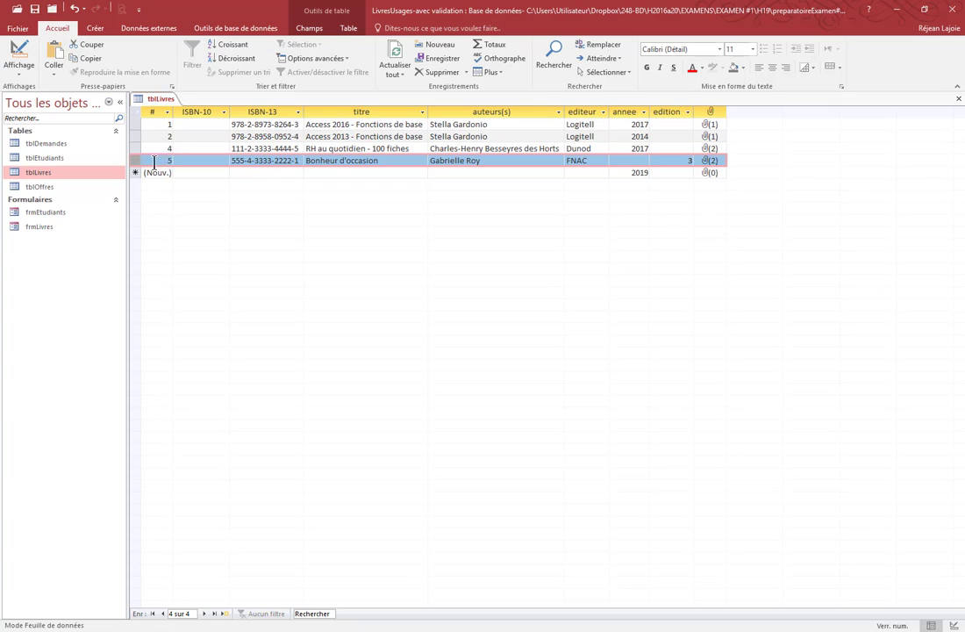
{"action": "left_click", "coordinate": [642, 162]}
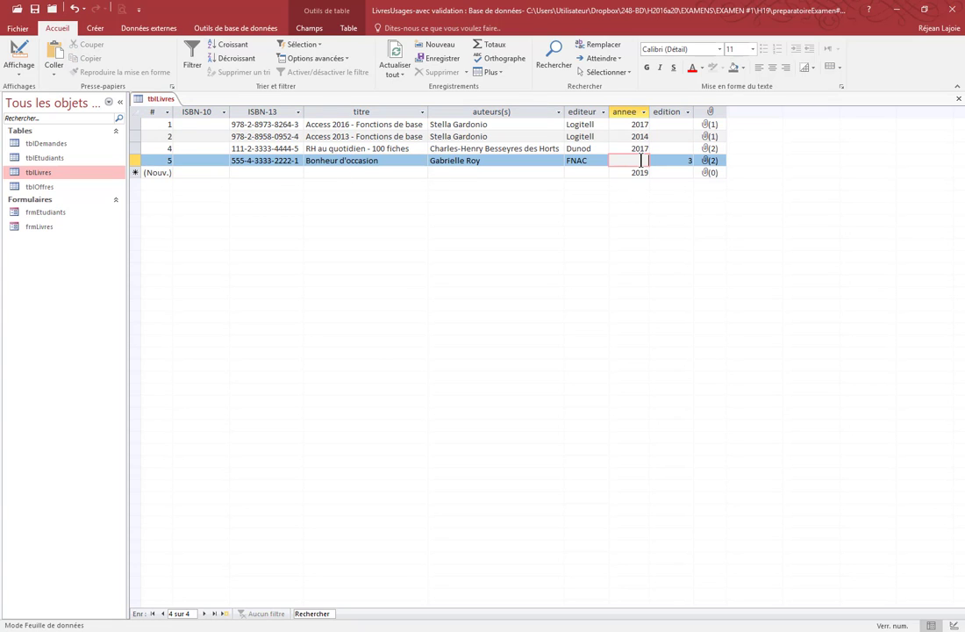
{"action": "type", "text": "80"}
{"action": "key", "text": "Tab"}
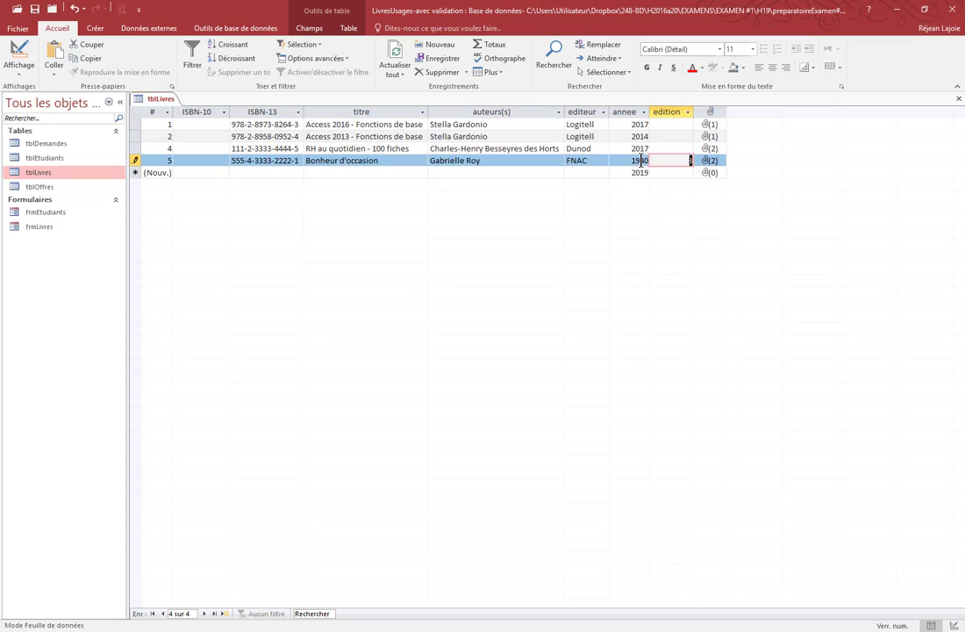
{"action": "left_click", "coordinate": [135, 161]}
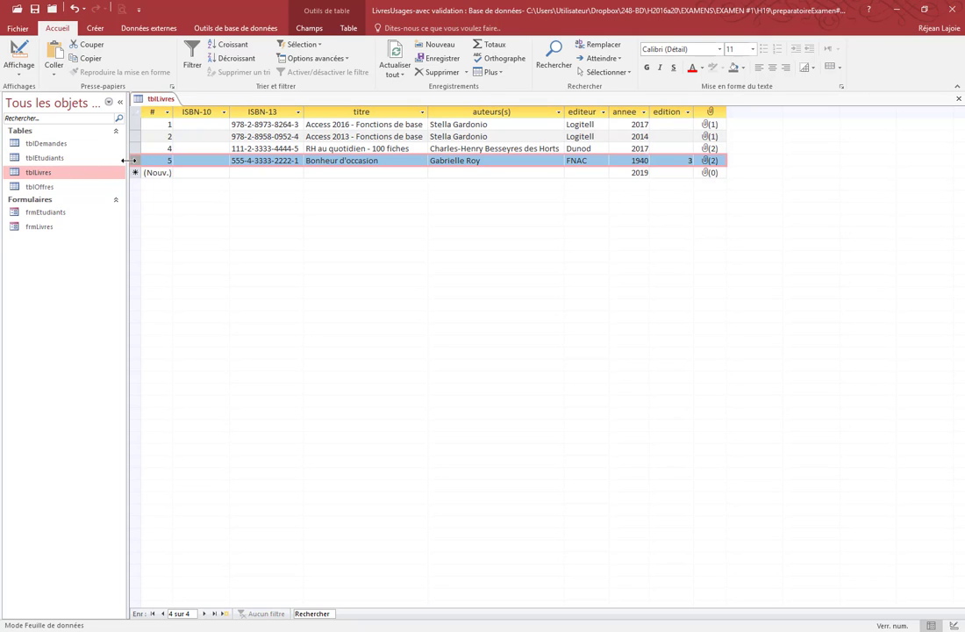
Save "Bonheur d'occasion" without its annee, and try to save it with its edition cleared too.
{"action": "left_click", "coordinate": [629, 160]}
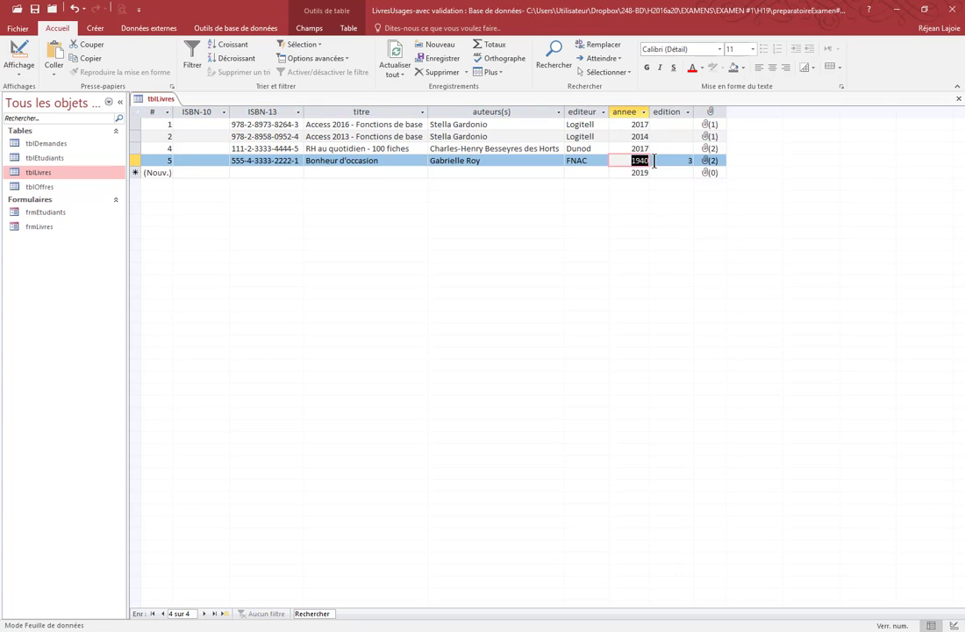
{"action": "key", "text": "Delete"}
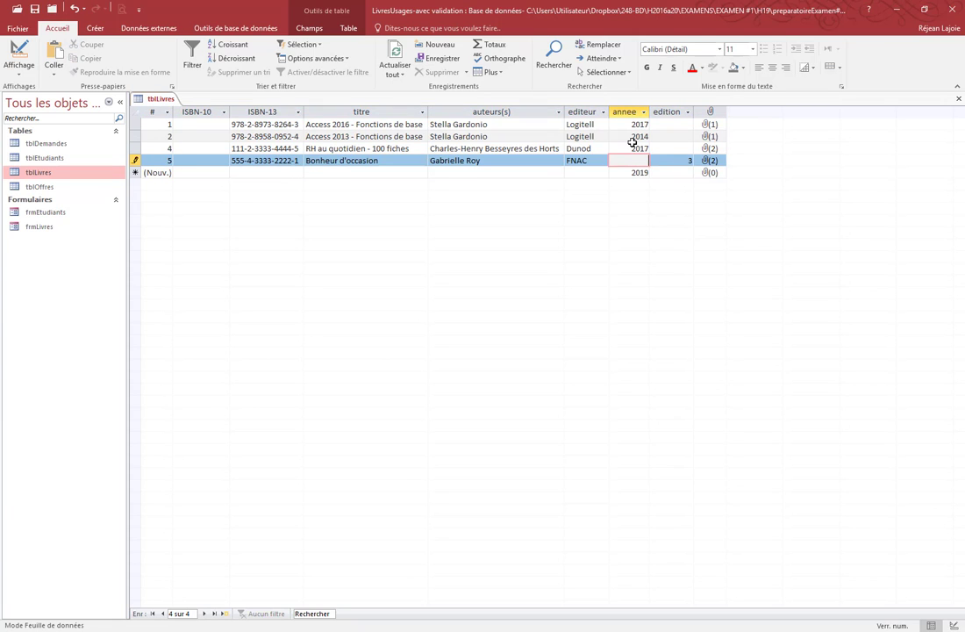
{"action": "left_click", "coordinate": [673, 161]}
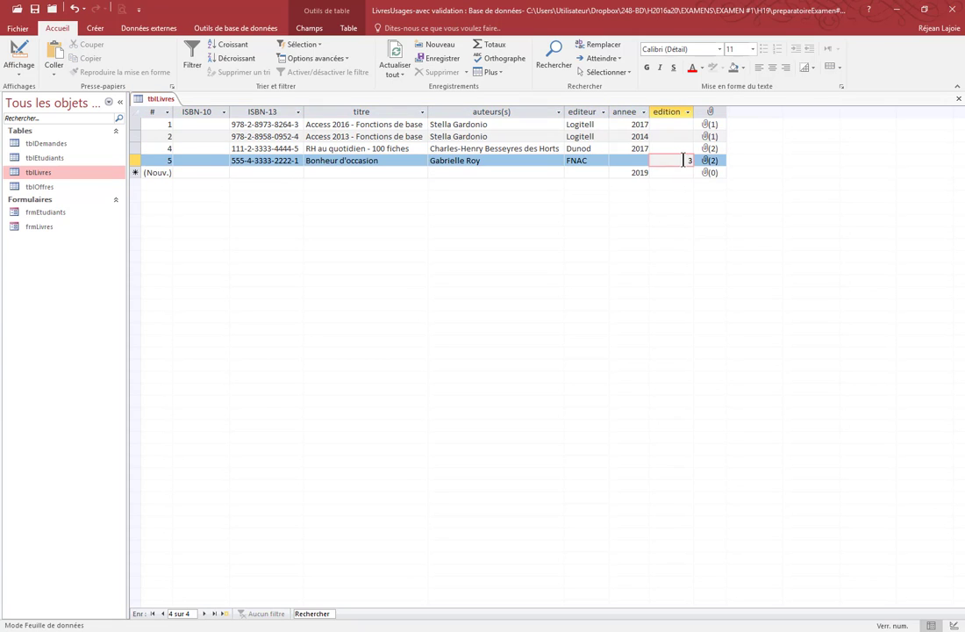
{"action": "left_click", "coordinate": [681, 151]}
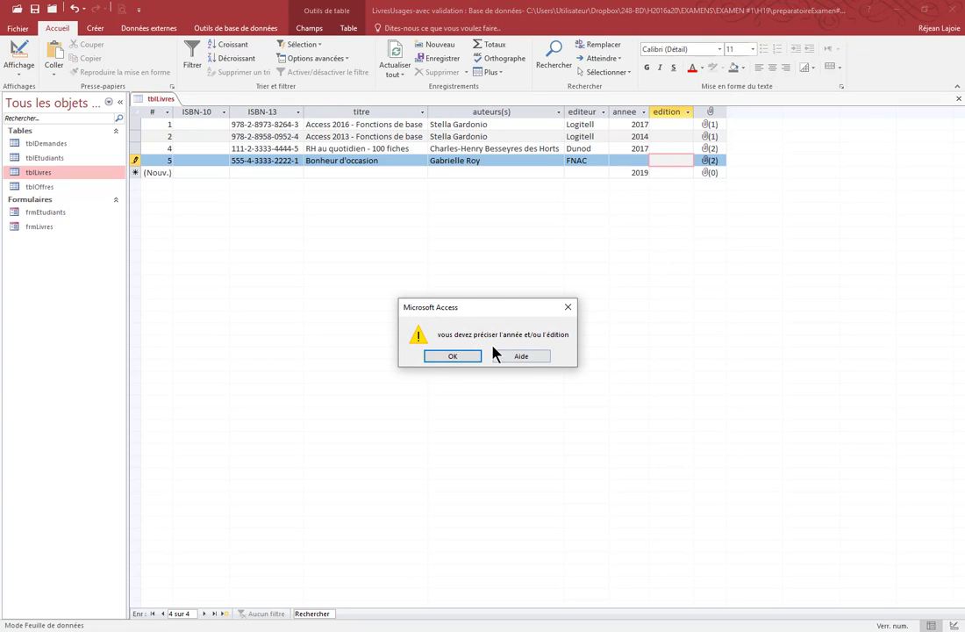
{"action": "left_click", "coordinate": [460, 358]}
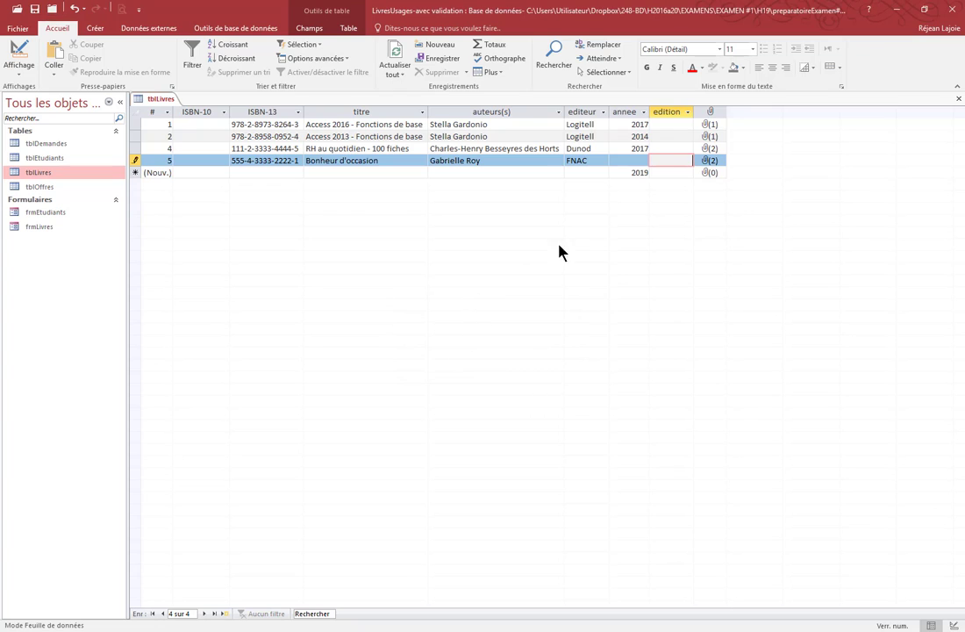
Set the annee of "Bonheur d'occasion" to 1940 with edition left empty and save the record.
{"action": "left_click", "coordinate": [642, 160]}
{"action": "type", "text": "194"}
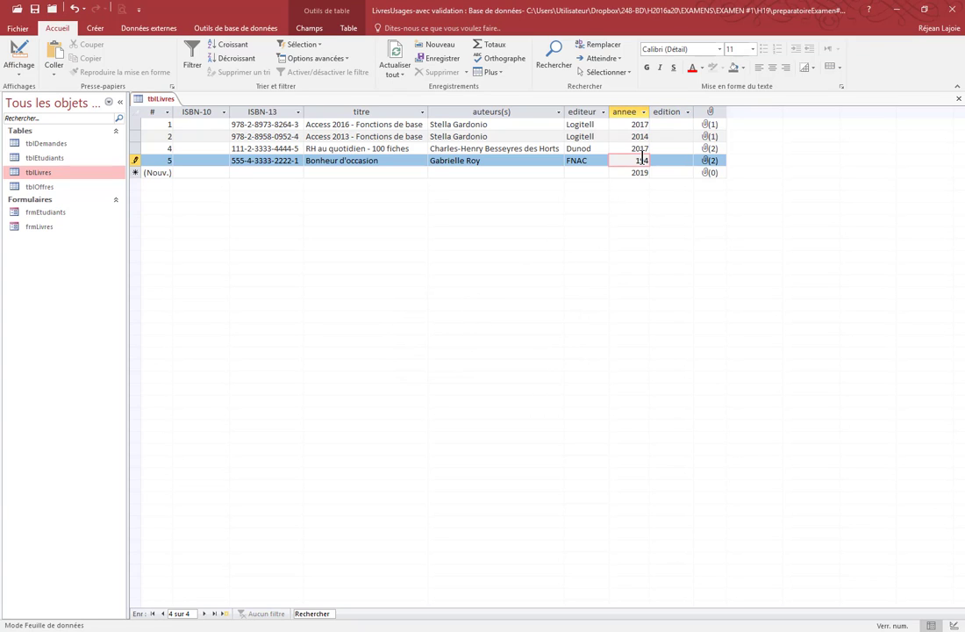
{"action": "type", "text": "0"}
{"action": "key", "text": "Tab"}
{"action": "key", "text": "Tab"}
{"action": "key", "text": "Tab"}
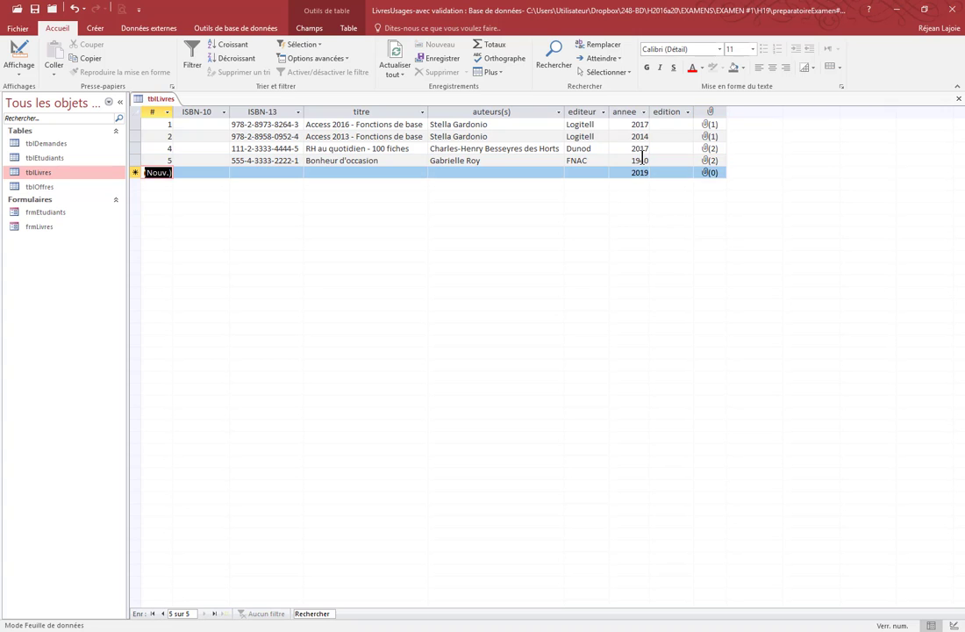
Place the Access window beside the PDF and collapse the navigation pane to widen tblLivres.
{"action": "key", "text": "alt+Tab"}
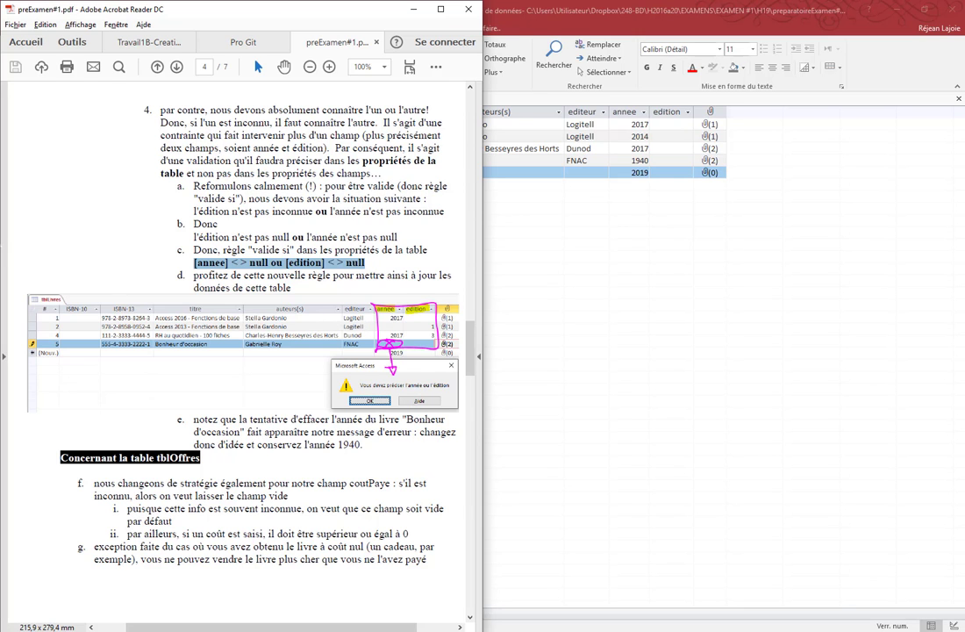
{"action": "key", "text": "alt+Tab"}
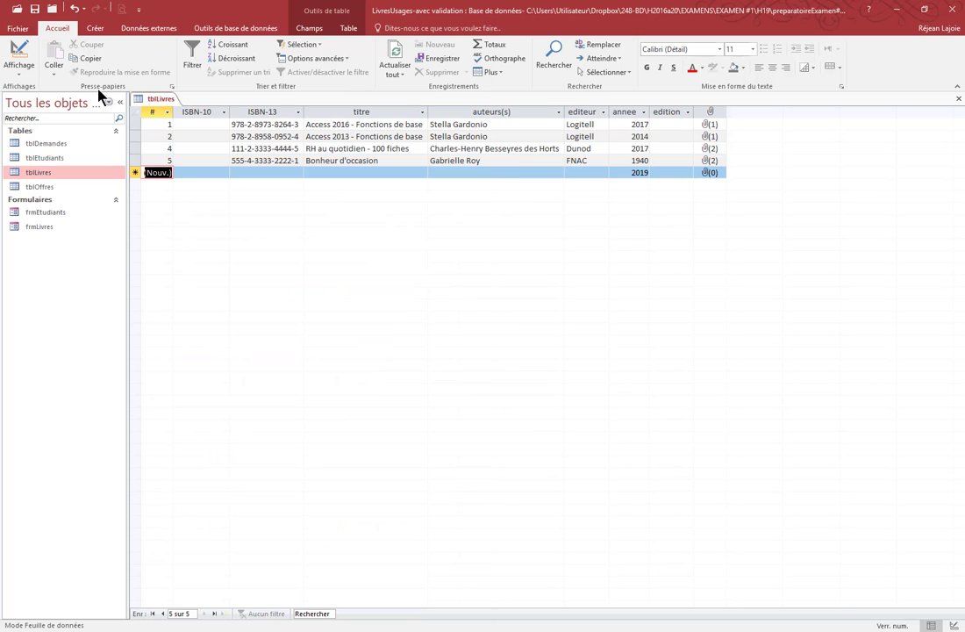
{"action": "double_click", "coordinate": [259, 10]}
{"action": "key", "text": "super+Right"}
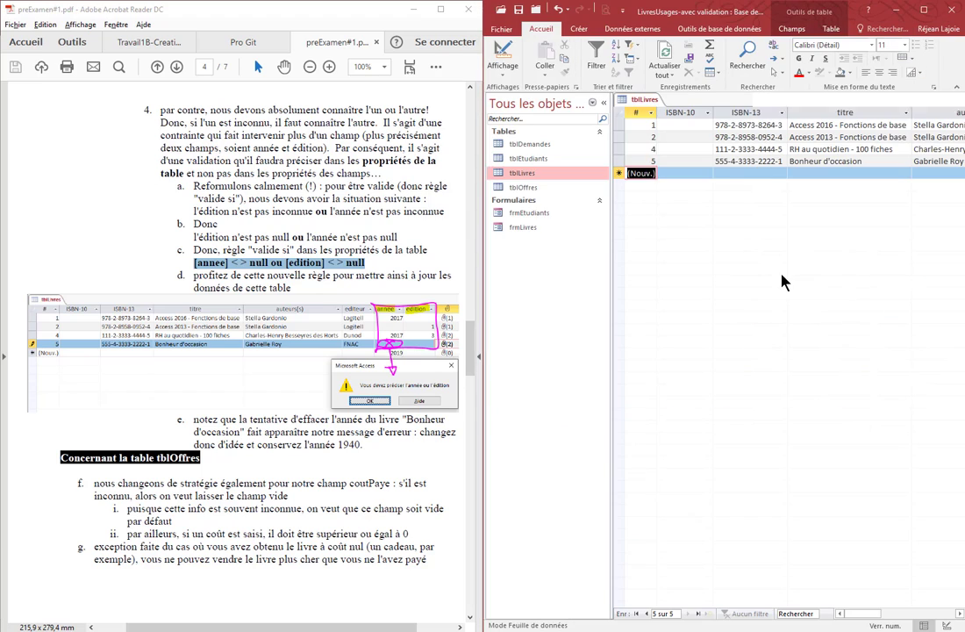
{"action": "left_click", "coordinate": [604, 103]}
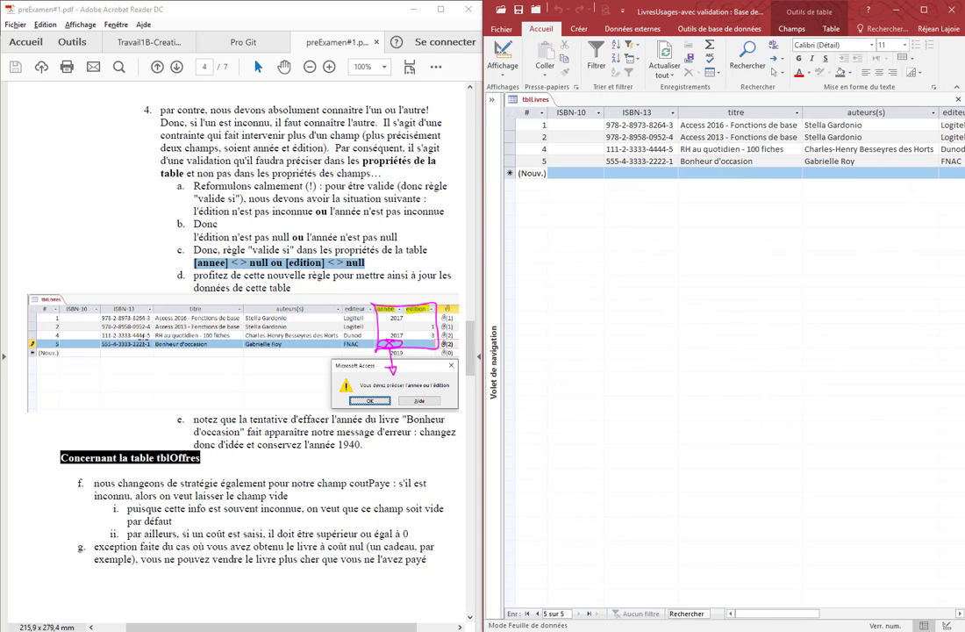
Compare the PDF's tblLivres screenshots before and after the table rule to find which annee and edition values change.
{"action": "left_click", "coordinate": [189, 352]}
{"action": "left_click", "coordinate": [199, 228]}
{"action": "scroll", "coordinate": [231, 265], "scroll_direction": "down", "scroll_amount": 3}
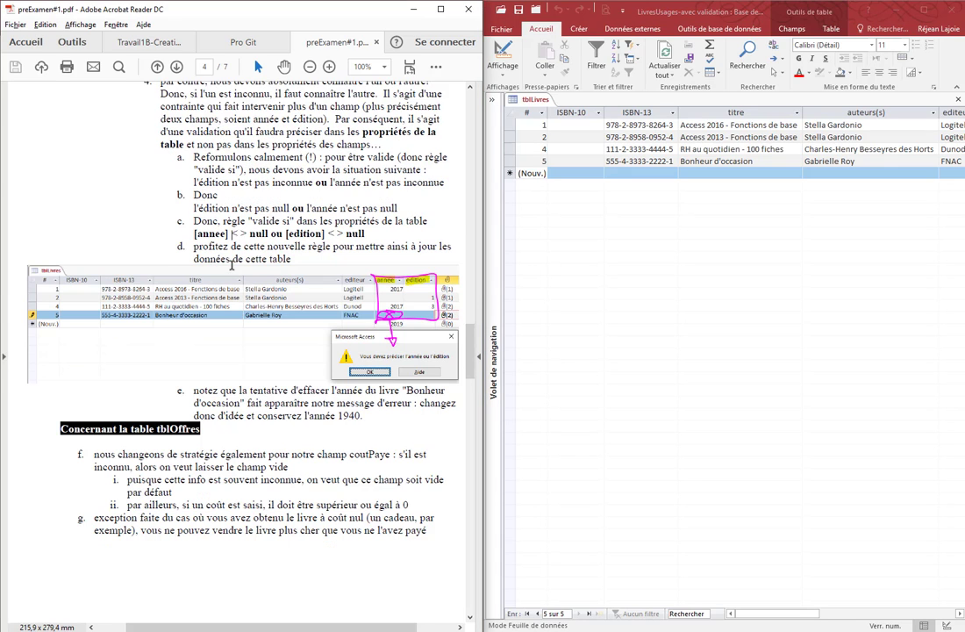
{"action": "scroll", "coordinate": [231, 265], "scroll_direction": "down", "scroll_amount": 2}
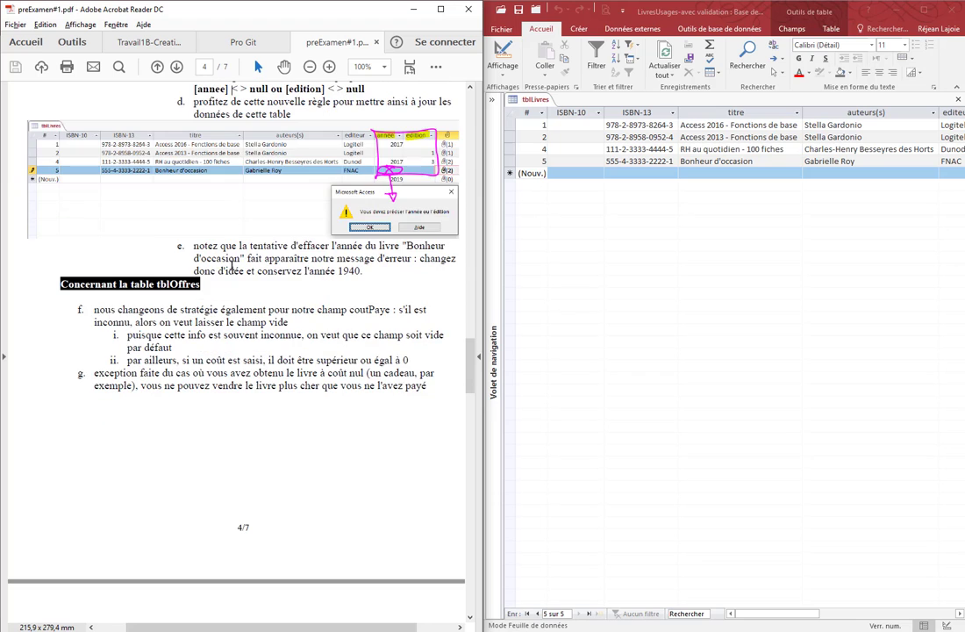
{"action": "scroll", "coordinate": [231, 263], "scroll_direction": "up", "scroll_amount": 4}
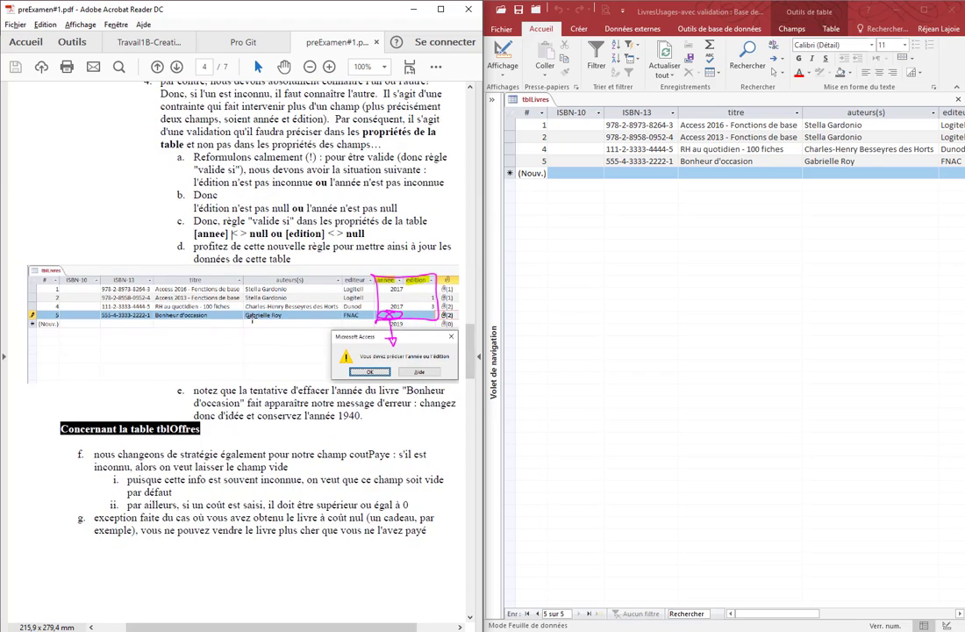
{"action": "scroll", "coordinate": [252, 321], "scroll_direction": "up", "scroll_amount": 11}
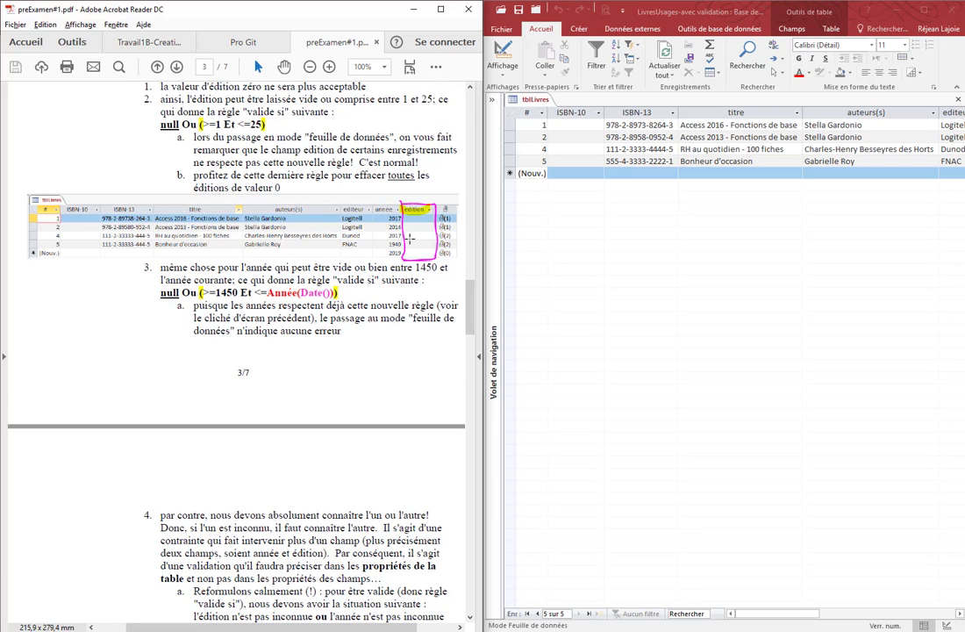
{"action": "left_click_drag", "start_coordinate": [401, 201], "coordinate": [436, 260]}
{"action": "scroll", "coordinate": [437, 263], "scroll_direction": "down", "scroll_amount": 13}
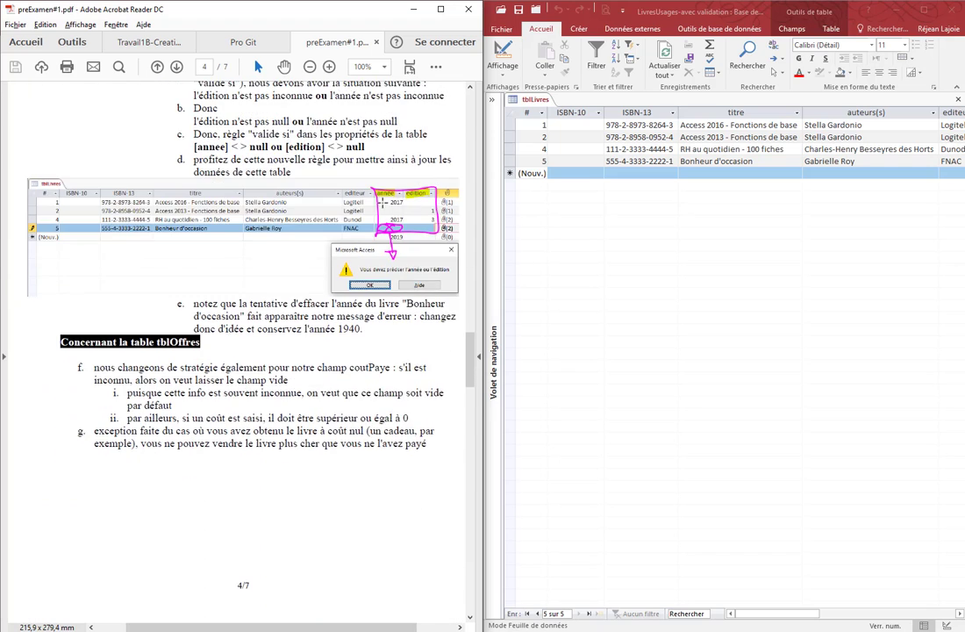
{"action": "left_click_drag", "start_coordinate": [377, 194], "coordinate": [435, 219]}
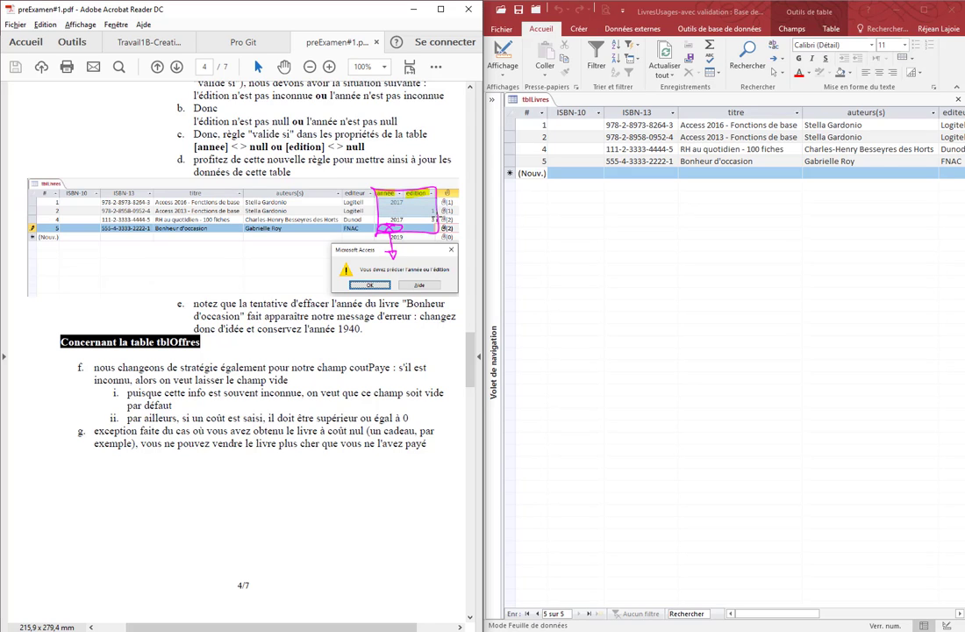
{"action": "left_click_drag", "start_coordinate": [435, 220], "coordinate": [439, 238]}
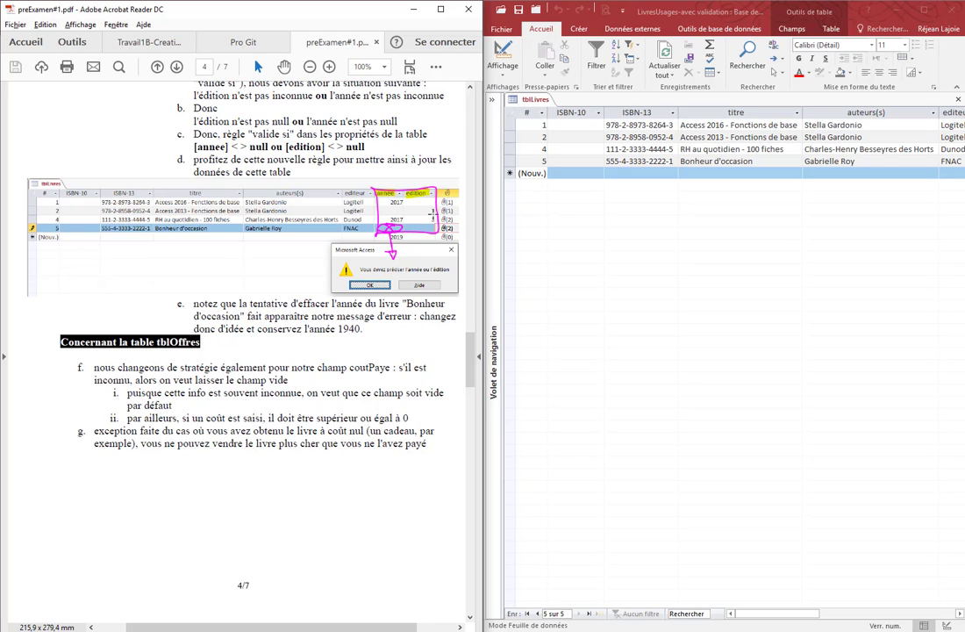
{"action": "left_click", "coordinate": [437, 287]}
{"action": "double_click", "coordinate": [350, 328]}
{"action": "left_click_drag", "start_coordinate": [187, 217], "coordinate": [170, 207]}
{"action": "left_click_drag", "start_coordinate": [383, 206], "coordinate": [436, 213]}
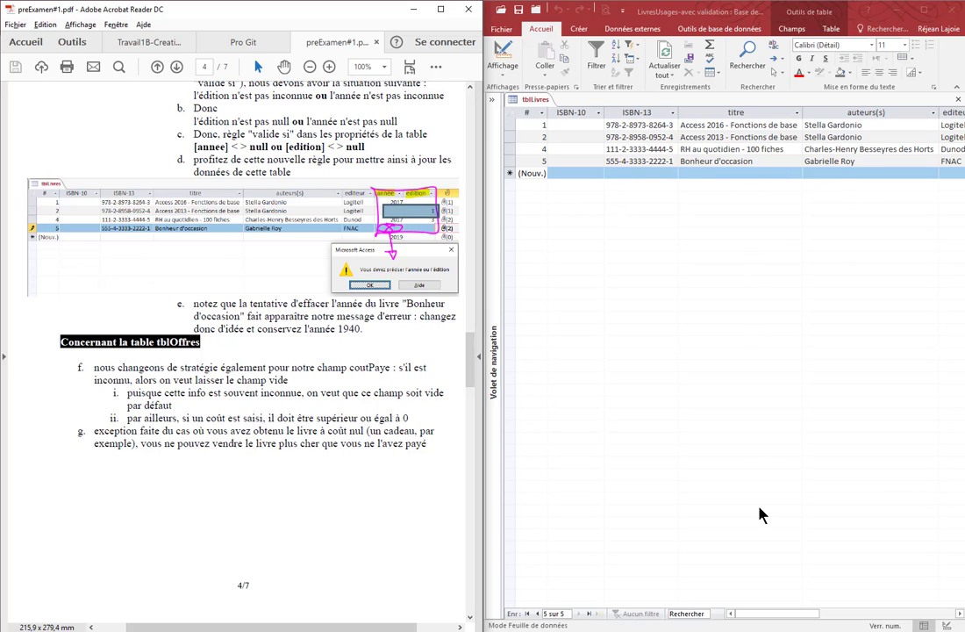
Clear the annee of "Access 2013 - Fonctions de base" and set its edition to 1.
{"action": "left_click_drag", "start_coordinate": [775, 613], "coordinate": [832, 616]}
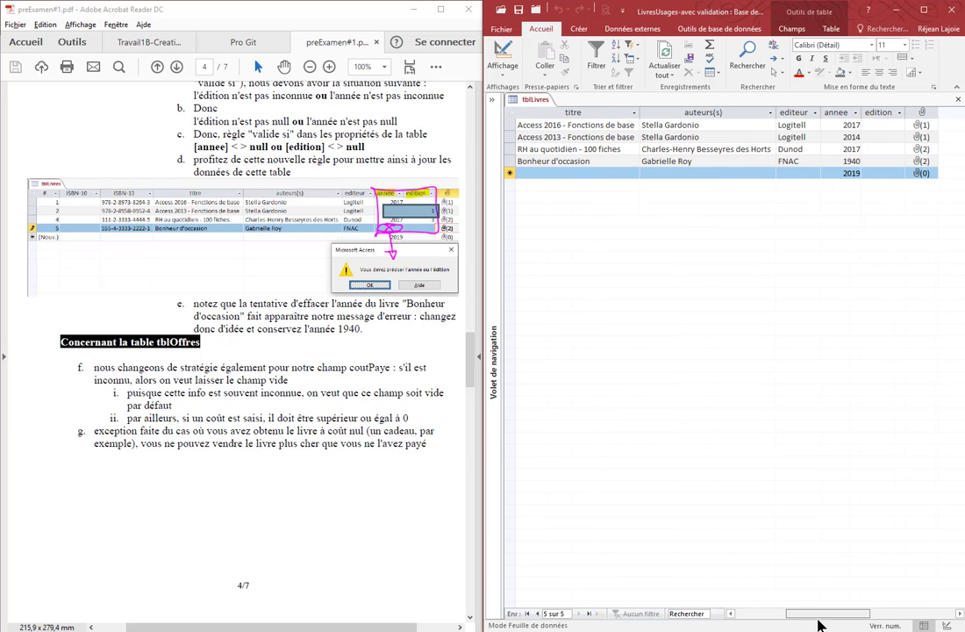
{"action": "double_click", "coordinate": [850, 137]}
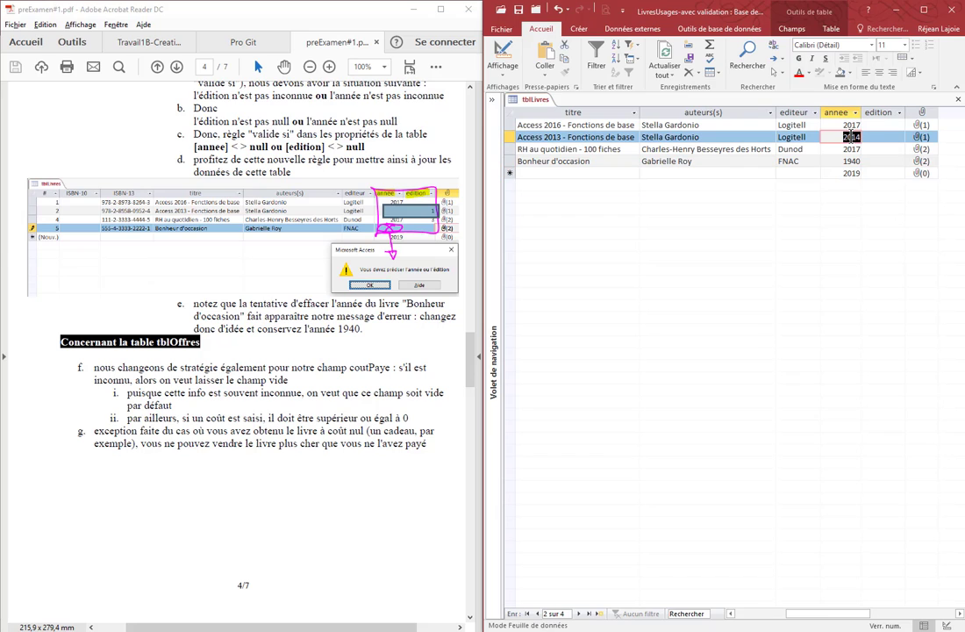
{"action": "key", "text": "Delete"}
{"action": "key", "text": "Tab"}
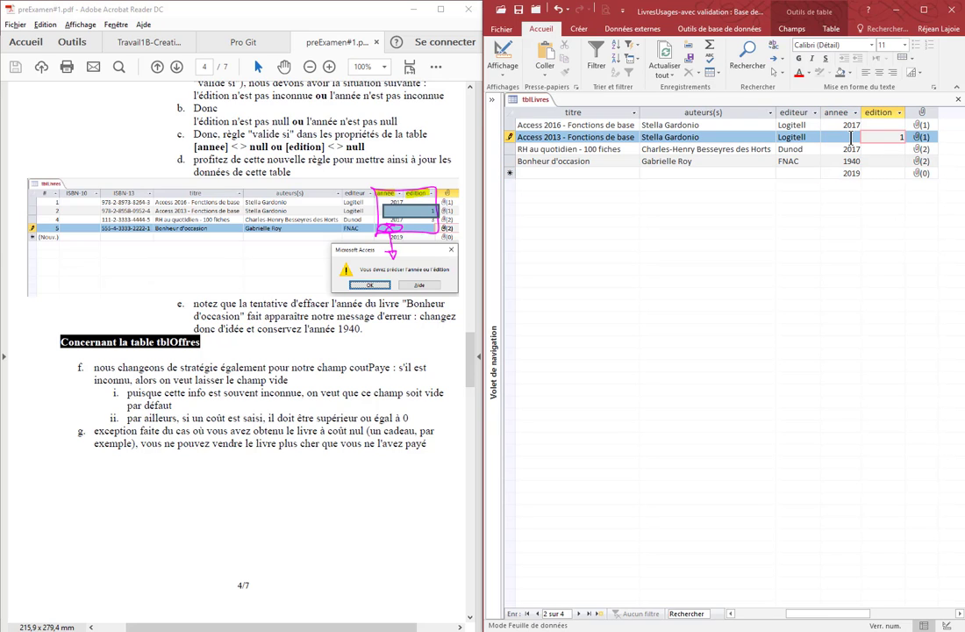
{"action": "key", "text": "Tab"}
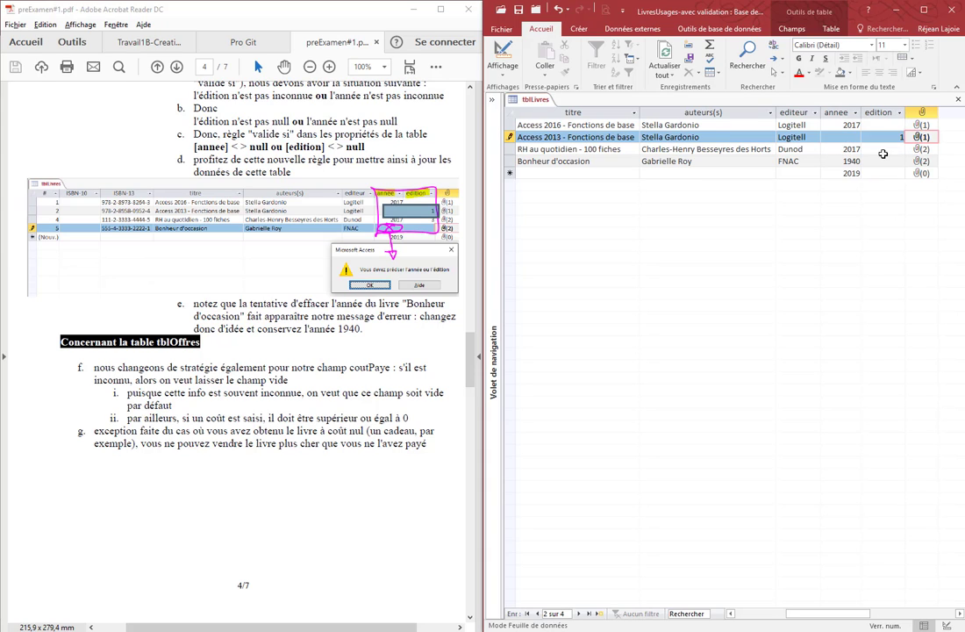
Set the edition of "RH au quotidien - 100 fiches" to 3 and save the record.
{"action": "left_click", "coordinate": [891, 149]}
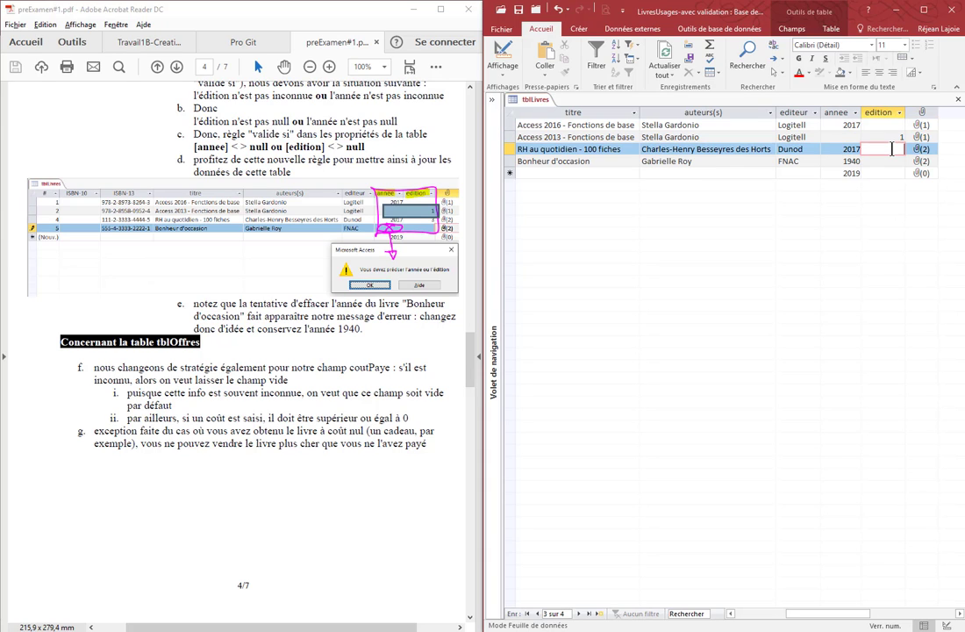
{"action": "key", "text": "Tab"}
{"action": "key", "text": "Tab"}
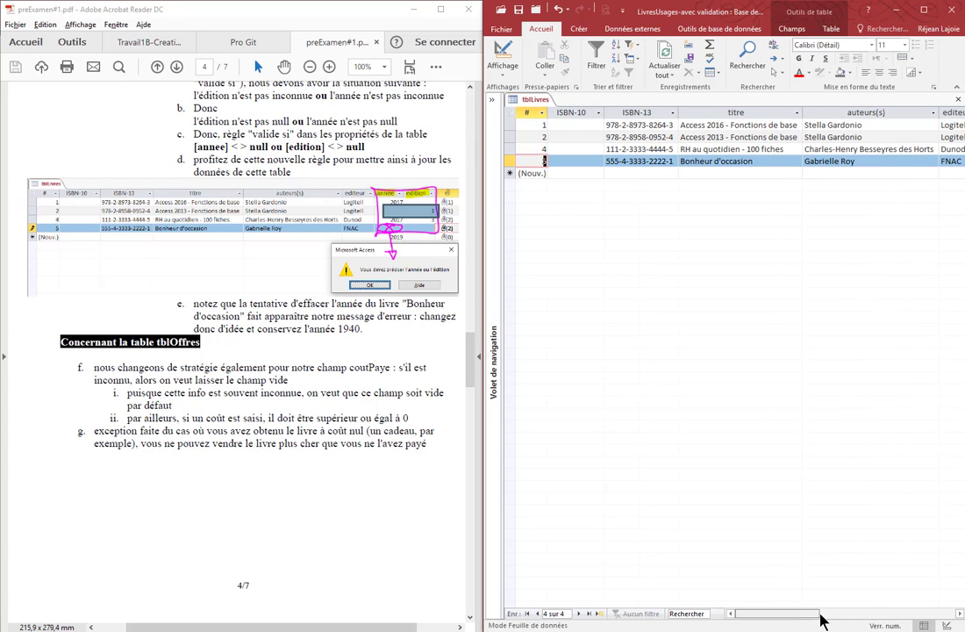
{"action": "left_click_drag", "start_coordinate": [820, 619], "coordinate": [867, 620]}
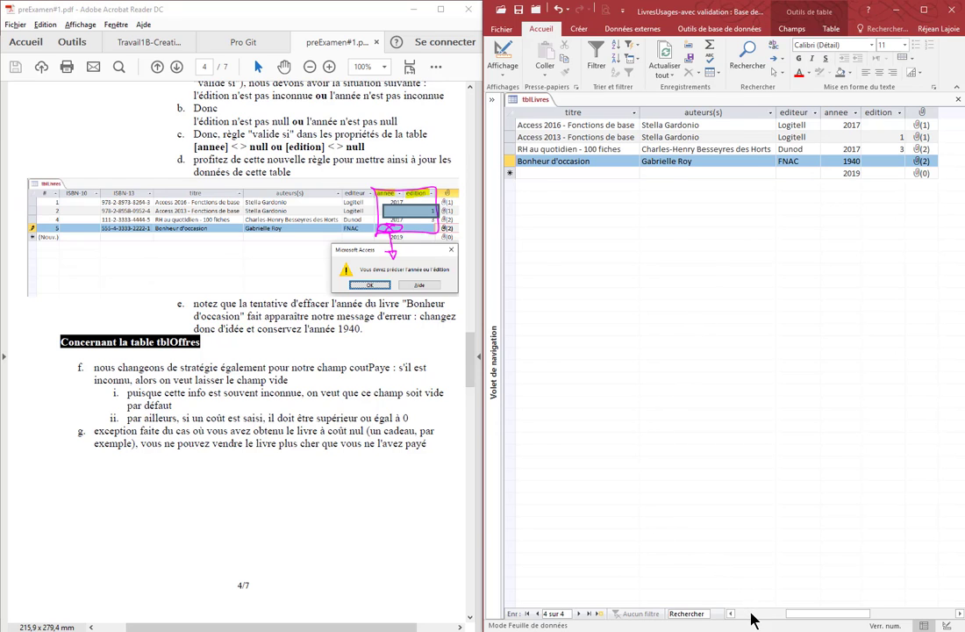
{"action": "key", "text": "Home"}
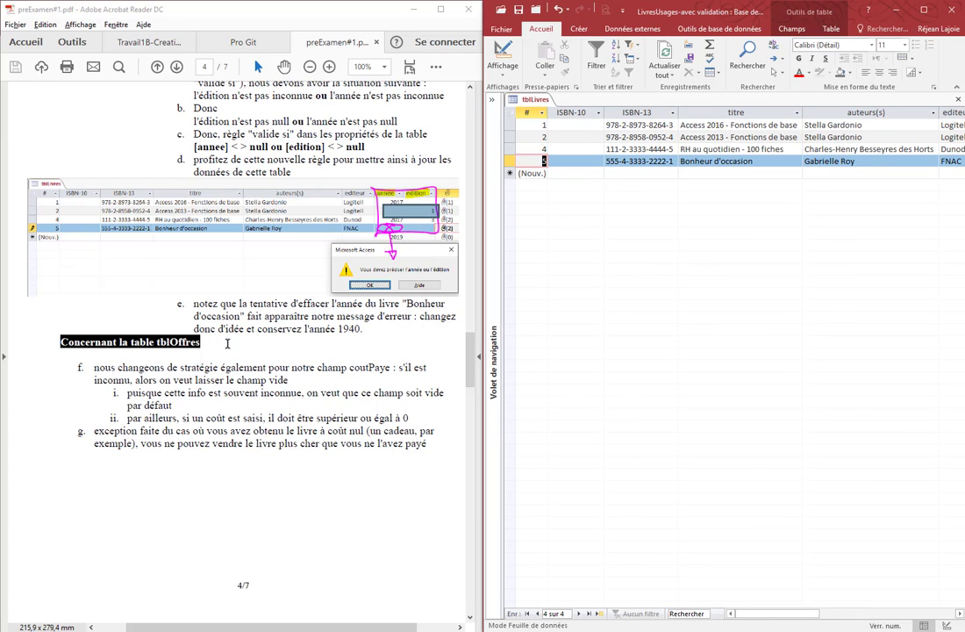
Consult the PDF's tblOffres requirements, close tblLivres and open tblOffres in design view.
{"action": "scroll", "coordinate": [227, 344], "scroll_direction": "down", "scroll_amount": 5}
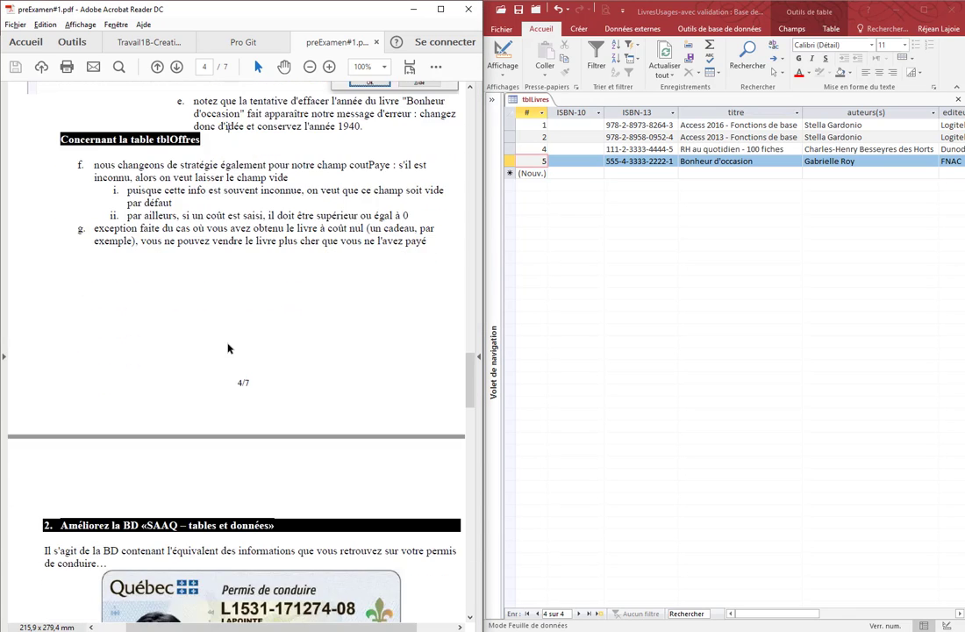
{"action": "scroll", "coordinate": [228, 348], "scroll_direction": "down", "scroll_amount": 1}
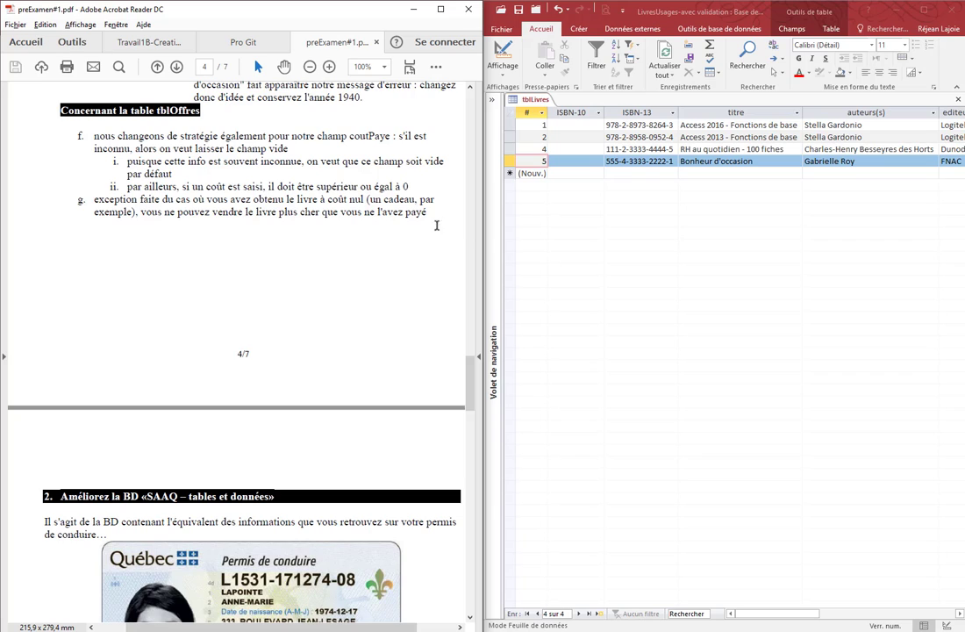
{"action": "left_click", "coordinate": [957, 99]}
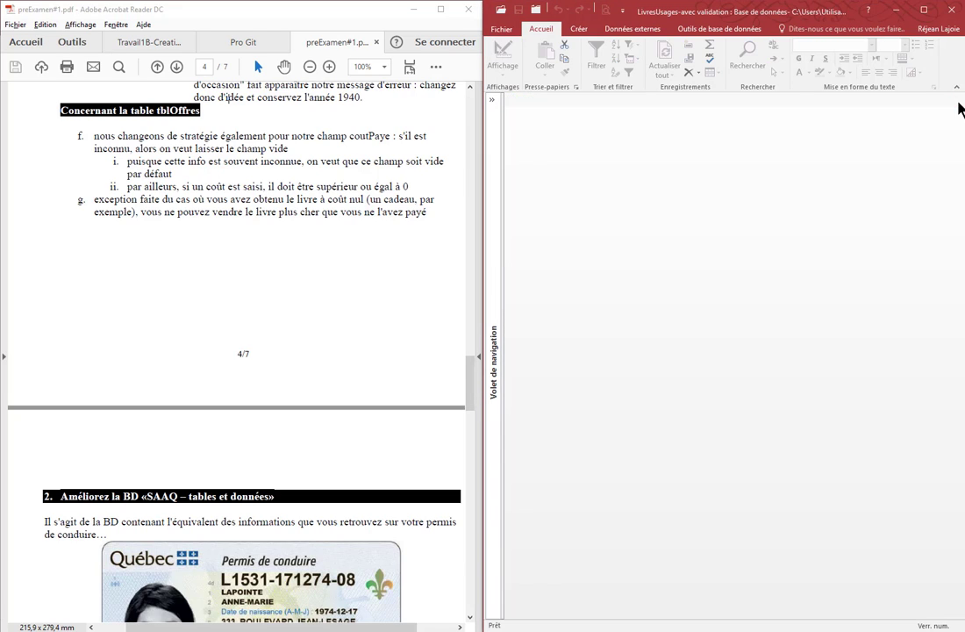
{"action": "left_click", "coordinate": [491, 100]}
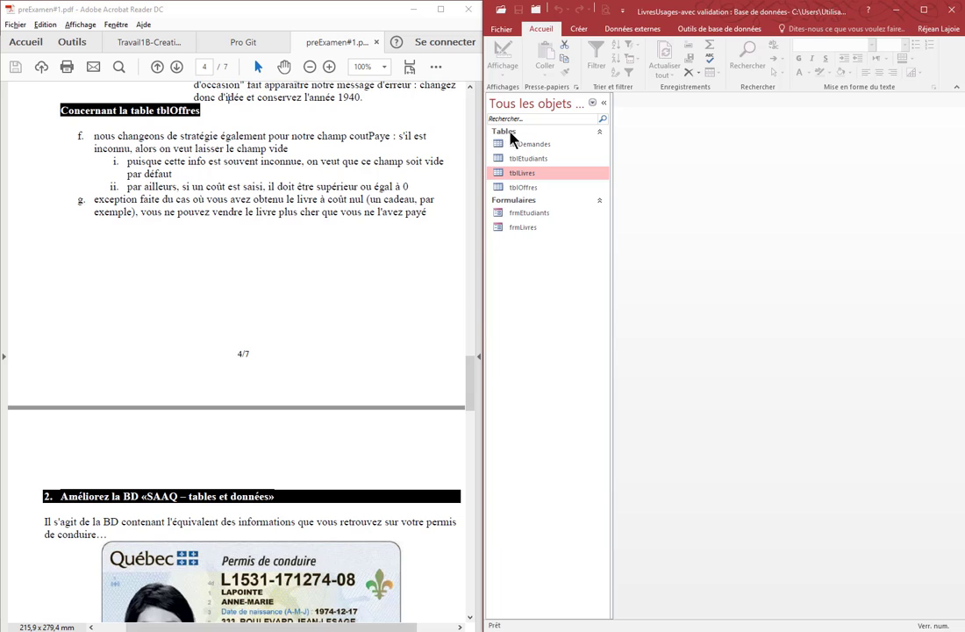
{"action": "right_click", "coordinate": [521, 191]}
{"action": "left_click", "coordinate": [554, 207]}
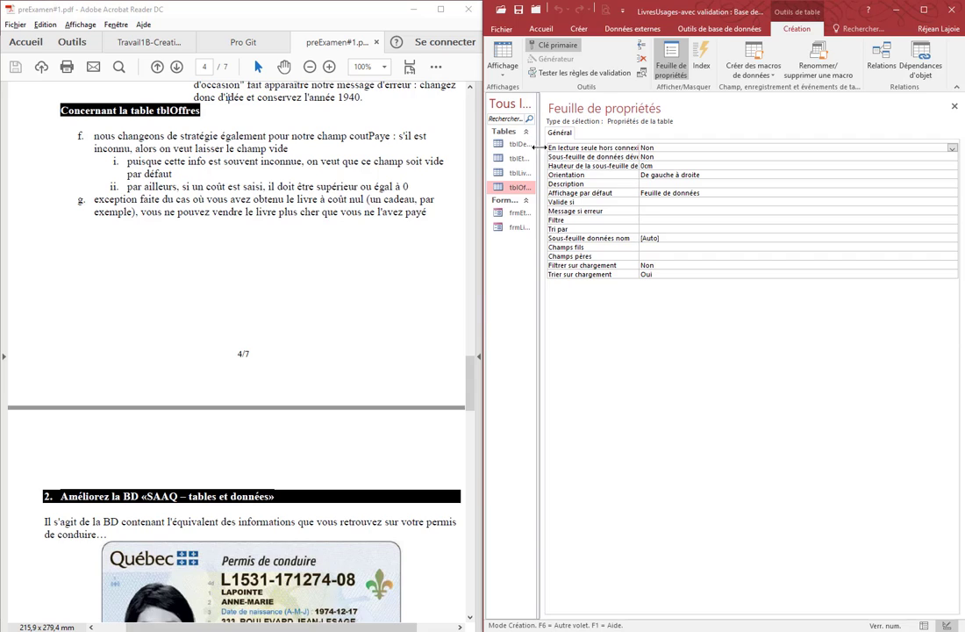
Close the table's property sheet and collapse the navigation pane to widen the tblOffres field list.
{"action": "left_click", "coordinate": [502, 106]}
{"action": "left_click", "coordinate": [649, 344]}
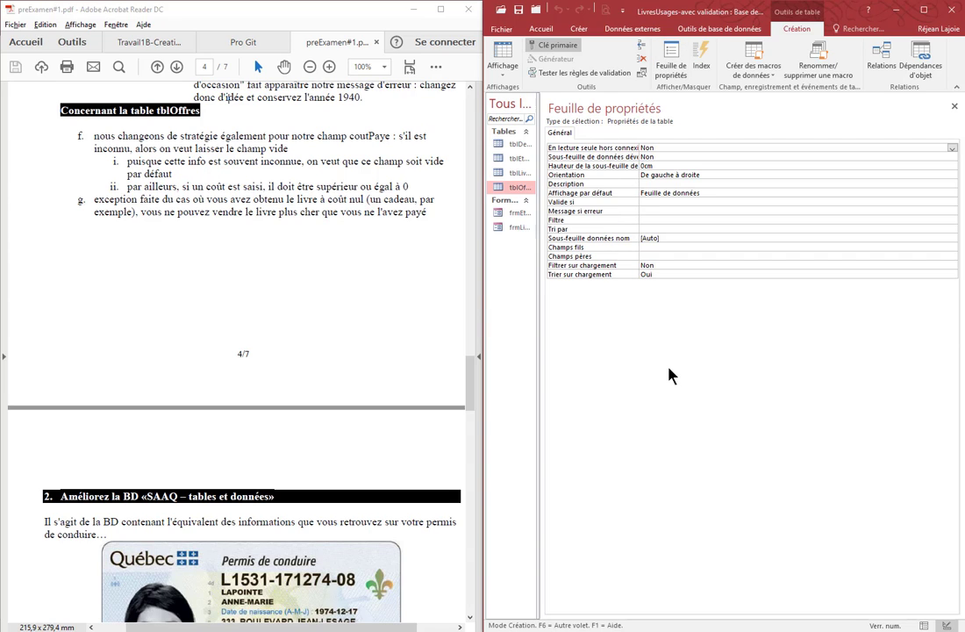
{"action": "left_click", "coordinate": [954, 106]}
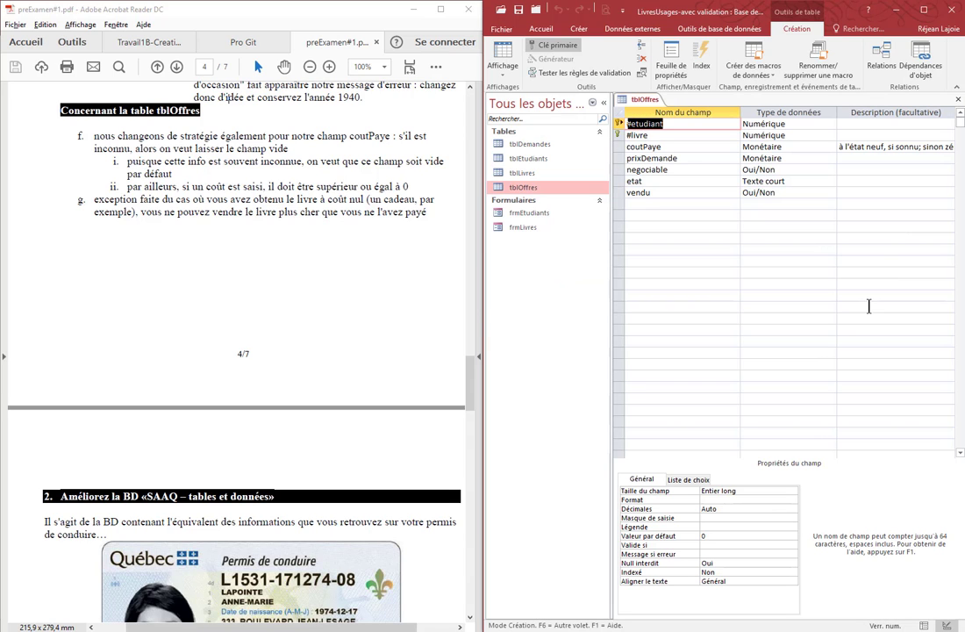
{"action": "left_click", "coordinate": [603, 102]}
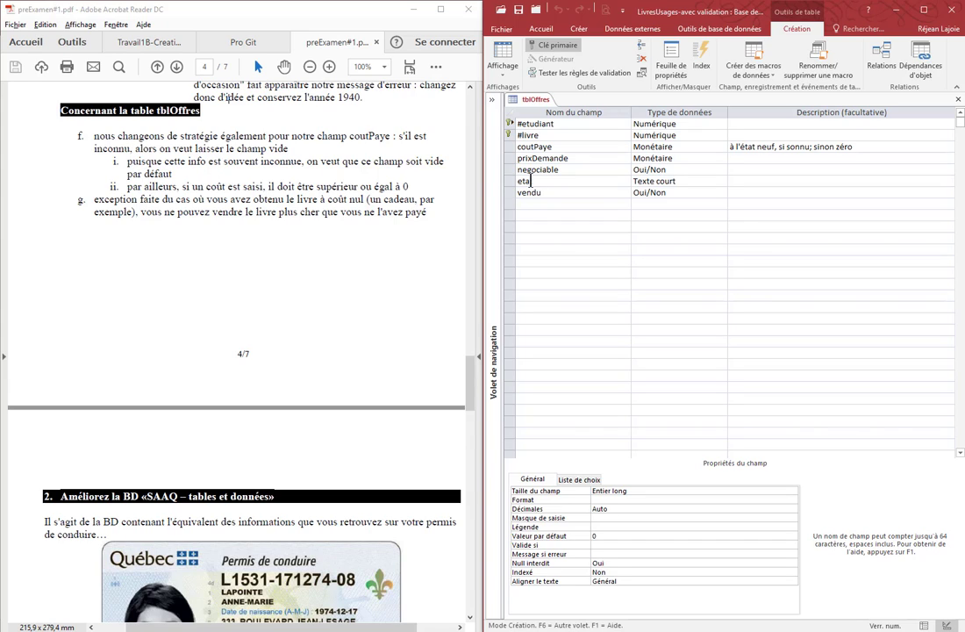
Change the end of coutPaye's description to "sinon laissé vide".
{"action": "left_click", "coordinate": [570, 147]}
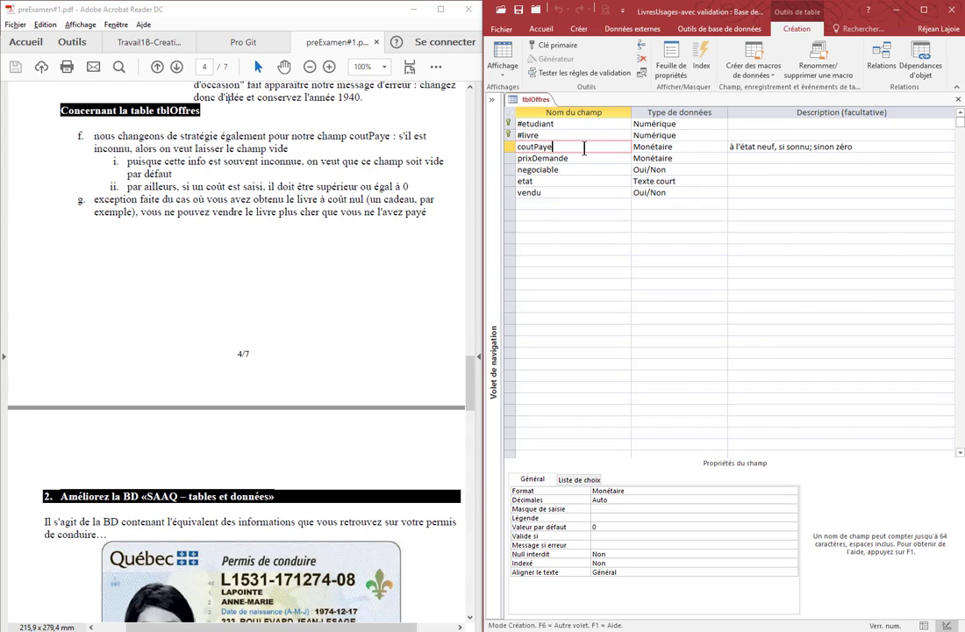
{"action": "left_click", "coordinate": [777, 148]}
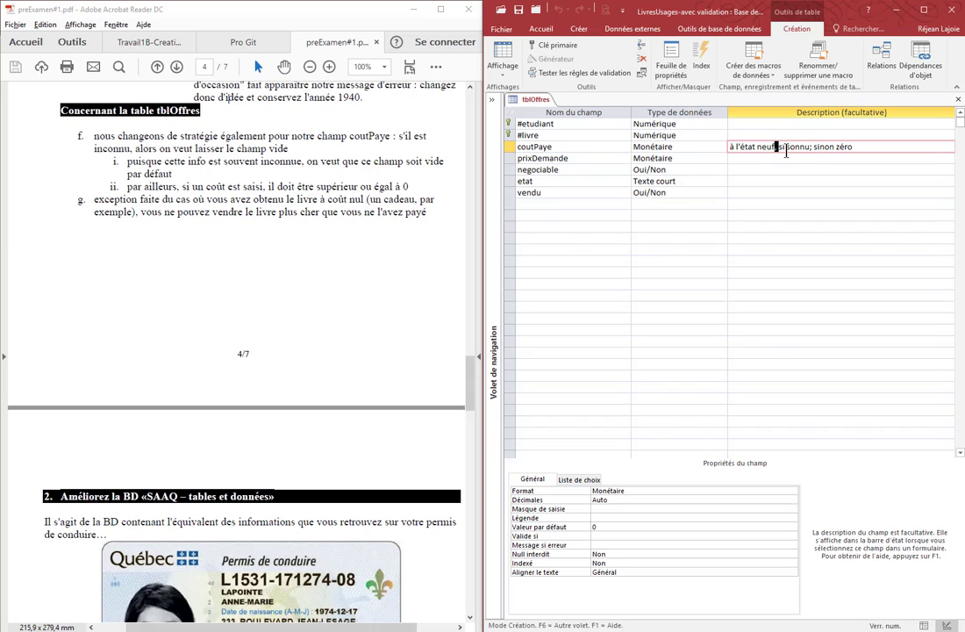
{"action": "type", "text": ","}
{"action": "left_click_drag", "start_coordinate": [811, 148], "coordinate": [858, 149]}
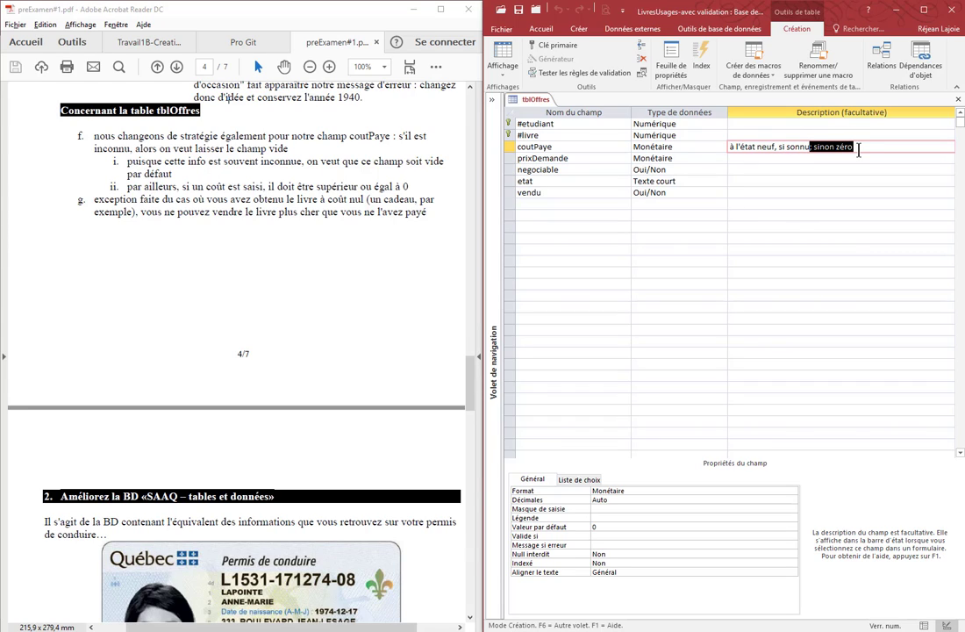
{"action": "left_click", "coordinate": [859, 148]}
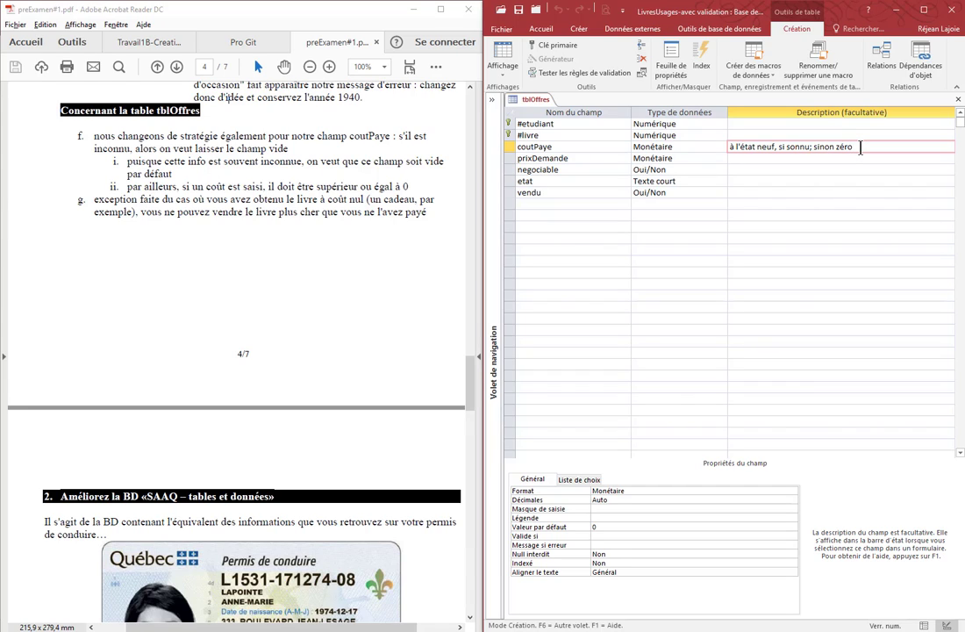
{"action": "key", "text": "BackSpace"}
{"action": "key", "text": "BackSpace"}
{"action": "key", "text": "BackSpace"}
{"action": "key", "text": "BackSpace"}
{"action": "type", "text": "laissé vide"}
Remove the default value of the coutPaye field so it starts empty.
{"action": "left_click", "coordinate": [612, 534]}
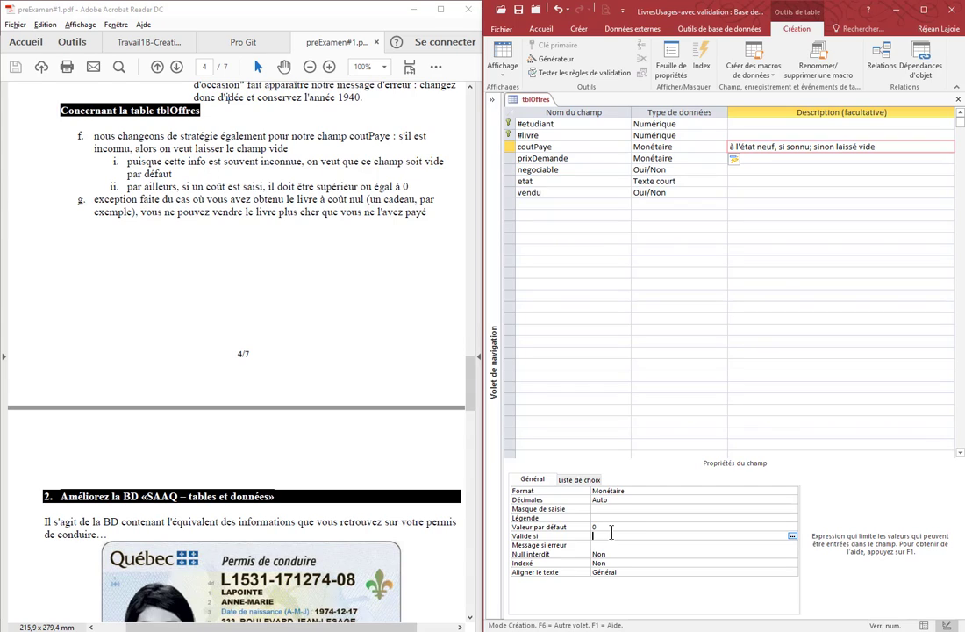
{"action": "left_click", "coordinate": [614, 527]}
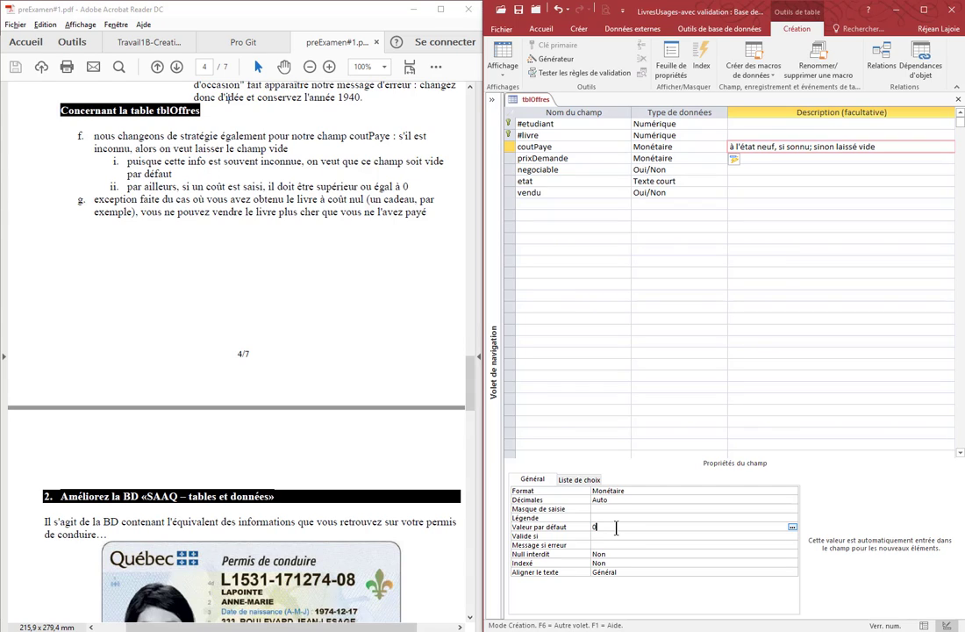
{"action": "key", "text": "BackSpace"}
Set coutPaye's validation rule to null ou (>=0), following requirement ii of the PDF.
{"action": "left_click", "coordinate": [411, 187]}
{"action": "left_click_drag", "start_coordinate": [411, 186], "coordinate": [127, 187]}
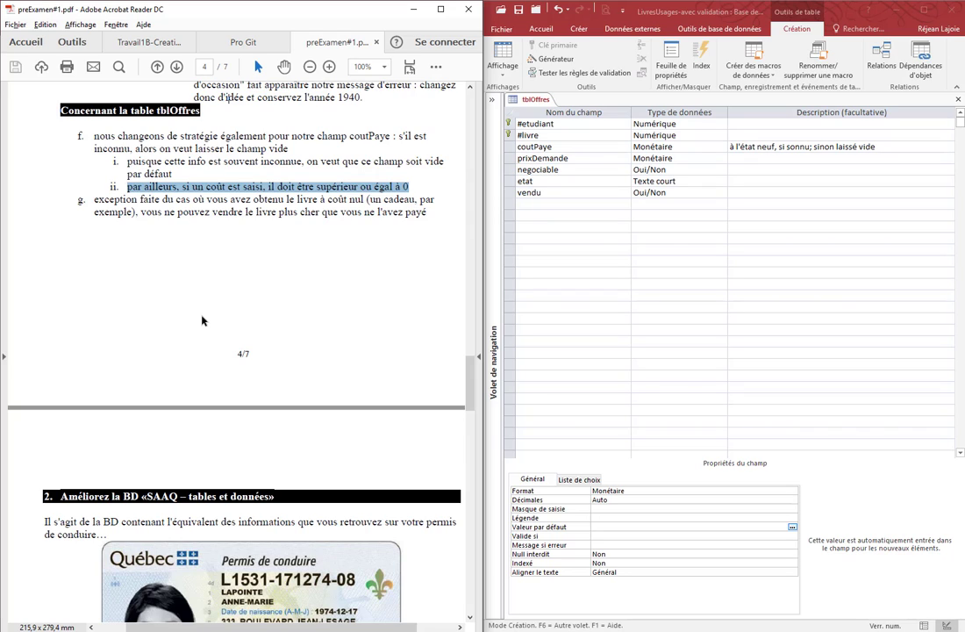
{"action": "left_click", "coordinate": [607, 536]}
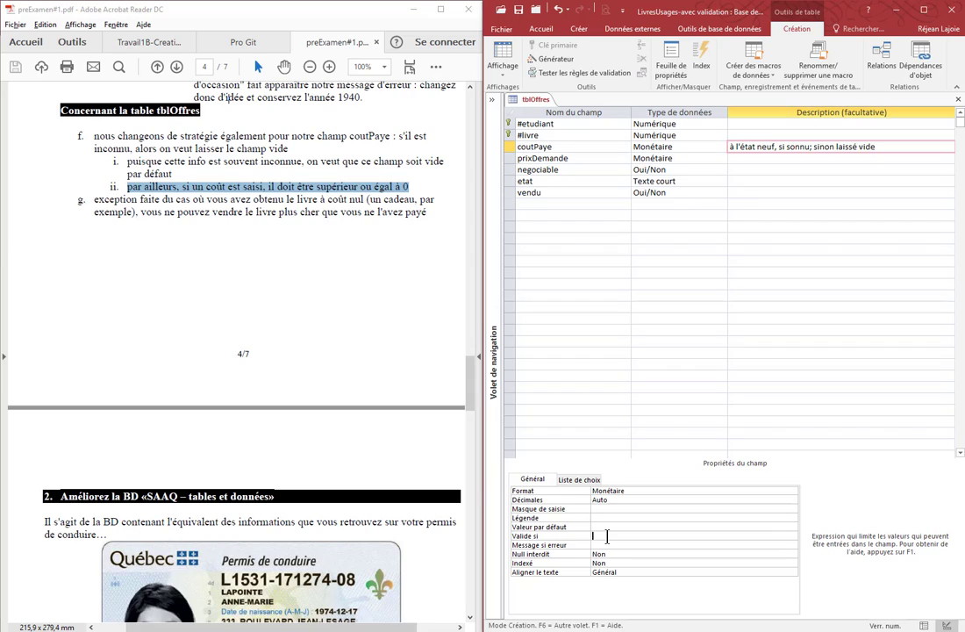
{"action": "type", "text": "null"}
{"action": "type", "text": " ou 0"}
{"action": "type", "text": "entre"}
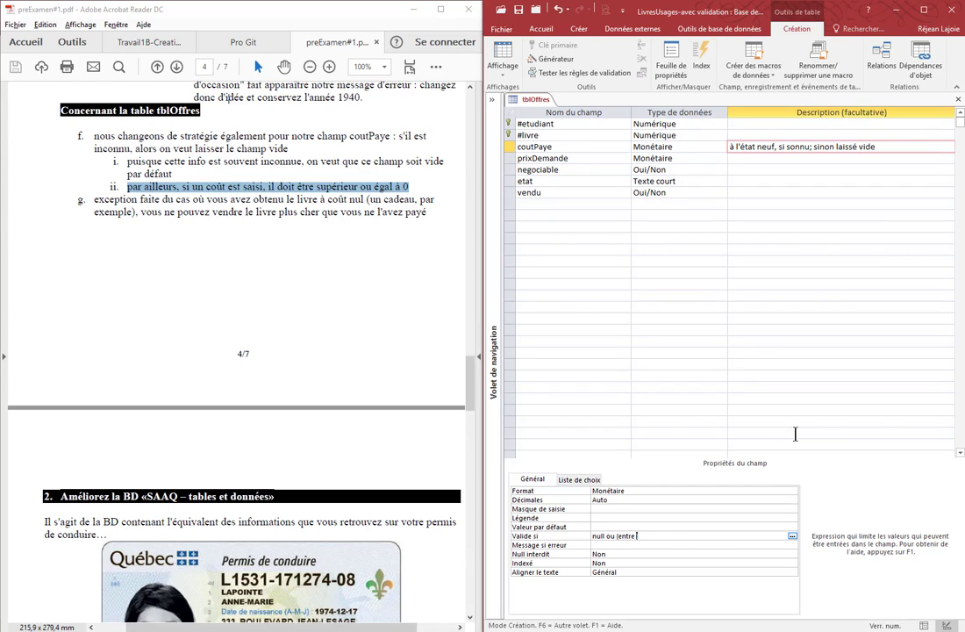
{"action": "type", "text": " 0"}
{"action": "key", "text": "BackSpace"}
{"action": "key", "text": "BackSpace"}
{"action": "key", "text": "BackSpace"}
{"action": "key", "text": "BackSpace"}
{"action": "key", "text": "BackSpace"}
{"action": "key", "text": "BackSpace"}
{"action": "key", "text": "BackSpace"}
{"action": "key", "text": "BackSpace"}
{"action": "type", "text": ">=0"}
{"action": "key", "text": "Return"}
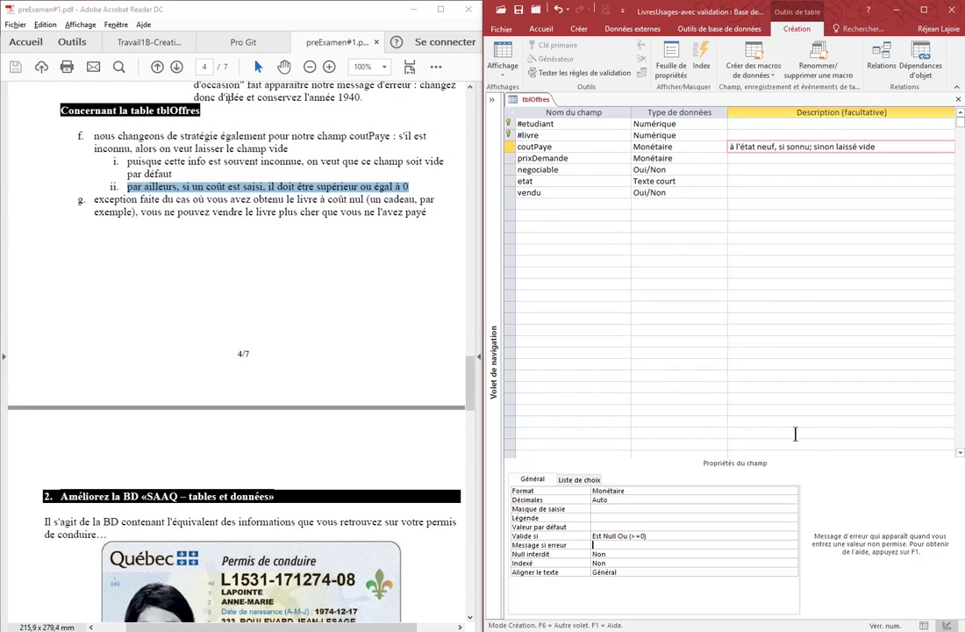
Remove the parentheses from coutPaye's validation rule to leave Est Null Ou >=0.
{"action": "left_click", "coordinate": [665, 536]}
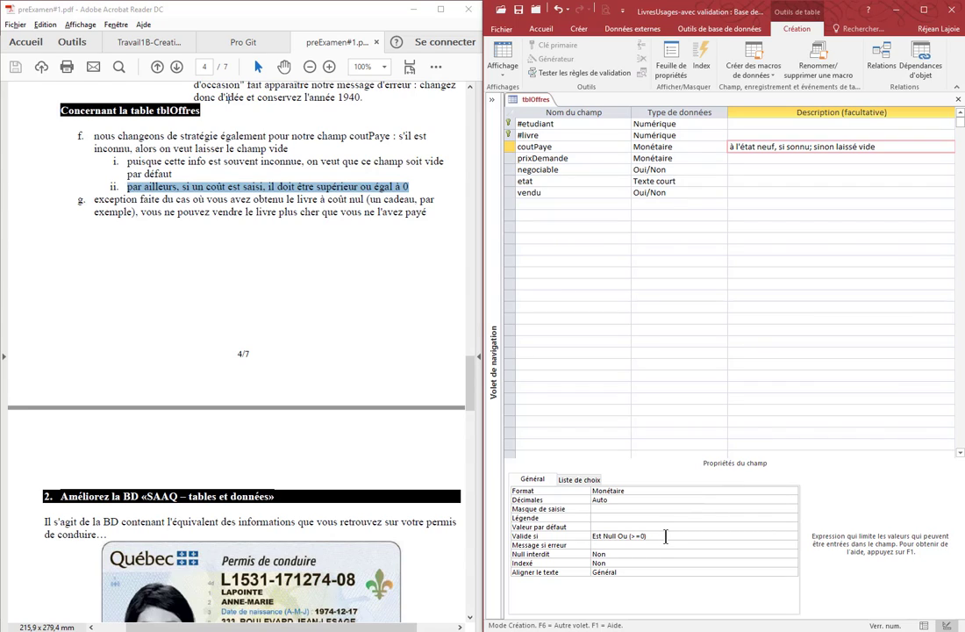
{"action": "left_click", "coordinate": [631, 537]}
{"action": "key", "text": "BackSpace"}
{"action": "type", "text": ">"}
Set coutPaye's validation error message to "le coût payé doit être laissé vide ou supérieur ou égal à zéro".
{"action": "left_click", "coordinate": [633, 545]}
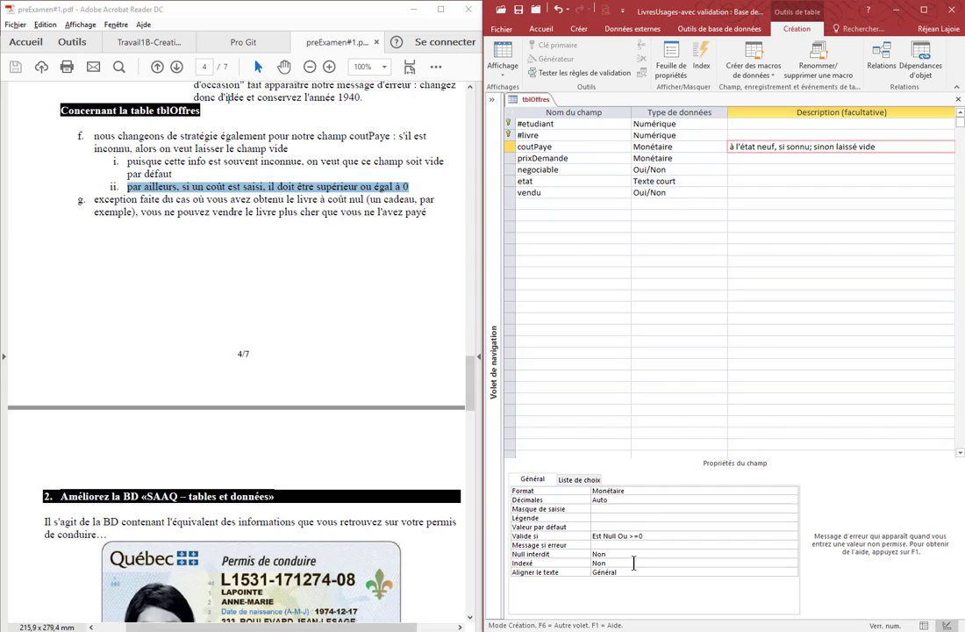
{"action": "type", "text": "le copu"}
{"action": "key", "text": "BackSpace"}
{"action": "key", "text": "BackSpace"}
{"action": "type", "text": "ût payé doit être laissé vide ou "}
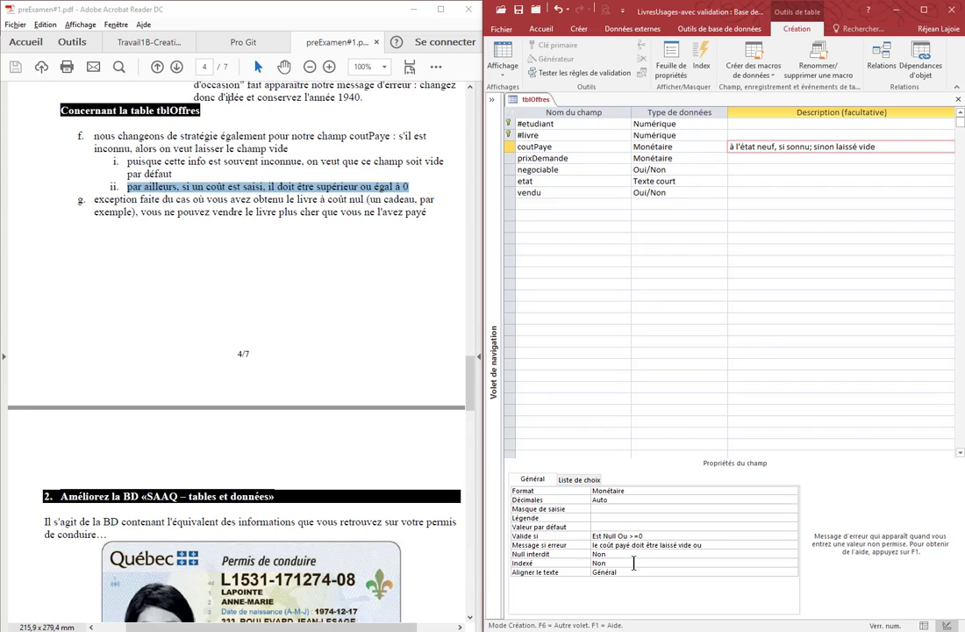
{"action": "type", "text": "supérieur ou "}
{"action": "type", "text": "égal à"}
{"action": "type", "text": "à"}
{"action": "type", "text": " 0ro"}
{"action": "key", "text": "BackSpace"}
{"action": "key", "text": "BackSpace"}
{"action": "type", "text": "éro"}
Set tblOffres' table-level validation rule to [coutPaye]=0 Ou [prixDemande]>[coutPaye], following requirement g of the PDF.
{"action": "triple_click", "coordinate": [101, 205]}
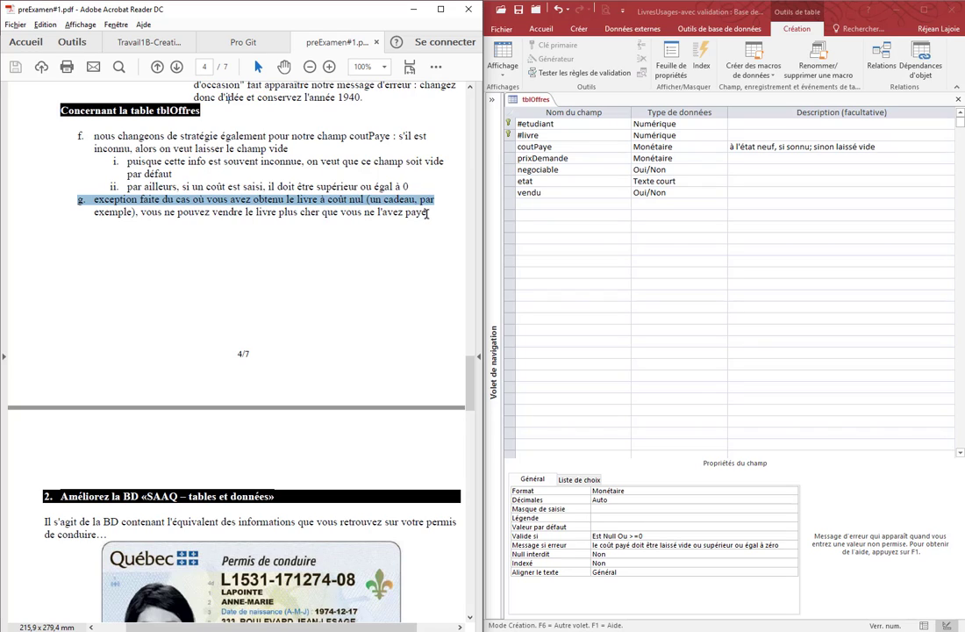
{"action": "left_click_drag", "start_coordinate": [427, 212], "coordinate": [140, 213]}
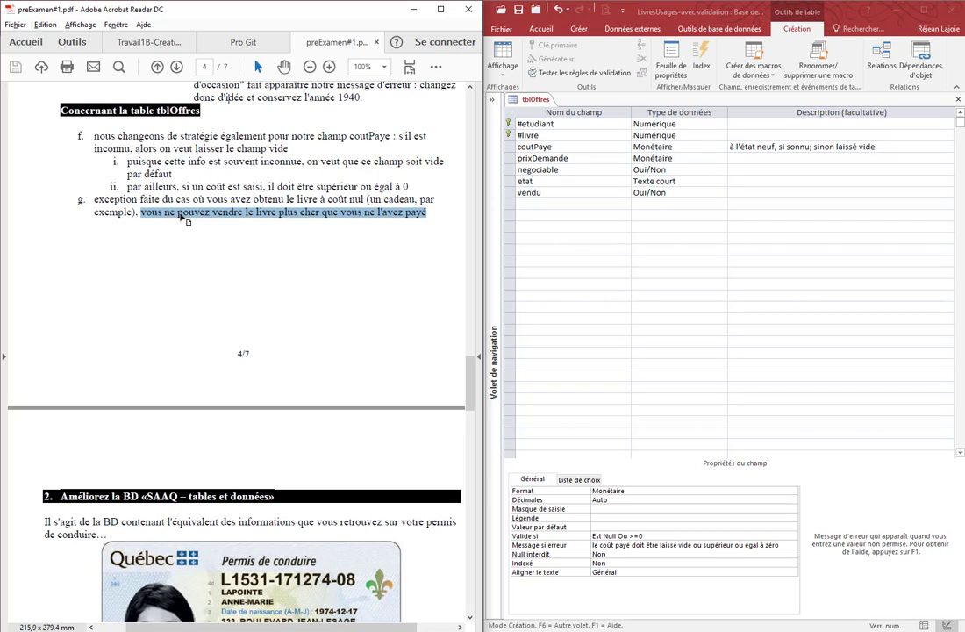
{"action": "left_click", "coordinate": [151, 204]}
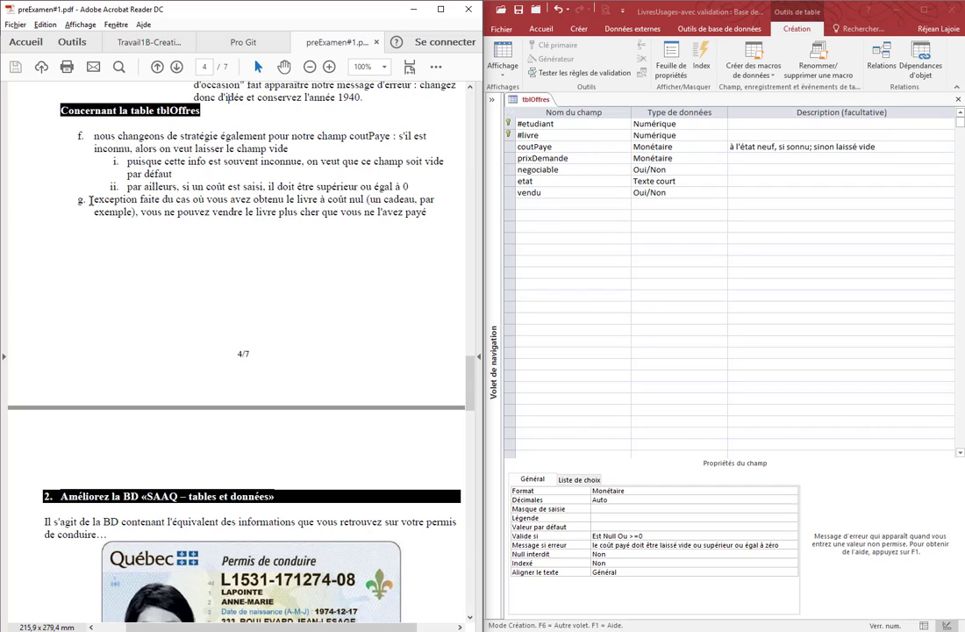
{"action": "left_click_drag", "start_coordinate": [92, 200], "coordinate": [428, 213]}
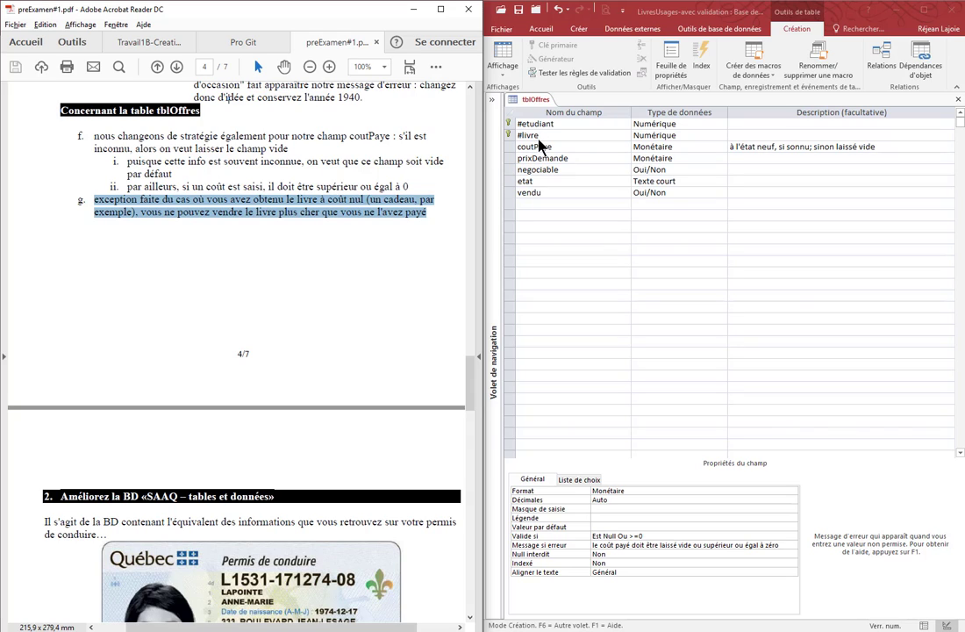
{"action": "left_click", "coordinate": [669, 54]}
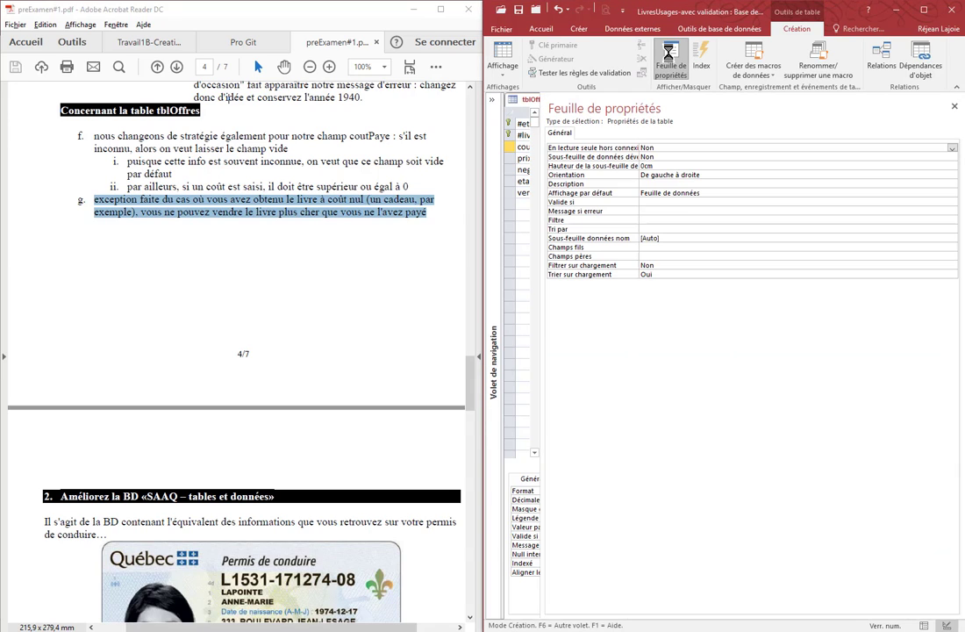
{"action": "left_click", "coordinate": [656, 203]}
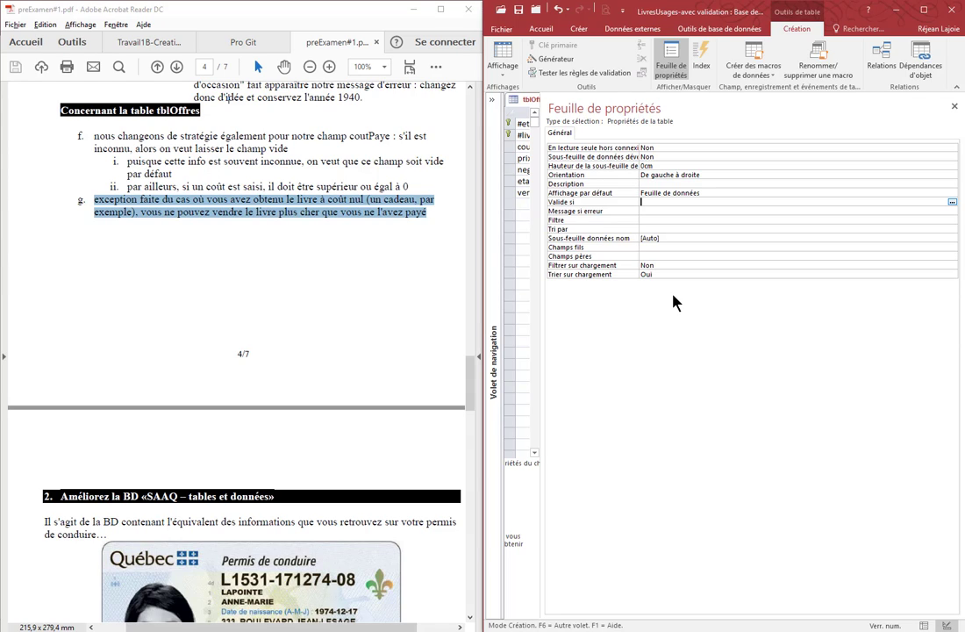
{"action": "type", "text": "[cout"}
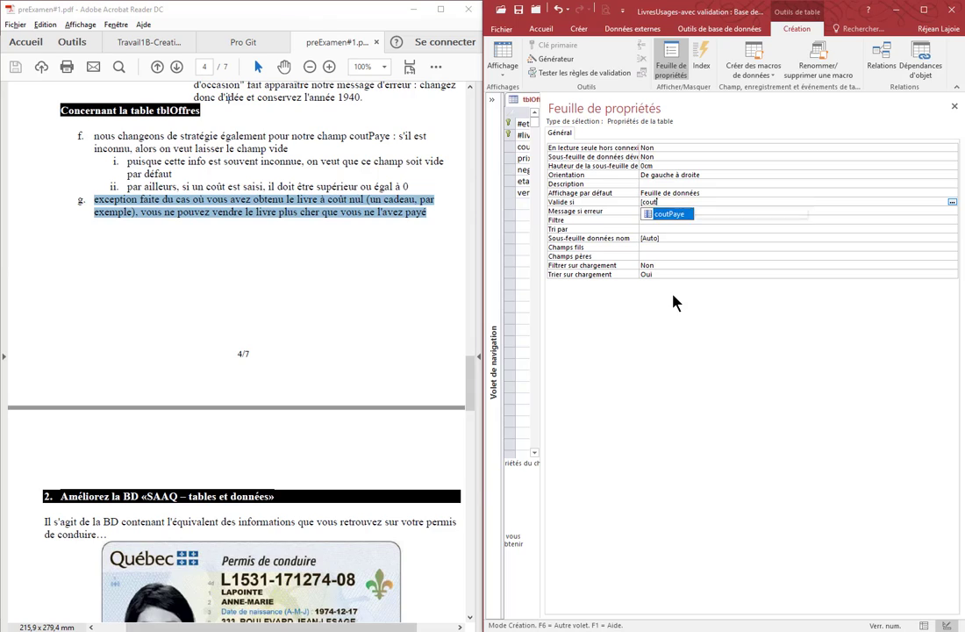
{"action": "key", "text": "Tab"}
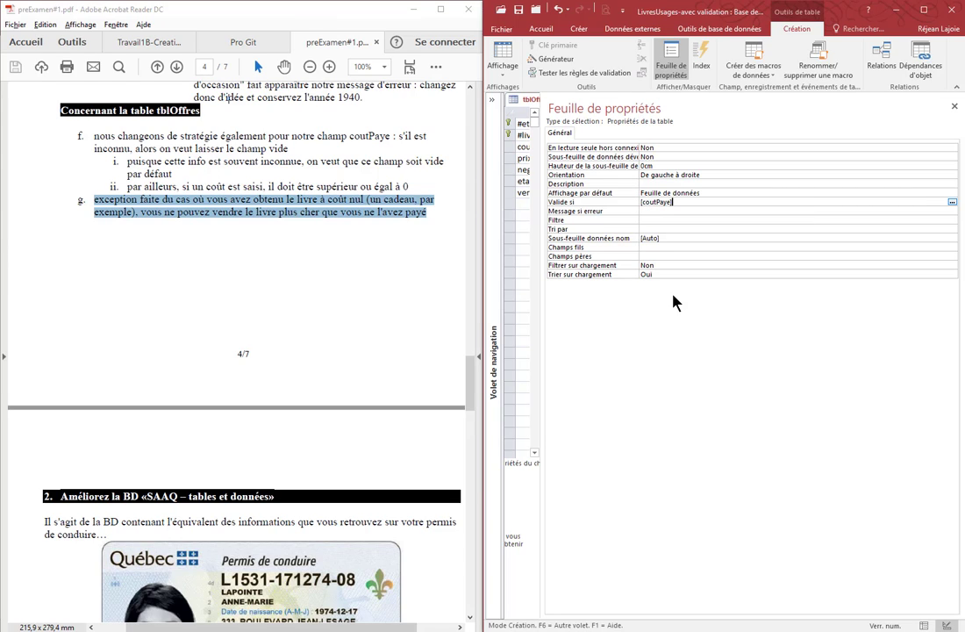
{"action": "type", "text": "=0 ou [pri"}
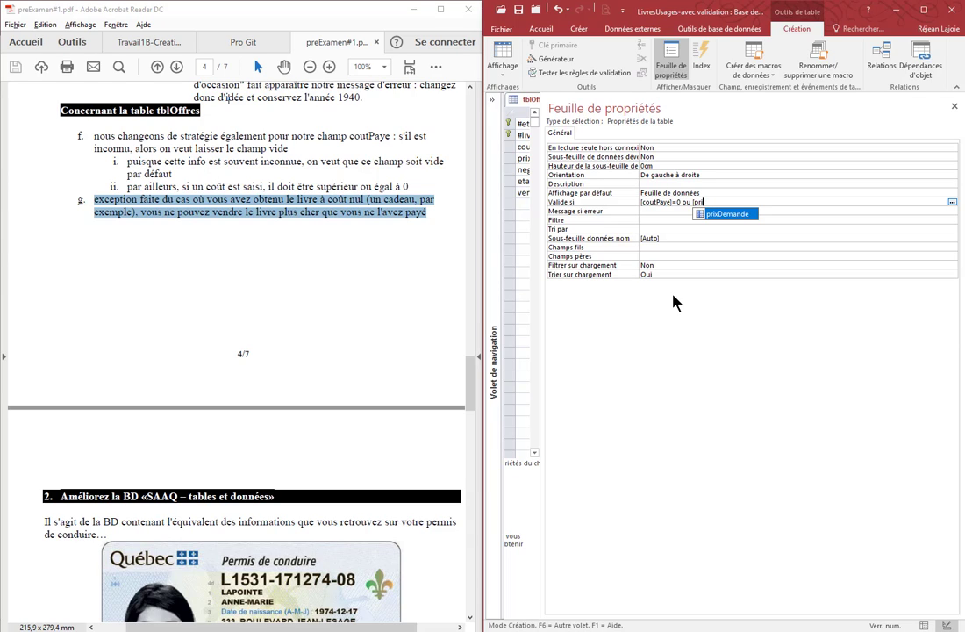
{"action": "type", "text": "x"}
{"action": "key", "text": "Tab"}
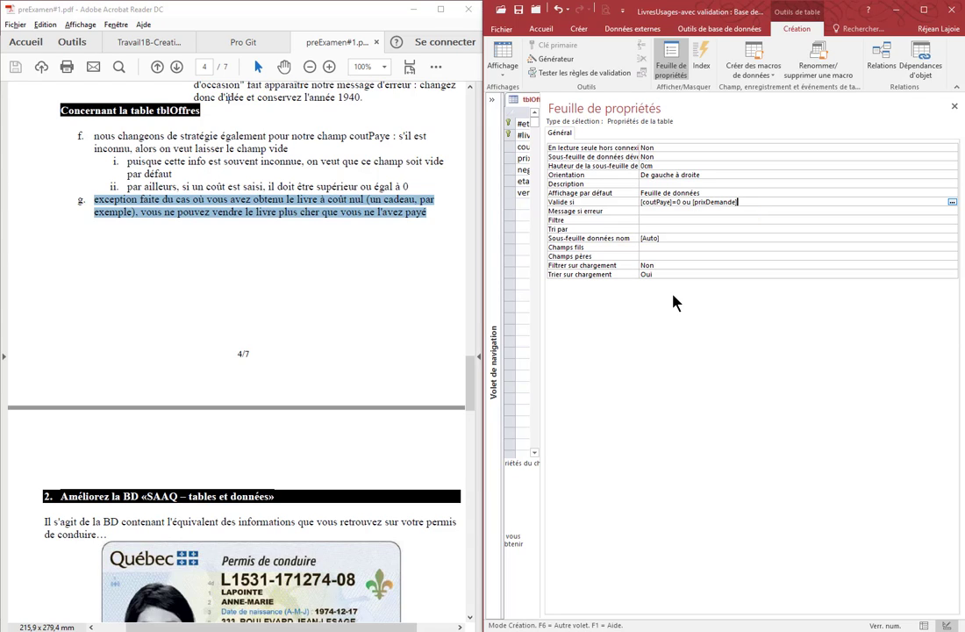
{"action": "type", "text": ">[co"}
{"action": "key", "text": "Tab"}
{"action": "key", "text": "Return"}
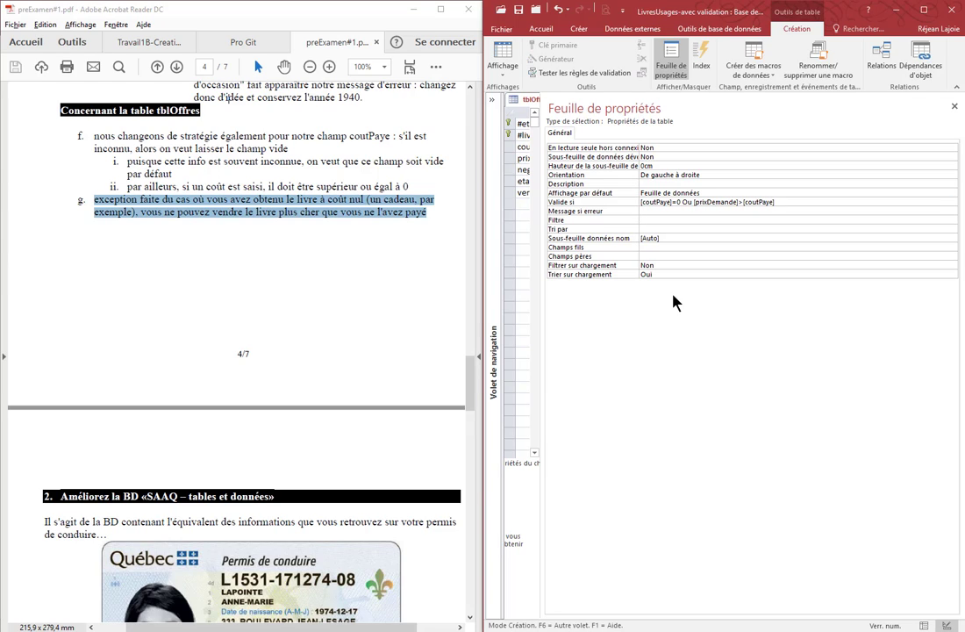
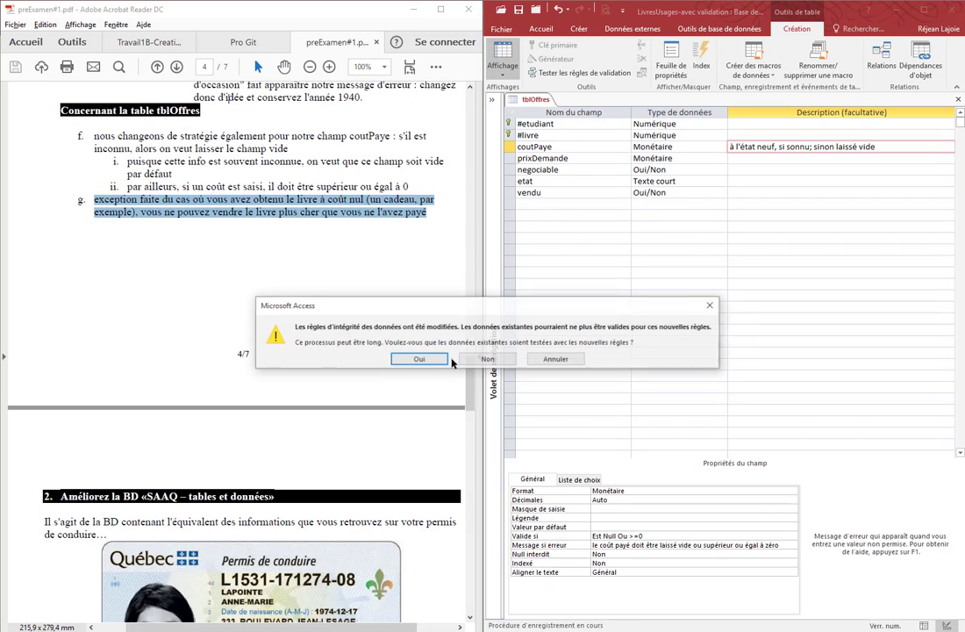
Accept testing the existing data against the new rules, and set the first offer's prixDemande to 38,25.
{"action": "left_click", "coordinate": [432, 362]}
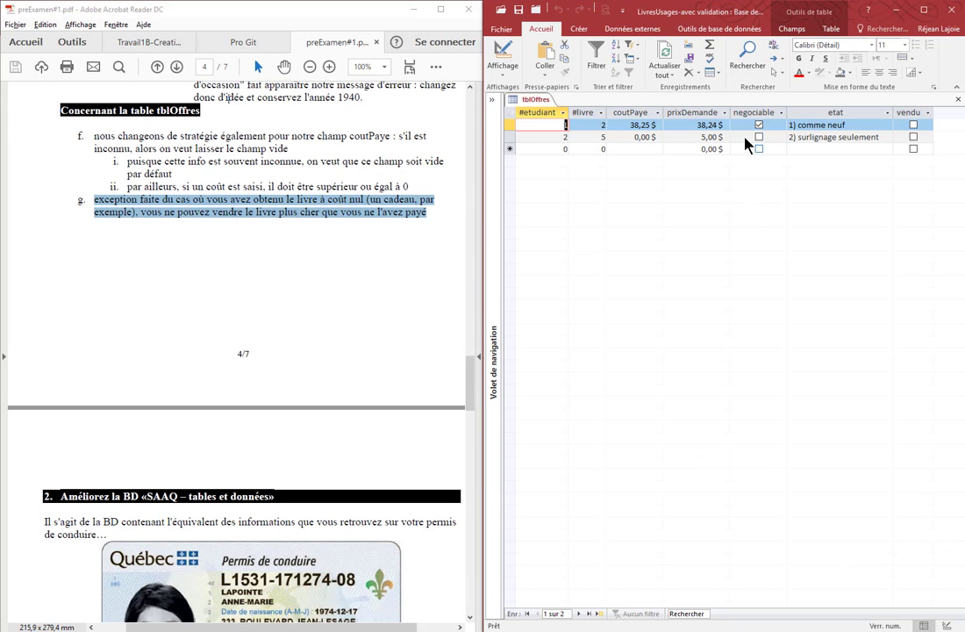
{"action": "left_click", "coordinate": [697, 125]}
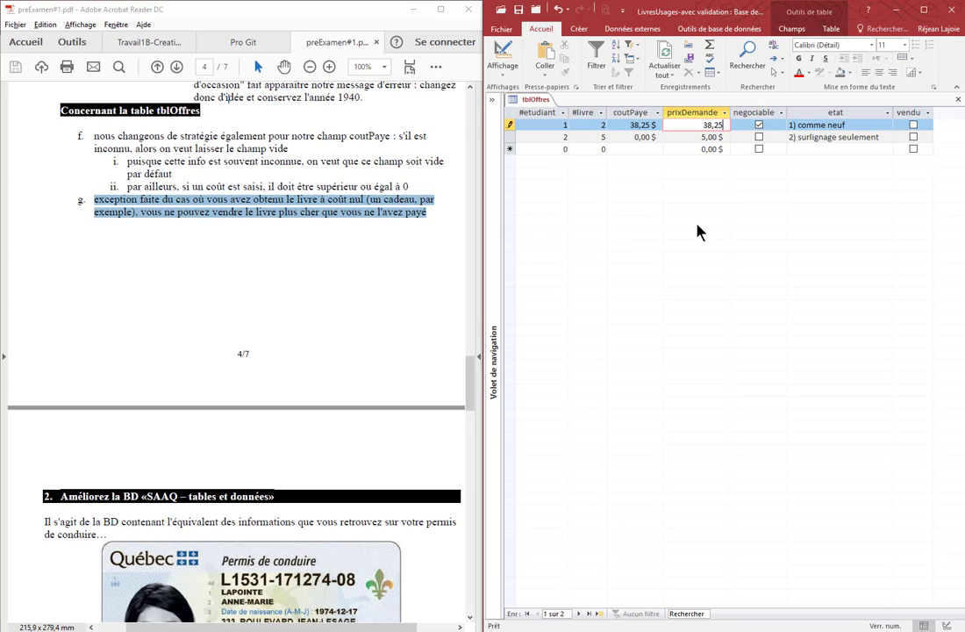
{"action": "key", "text": "Down"}
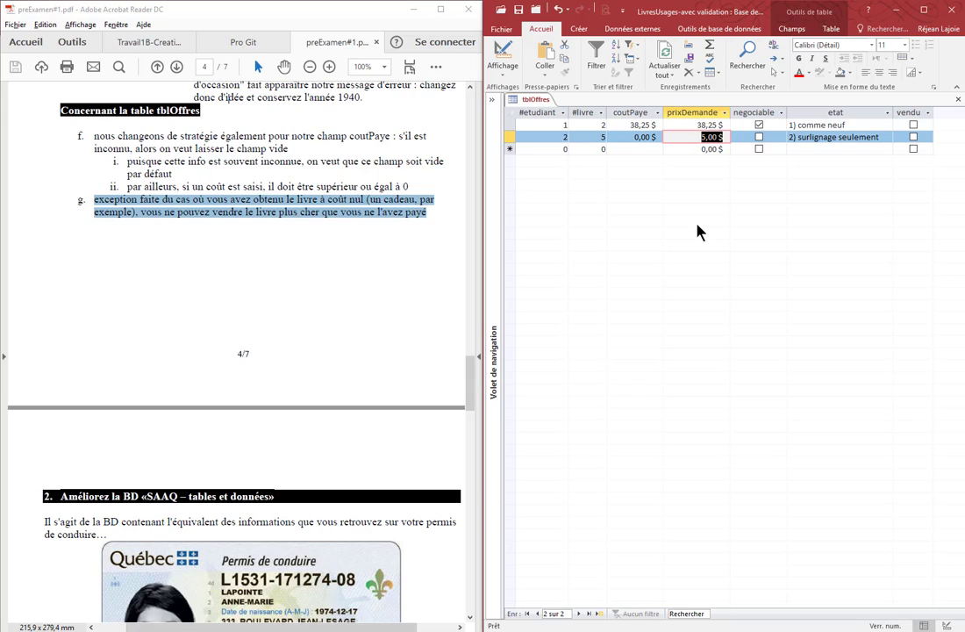
Set prixDemande to 20 for the first offer in tblOffres.
{"action": "double_click", "coordinate": [727, 127]}
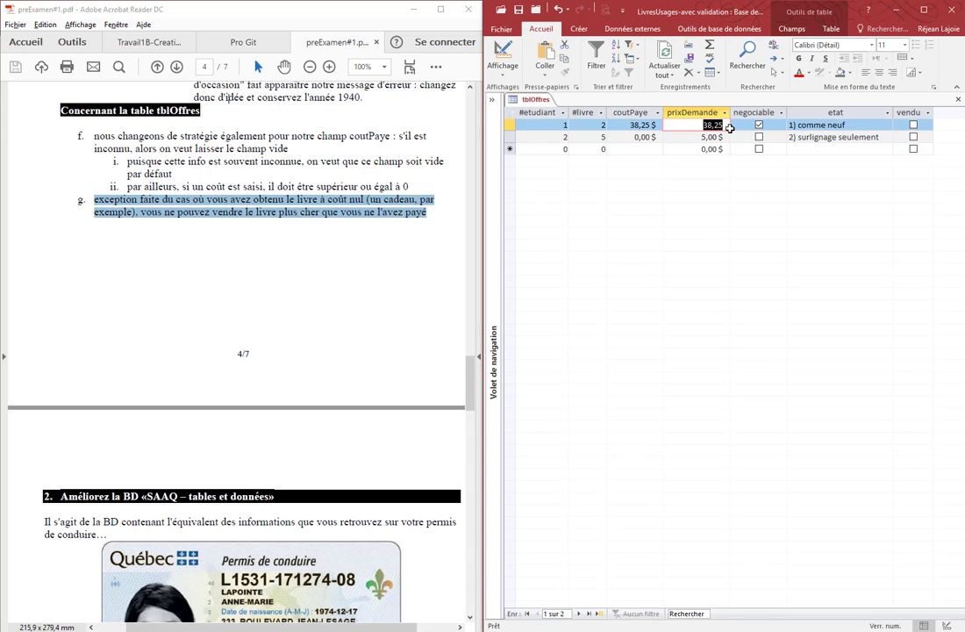
{"action": "type", "text": "20"}
{"action": "key", "text": "Down"}
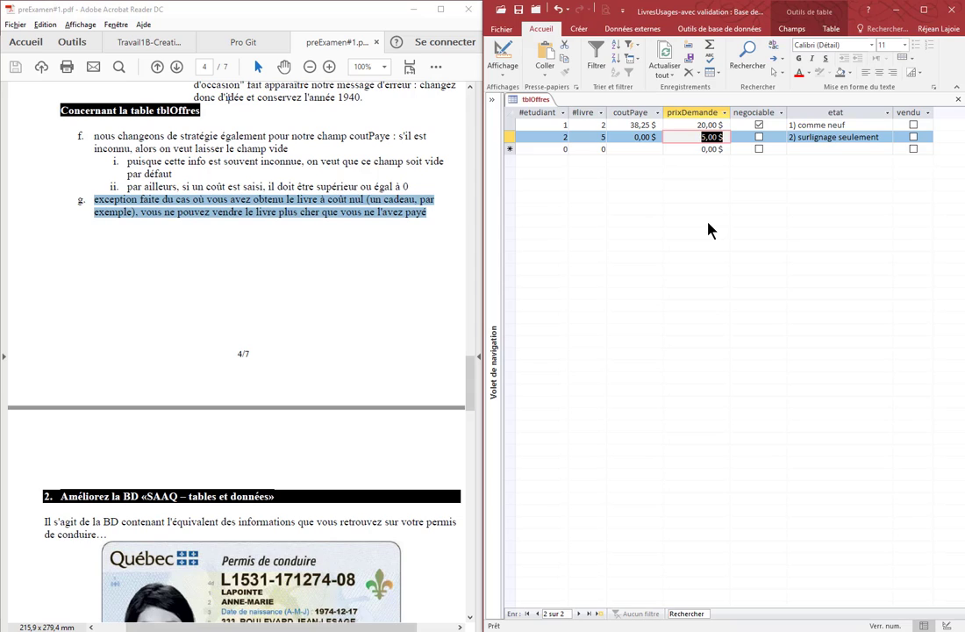
{"action": "key", "text": "F2"}
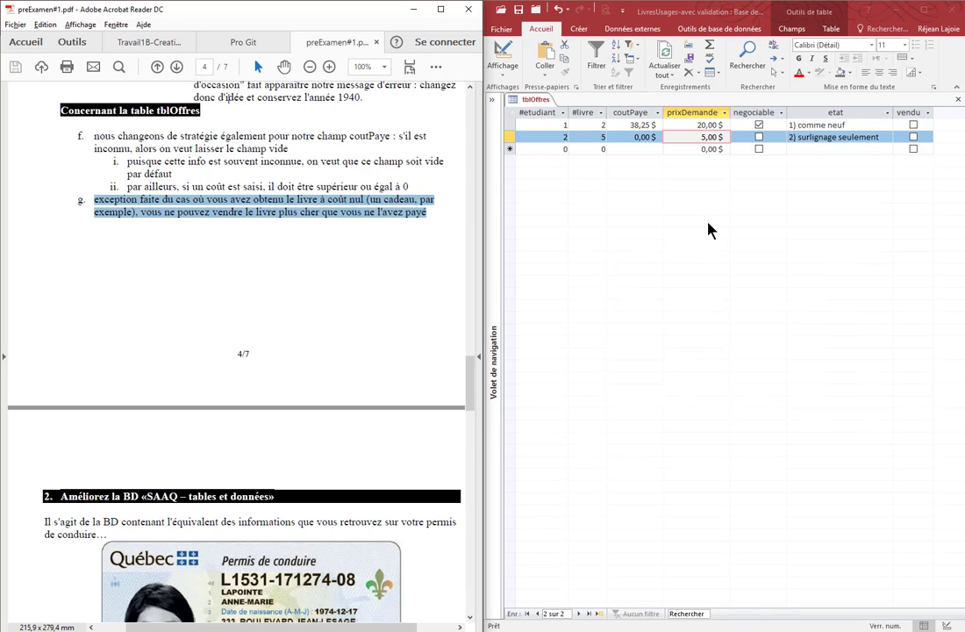
Close the LivresUsages database and bring up section 2 of the exam PDF, on improving the SAAQ database.
{"action": "scroll", "coordinate": [272, 228], "scroll_direction": "down", "scroll_amount": 3}
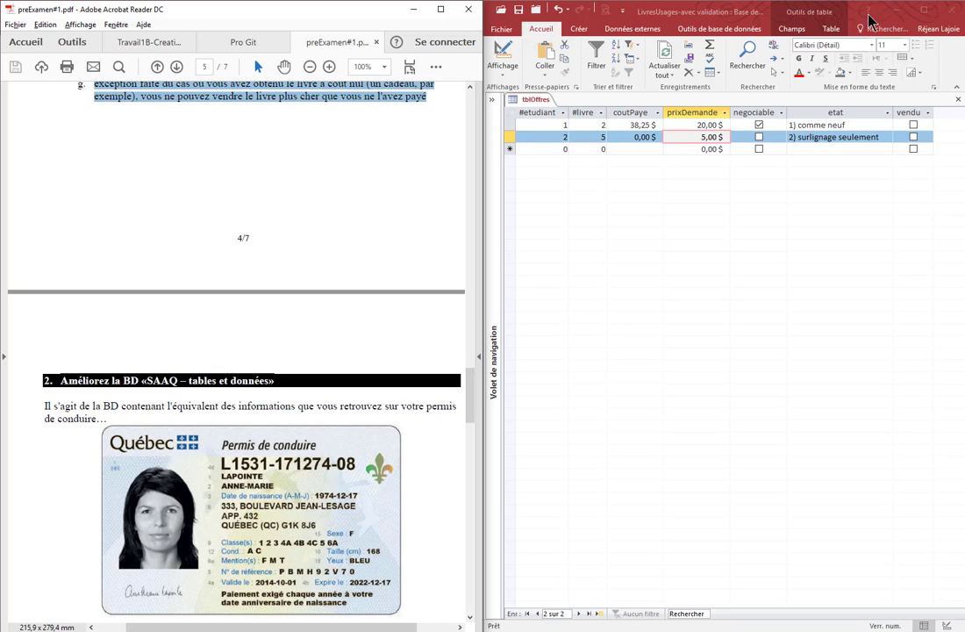
{"action": "left_click", "coordinate": [952, 11]}
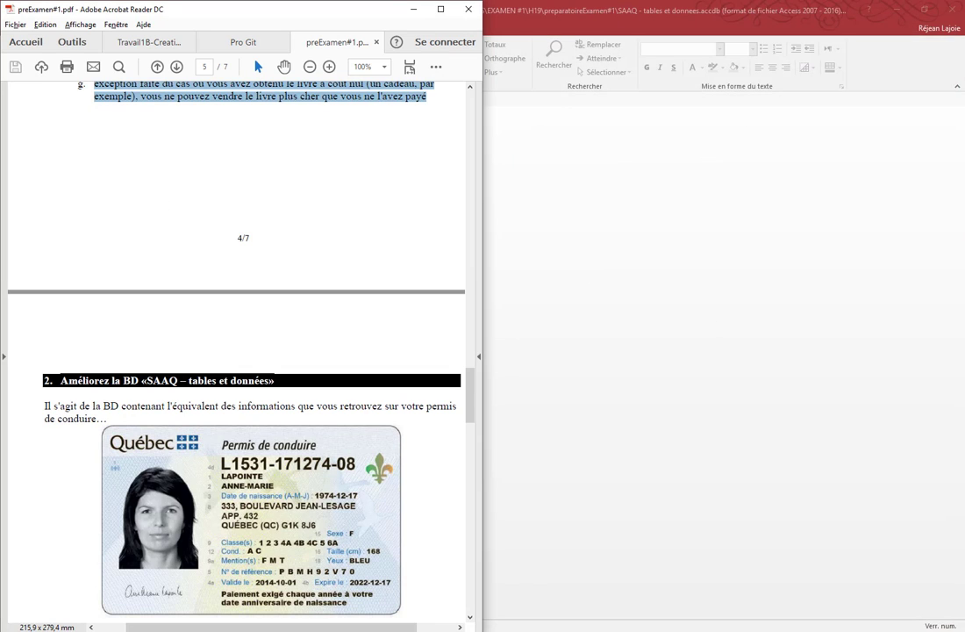
{"action": "scroll", "coordinate": [239, 304], "scroll_direction": "down", "scroll_amount": 1}
{"action": "scroll", "coordinate": [243, 306], "scroll_direction": "down", "scroll_amount": 3}
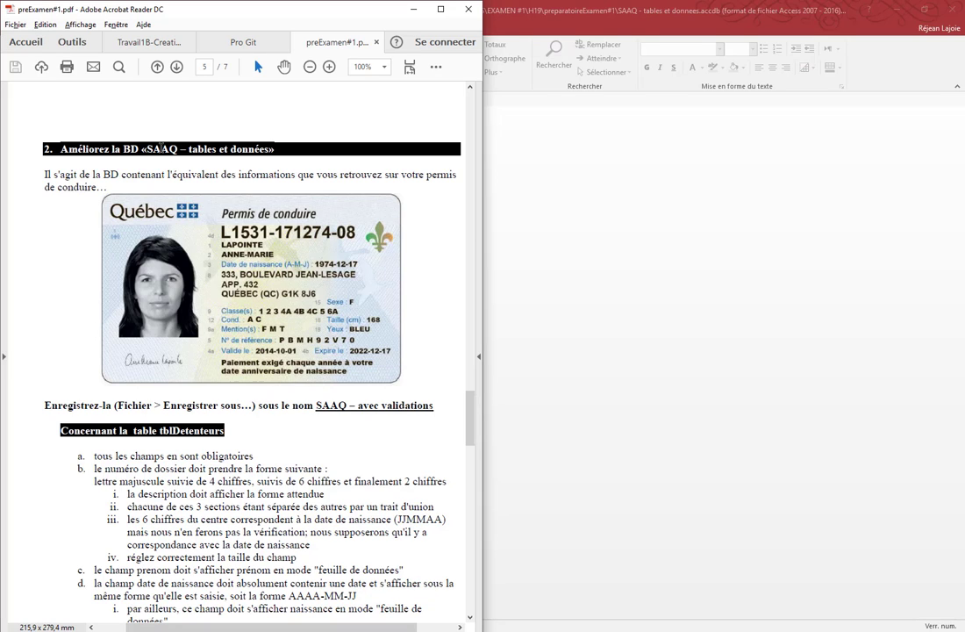
{"action": "double_click", "coordinate": [160, 148]}
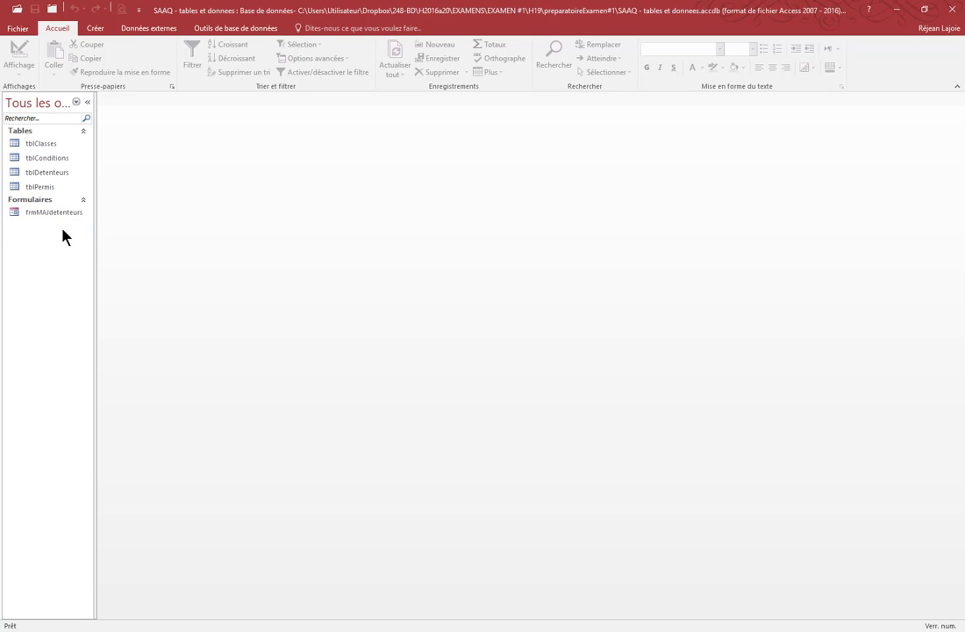
Review the SAAQ database's tables tblDetenteurs, tblPermis, tblConditions and tblClasses, and return to the exam PDF.
{"action": "left_click", "coordinate": [38, 174]}
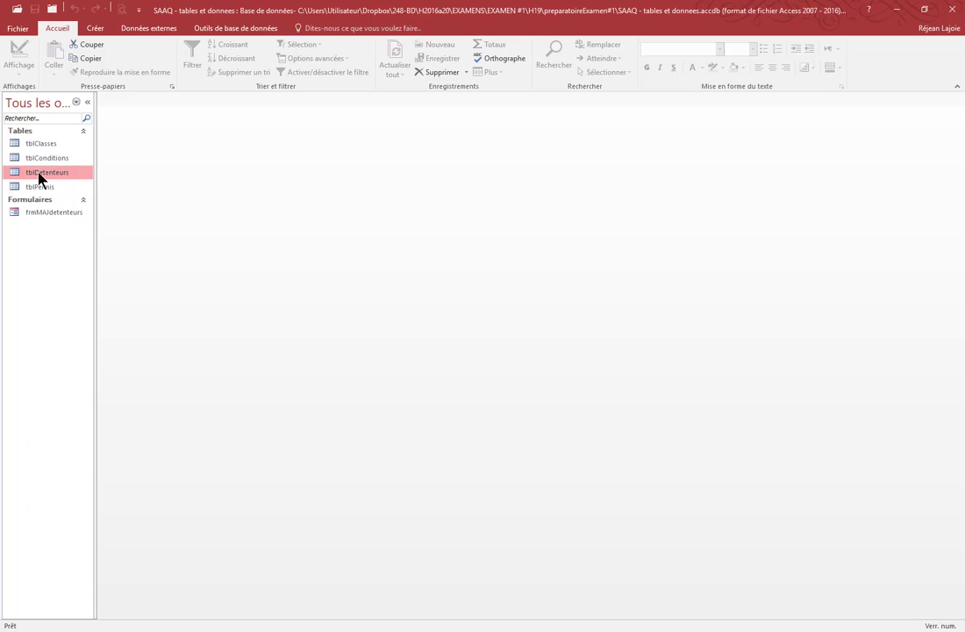
{"action": "left_click", "coordinate": [38, 188]}
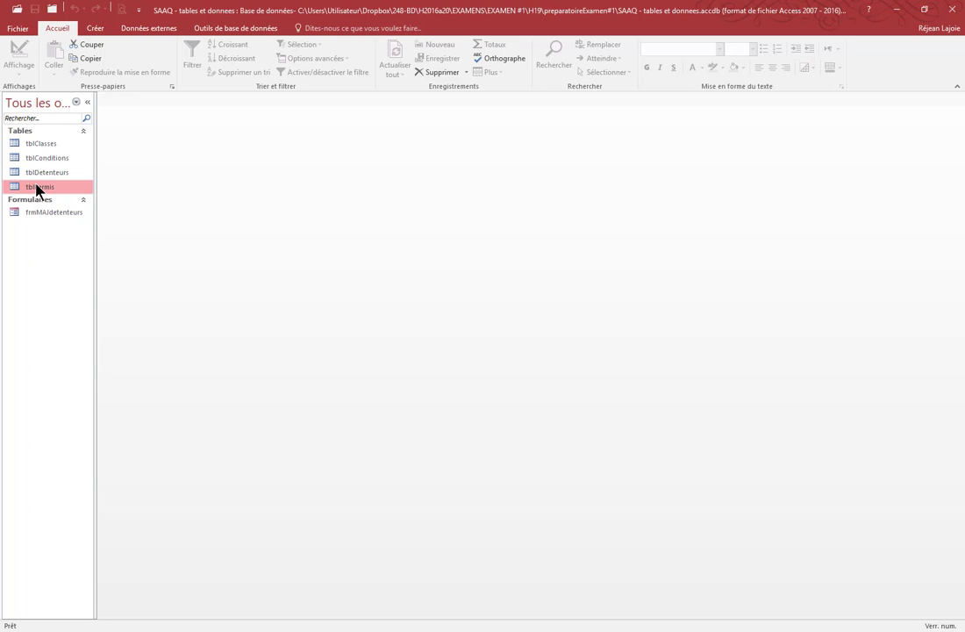
{"action": "left_click", "coordinate": [40, 159]}
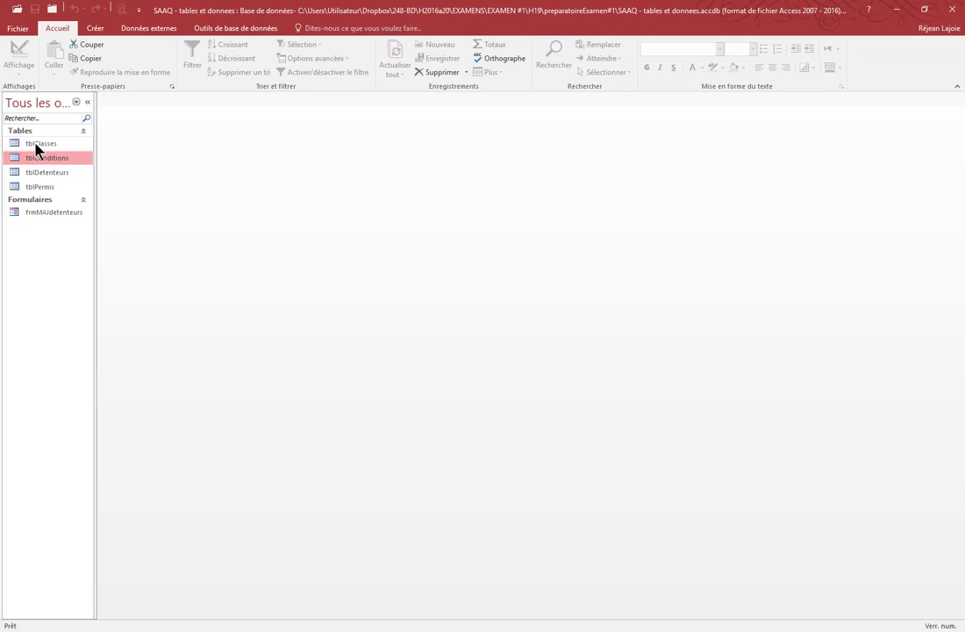
{"action": "left_click", "coordinate": [37, 145]}
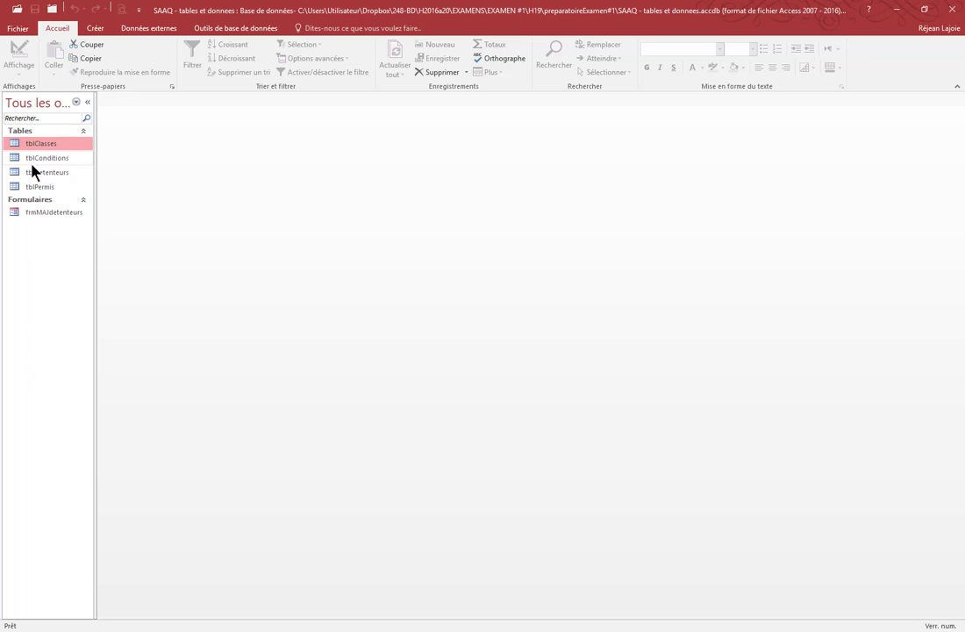
{"action": "left_click", "coordinate": [87, 311]}
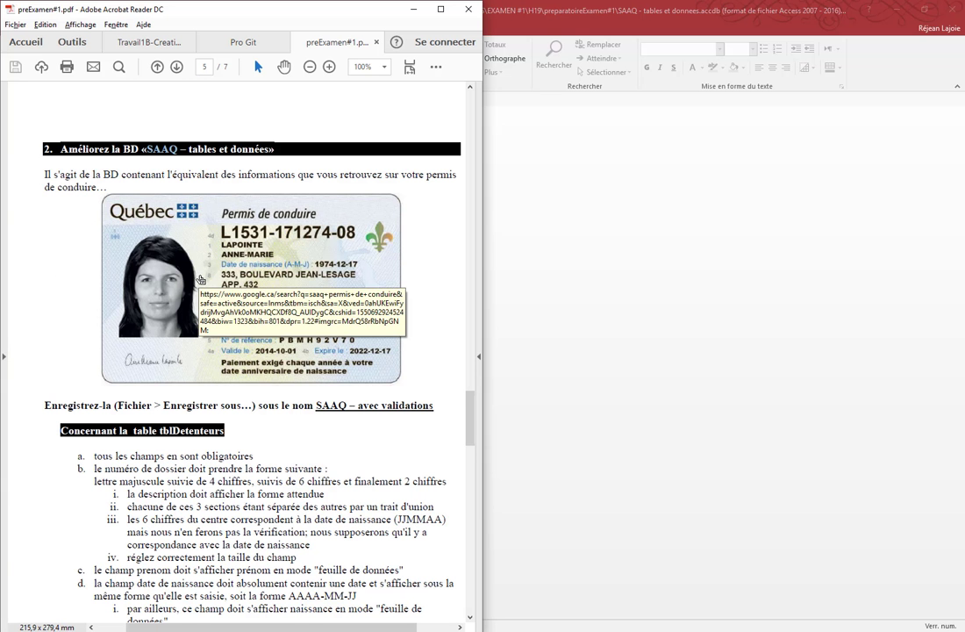
Open the save dialog for a copy of the SAAQ database in Access (*.accdb) format, as the PDF instructs.
{"action": "scroll", "coordinate": [200, 280], "scroll_direction": "down", "scroll_amount": 3}
{"action": "scroll", "coordinate": [201, 280], "scroll_direction": "down", "scroll_amount": 5}
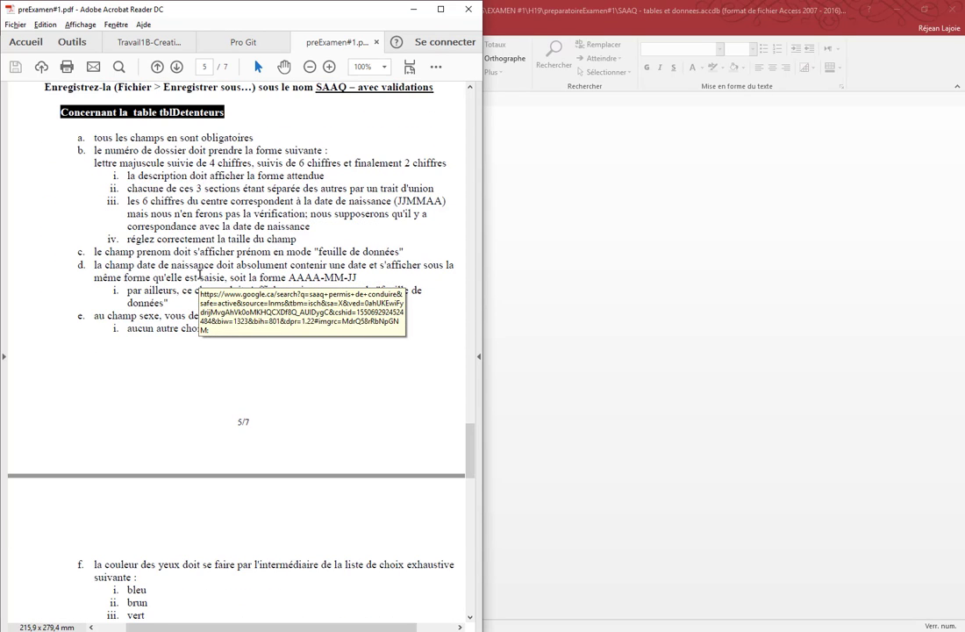
{"action": "left_click_drag", "start_coordinate": [40, 86], "coordinate": [438, 96]}
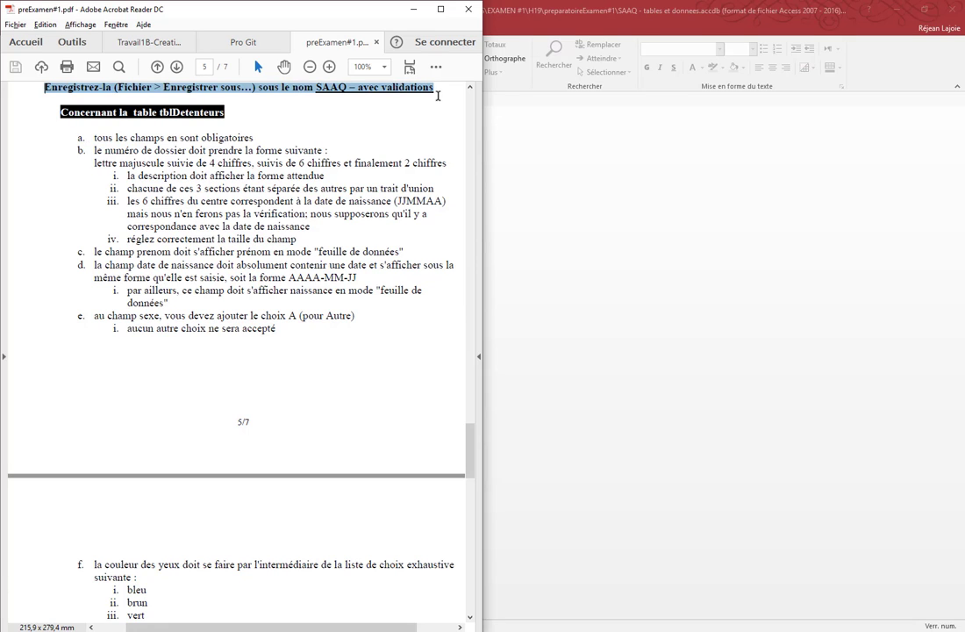
{"action": "mouse_move", "coordinate": [2, 207]}
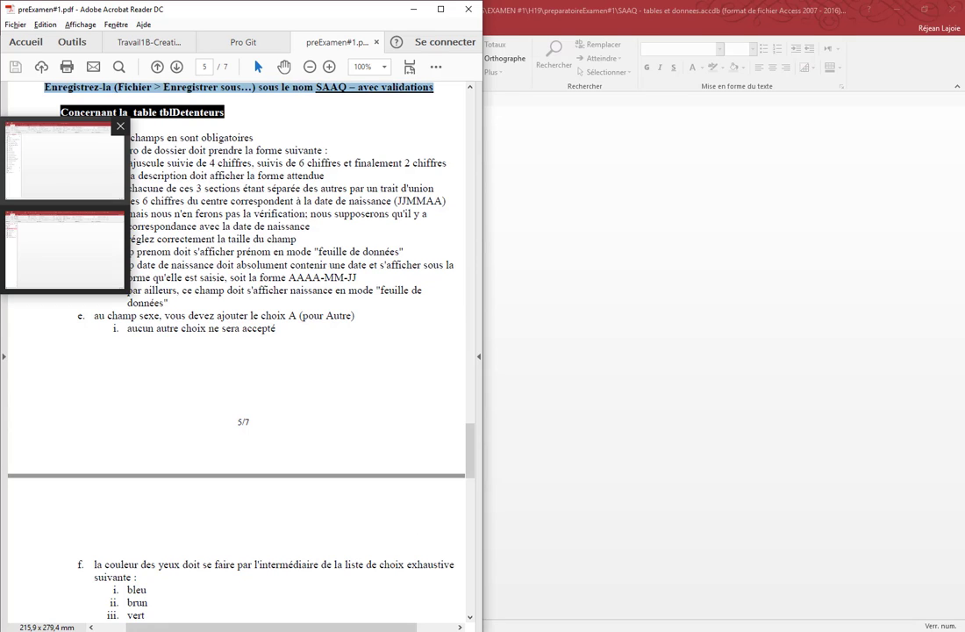
{"action": "left_click", "coordinate": [64, 250]}
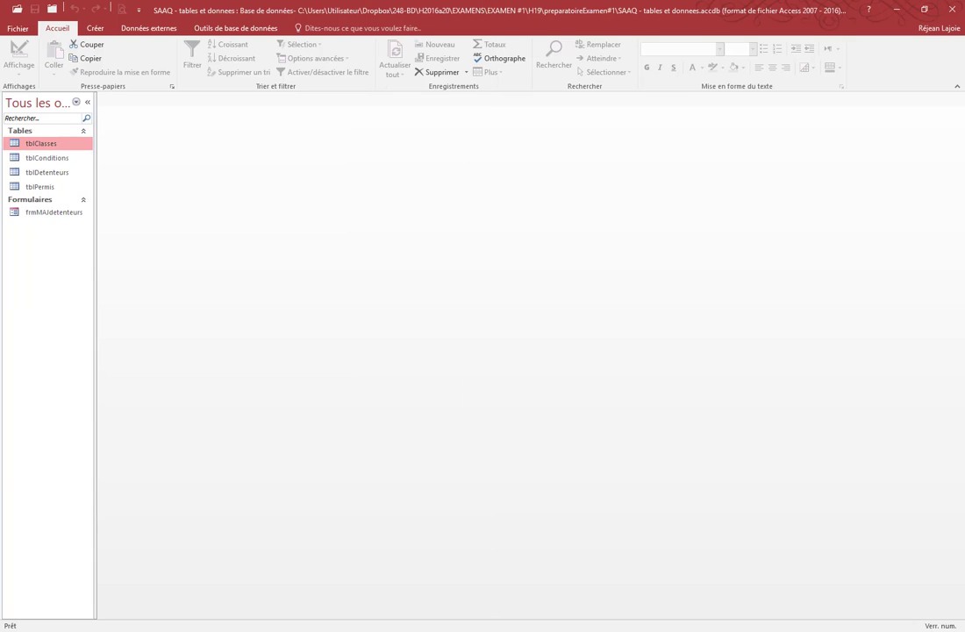
{"action": "left_click", "coordinate": [20, 31]}
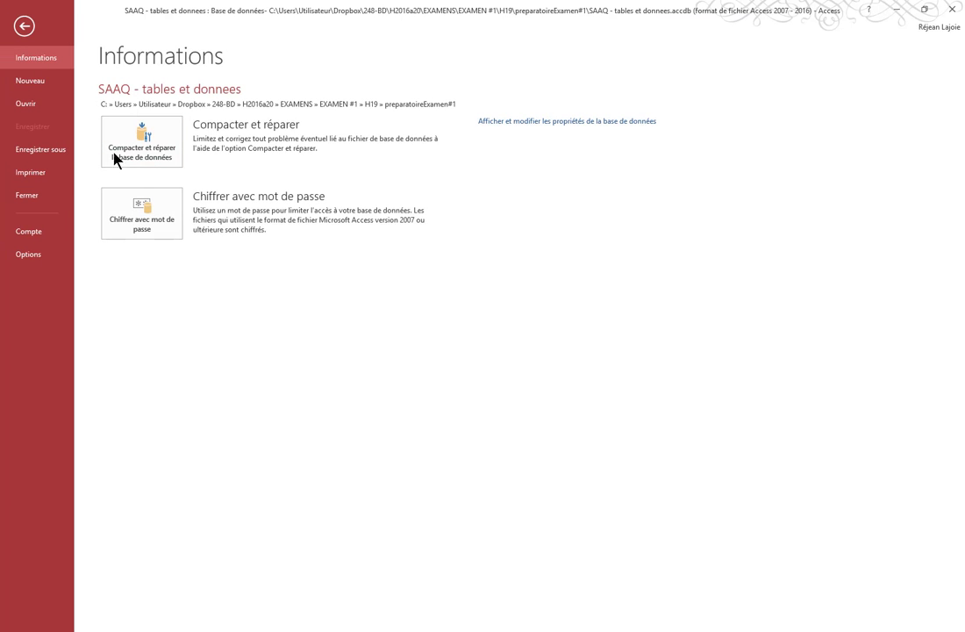
{"action": "left_click", "coordinate": [34, 153]}
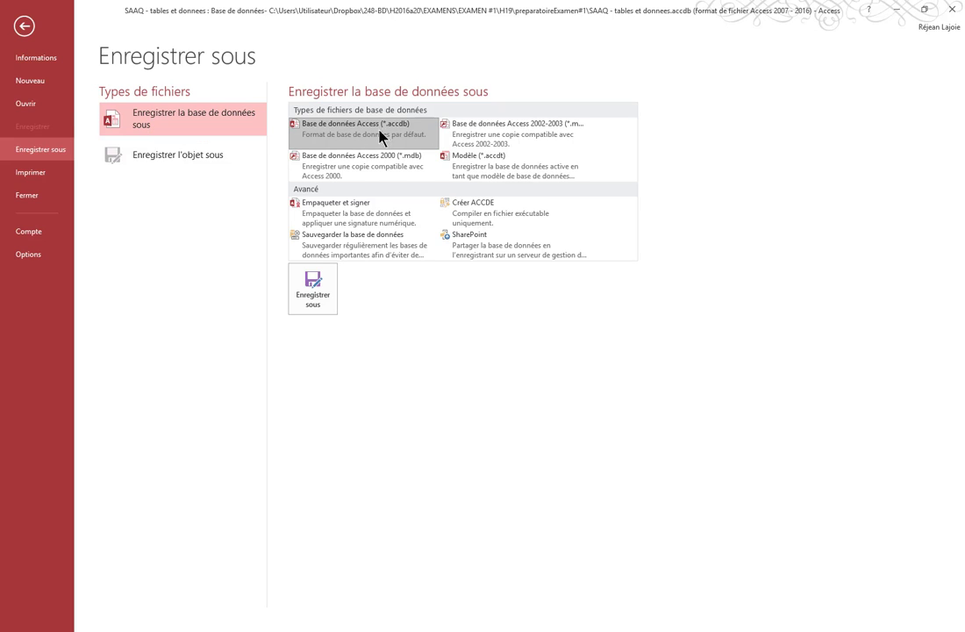
{"action": "left_click", "coordinate": [319, 281]}
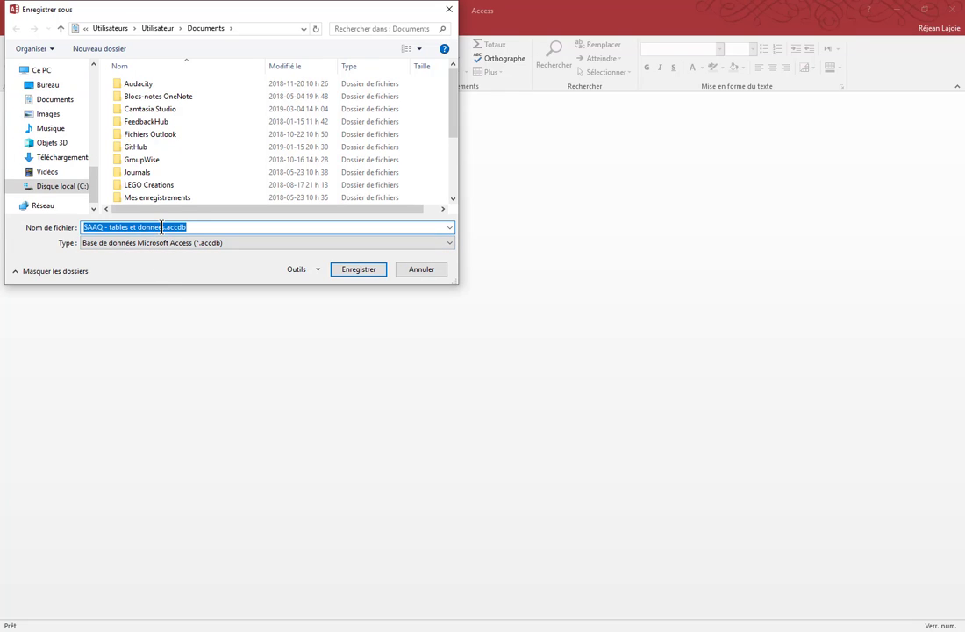
Save the database copy as "SAAQ - avec validations.accdb" and enable its active content.
{"action": "left_click", "coordinate": [159, 228]}
{"action": "key", "text": "BackSpace"}
{"action": "key", "text": "BackSpace"}
{"action": "key", "text": "BackSpace"}
{"action": "key", "text": "BackSpace"}
{"action": "key", "text": "BackSpace"}
{"action": "key", "text": "BackSpace"}
{"action": "key", "text": "BackSpace"}
{"action": "key", "text": "BackSpace"}
{"action": "key", "text": "BackSpace"}
{"action": "key", "text": "BackSpace"}
{"action": "key", "text": "BackSpace"}
{"action": "key", "text": "BackSpace"}
{"action": "key", "text": "BackSpace"}
{"action": "key", "text": "BackSpace"}
{"action": "key", "text": "BackSpace"}
{"action": "key", "text": "BackSpace"}
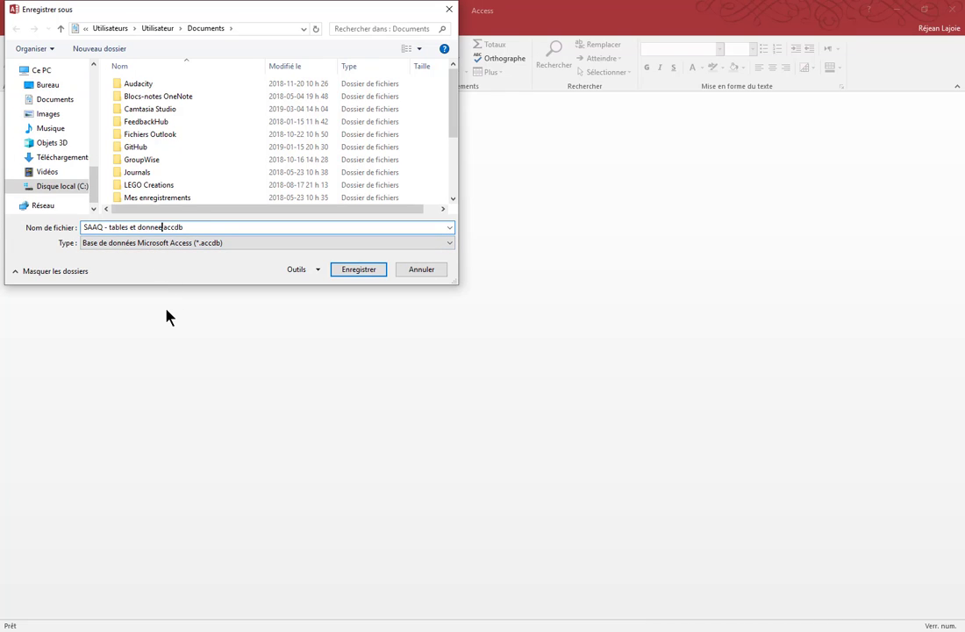
{"action": "key", "text": "BackSpace"}
{"action": "type", "text": "avec validations."}
{"action": "key", "text": "Return"}
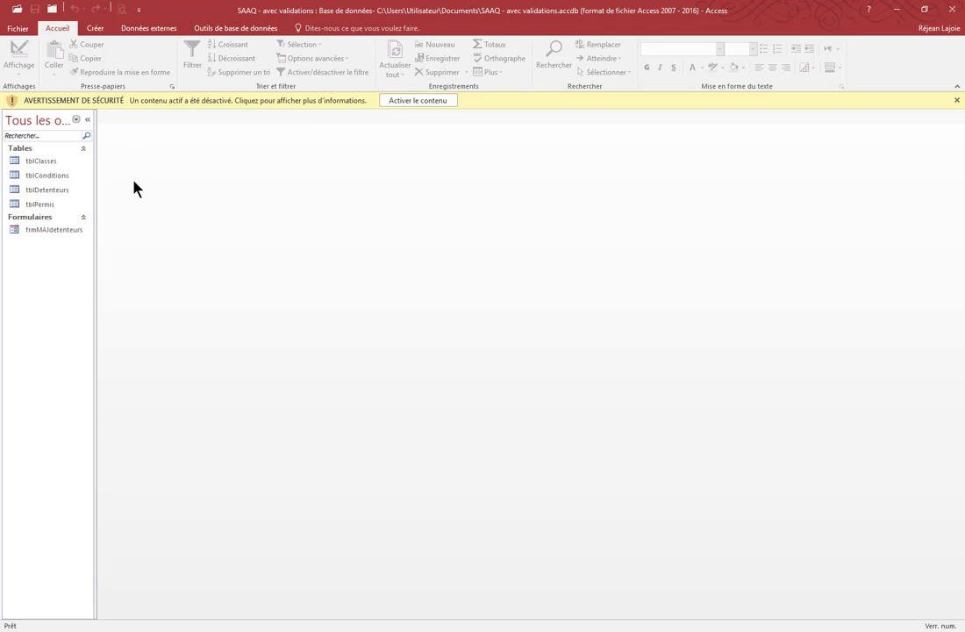
{"action": "left_click", "coordinate": [415, 101]}
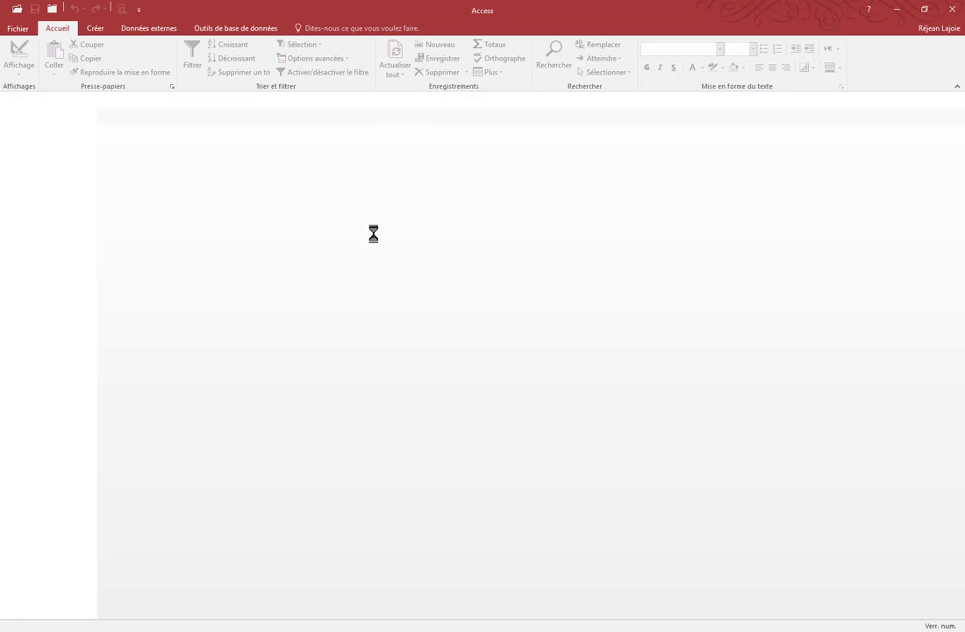
Highlight the exam PDF's instruction that all tblDetenteurs fields are mandatory, and open that table in design view in Access.
{"action": "key", "text": "alt+Tab"}
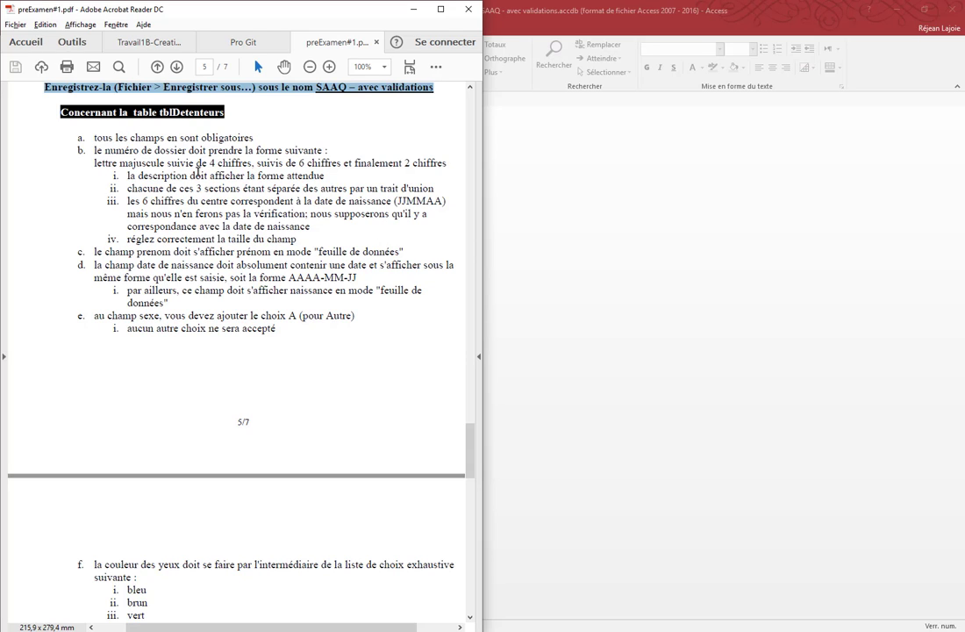
{"action": "left_click_drag", "start_coordinate": [254, 138], "coordinate": [93, 138]}
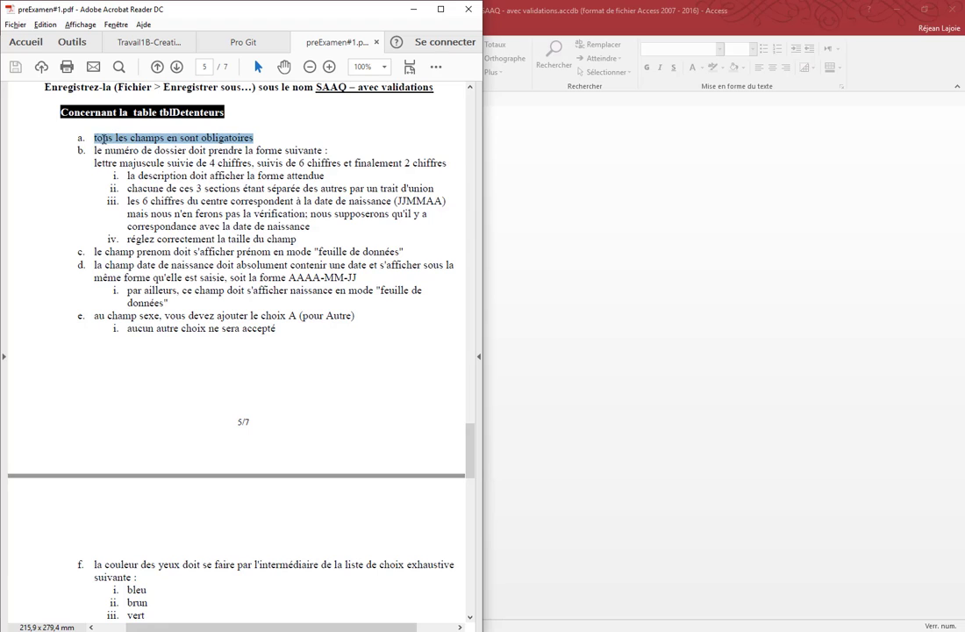
{"action": "key", "text": "alt+Tab"}
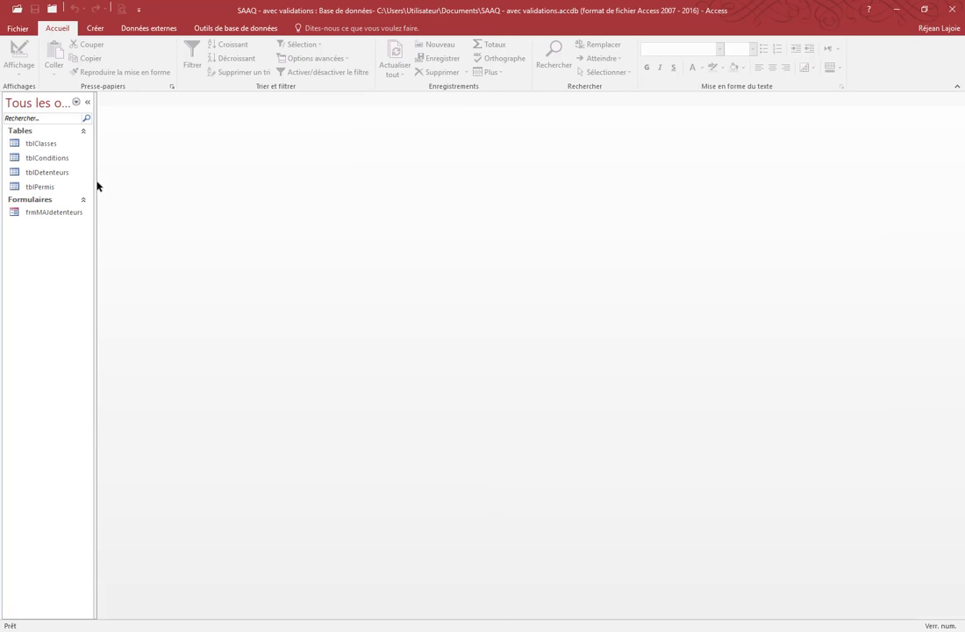
{"action": "right_click", "coordinate": [54, 172]}
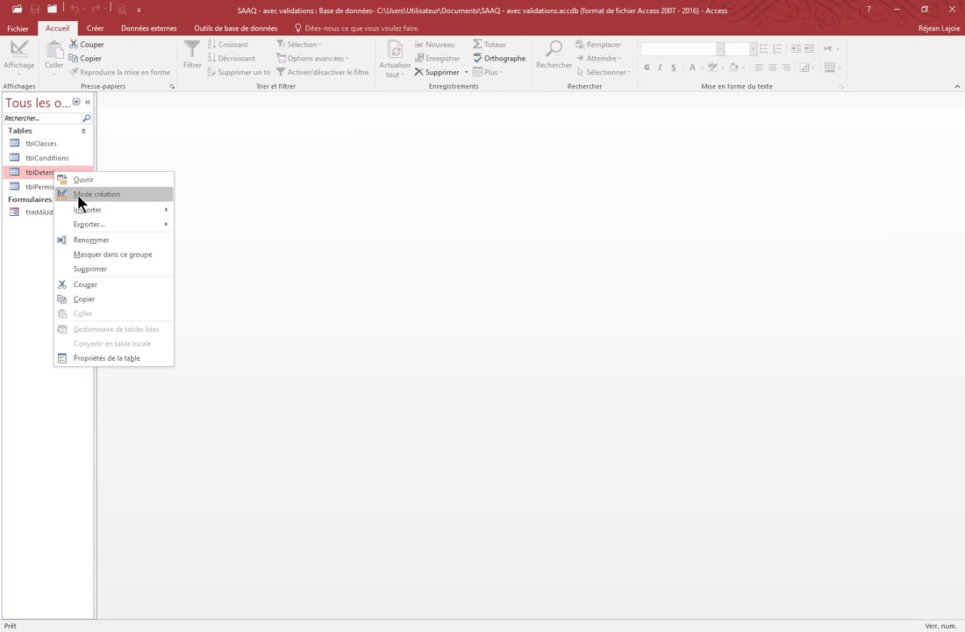
{"action": "left_click", "coordinate": [77, 199]}
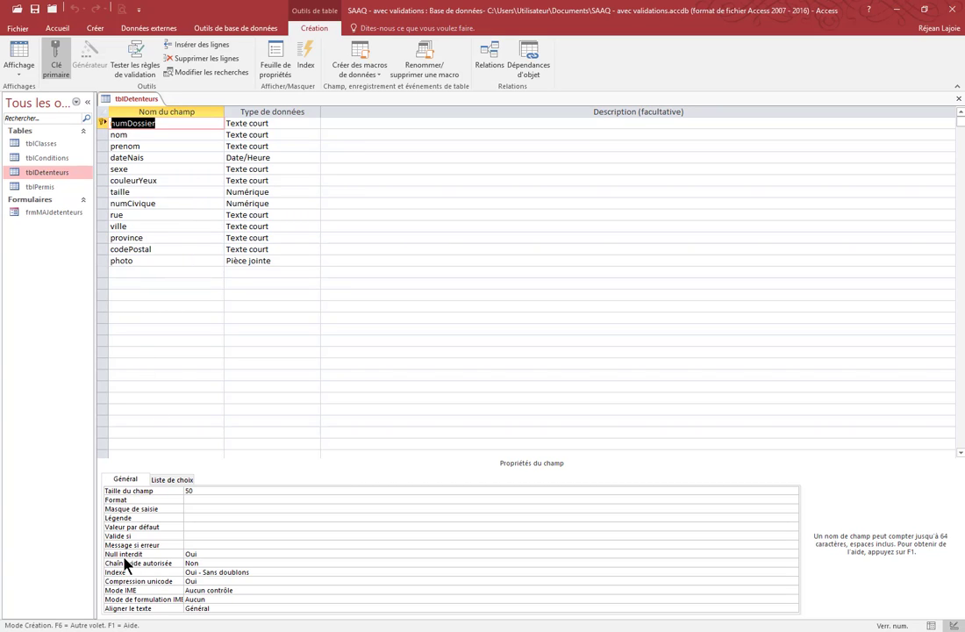
Make the nom and prenom fields mandatory, with Null interdit set to Oui and Chaîne vide autorisée set to Non.
{"action": "left_click", "coordinate": [138, 136]}
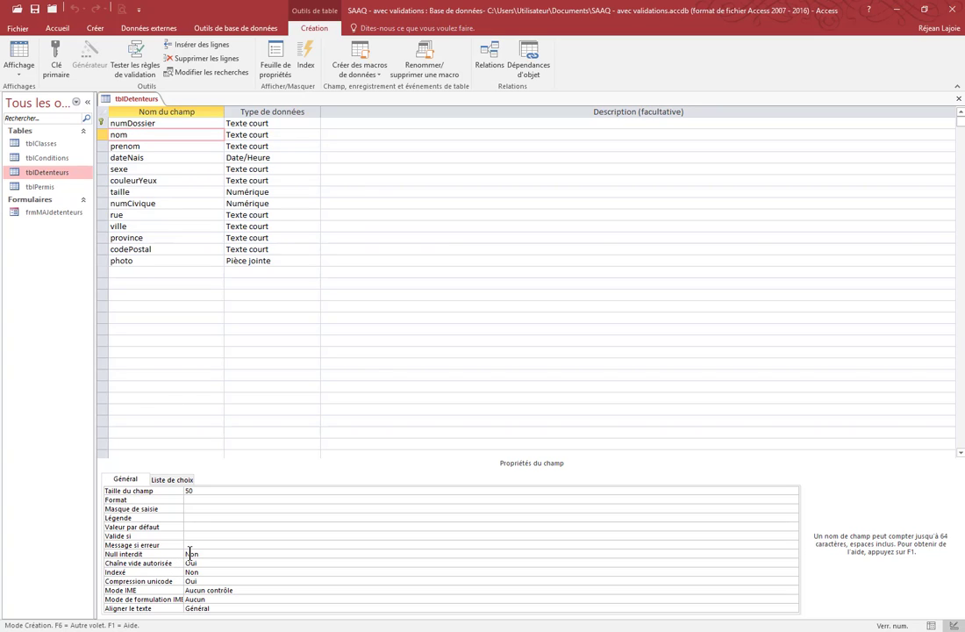
{"action": "left_click", "coordinate": [191, 552]}
{"action": "double_click", "coordinate": [191, 553]}
{"action": "left_click", "coordinate": [191, 562]}
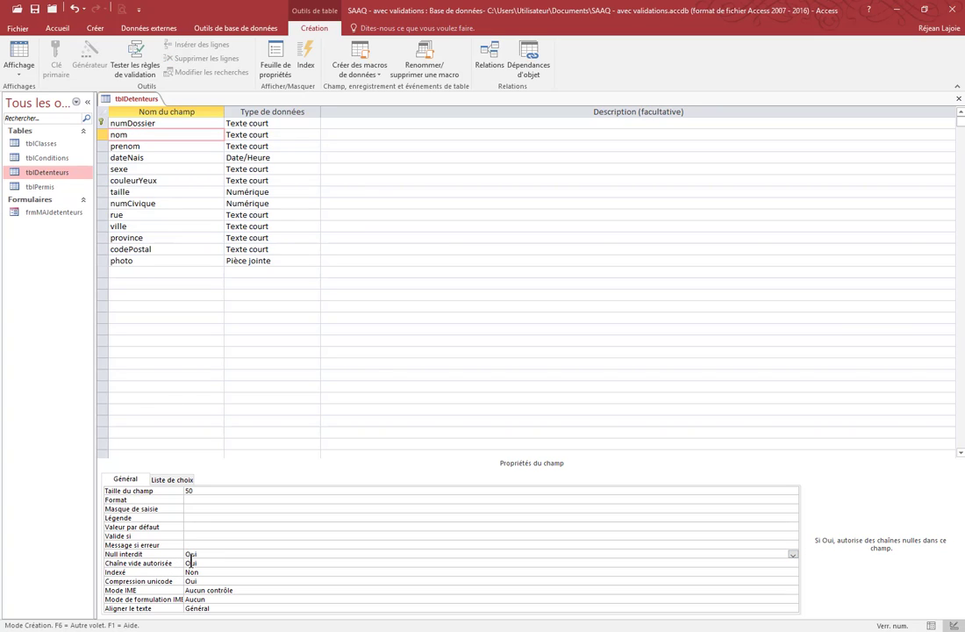
{"action": "left_click", "coordinate": [156, 147]}
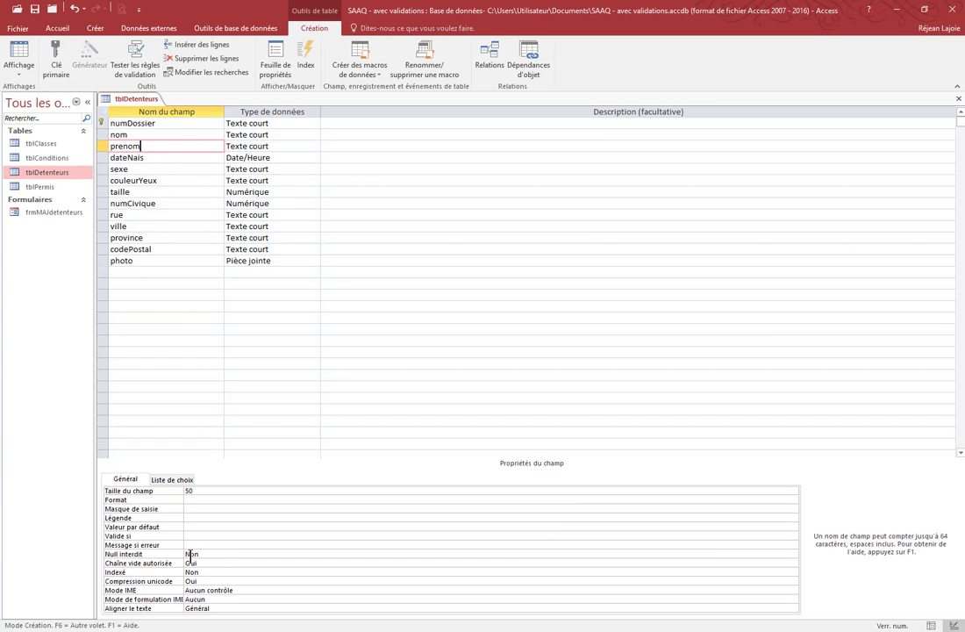
{"action": "left_click", "coordinate": [190, 553]}
{"action": "double_click", "coordinate": [190, 562]}
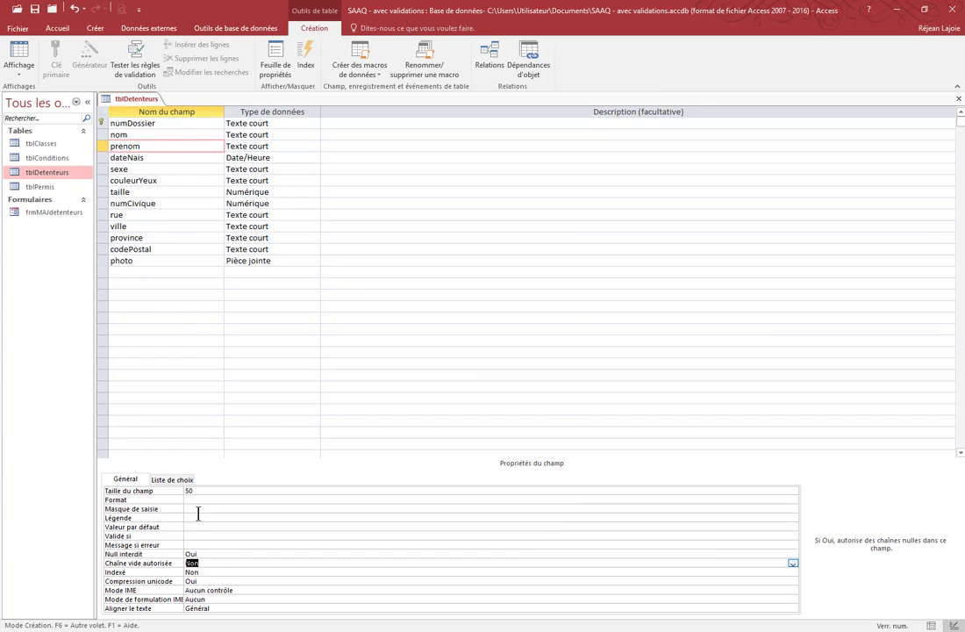
Make the dateNais field mandatory by setting Null interdit to Oui.
{"action": "left_click", "coordinate": [164, 147]}
{"action": "left_click", "coordinate": [161, 158]}
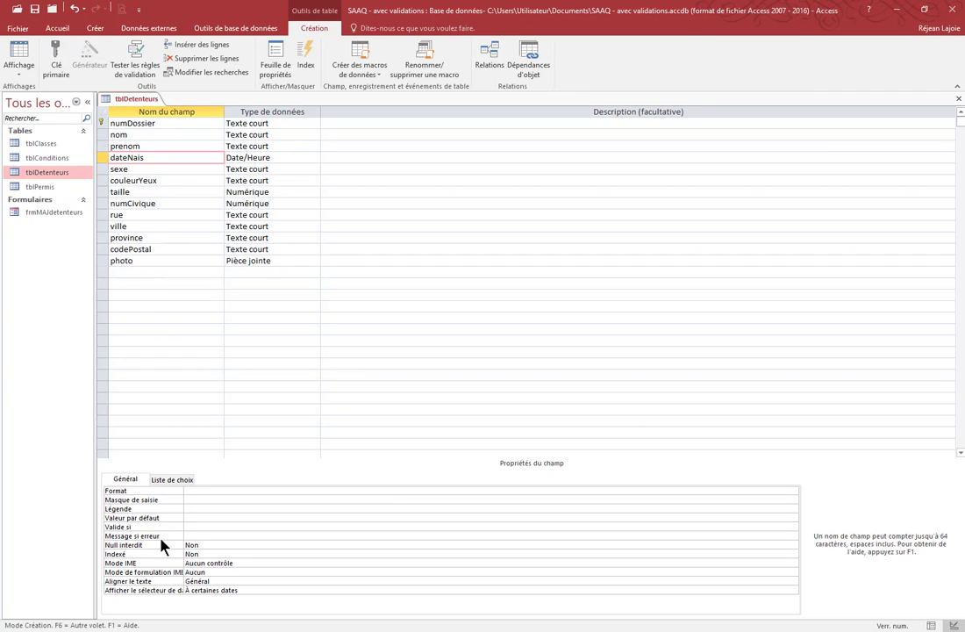
{"action": "double_click", "coordinate": [190, 545]}
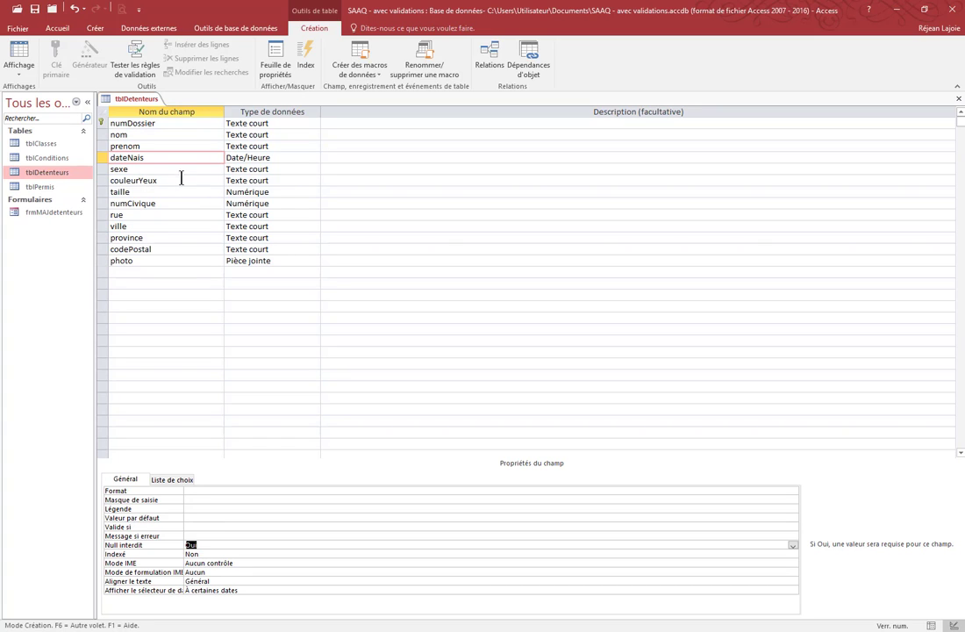
Set Null interdit to Oui and Chaîne vide autorisée to Non for the sexe and couleurYeux fields.
{"action": "left_click", "coordinate": [170, 168]}
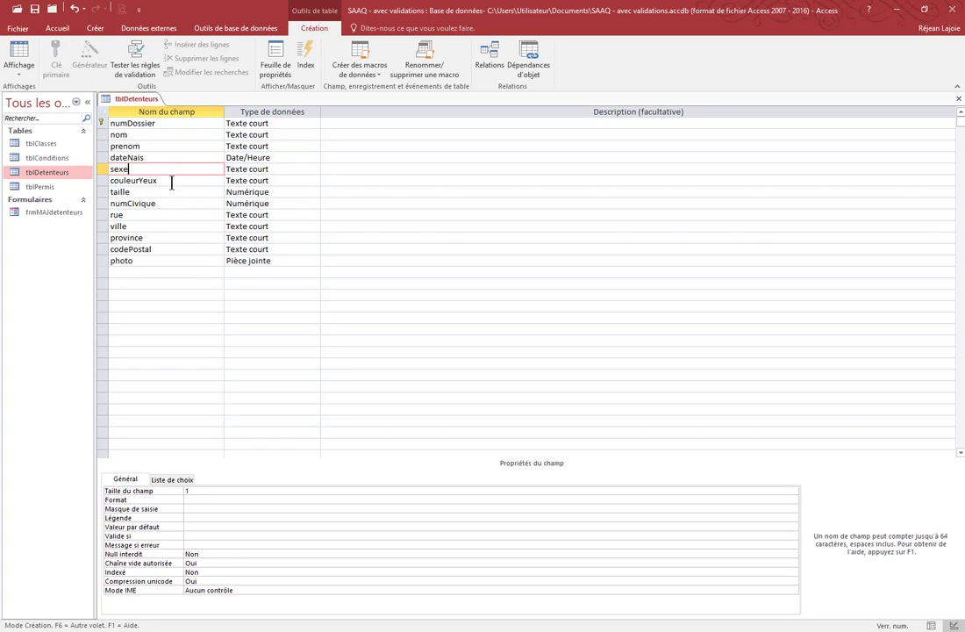
{"action": "double_click", "coordinate": [189, 554]}
{"action": "double_click", "coordinate": [190, 562]}
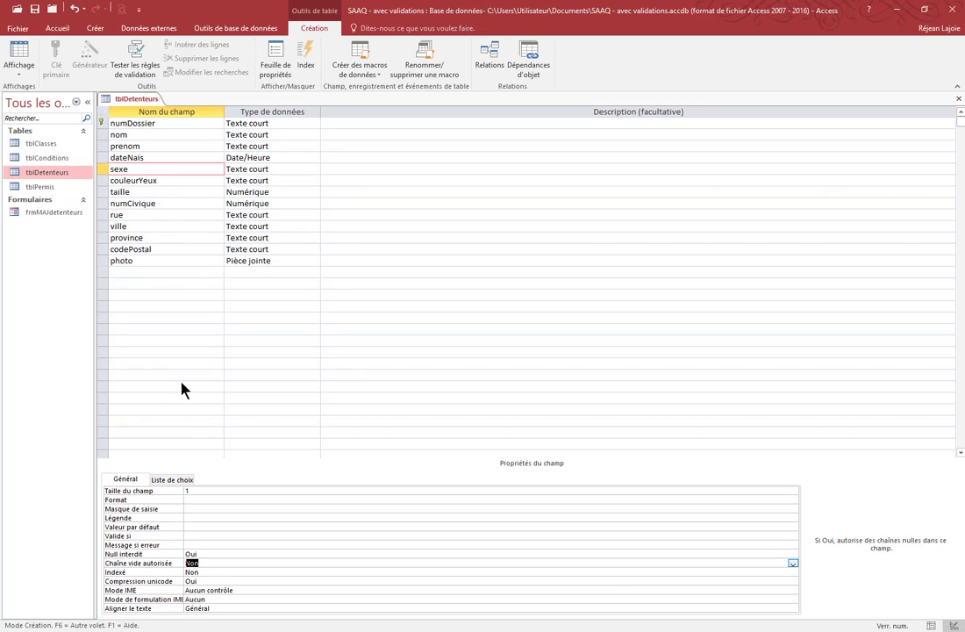
{"action": "left_click", "coordinate": [155, 169]}
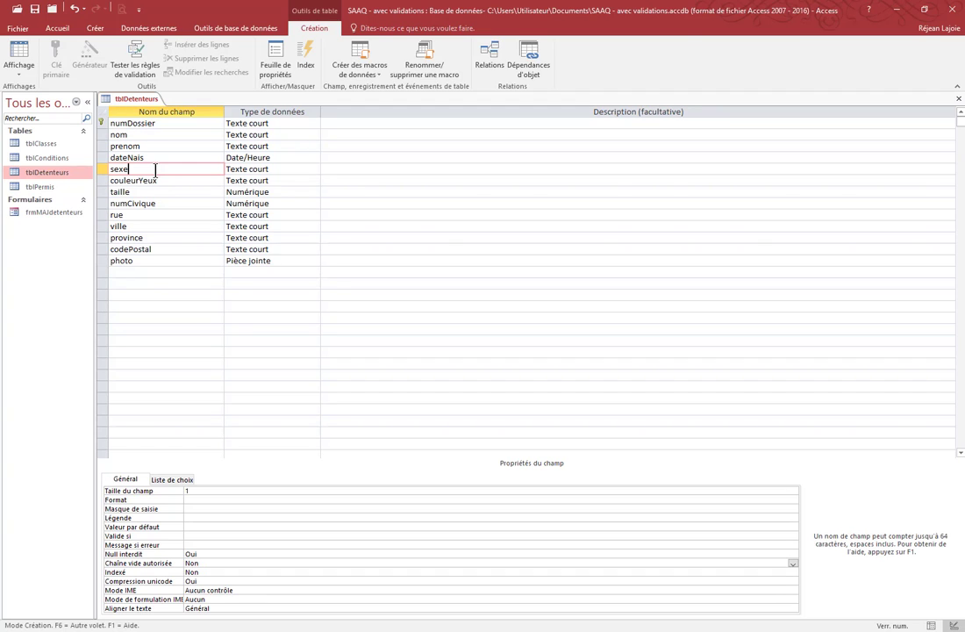
{"action": "left_click", "coordinate": [160, 180]}
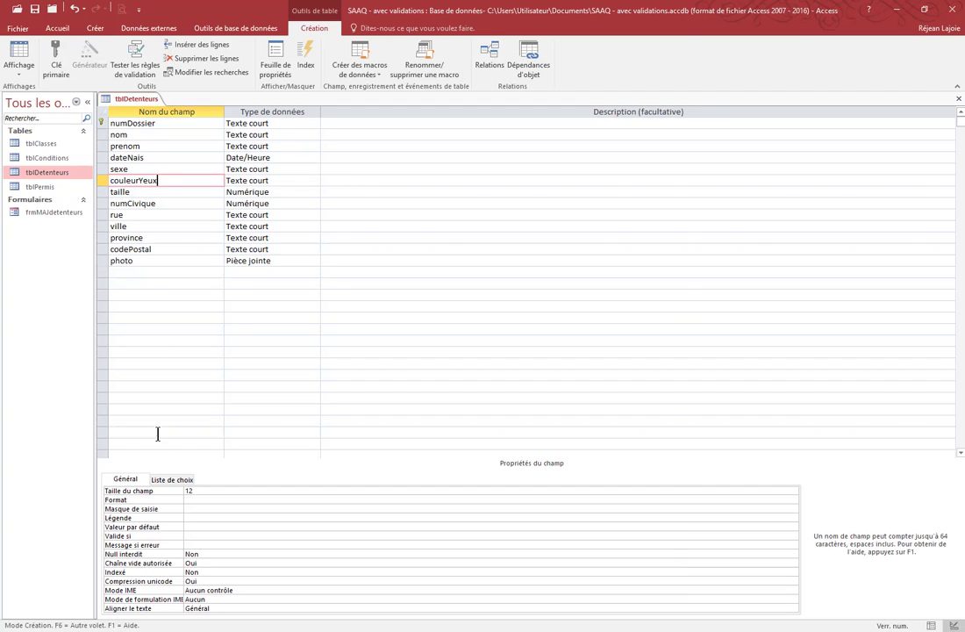
{"action": "double_click", "coordinate": [188, 554]}
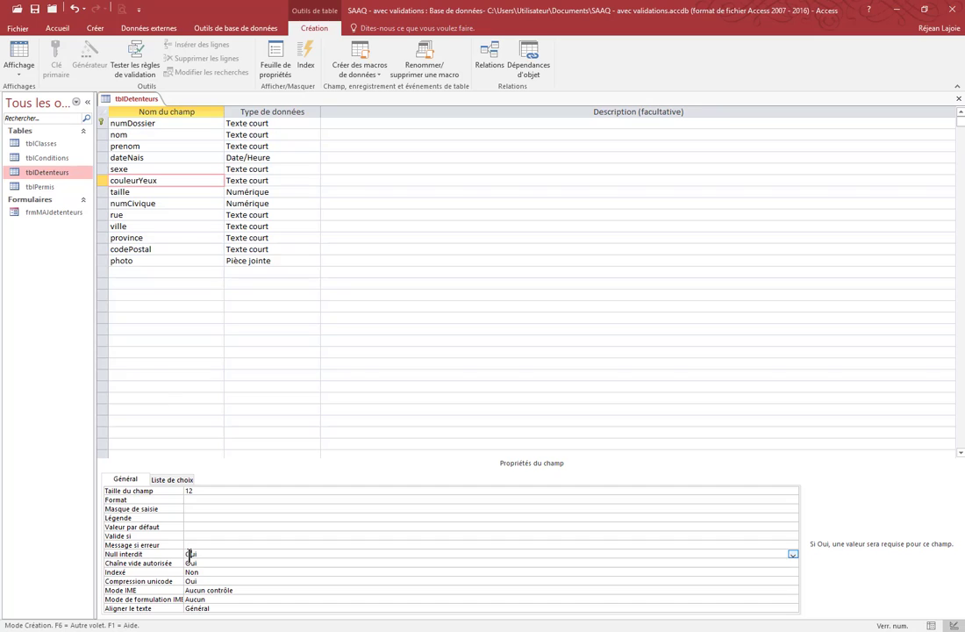
{"action": "double_click", "coordinate": [193, 563]}
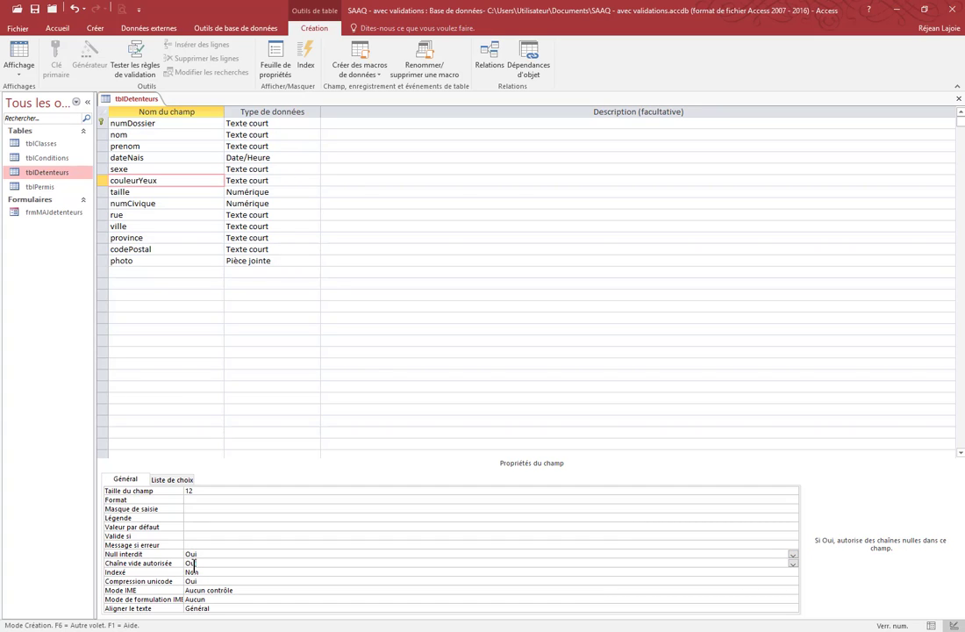
Set Null interdit to Oui for the numeric fields taille and numCivique.
{"action": "left_click", "coordinate": [140, 191]}
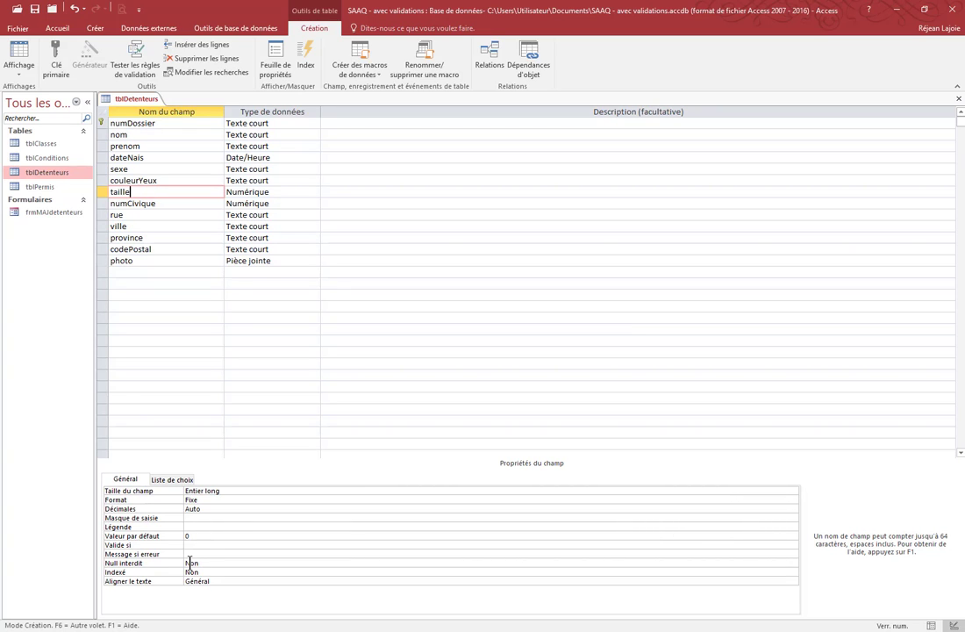
{"action": "double_click", "coordinate": [190, 562]}
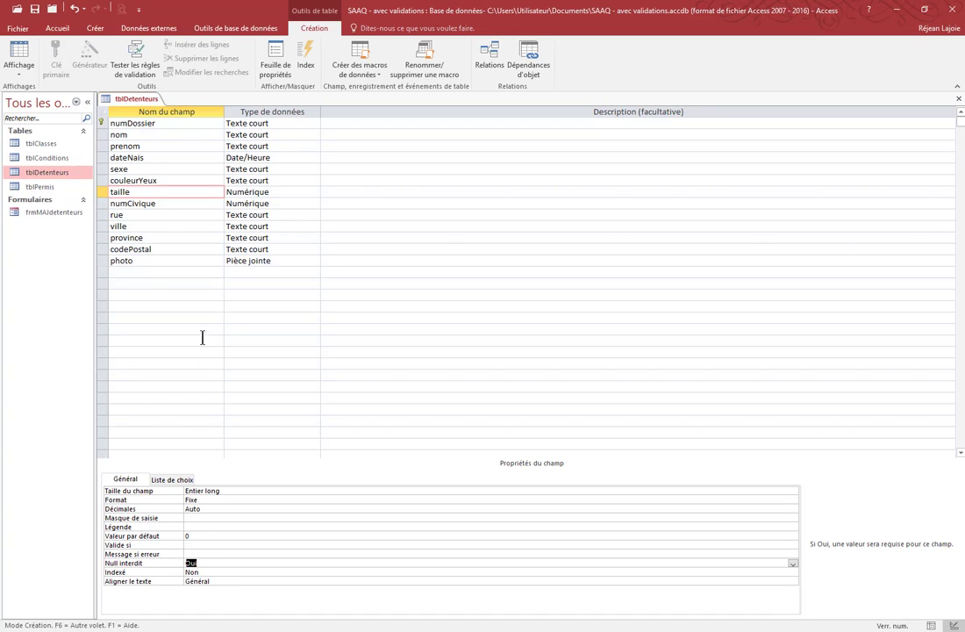
{"action": "left_click", "coordinate": [141, 189]}
{"action": "key", "text": "Down"}
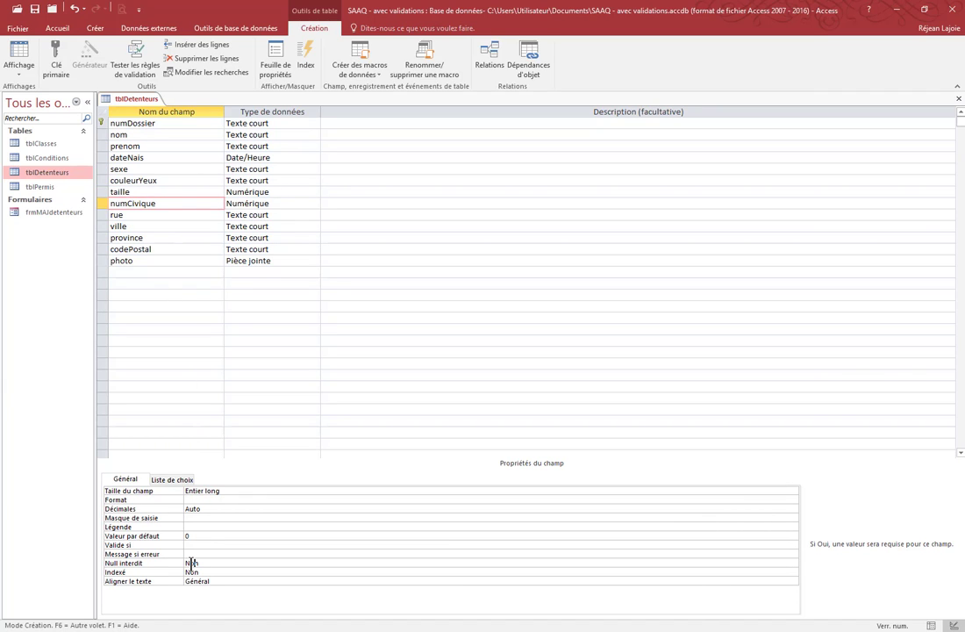
{"action": "double_click", "coordinate": [192, 562]}
Make the rue and ville fields mandatory, with Null interdit Oui and Chaîne vide autorisée Non.
{"action": "left_click", "coordinate": [157, 214]}
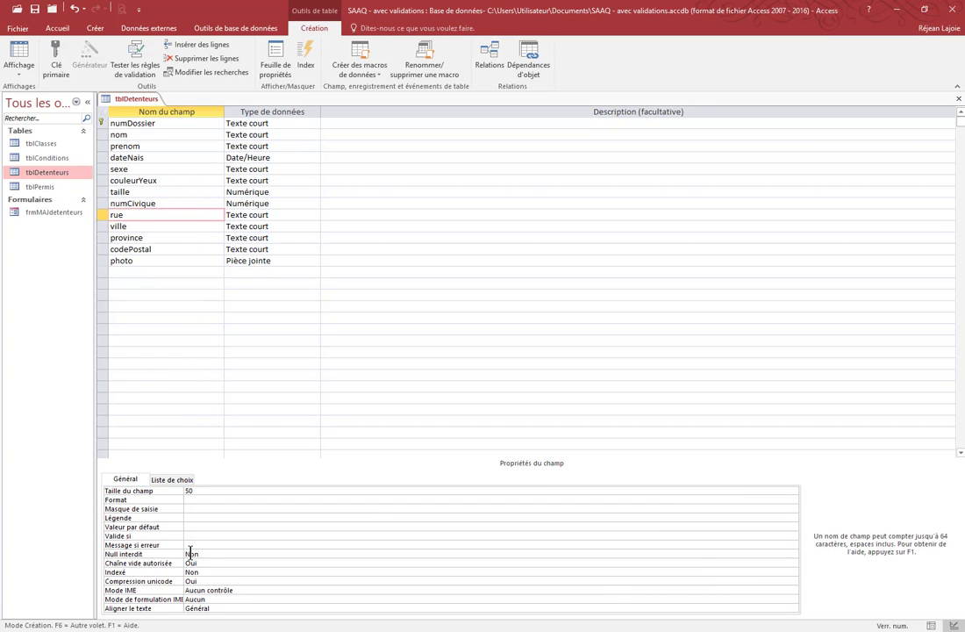
{"action": "left_click", "coordinate": [191, 545]}
{"action": "left_click", "coordinate": [191, 553]}
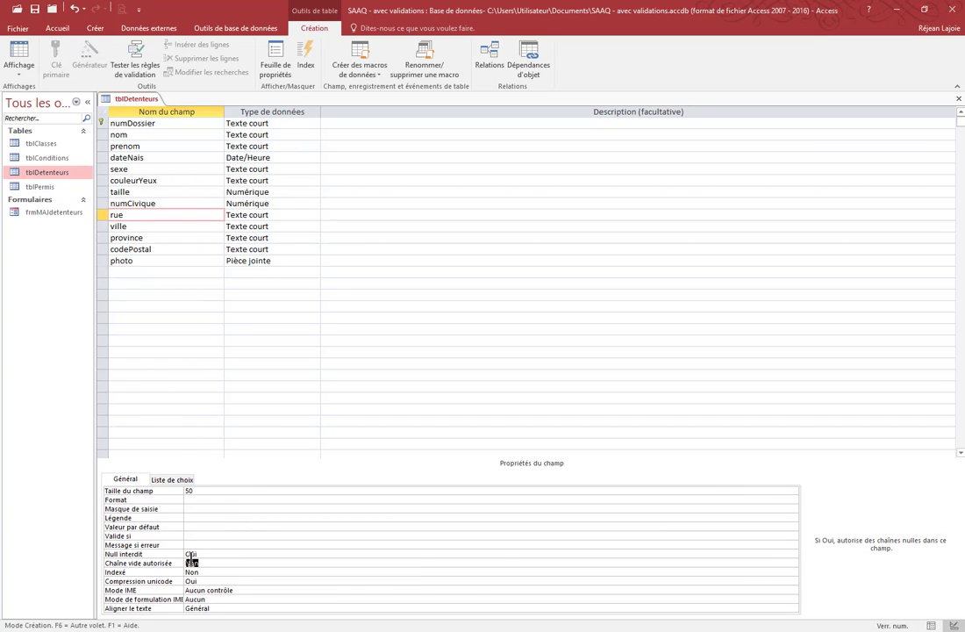
{"action": "double_click", "coordinate": [192, 562]}
{"action": "left_click", "coordinate": [166, 226]}
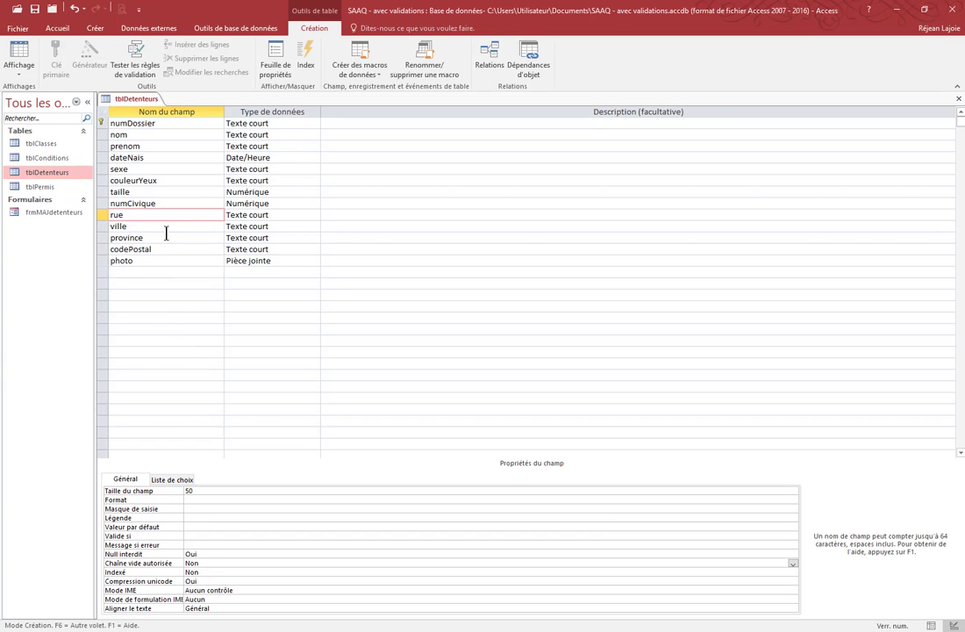
{"action": "double_click", "coordinate": [188, 554]}
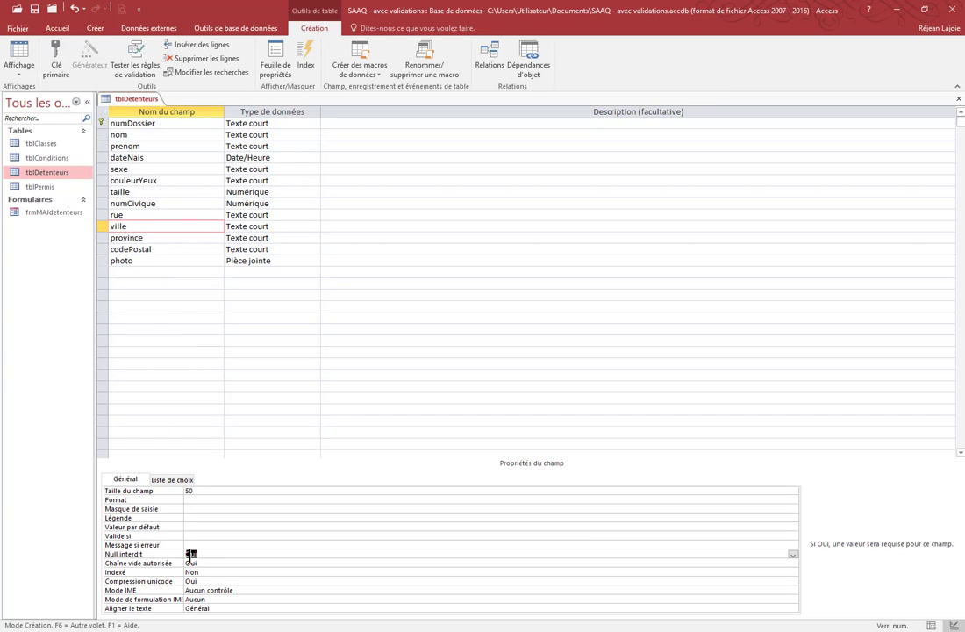
{"action": "double_click", "coordinate": [188, 562]}
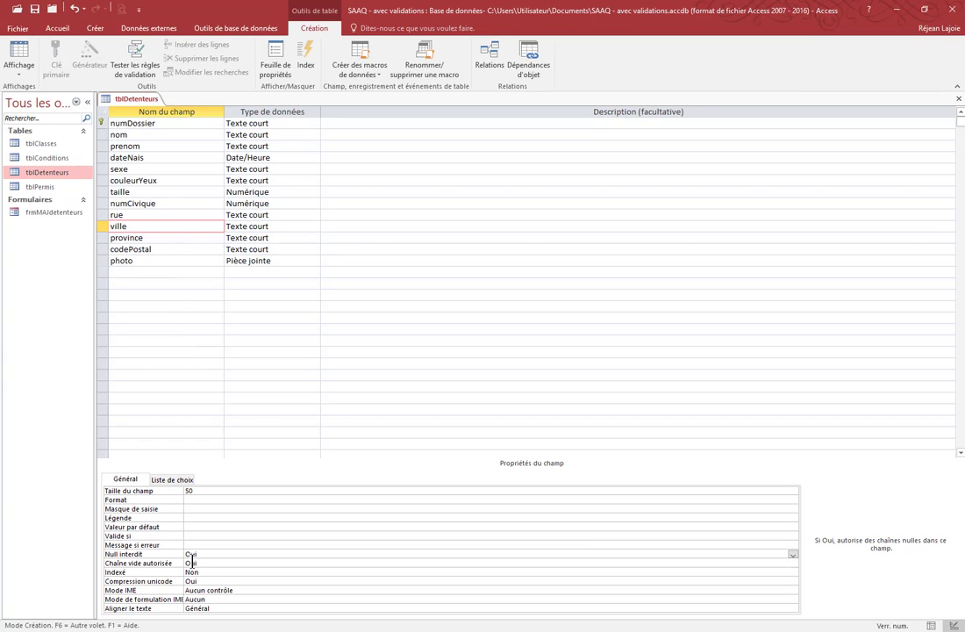
Set Null interdit to Oui for province, codePostal and photo, and Chaîne vide autorisée to Non for province and codePostal.
{"action": "left_click", "coordinate": [172, 238]}
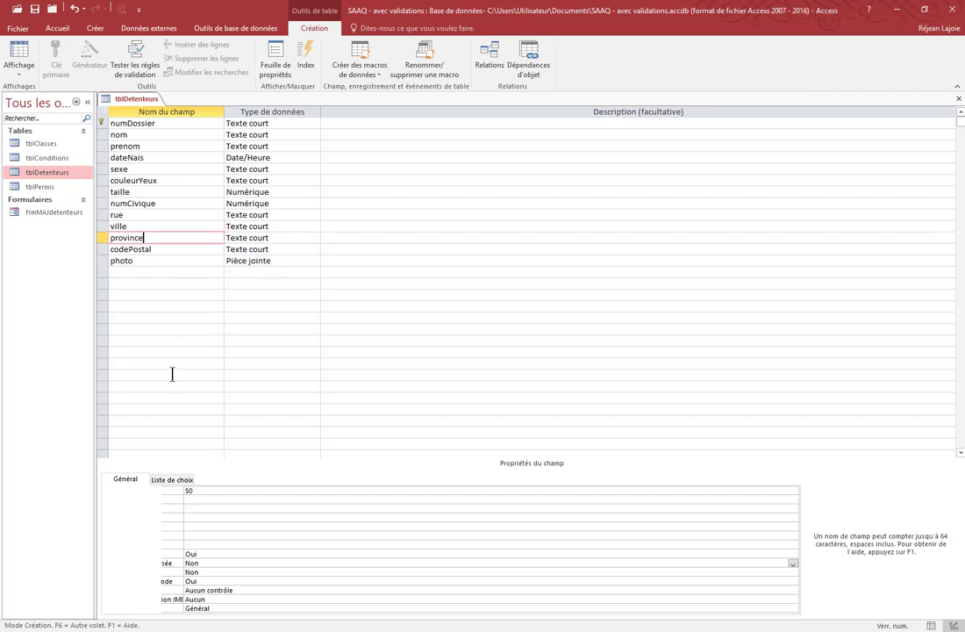
{"action": "double_click", "coordinate": [189, 554]}
{"action": "double_click", "coordinate": [189, 562]}
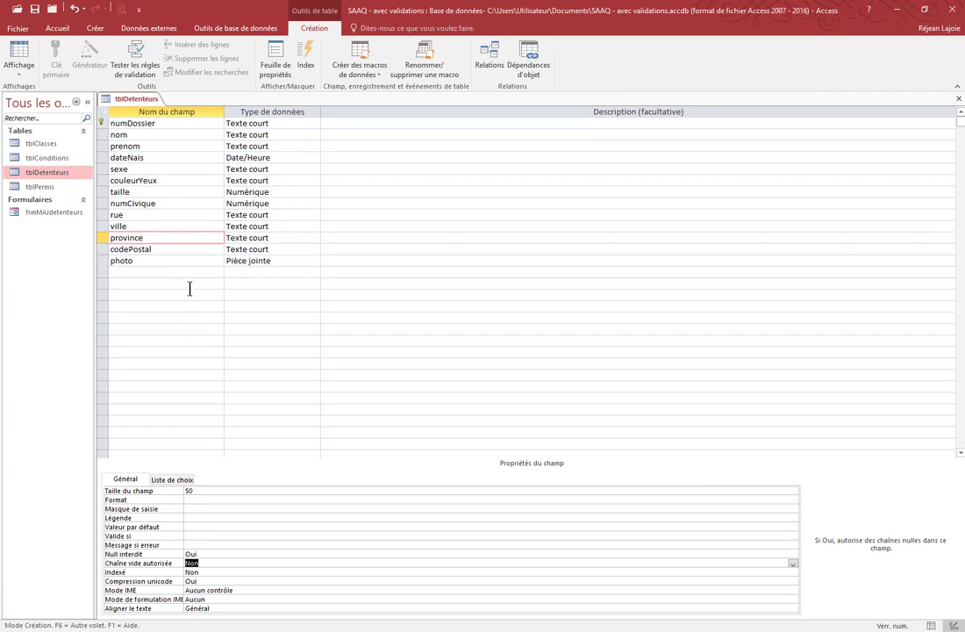
{"action": "left_click", "coordinate": [170, 250]}
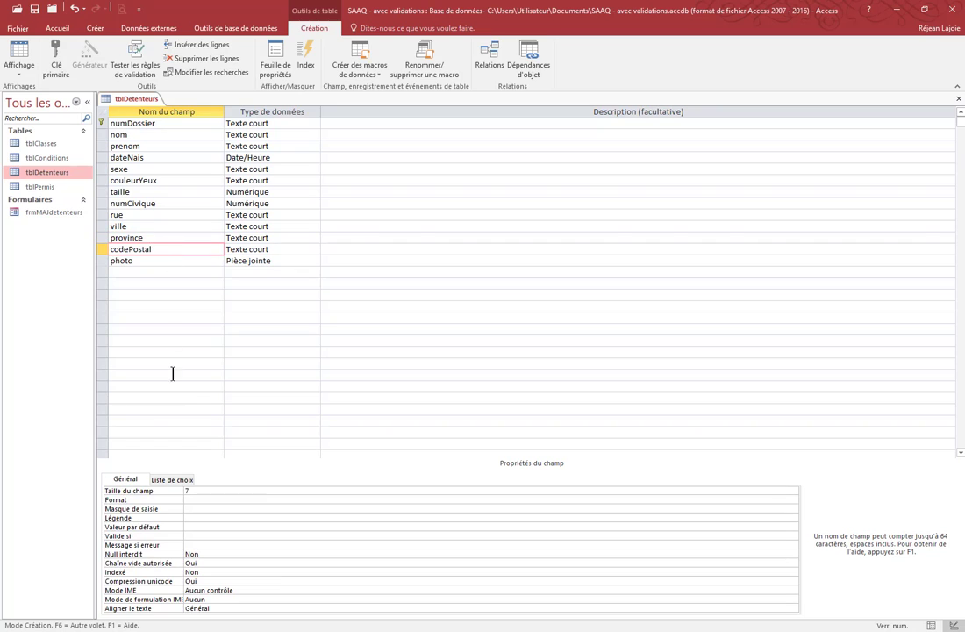
{"action": "left_click", "coordinate": [189, 553]}
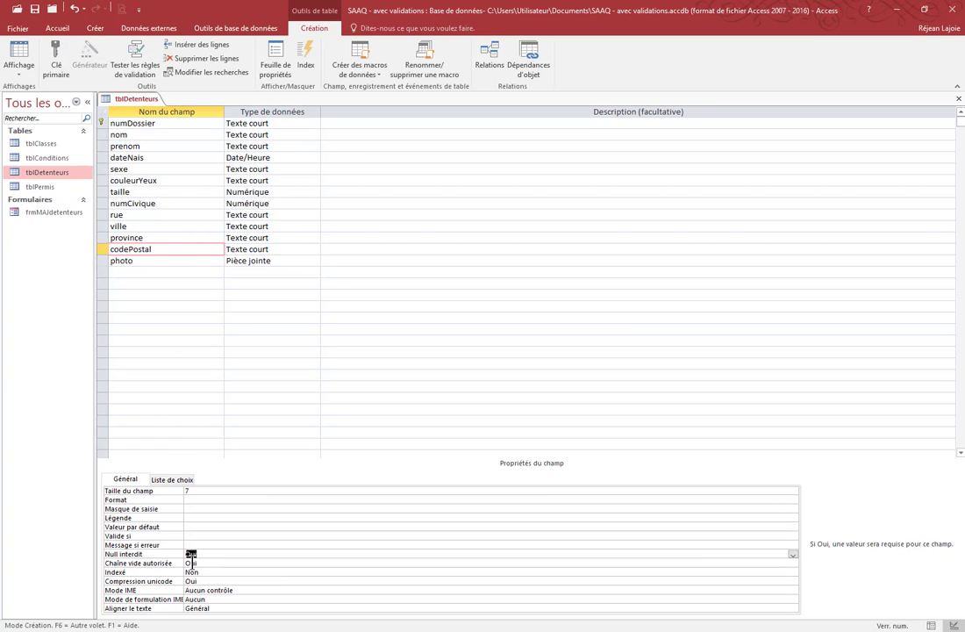
{"action": "double_click", "coordinate": [190, 554]}
{"action": "double_click", "coordinate": [190, 562]}
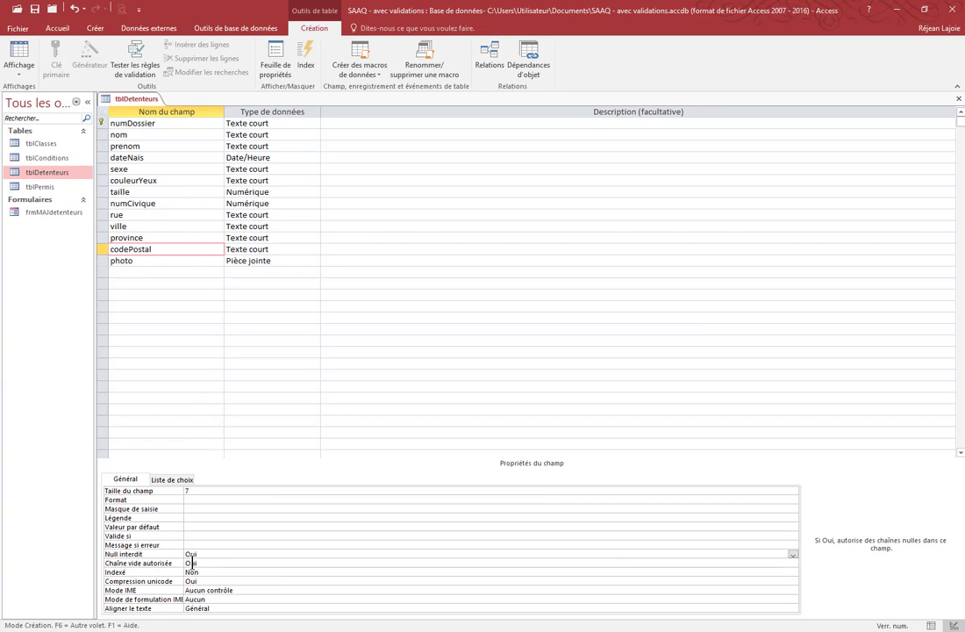
{"action": "left_click", "coordinate": [148, 260]}
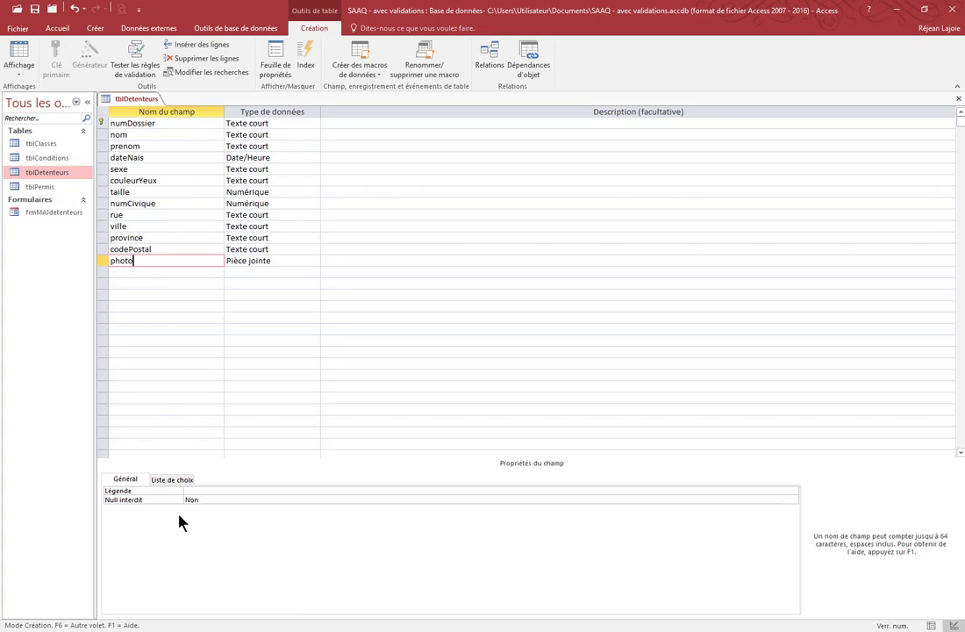
{"action": "double_click", "coordinate": [190, 499]}
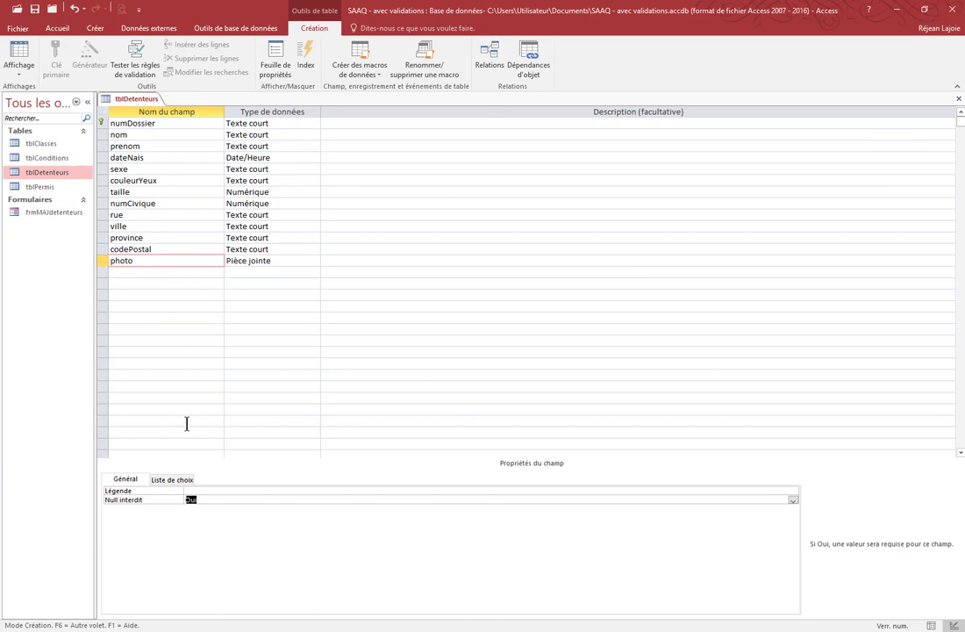
Place the Access window side by side with the exam PDF and select the numDossier field of tblDetenteurs.
{"action": "key", "text": "alt+Tab"}
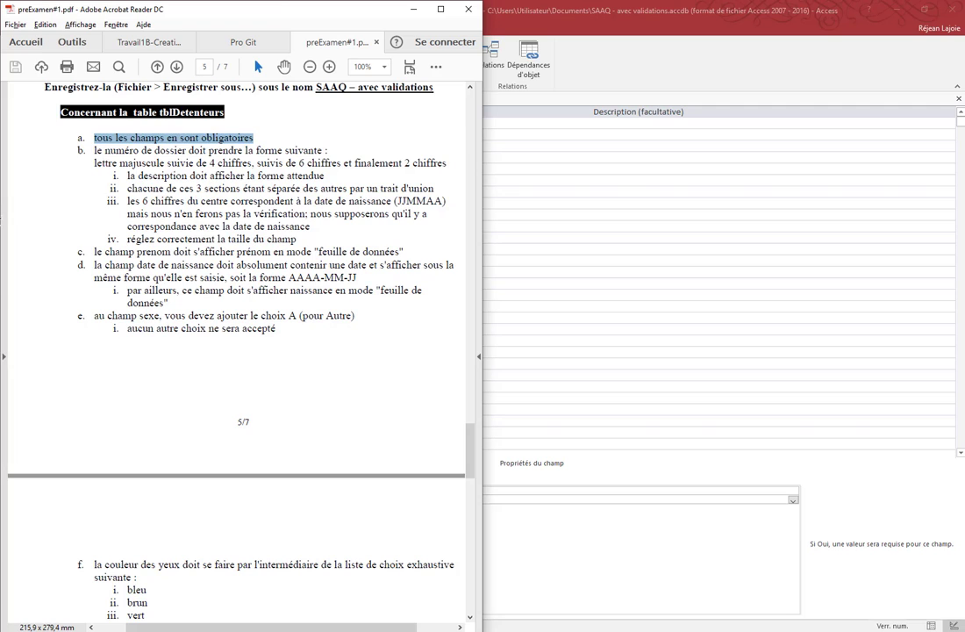
{"action": "left_click", "coordinate": [86, 241]}
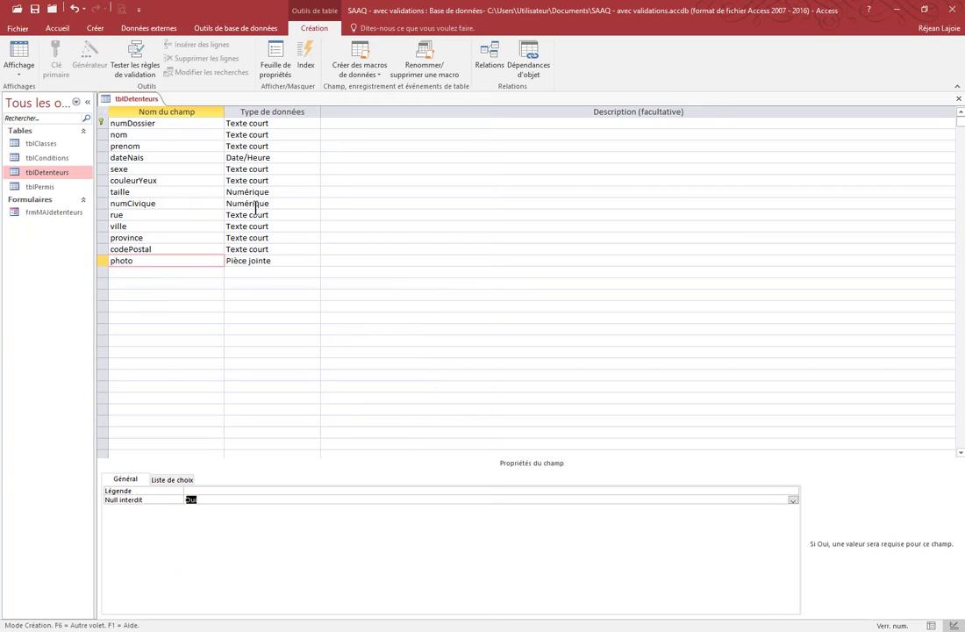
{"action": "double_click", "coordinate": [237, 10]}
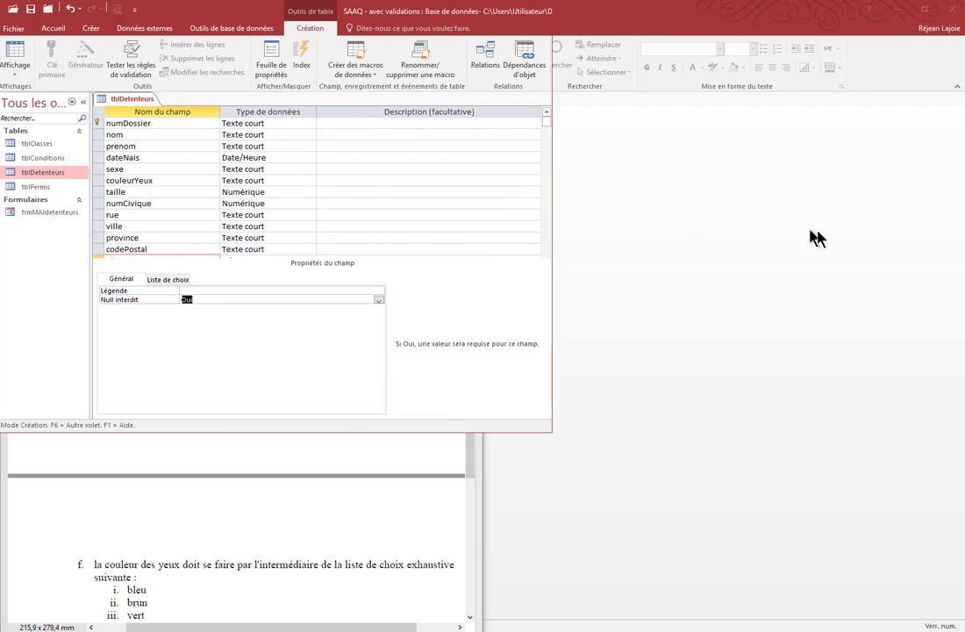
{"action": "key", "text": "super+Right"}
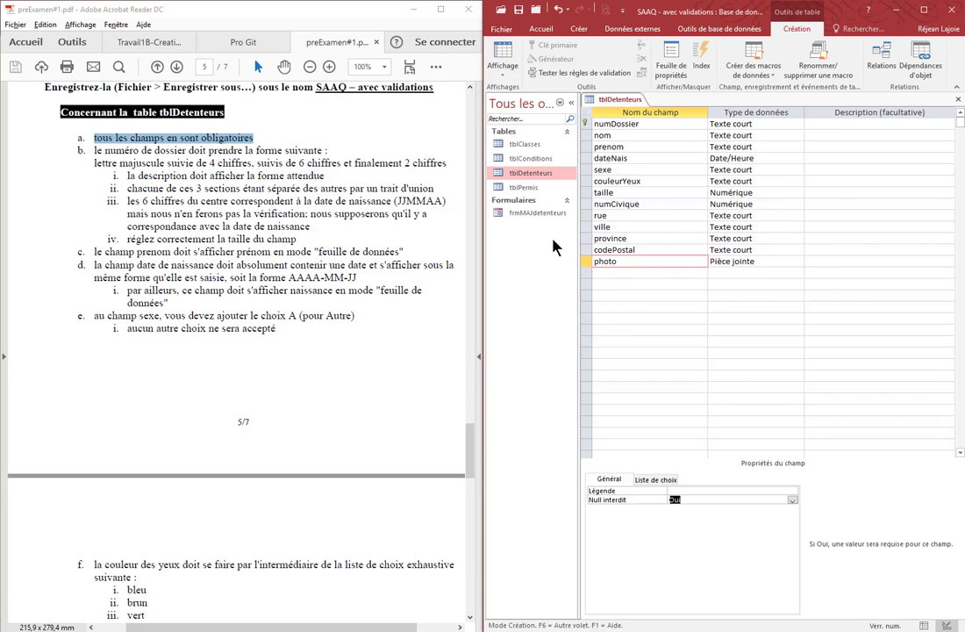
{"action": "left_click", "coordinate": [640, 125]}
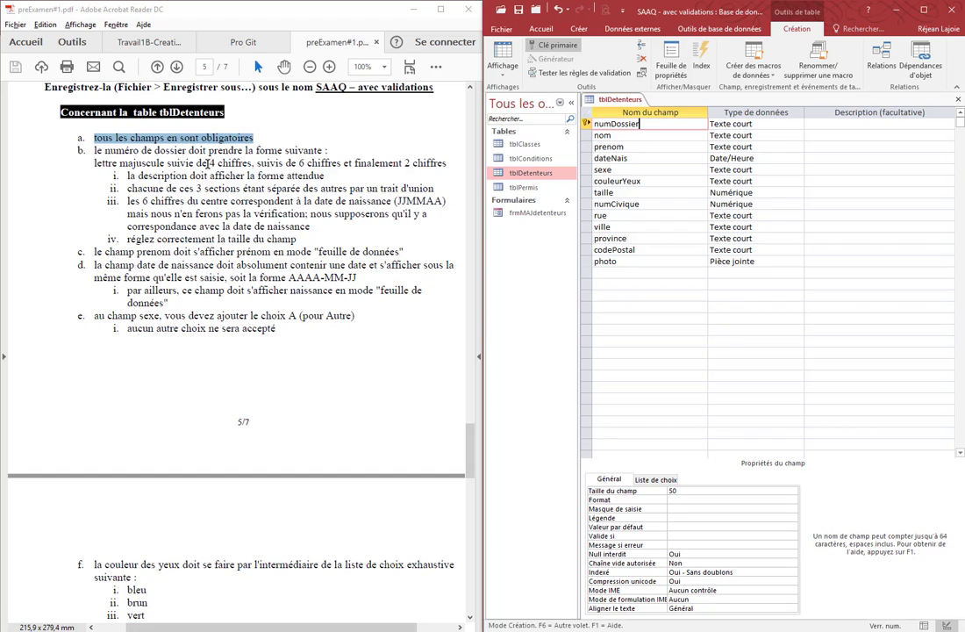
Examine the PDF instructions for the required format and length of the file number's sections.
{"action": "left_click_drag", "start_coordinate": [252, 164], "coordinate": [212, 164]}
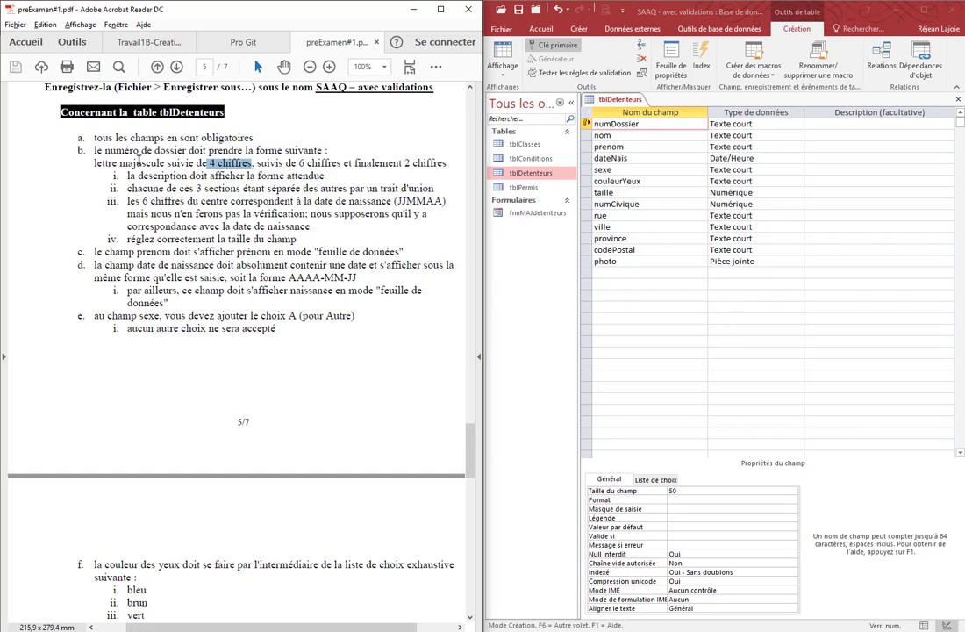
{"action": "left_click", "coordinate": [205, 168]}
{"action": "double_click", "coordinate": [303, 165]}
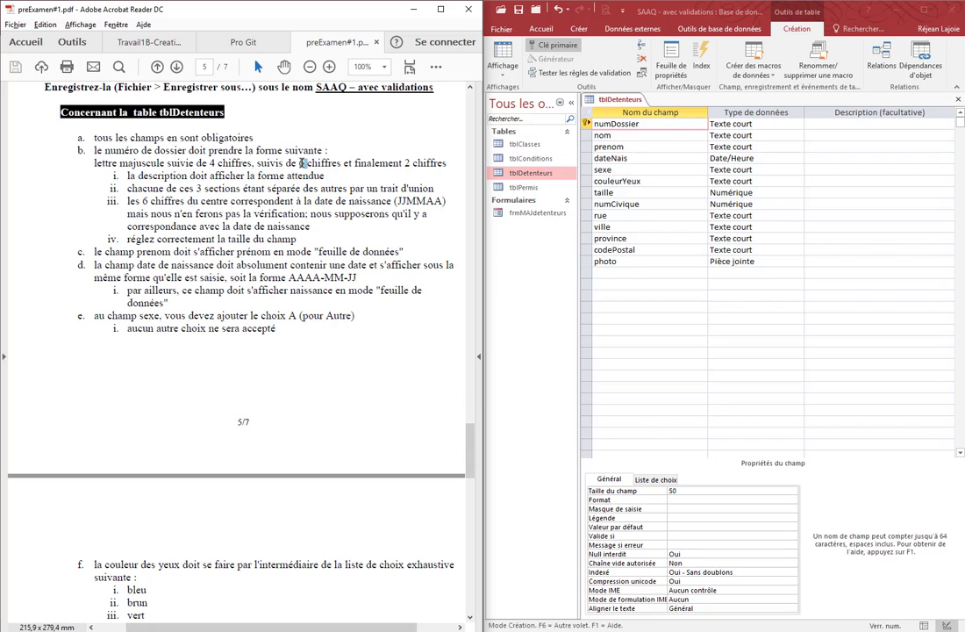
{"action": "double_click", "coordinate": [407, 163]}
{"action": "double_click", "coordinate": [153, 161]}
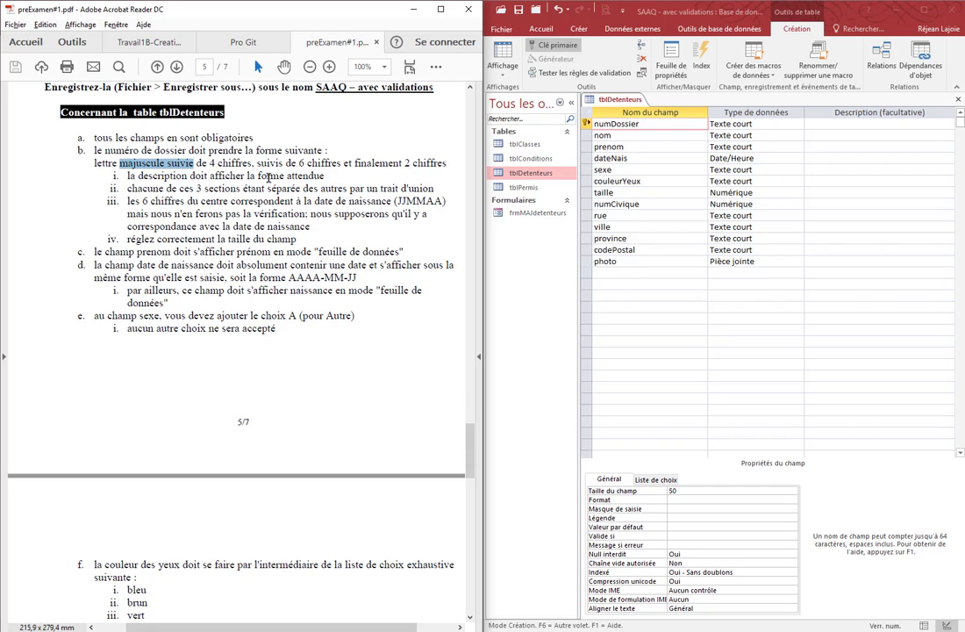
{"action": "left_click_drag", "start_coordinate": [298, 164], "coordinate": [257, 164]}
{"action": "left_click", "coordinate": [392, 164]}
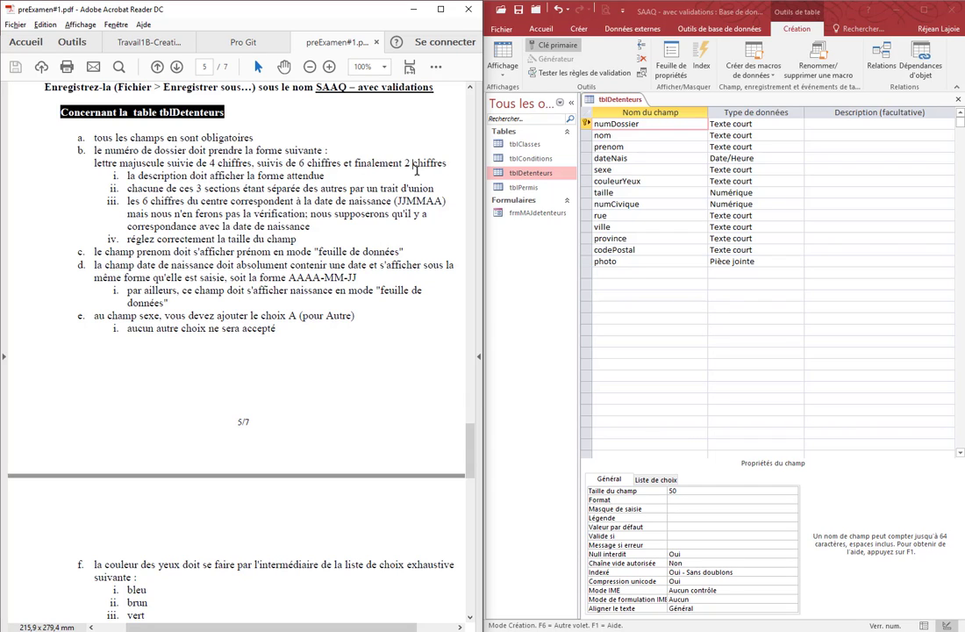
Set the numDossier field size to 16 and begin its input mask with >L.
{"action": "left_click", "coordinate": [693, 489]}
{"action": "left_click", "coordinate": [653, 496]}
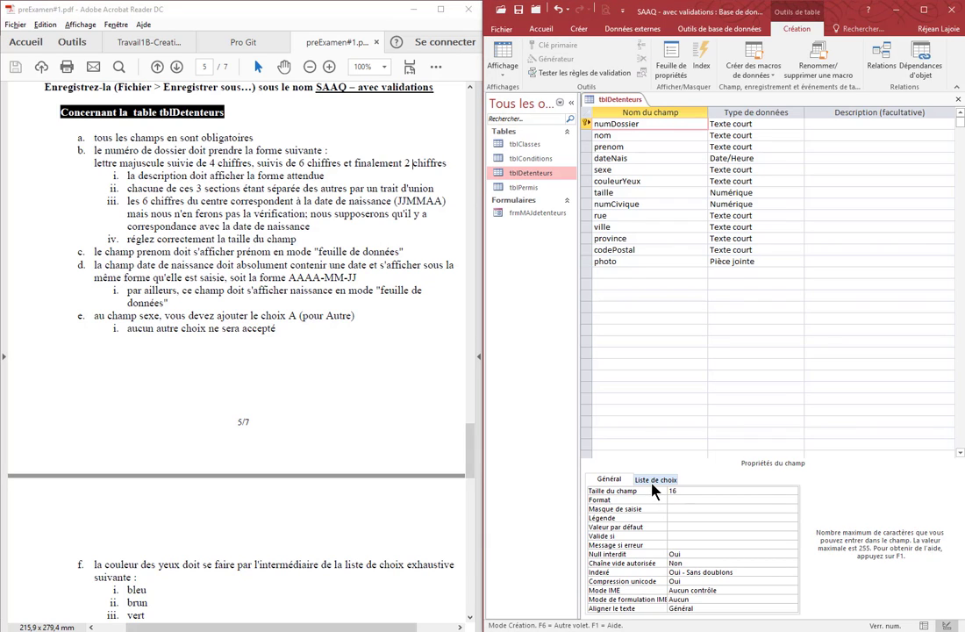
{"action": "left_click", "coordinate": [678, 509]}
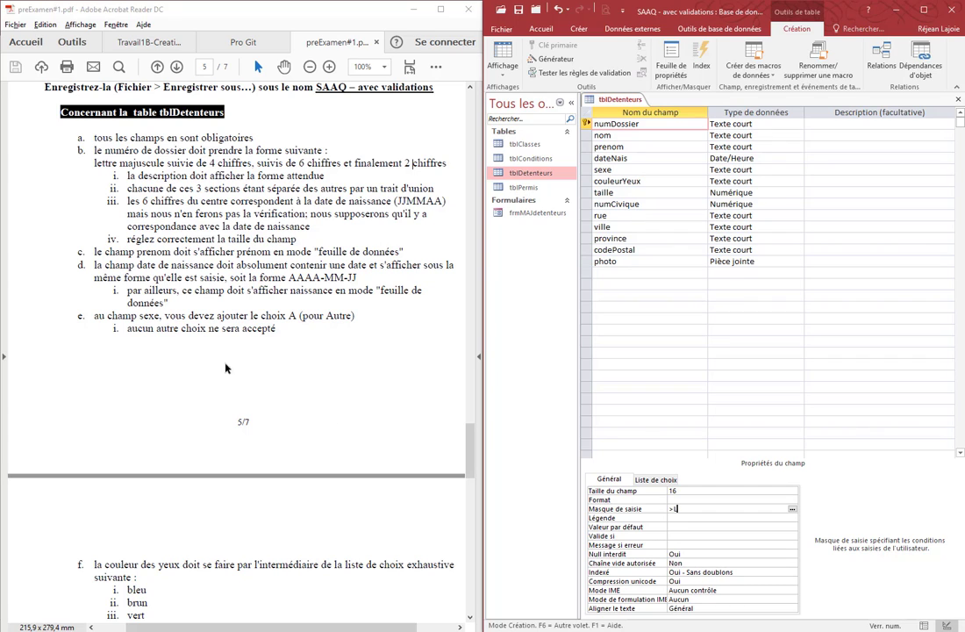
Check the file number on the sample driver's licence in the PDF and set the numDossier field size to 15.
{"action": "left_click", "coordinate": [280, 359]}
{"action": "scroll", "coordinate": [220, 359], "scroll_direction": "up", "scroll_amount": 3}
{"action": "scroll", "coordinate": [220, 359], "scroll_direction": "up", "scroll_amount": 6}
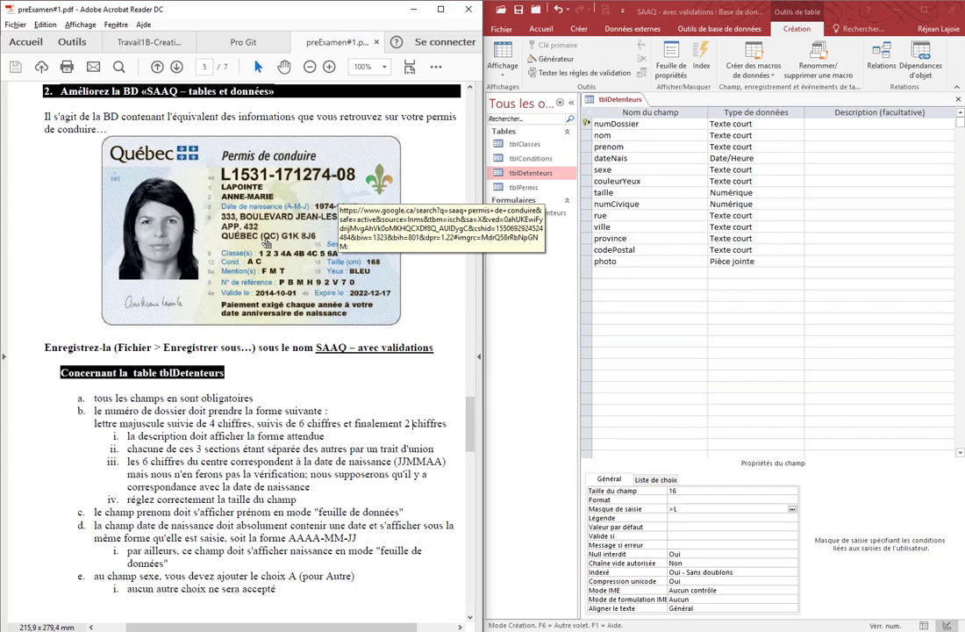
{"action": "scroll", "coordinate": [264, 239], "scroll_direction": "down", "scroll_amount": 1}
{"action": "scroll", "coordinate": [263, 239], "scroll_direction": "down", "scroll_amount": 2}
{"action": "scroll", "coordinate": [263, 239], "scroll_direction": "up", "scroll_amount": 1}
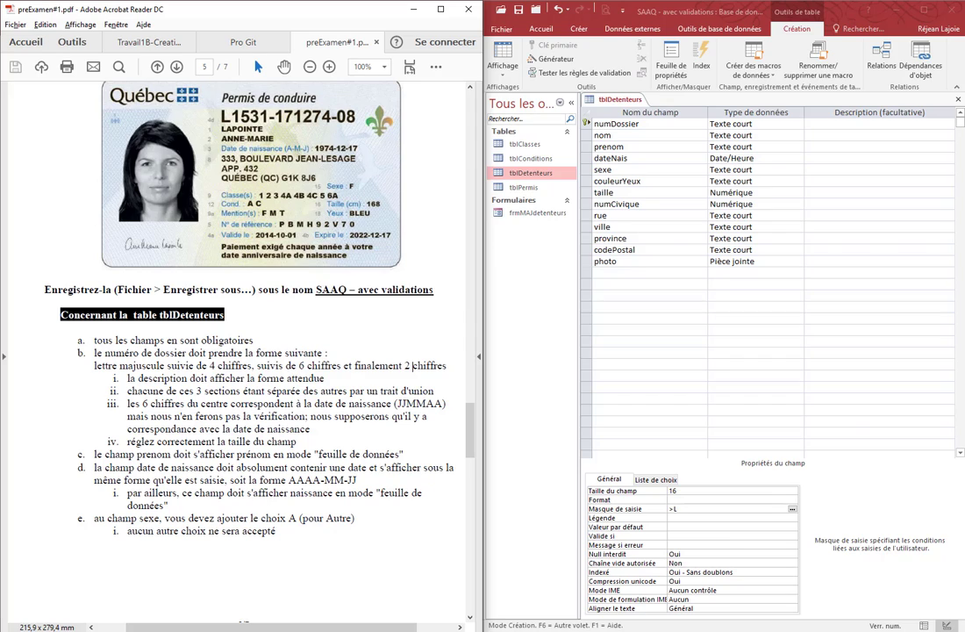
{"action": "left_click", "coordinate": [667, 491]}
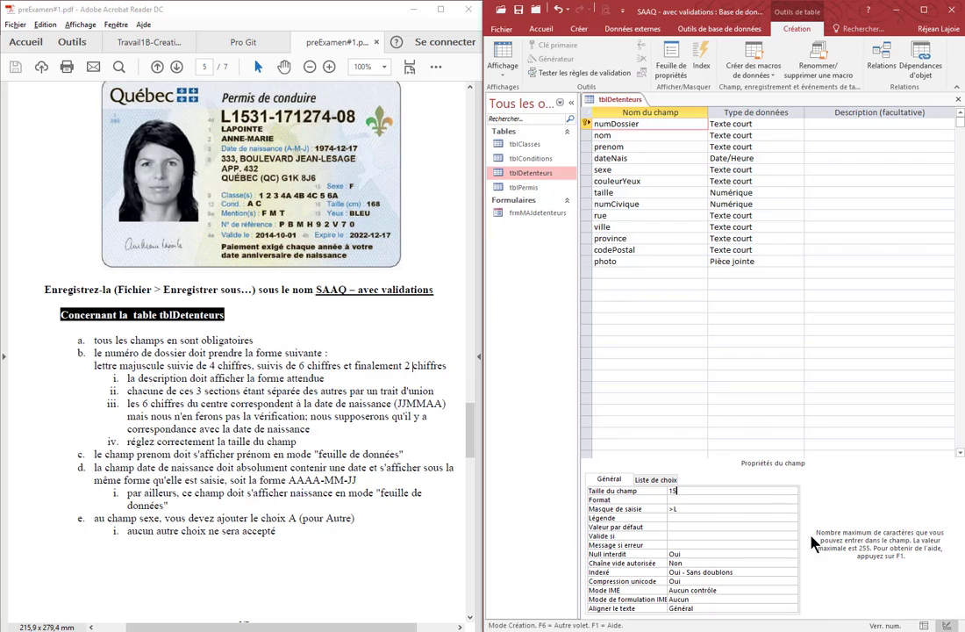
{"action": "left_click", "coordinate": [713, 508]}
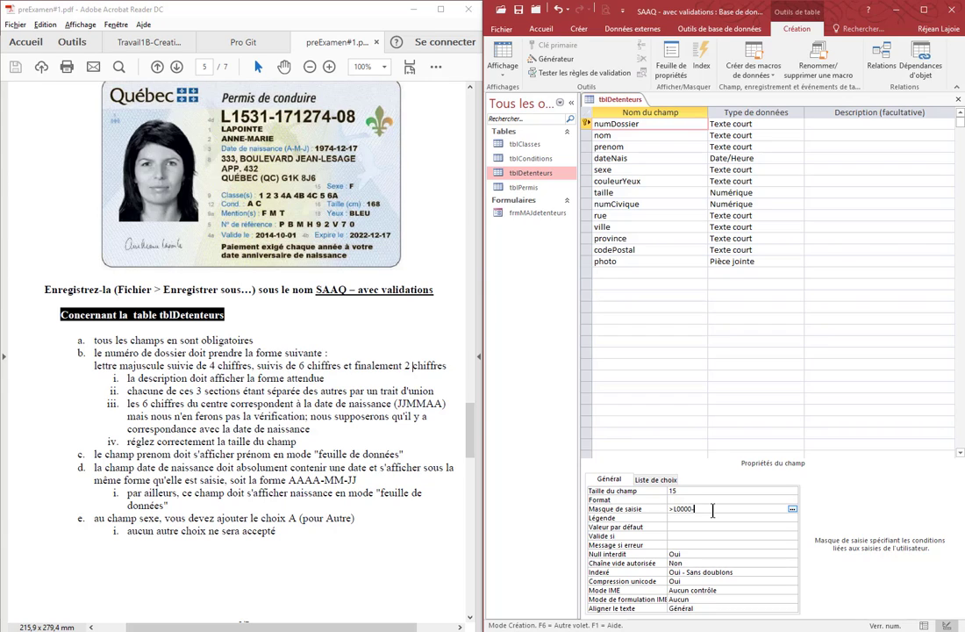
{"action": "type", "text": "000000-00"}
{"action": "left_click", "coordinate": [741, 518]}
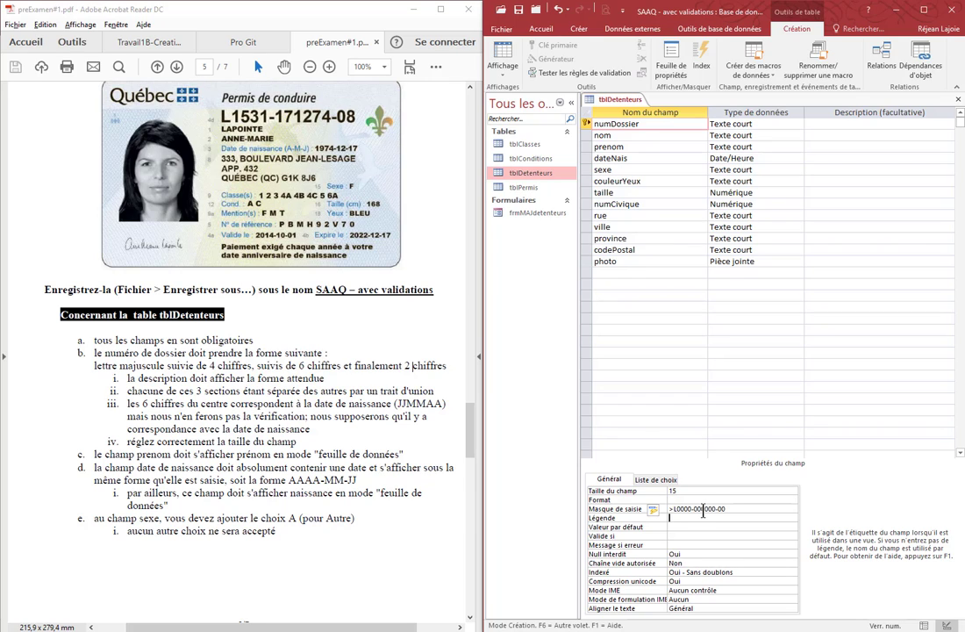
{"action": "double_click", "coordinate": [703, 509]}
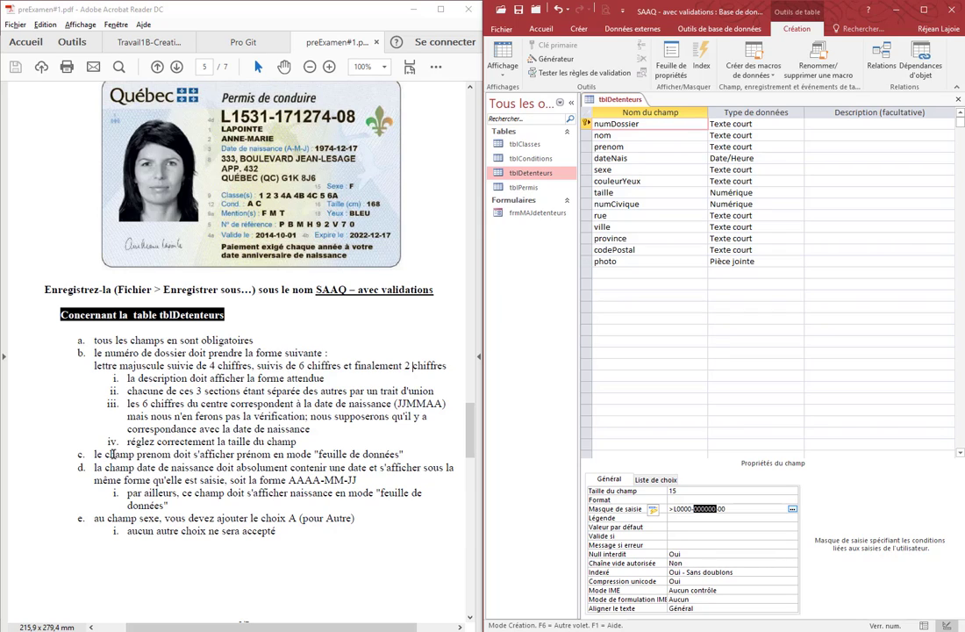
{"action": "left_click", "coordinate": [679, 498]}
{"action": "double_click", "coordinate": [683, 491]}
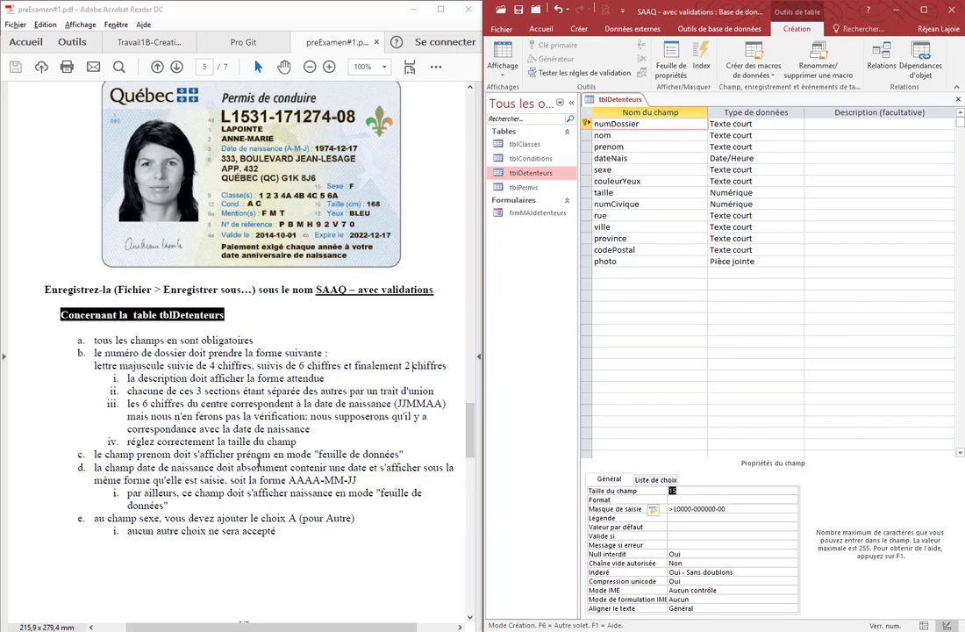
Set the caption of the prenom field to prénom.
{"action": "double_click", "coordinate": [151, 454]}
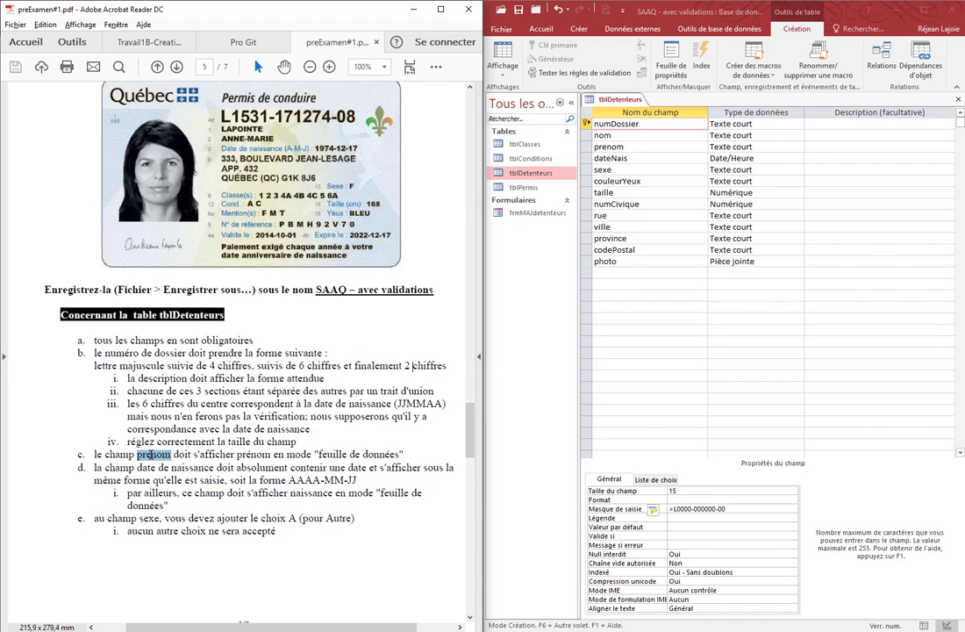
{"action": "left_click", "coordinate": [636, 149]}
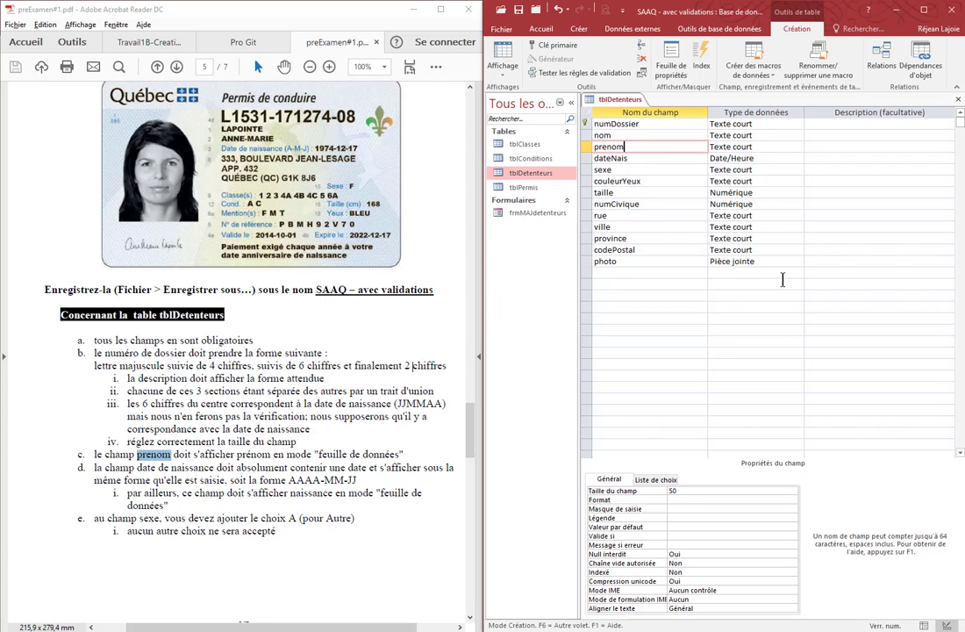
{"action": "left_click", "coordinate": [678, 516]}
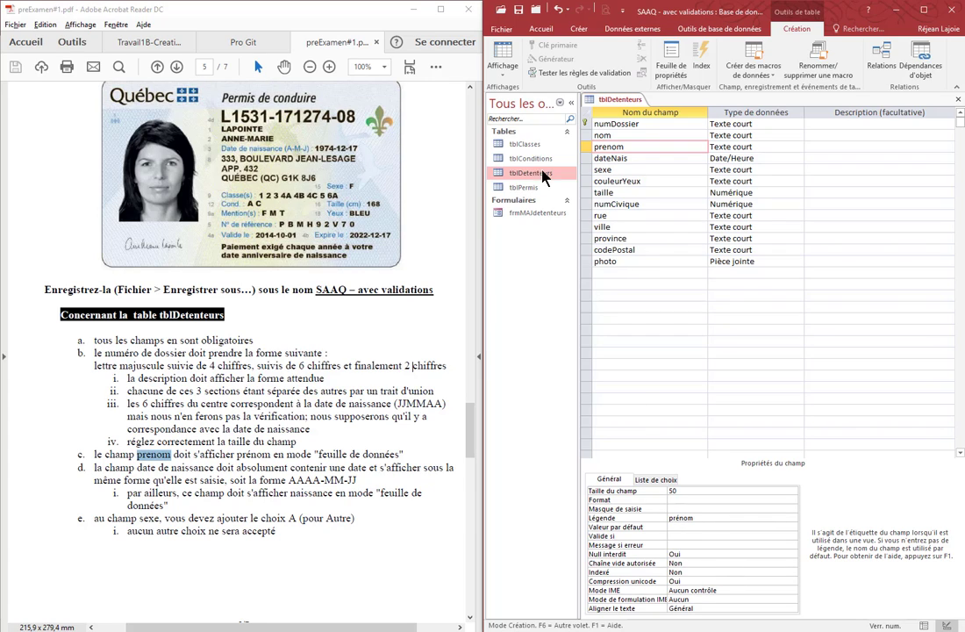
Switch tblDetenteurs to Datasheet view, saving the table, accepting the reduced field size and testing existing data against the new rules.
{"action": "left_click", "coordinate": [503, 59]}
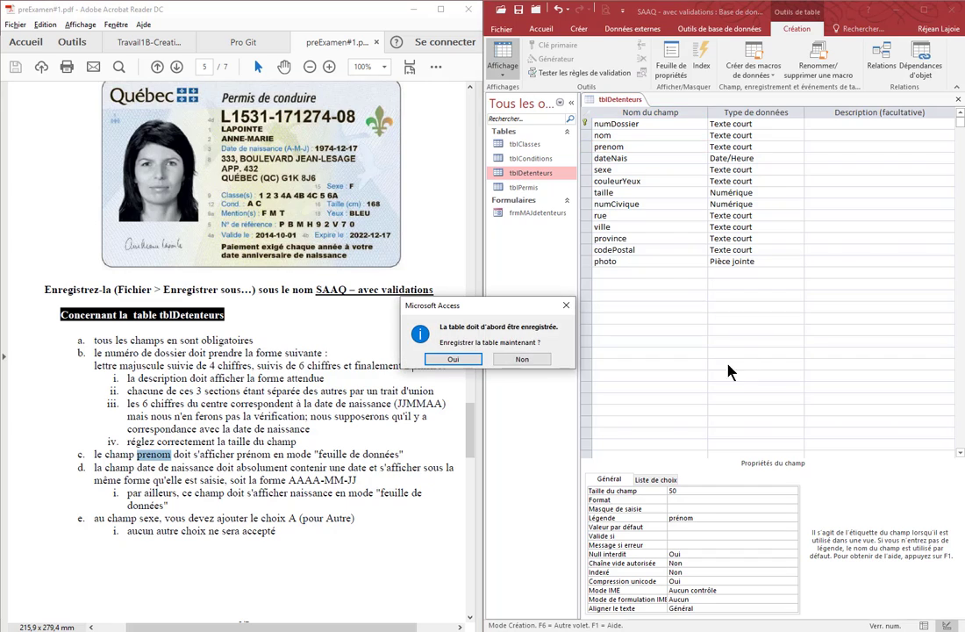
{"action": "left_click", "coordinate": [452, 360]}
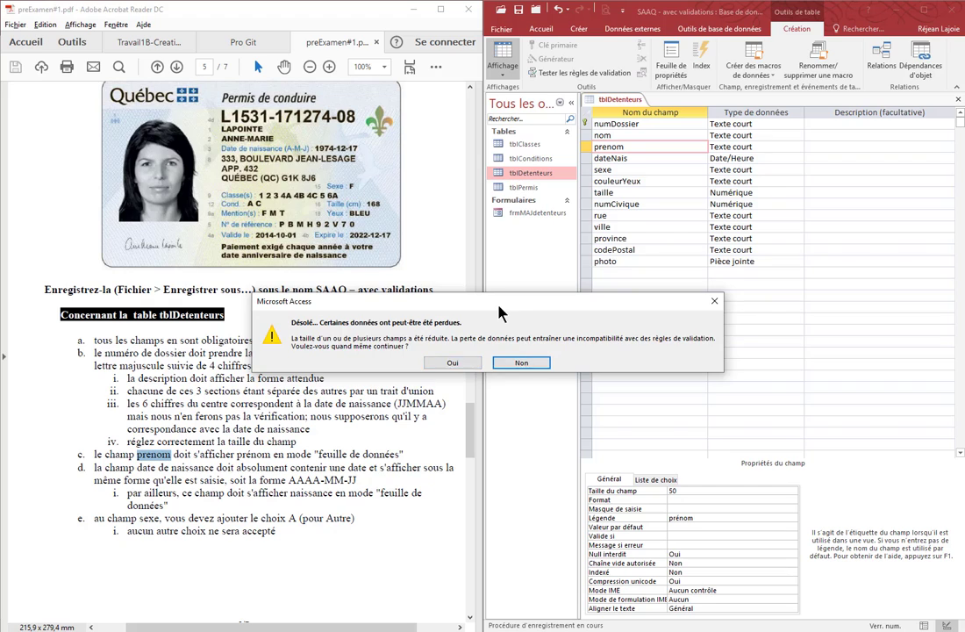
{"action": "left_click_drag", "start_coordinate": [500, 301], "coordinate": [700, 275]}
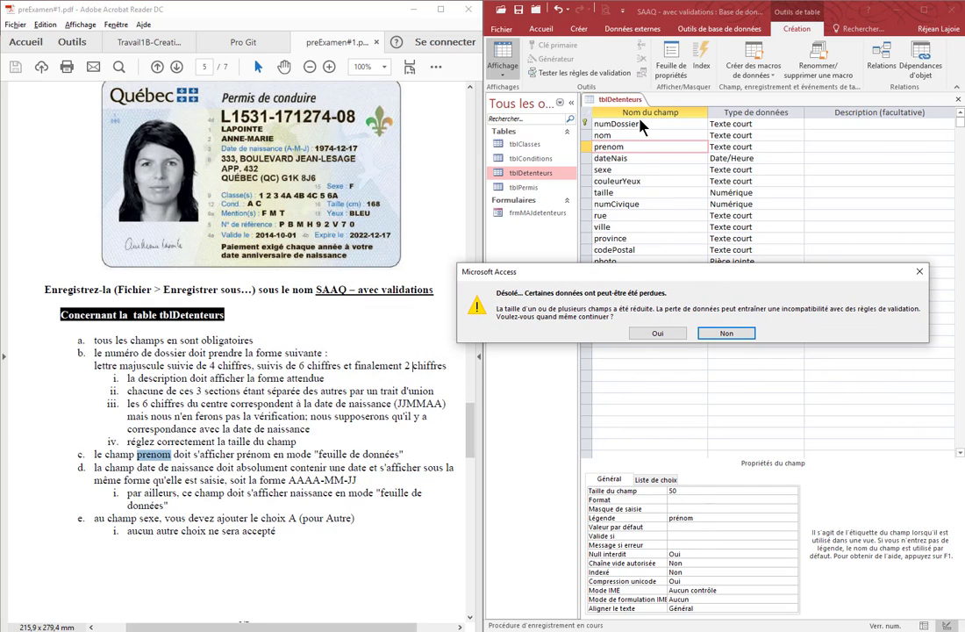
{"action": "left_click", "coordinate": [655, 333]}
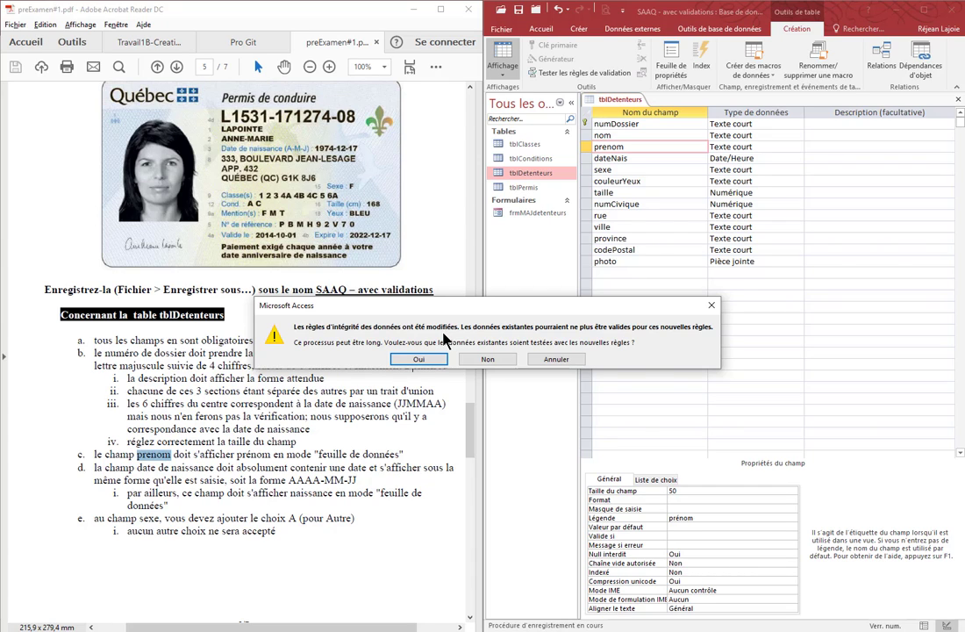
{"action": "left_click", "coordinate": [433, 358]}
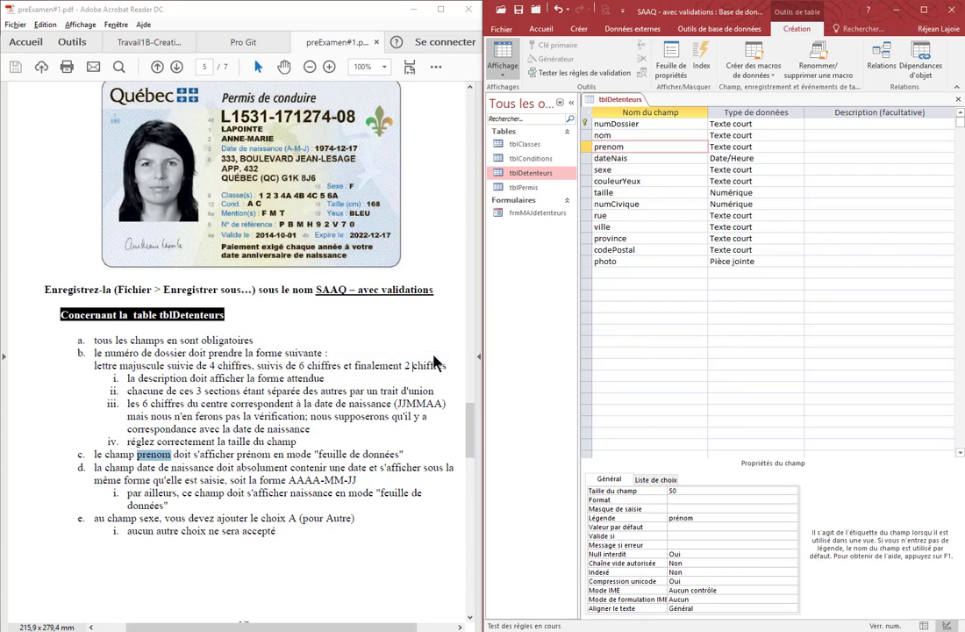
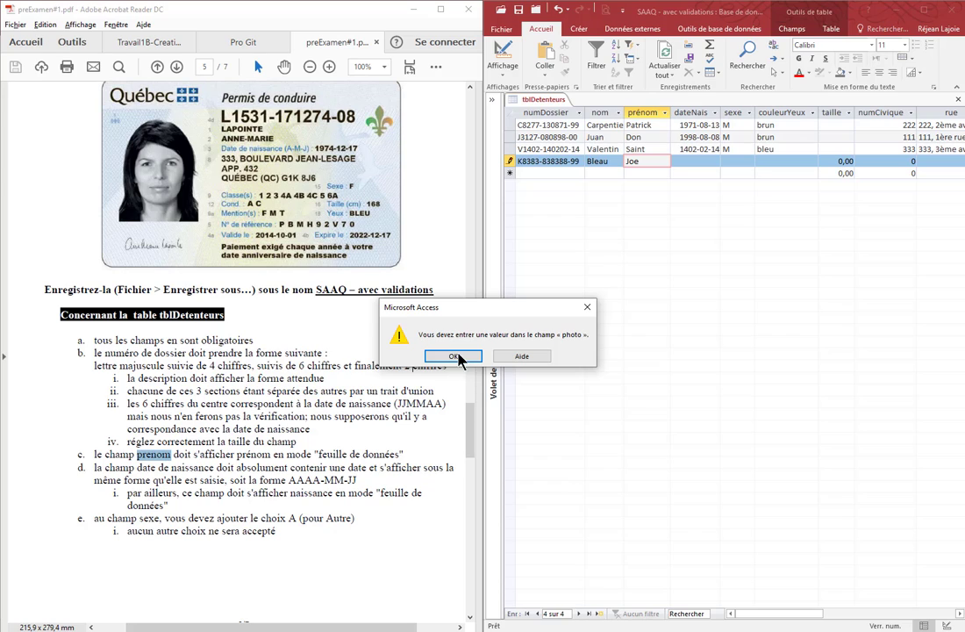
Discard the incomplete new record and return tblDetenteurs to Design view.
{"action": "left_click", "coordinate": [456, 355]}
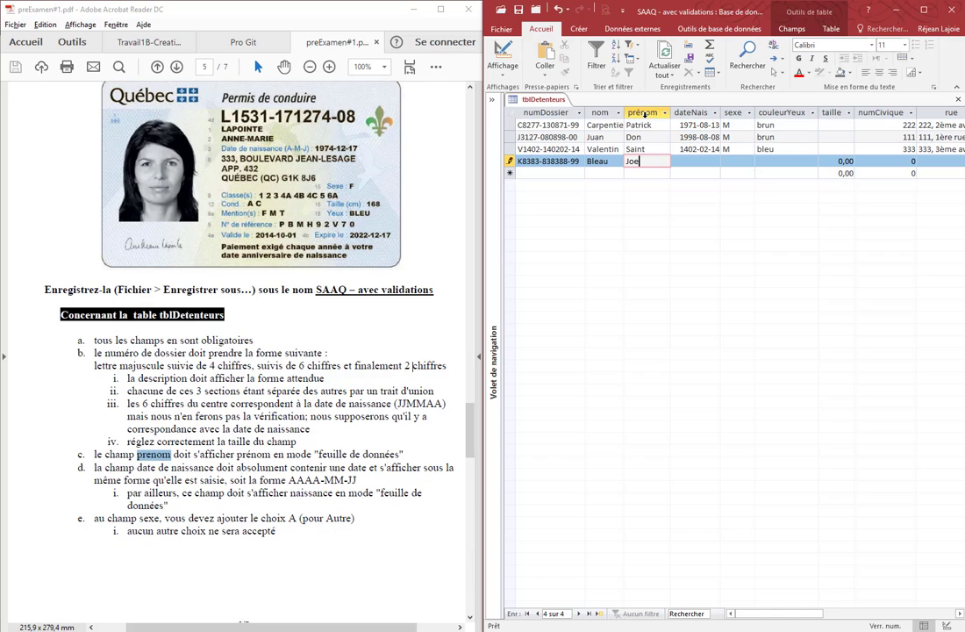
{"action": "key", "text": "Escape"}
{"action": "key", "text": "Escape"}
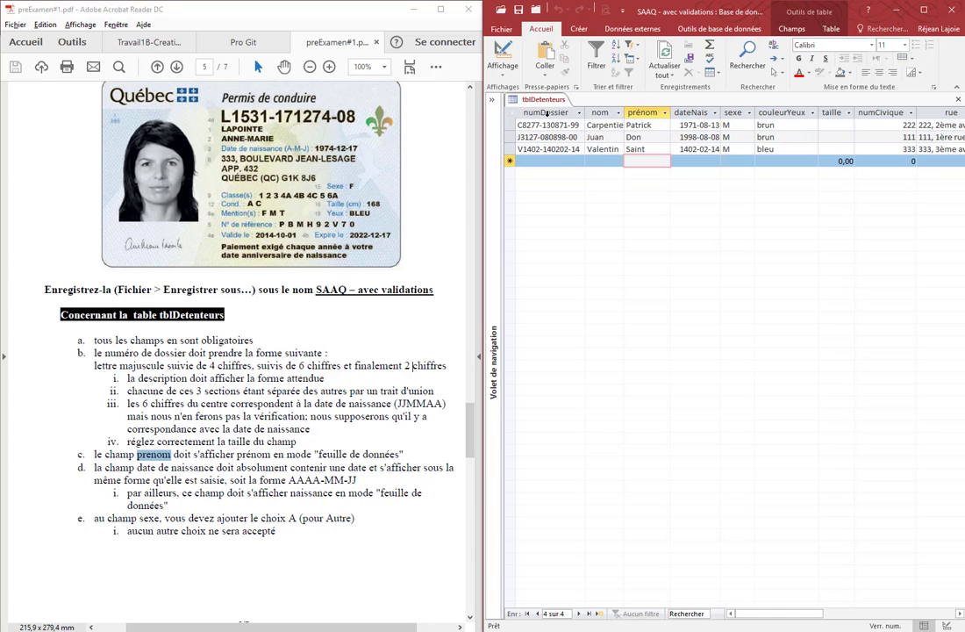
{"action": "left_click", "coordinate": [503, 54]}
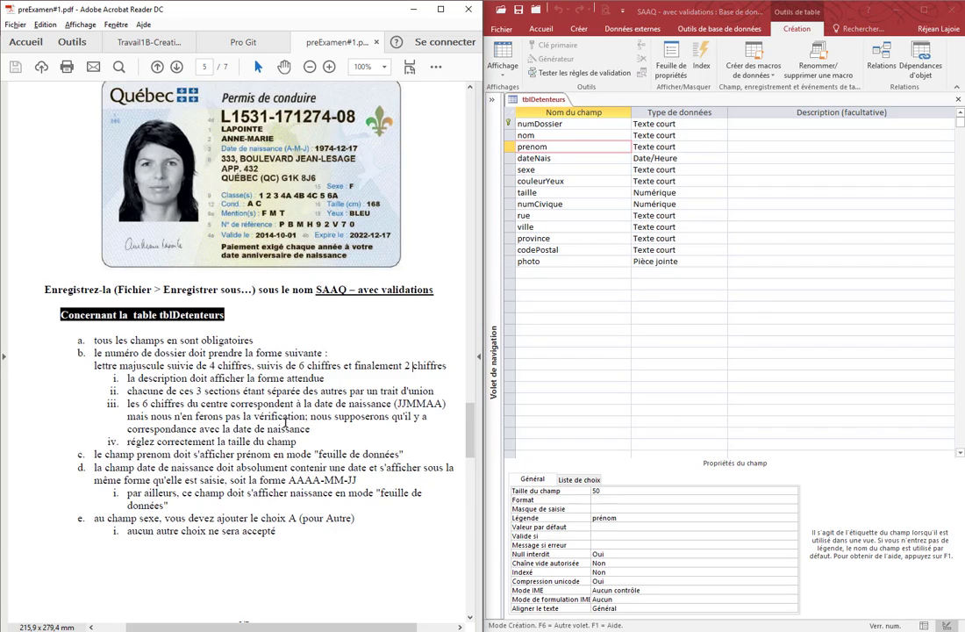
Apply the "Date, abrégé" input mask (0000-00-00;0;_) to the dateNais field with the input mask wizard.
{"action": "scroll", "coordinate": [285, 421], "scroll_direction": "down", "scroll_amount": 3}
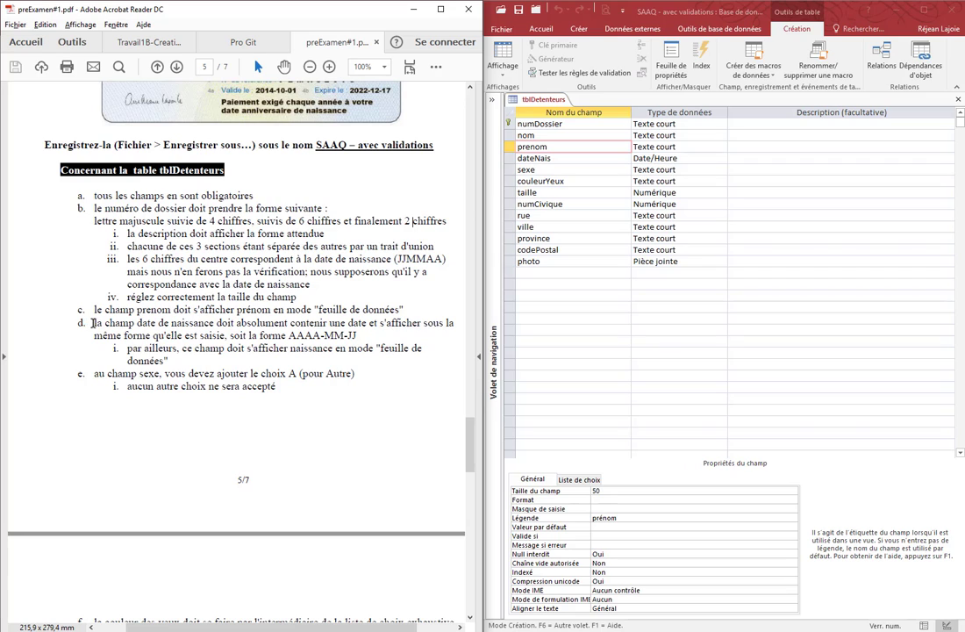
{"action": "left_click_drag", "start_coordinate": [93, 323], "coordinate": [183, 363]}
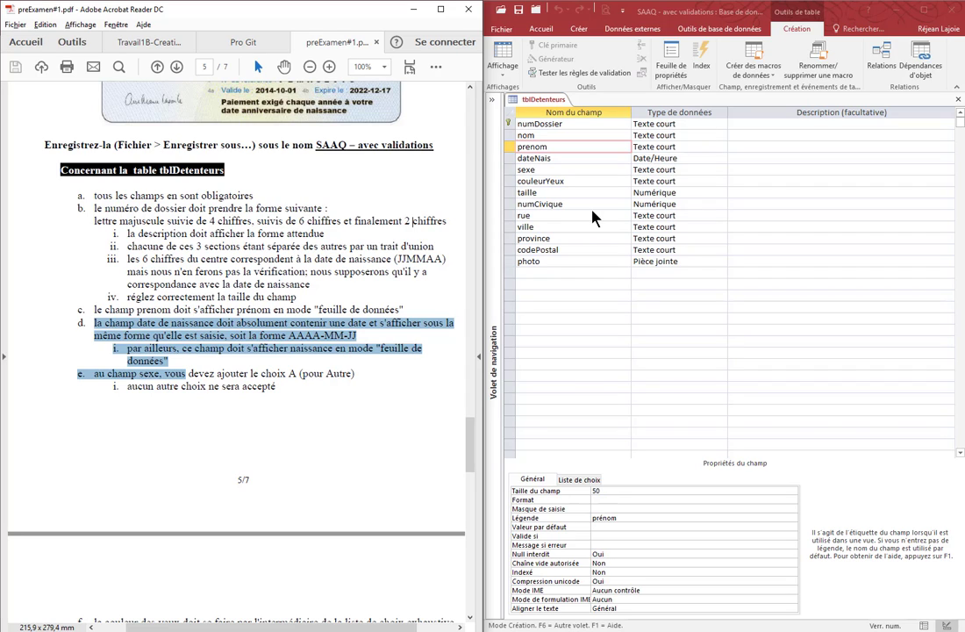
{"action": "left_click", "coordinate": [561, 159]}
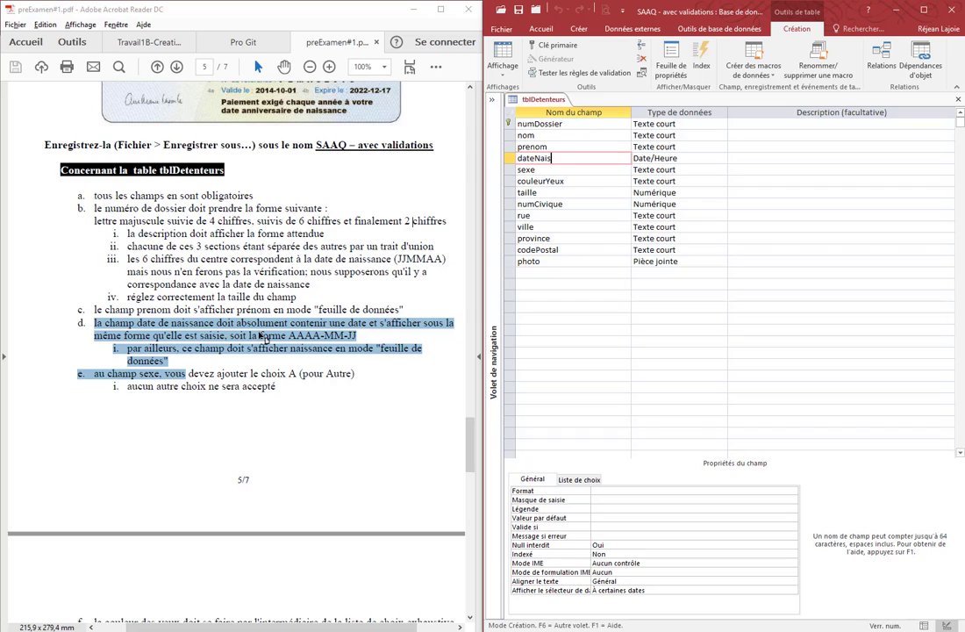
{"action": "left_click", "coordinate": [606, 499]}
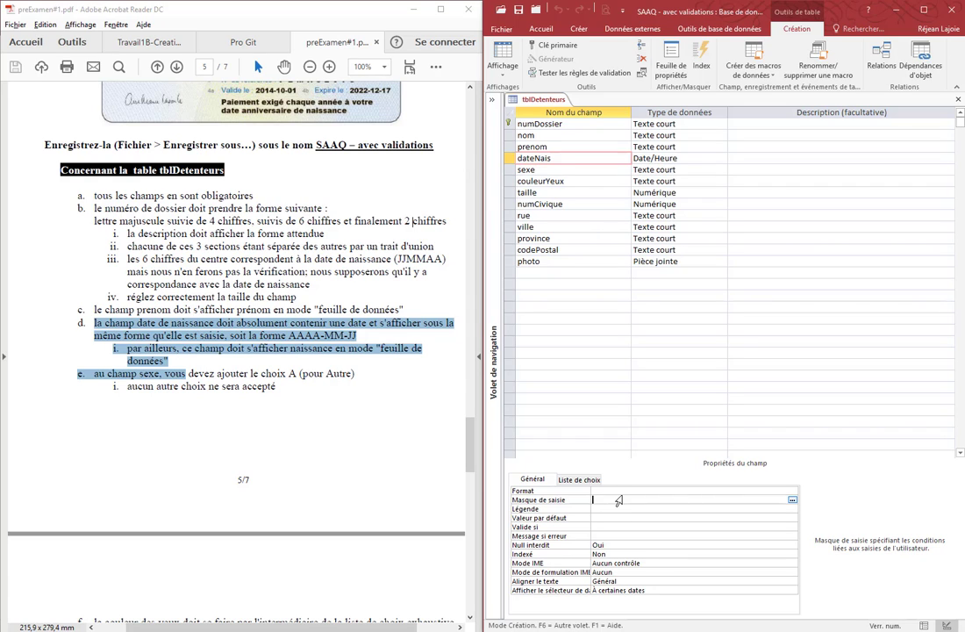
{"action": "left_click", "coordinate": [794, 499]}
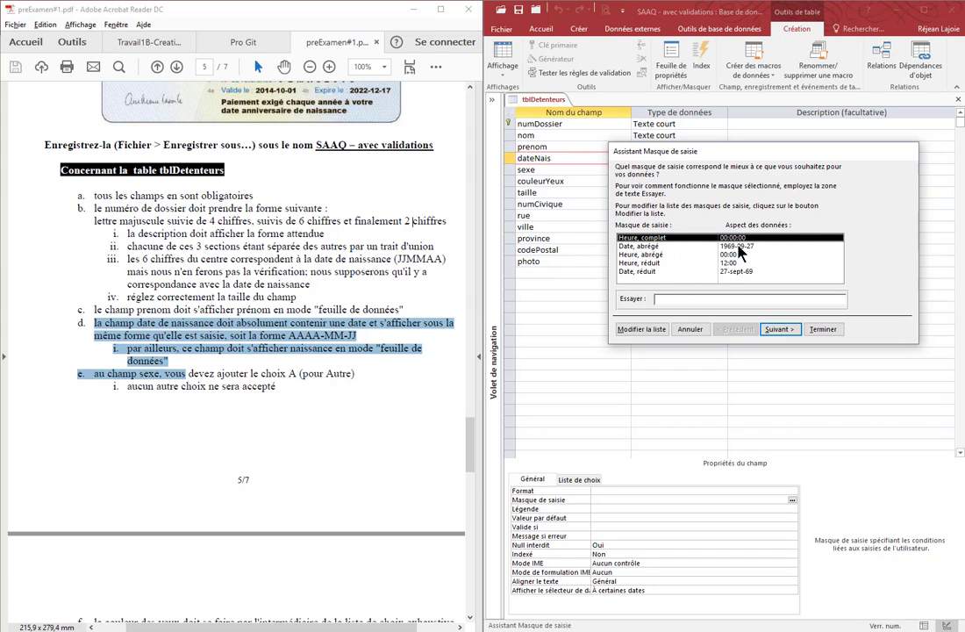
{"action": "left_click", "coordinate": [740, 247]}
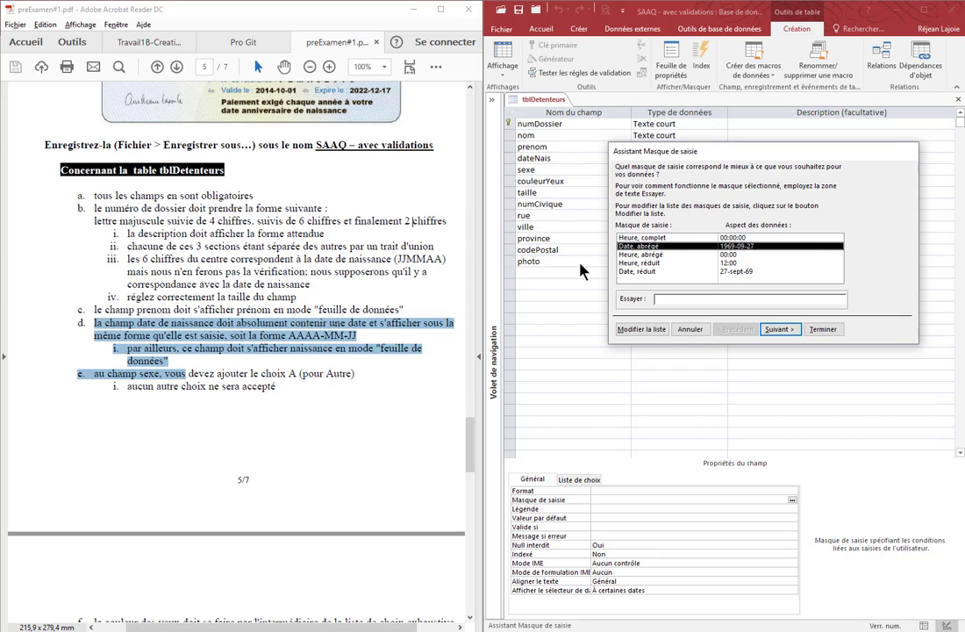
{"action": "left_click", "coordinate": [780, 328]}
{"action": "left_click", "coordinate": [759, 450]}
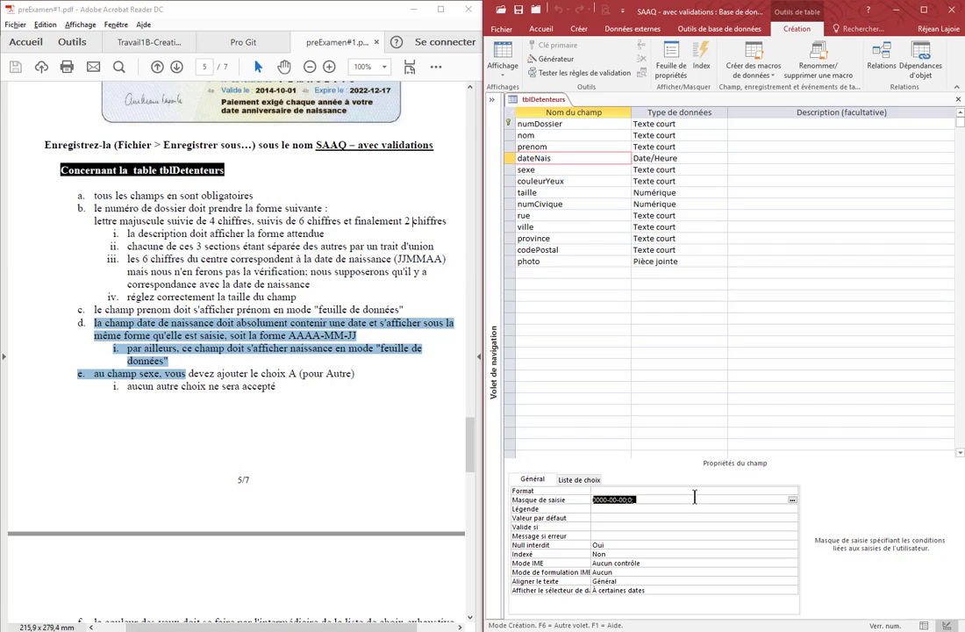
Apply the "Heure, complet" input mask (00:00:00;0;_) to the dateNais field with the input mask wizard.
{"action": "left_click", "coordinate": [792, 499]}
{"action": "left_click", "coordinate": [405, 359]}
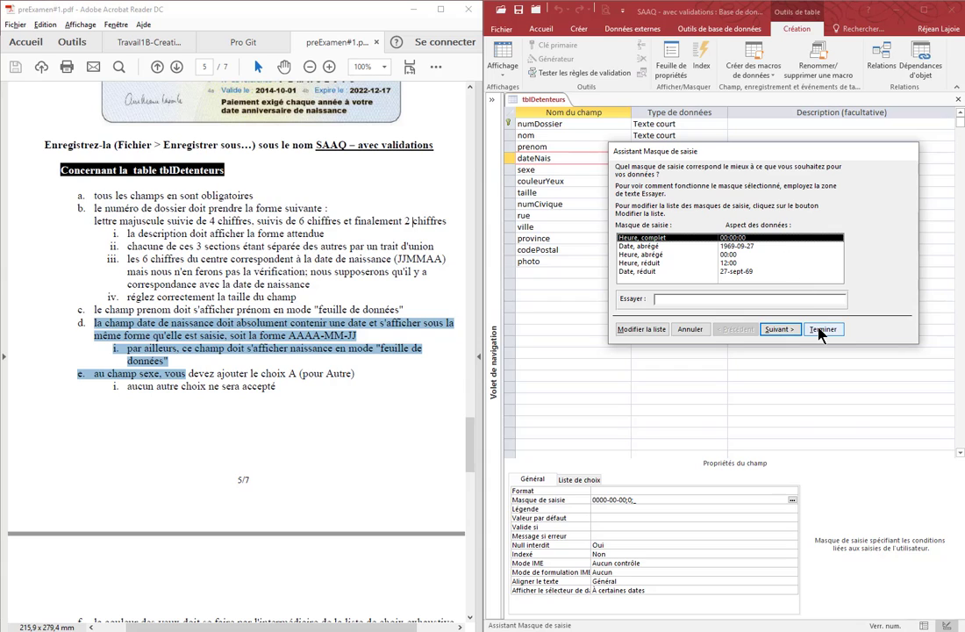
{"action": "left_click", "coordinate": [780, 330]}
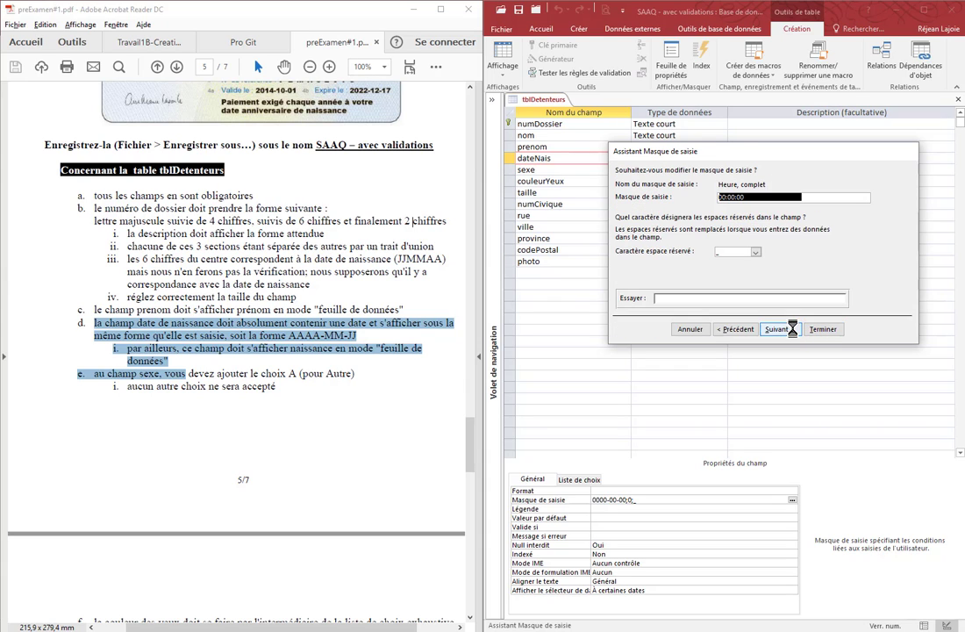
{"action": "left_click", "coordinate": [780, 329]}
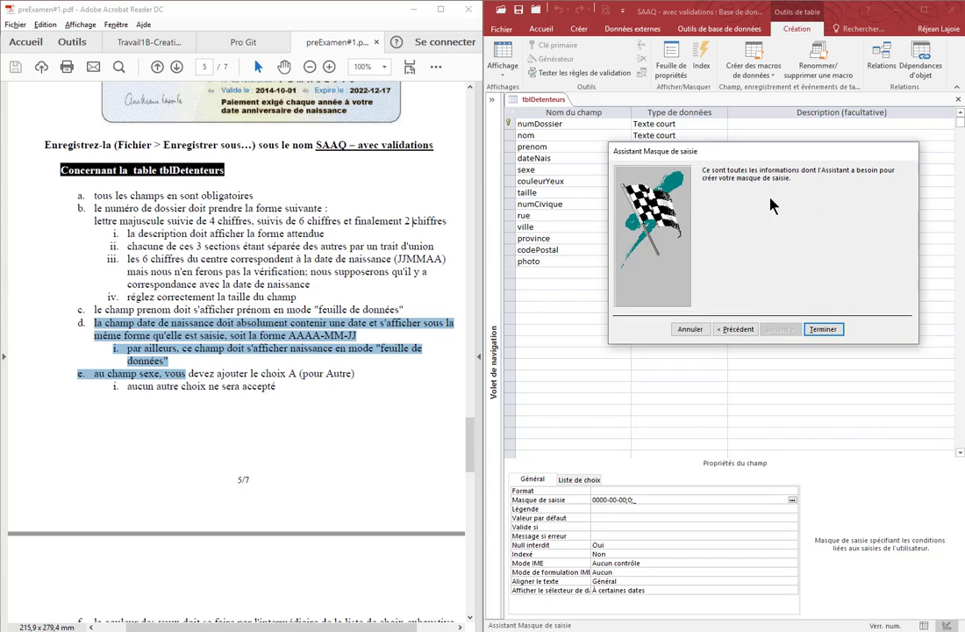
{"action": "left_click", "coordinate": [822, 324]}
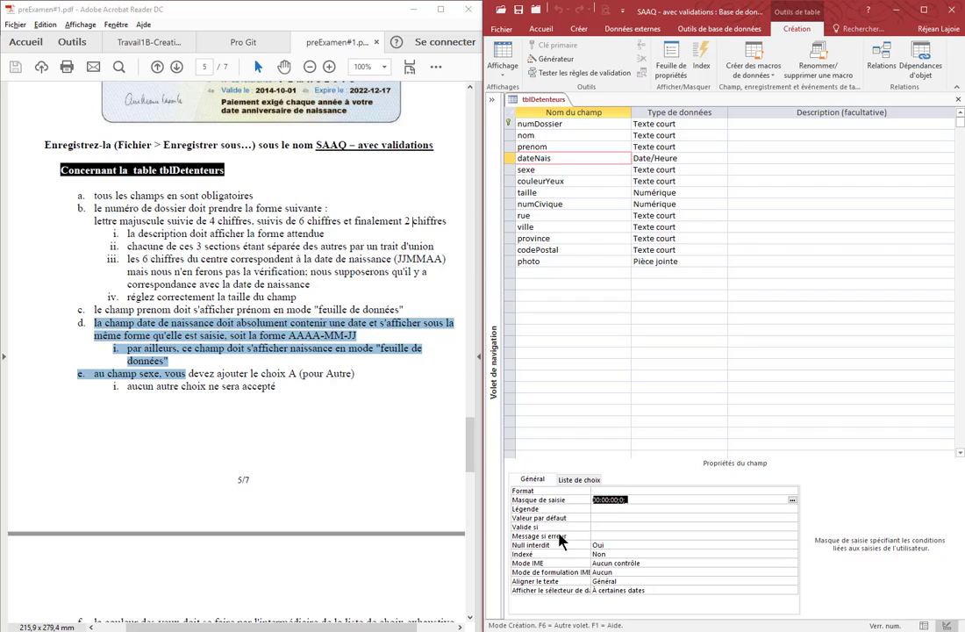
Set the caption of the dateNais field to naissance.
{"action": "left_click", "coordinate": [600, 509]}
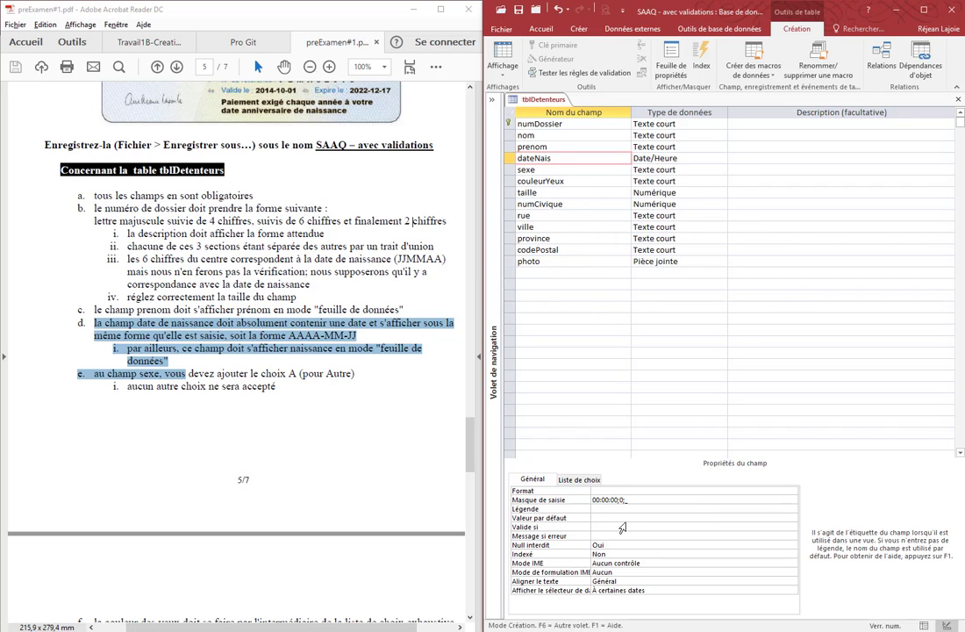
{"action": "type", "text": "naissance"}
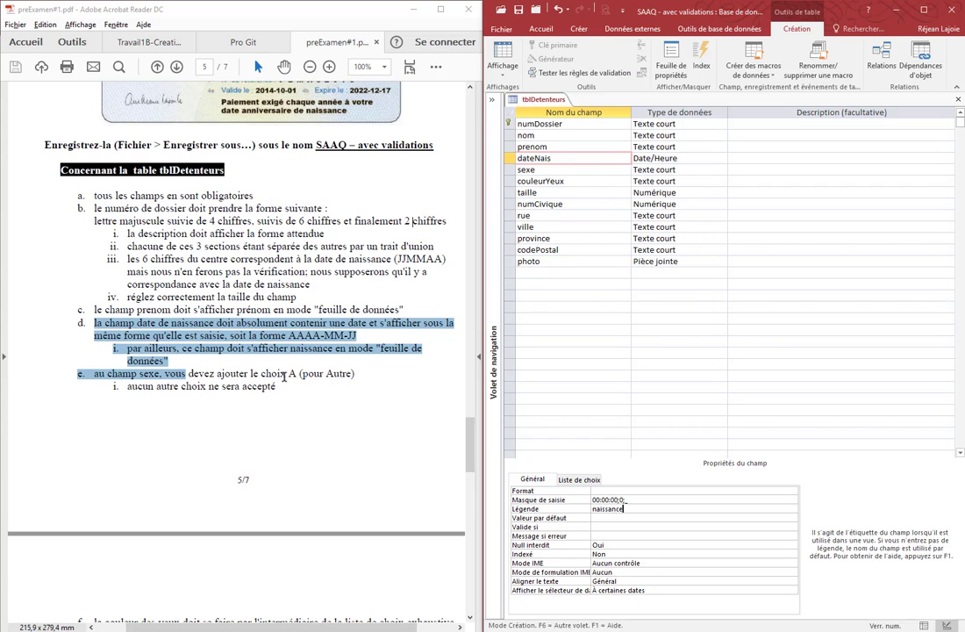
Set the sexe field's value list to "F";"M";"A" and limit entries to the list.
{"action": "left_click", "coordinate": [573, 169]}
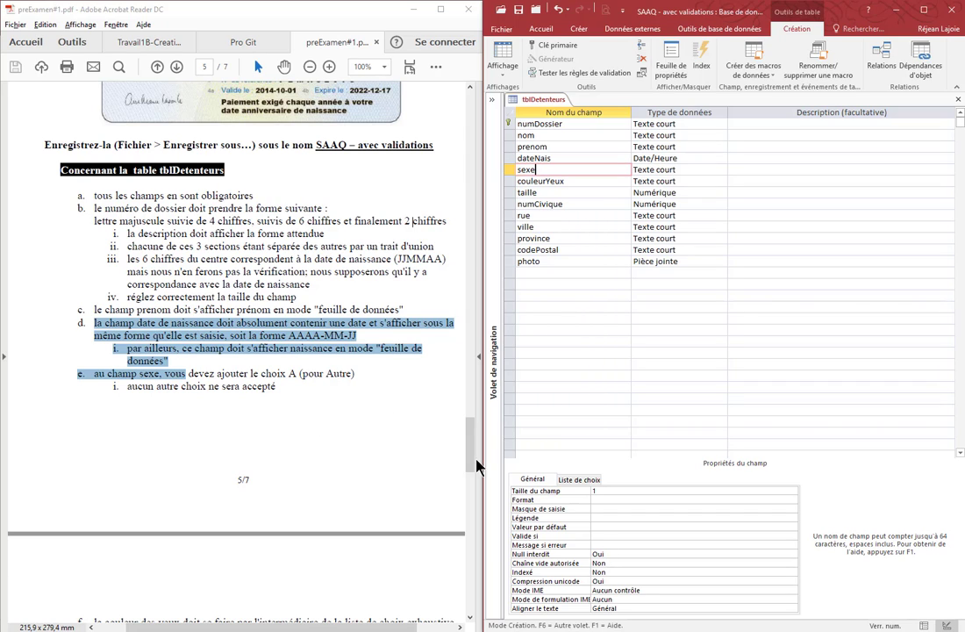
{"action": "left_click", "coordinate": [577, 482]}
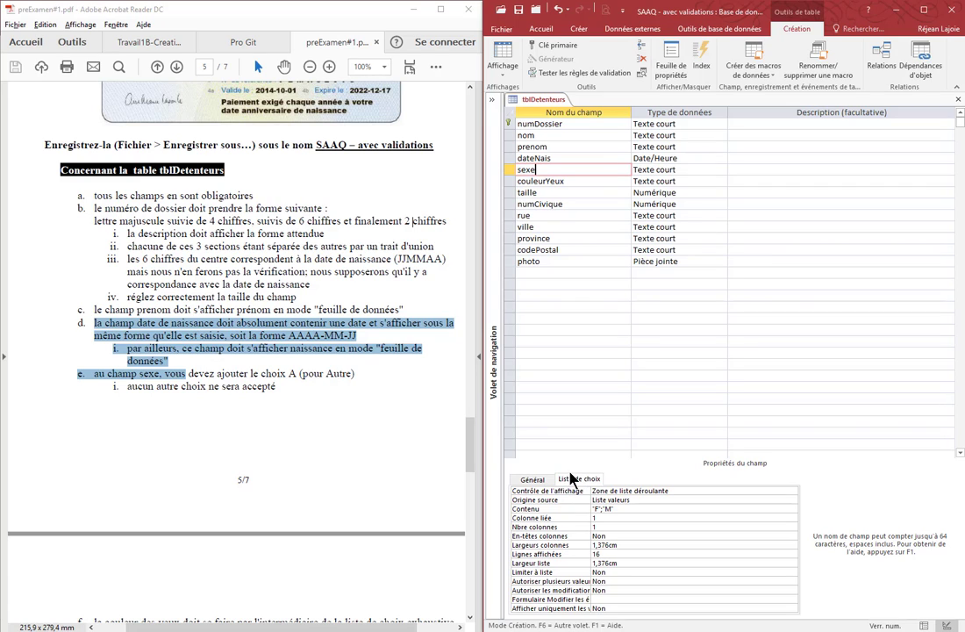
{"action": "left_click", "coordinate": [606, 509]}
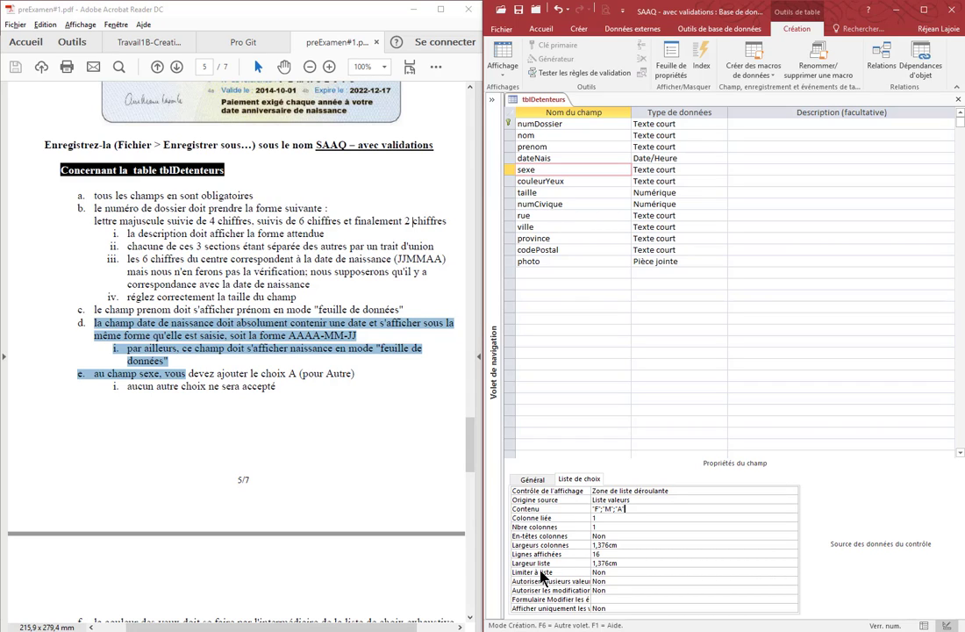
{"action": "double_click", "coordinate": [598, 572]}
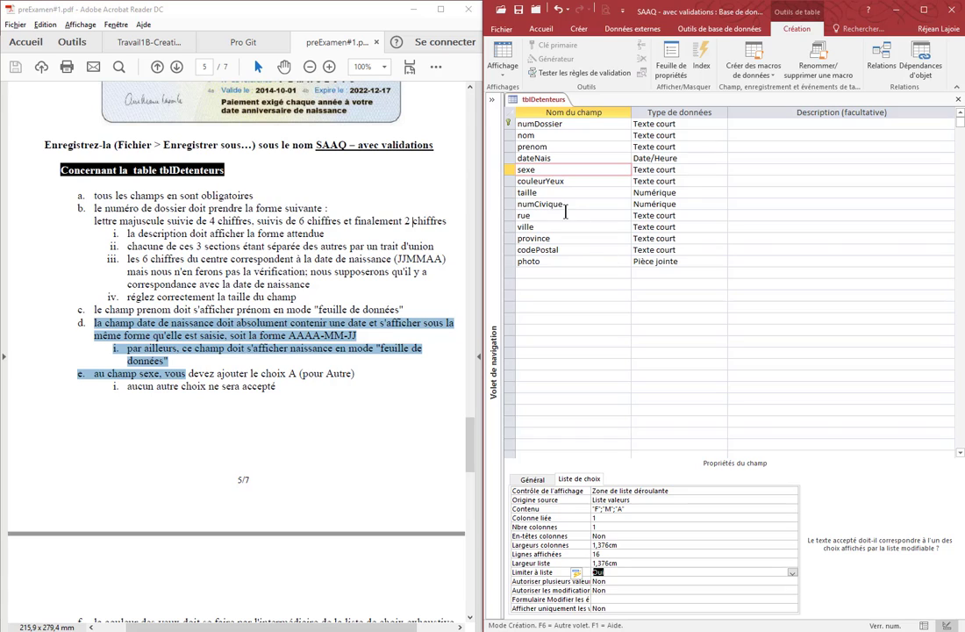
Save tblDetenteurs in Datasheet view, try entering a birth date in a new record's naissance field, and discard the entry.
{"action": "left_click", "coordinate": [506, 58]}
{"action": "left_click", "coordinate": [457, 302]}
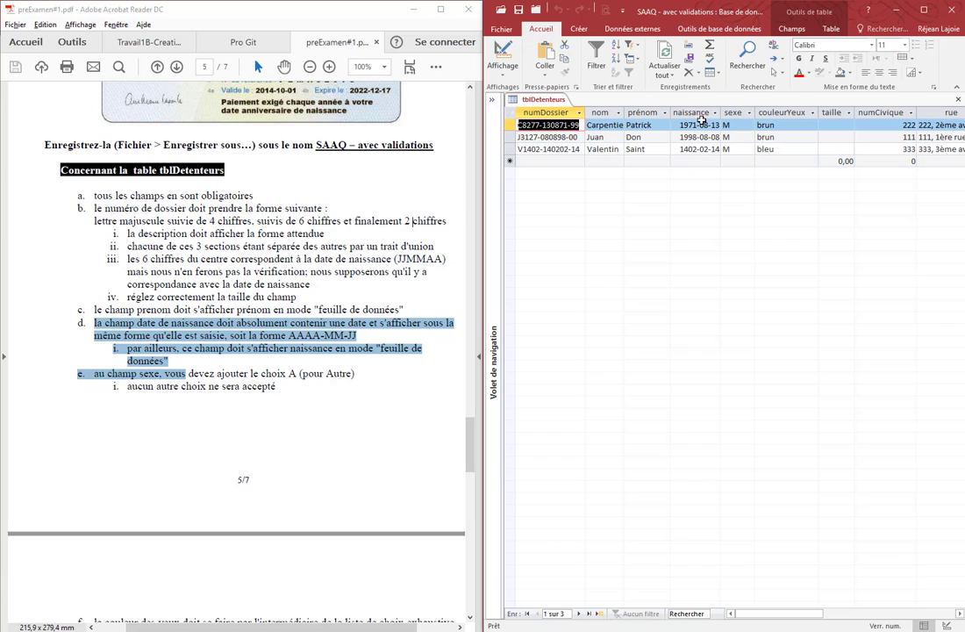
{"action": "left_click", "coordinate": [693, 162]}
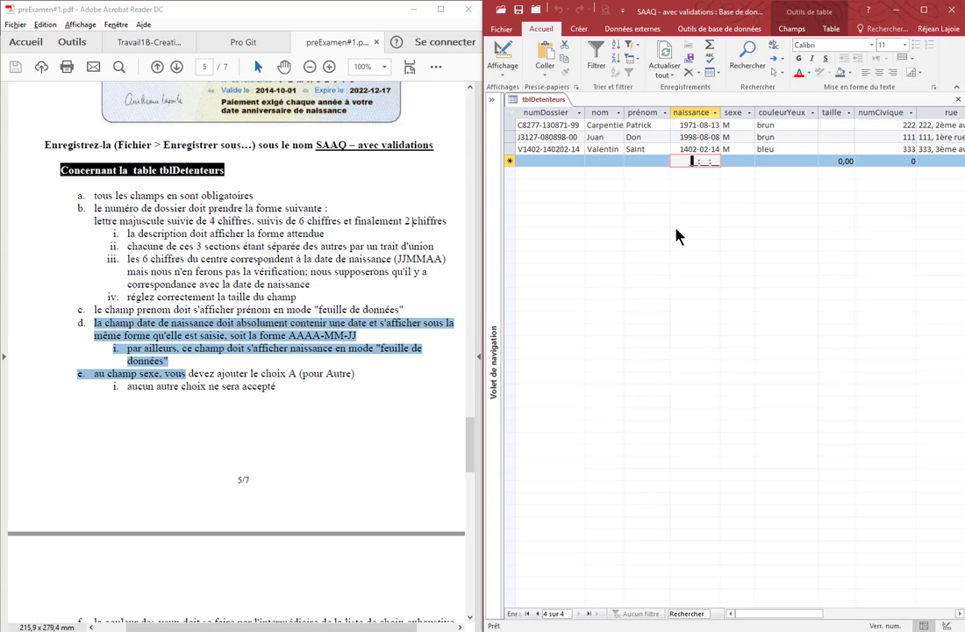
{"action": "left_click", "coordinate": [640, 161]}
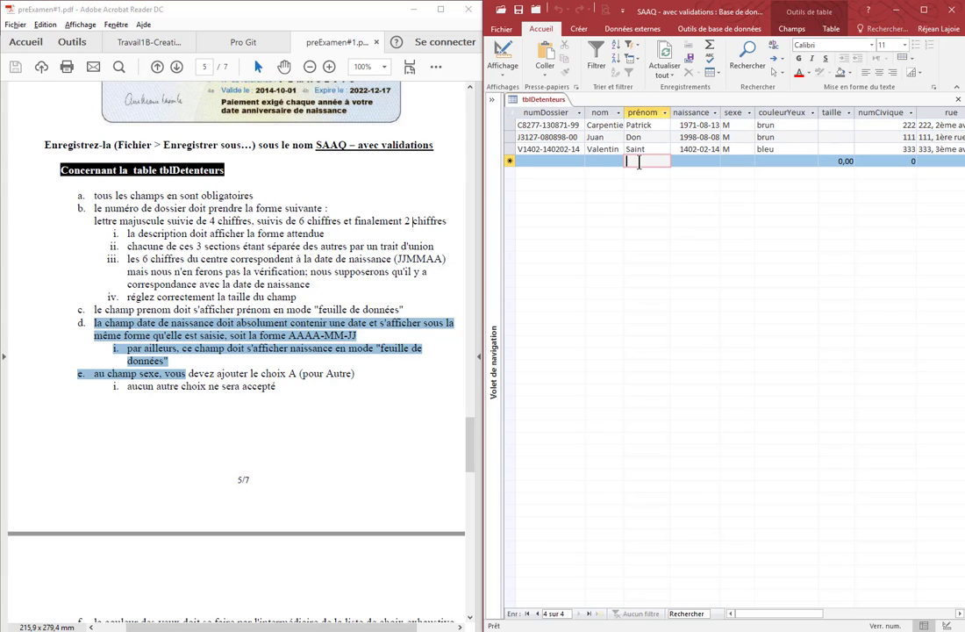
{"action": "key", "text": "Tab"}
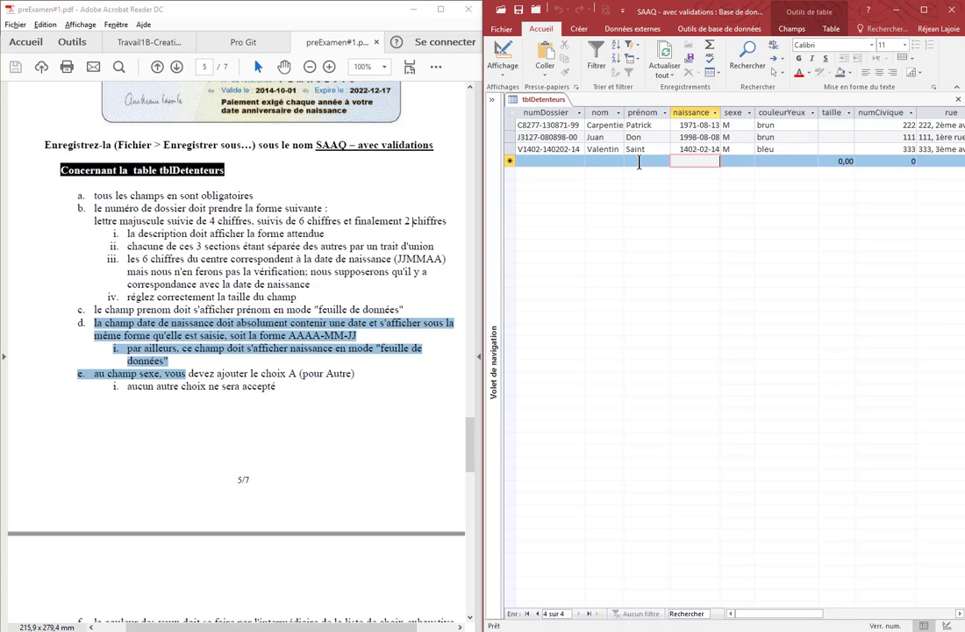
{"action": "type", "text": "2000"}
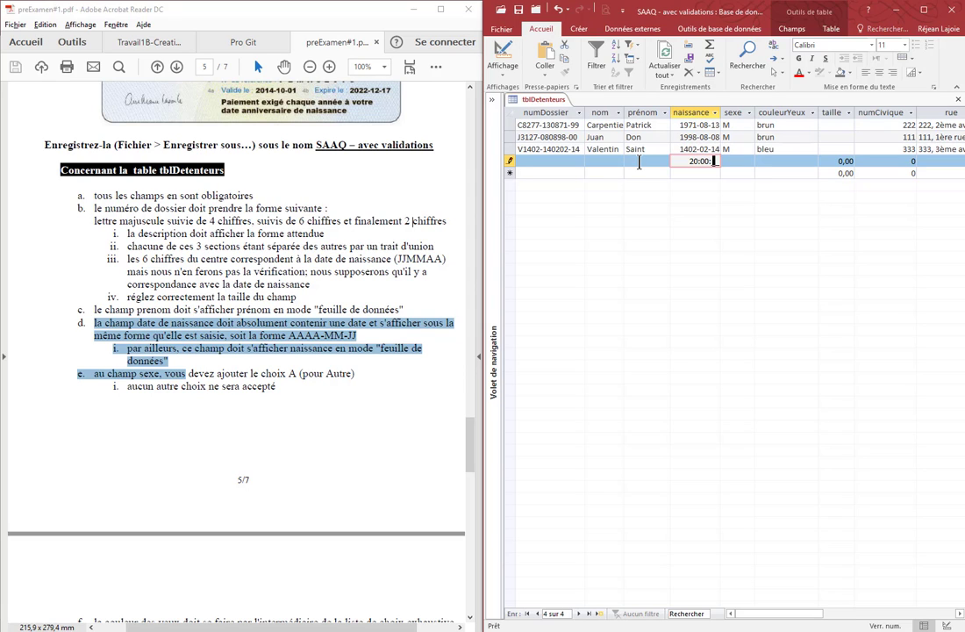
{"action": "key", "text": "Return"}
{"action": "key", "text": "Escape"}
{"action": "key", "text": "Escape"}
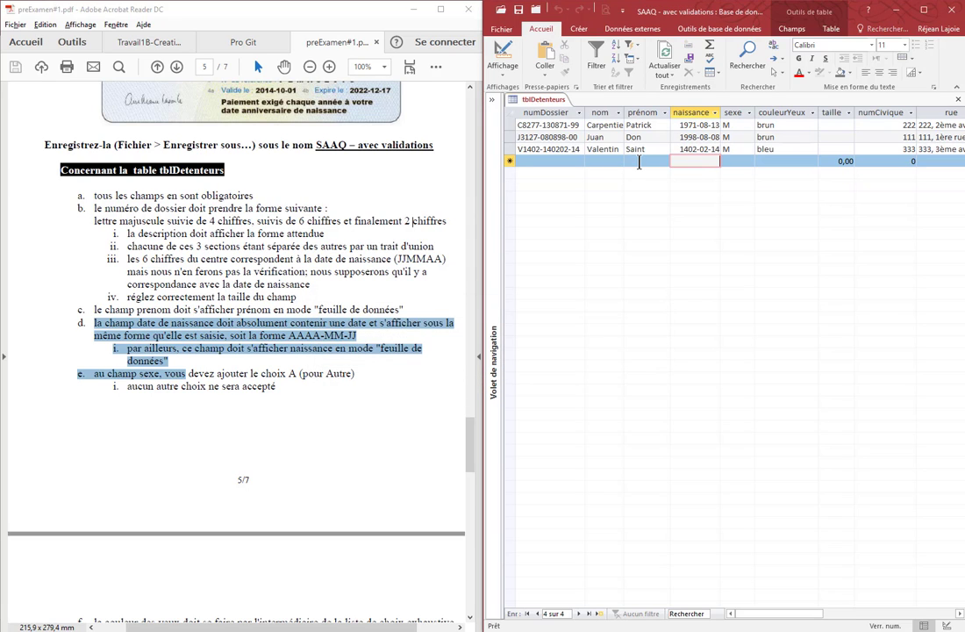
Test the new record's sexe field with the unlisted value c, and clear the entry.
{"action": "key", "text": "Tab"}
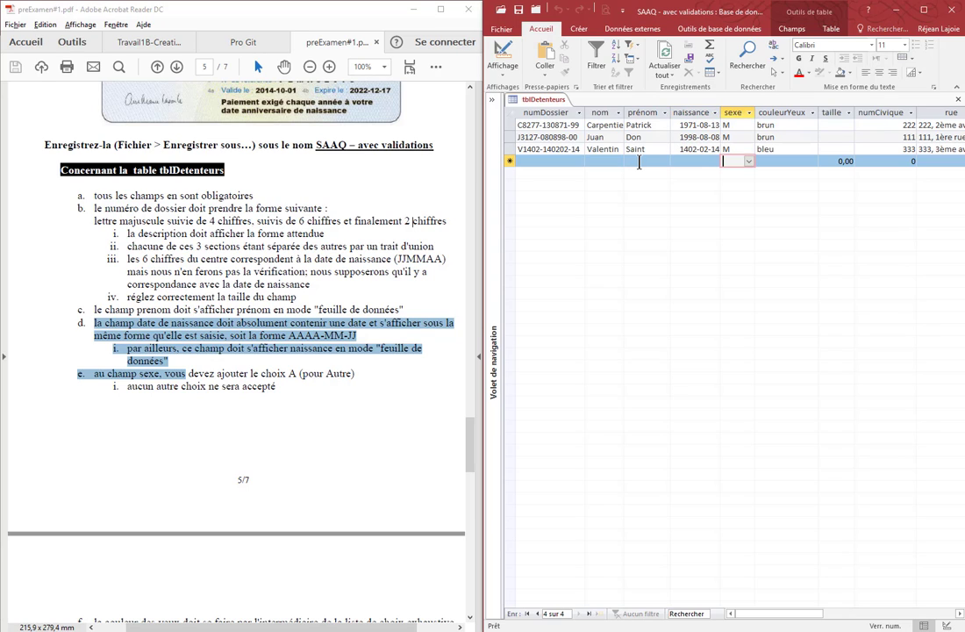
{"action": "type", "text": "c"}
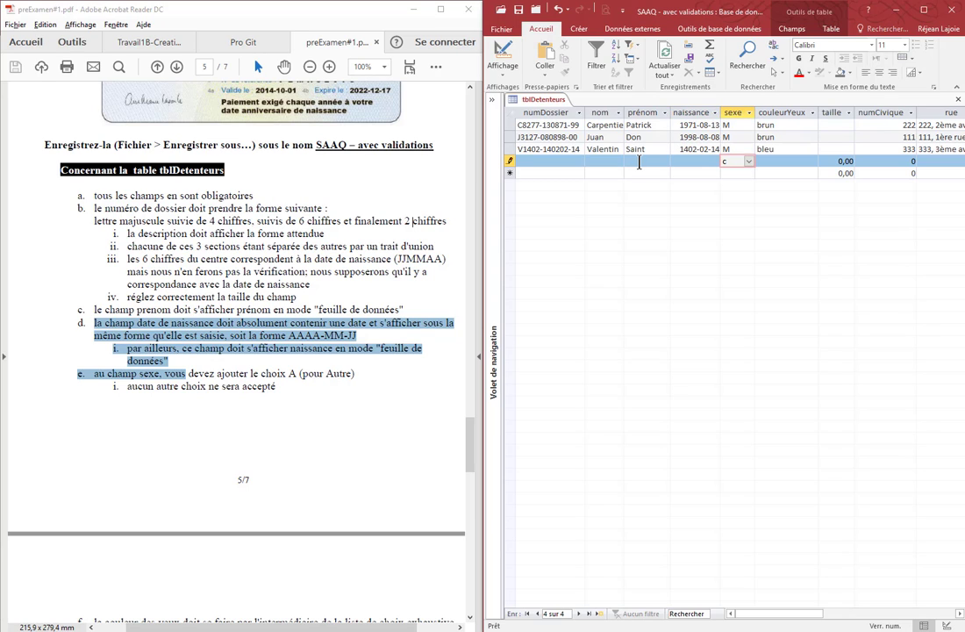
{"action": "key", "text": "Return"}
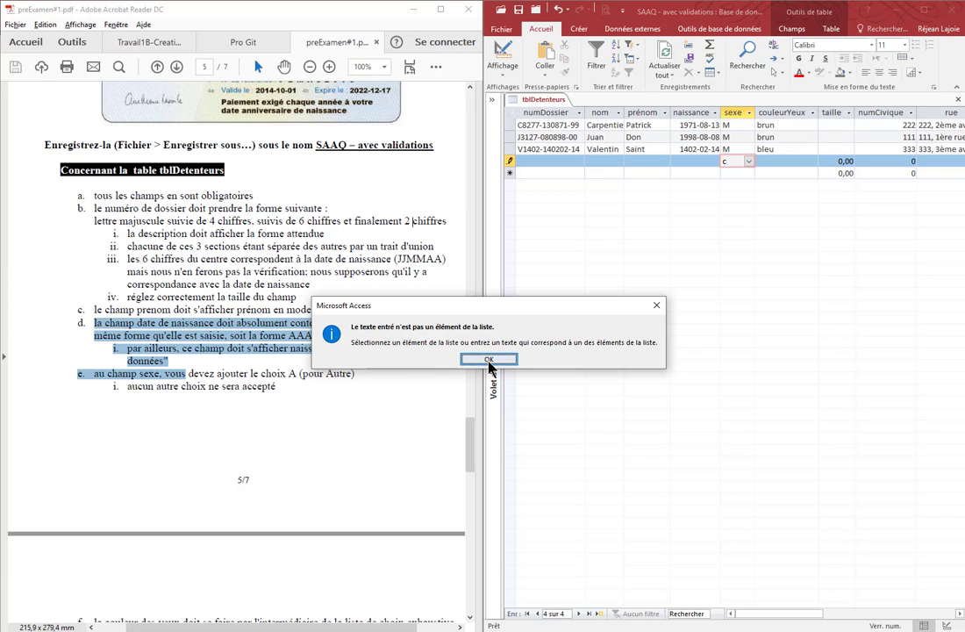
{"action": "left_click", "coordinate": [487, 361]}
{"action": "key", "text": "BackSpace"}
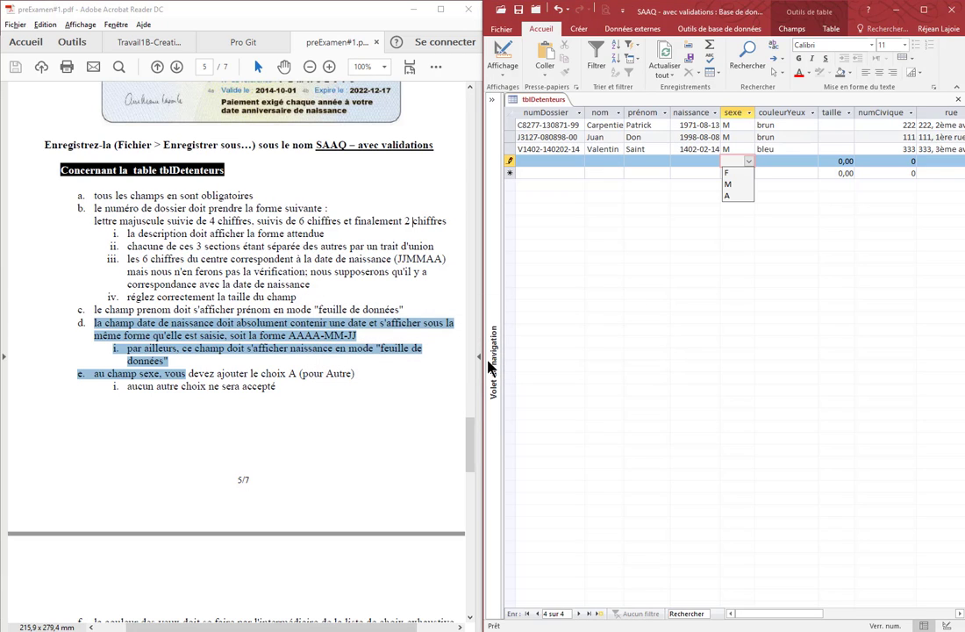
{"action": "key", "text": "Escape"}
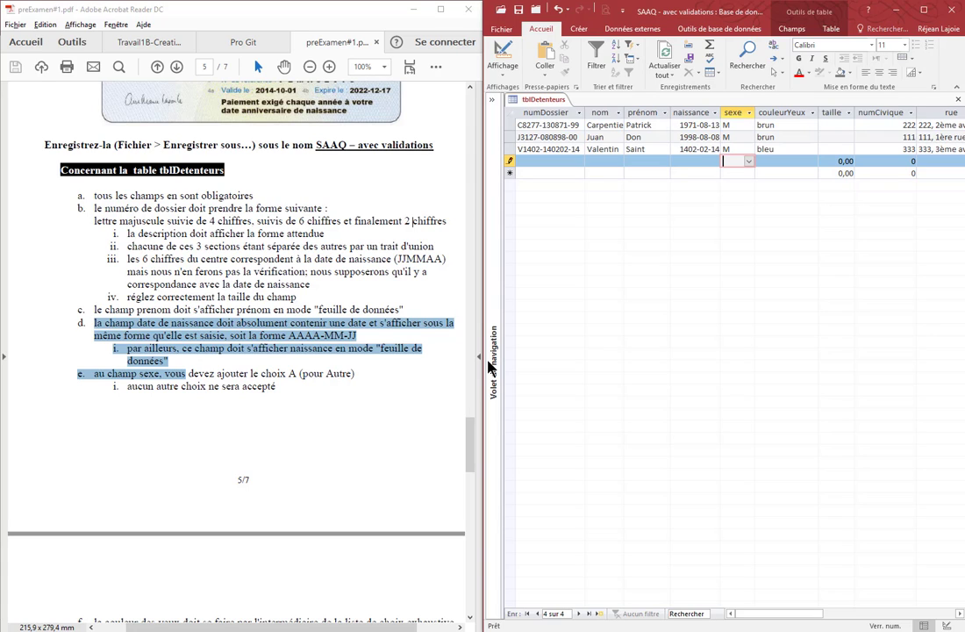
Enter M in the new record's sexe field, check its list of choices, and discard the record.
{"action": "type", "text": "M"}
{"action": "key", "text": "Tab"}
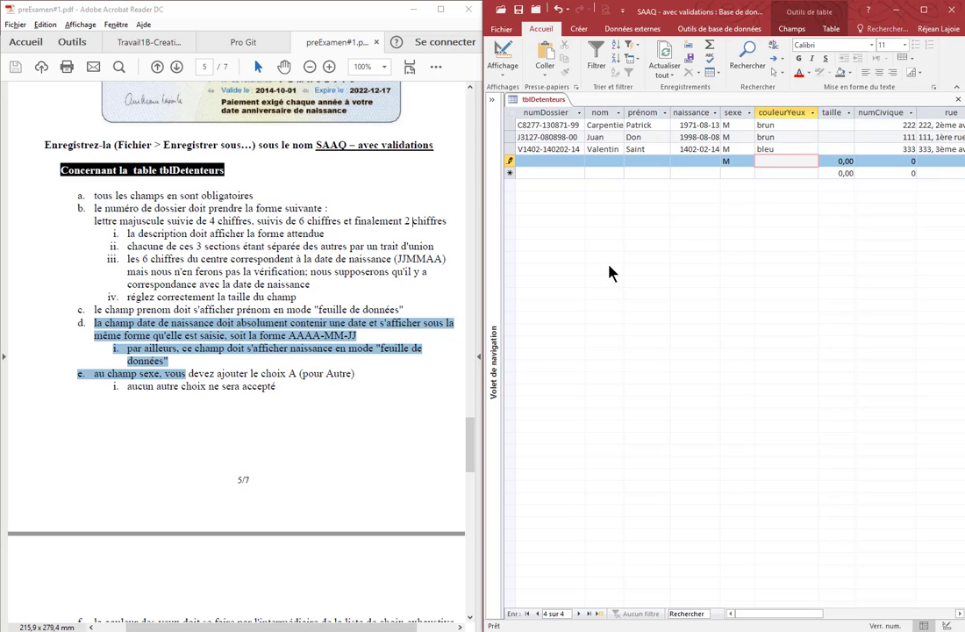
{"action": "left_click", "coordinate": [745, 162]}
{"action": "left_click", "coordinate": [748, 162]}
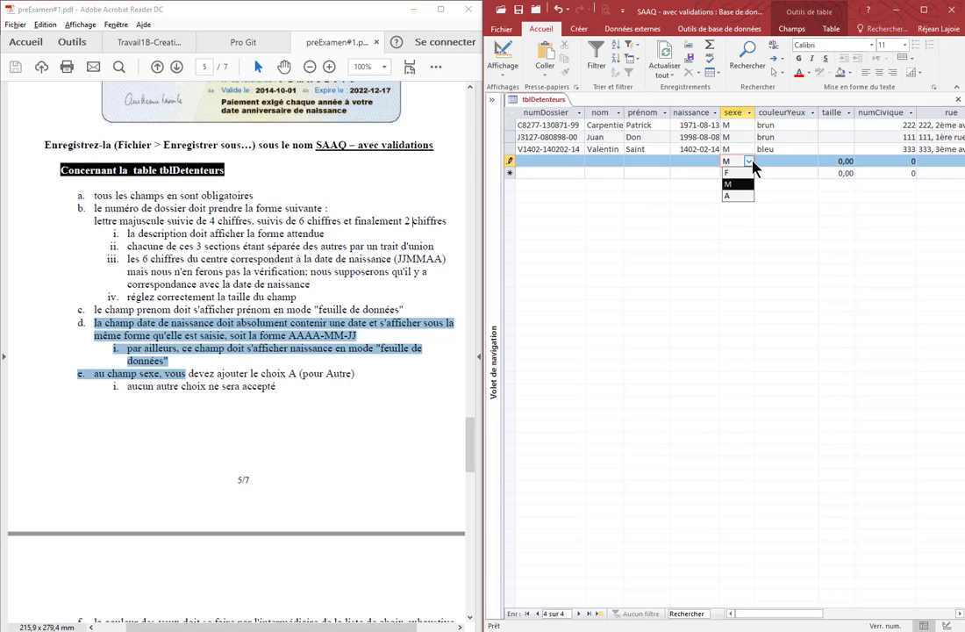
{"action": "left_click", "coordinate": [748, 163]}
{"action": "key", "text": "Escape"}
{"action": "key", "text": "Escape"}
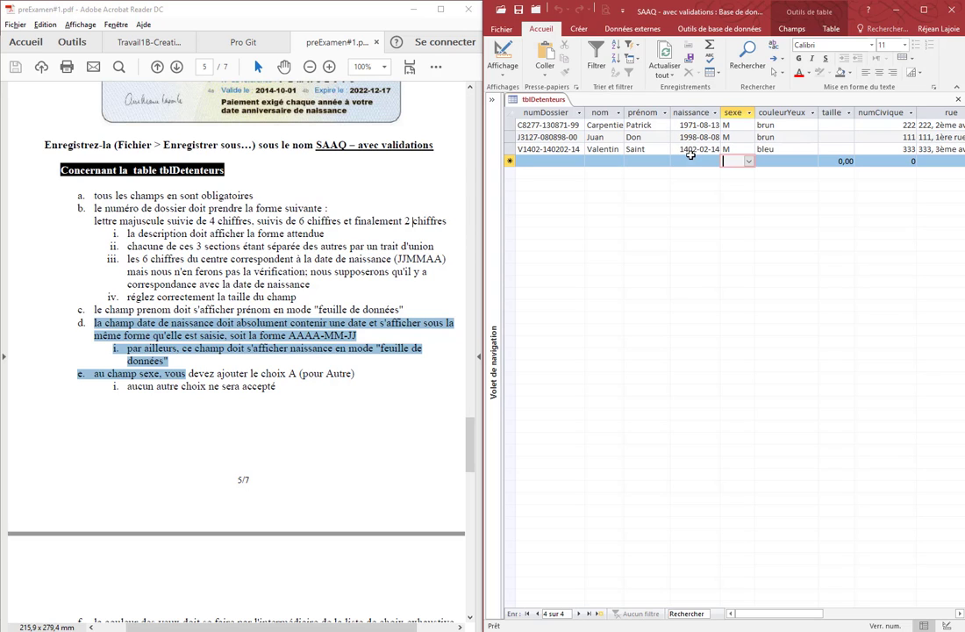
Return tblDetenteurs to Design view and apply the "Date, abrégé" input mask to the dateNais field.
{"action": "left_click", "coordinate": [509, 57]}
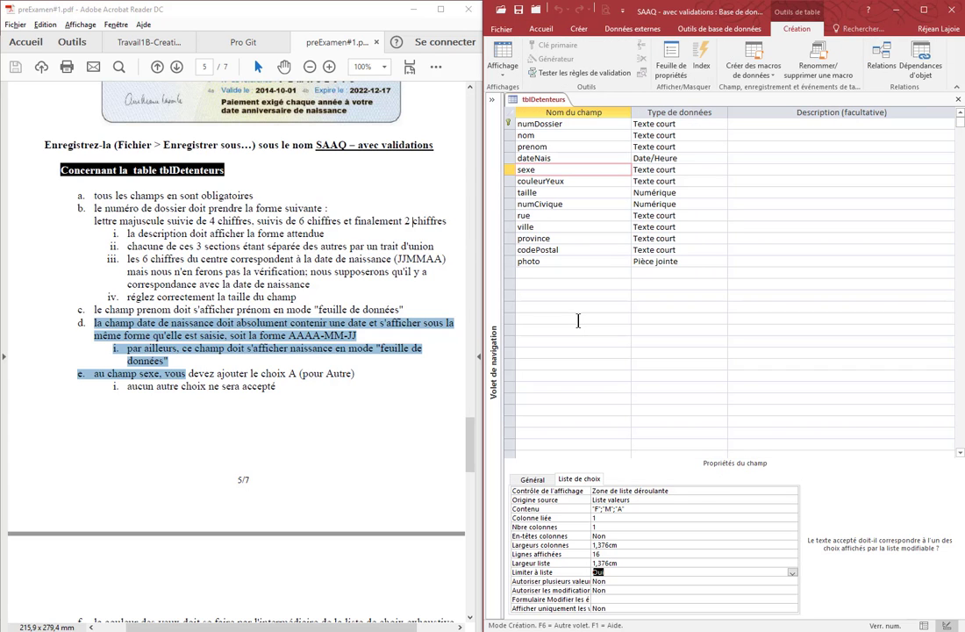
{"action": "left_click", "coordinate": [546, 158]}
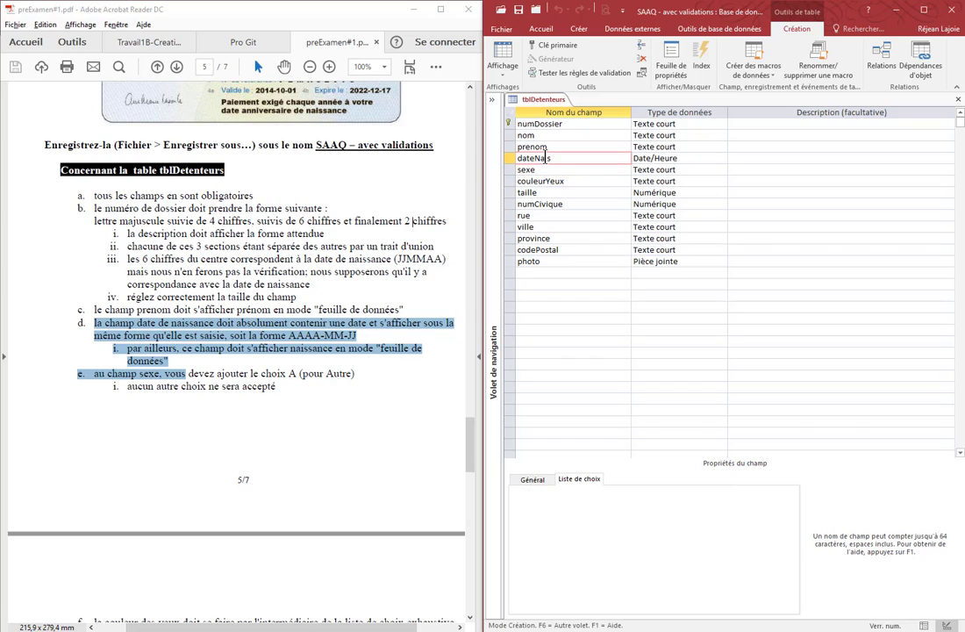
{"action": "left_click", "coordinate": [537, 481]}
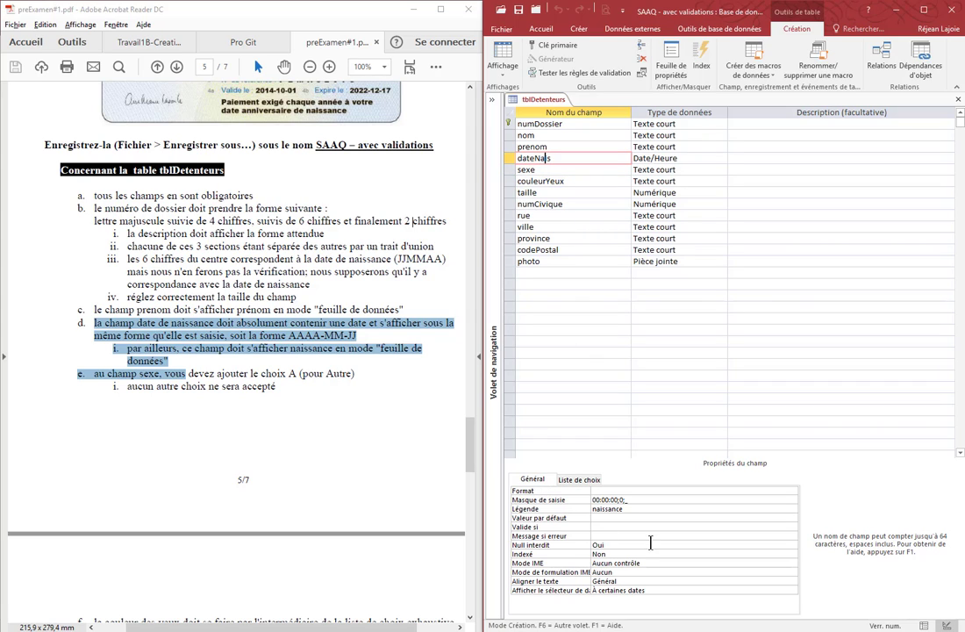
{"action": "left_click", "coordinate": [645, 500]}
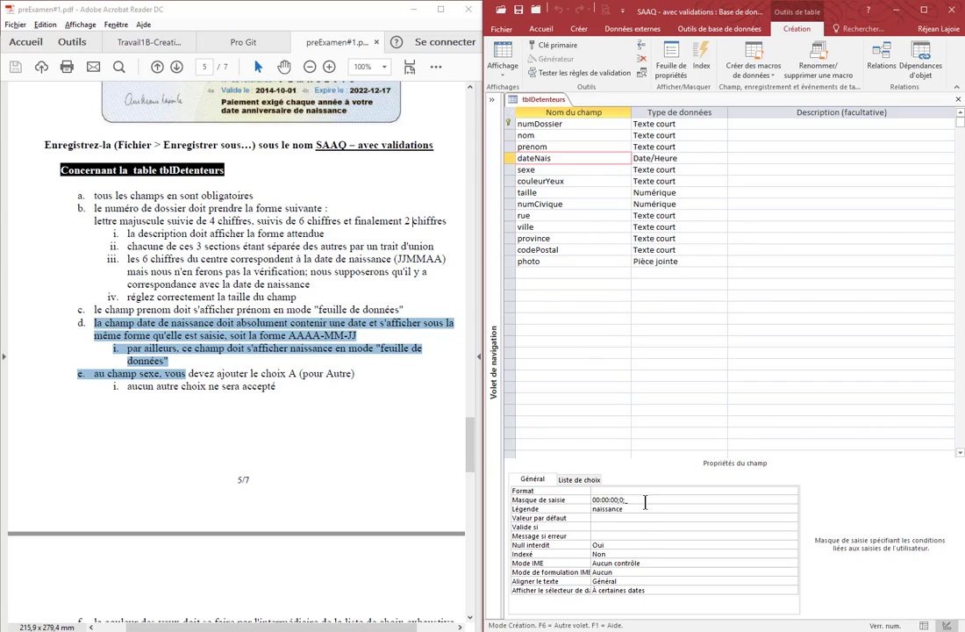
{"action": "left_click", "coordinate": [792, 500]}
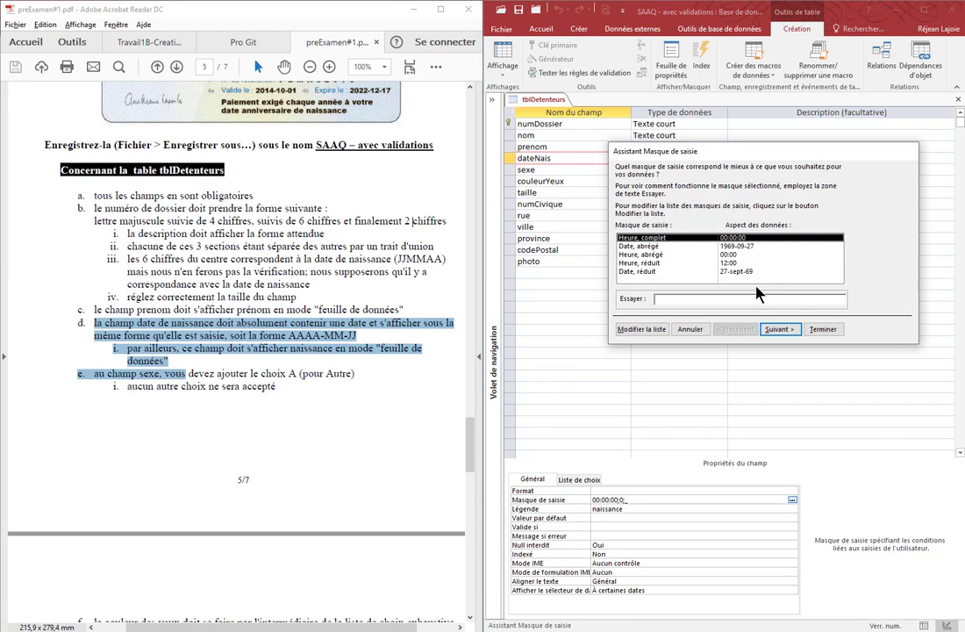
{"action": "left_click", "coordinate": [730, 249]}
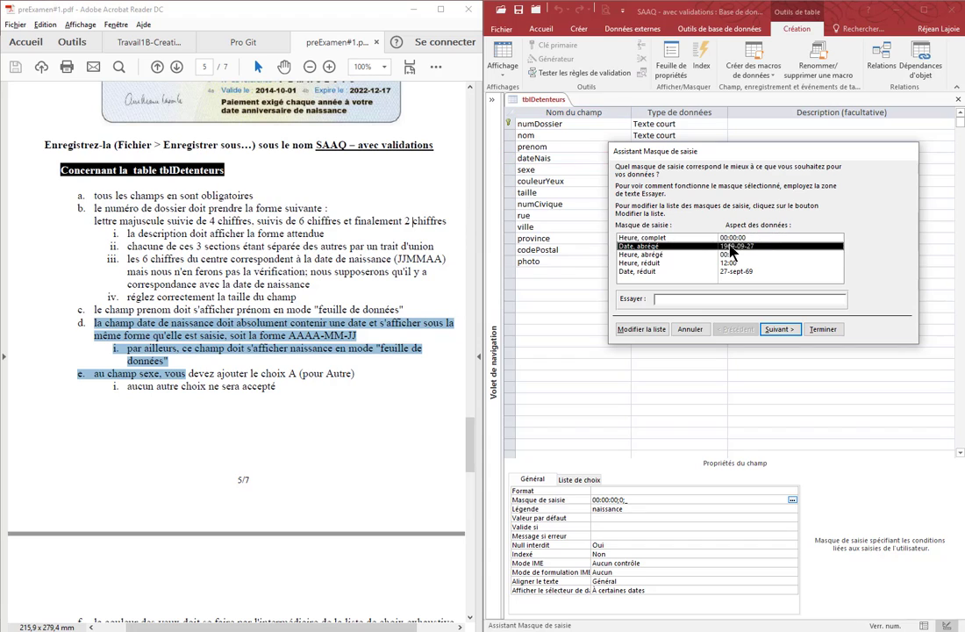
{"action": "left_click", "coordinate": [822, 329]}
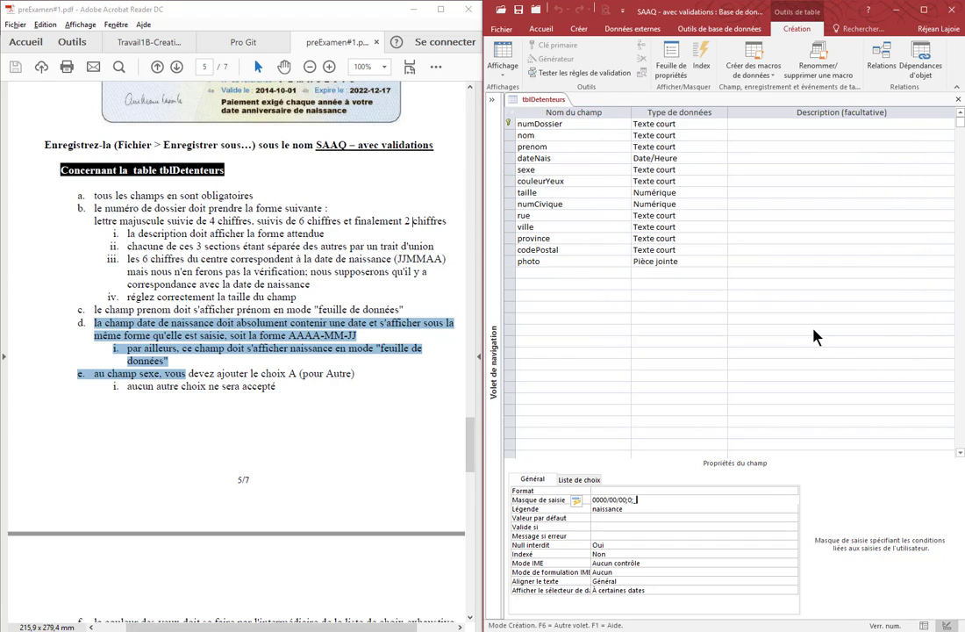
Save tblDetenteurs in Datasheet view and test the naissance mask by entering a birth date in a new record.
{"action": "left_click", "coordinate": [500, 54]}
{"action": "left_click", "coordinate": [454, 358]}
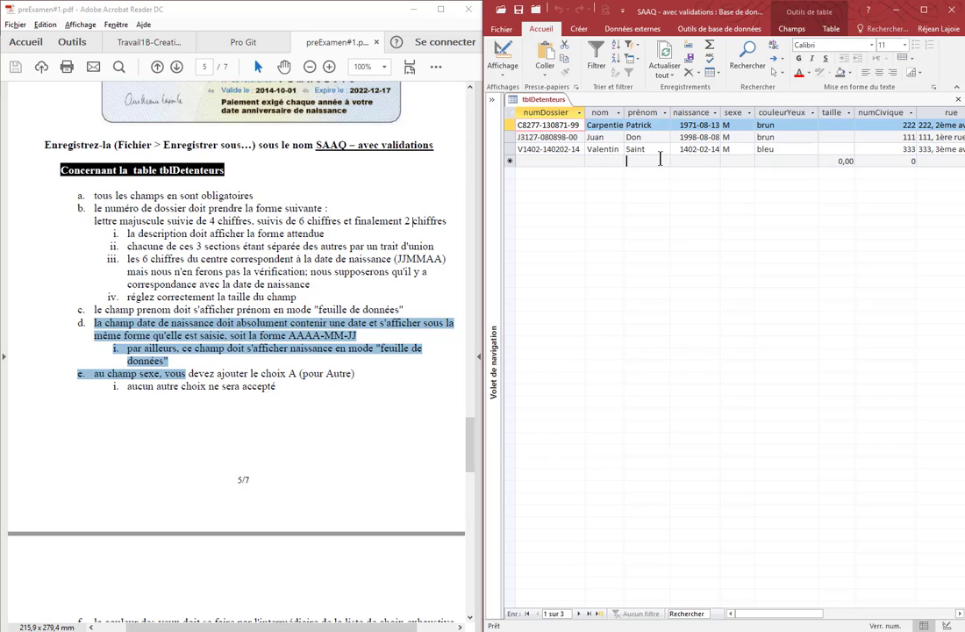
{"action": "left_click", "coordinate": [658, 159]}
{"action": "key", "text": "Tab"}
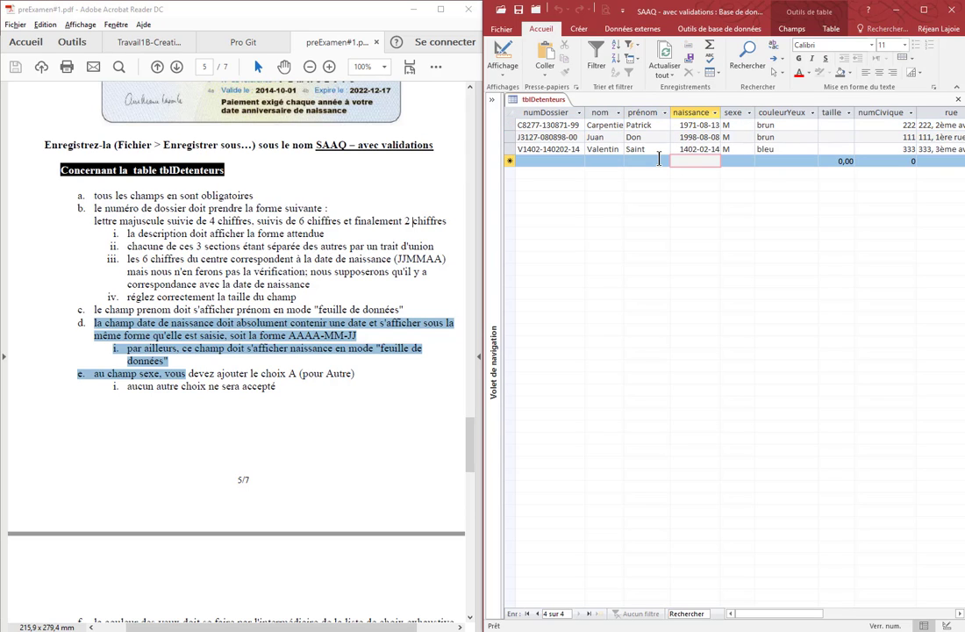
{"action": "type", "text": "2000-"}
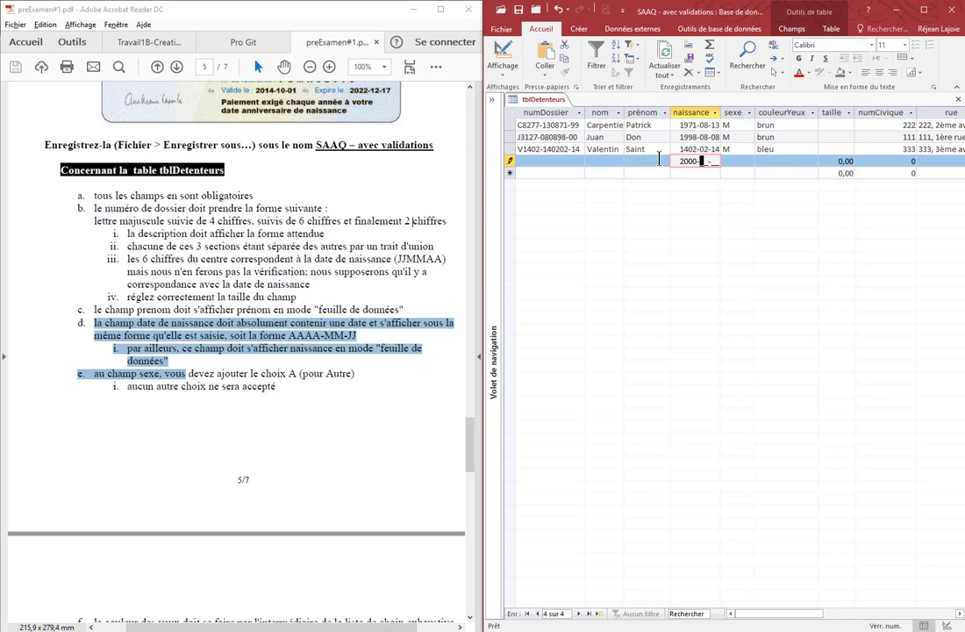
{"action": "type", "text": "01-22"}
{"action": "key", "text": "Tab"}
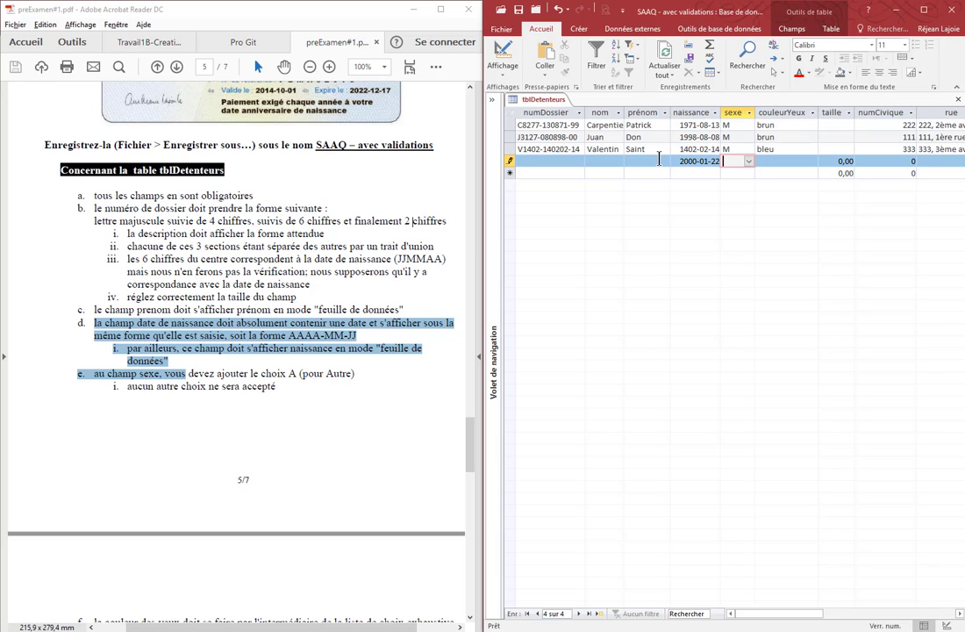
Discard the new test record and consult the eye colour requirements in item f of the practice exam.
{"action": "key", "text": "Escape"}
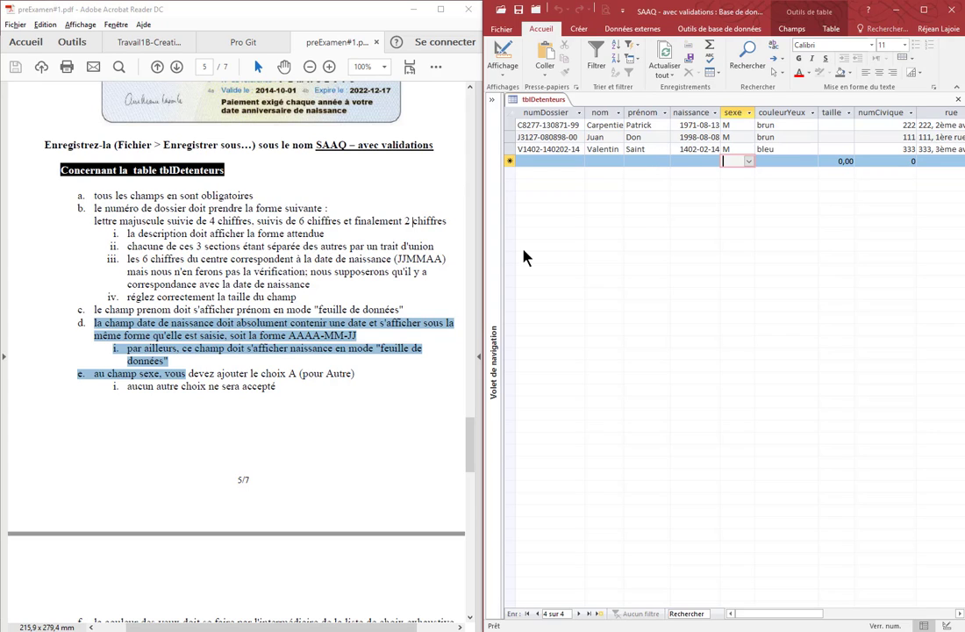
{"action": "left_click", "coordinate": [242, 376]}
{"action": "scroll", "coordinate": [242, 377], "scroll_direction": "down", "scroll_amount": 10}
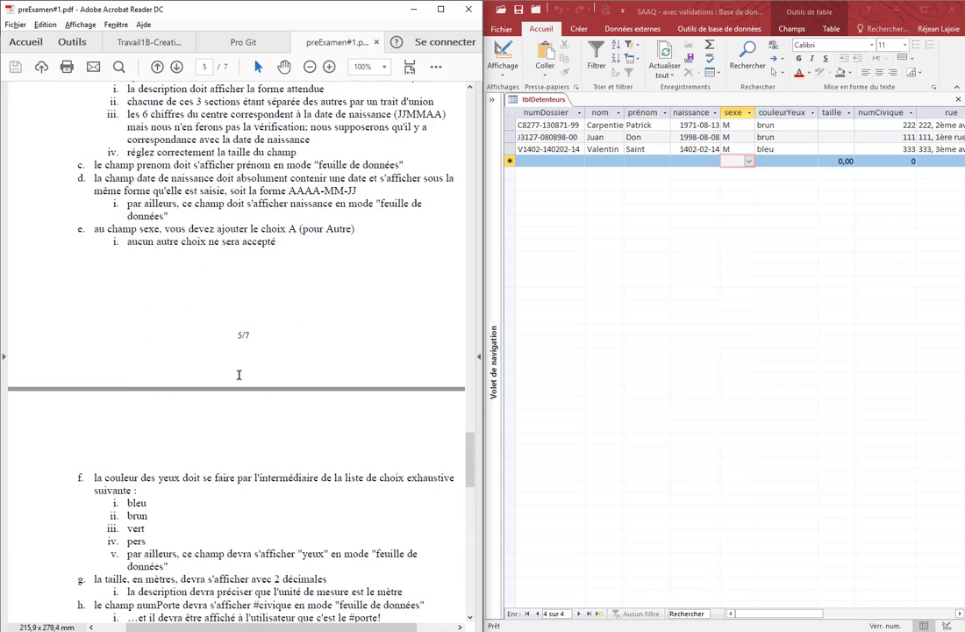
{"action": "scroll", "coordinate": [265, 345], "scroll_direction": "down", "scroll_amount": 2}
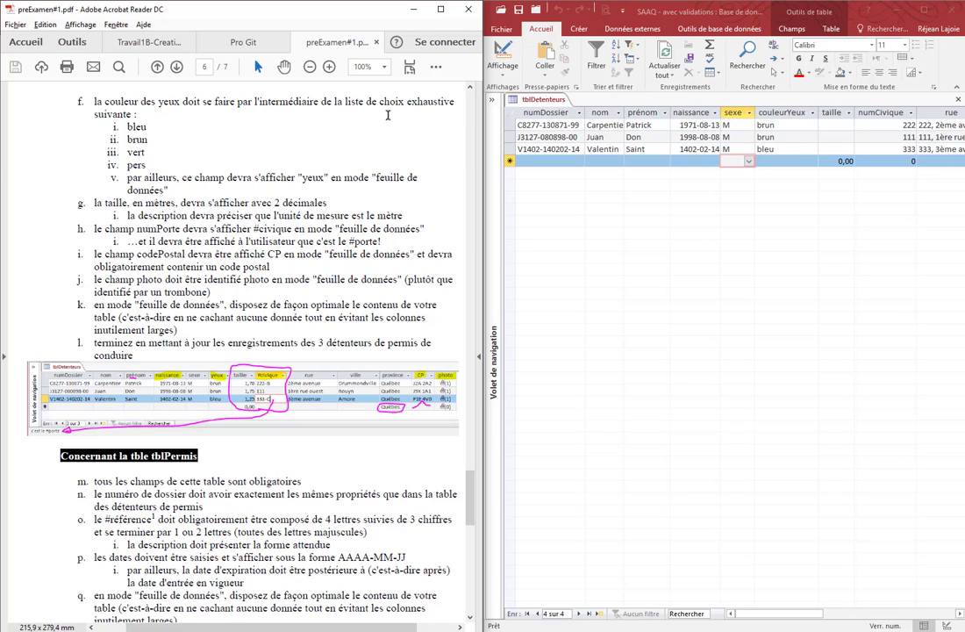
{"action": "double_click", "coordinate": [429, 102]}
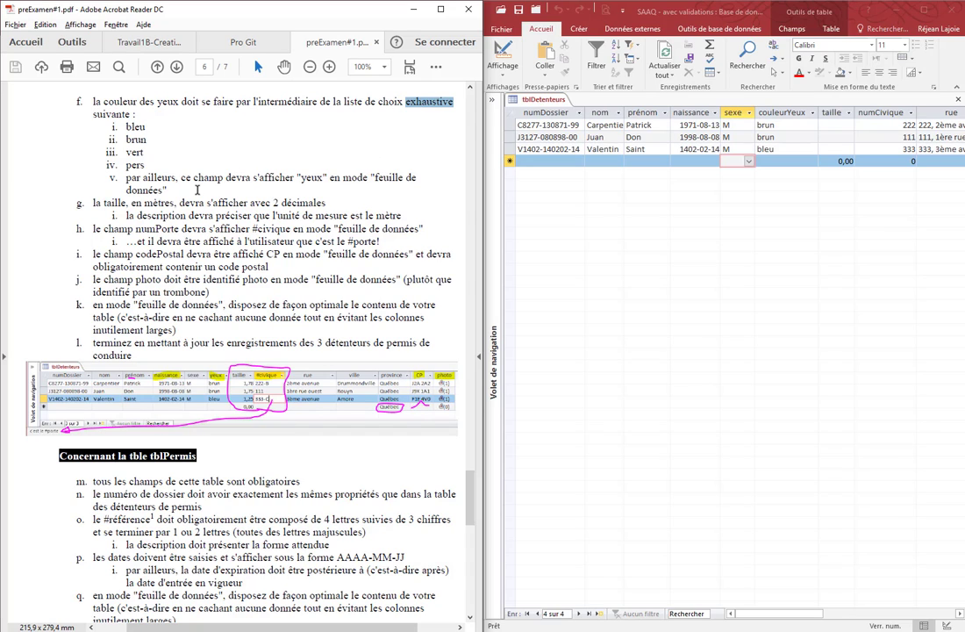
Return tblDetenteurs to Design view and give the couleurYeux field a size of 4 and the caption yeux.
{"action": "left_click", "coordinate": [505, 53]}
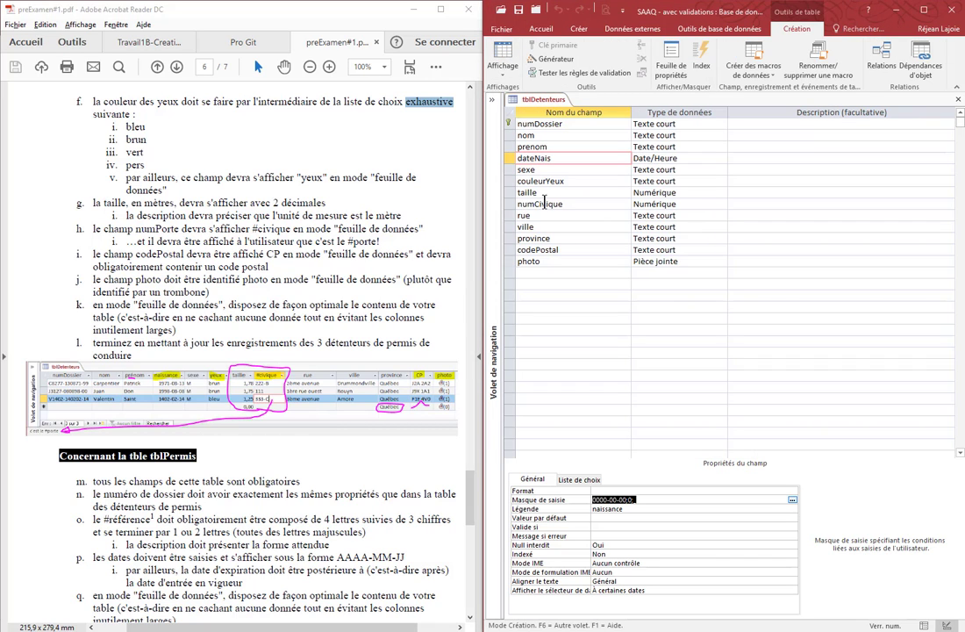
{"action": "left_click", "coordinate": [522, 182]}
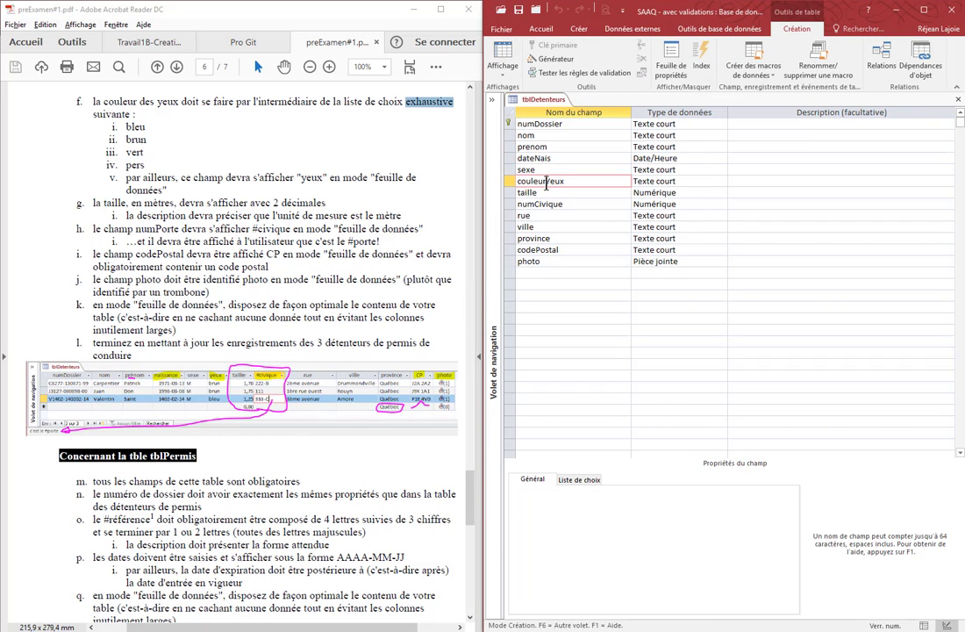
{"action": "left_click", "coordinate": [579, 480]}
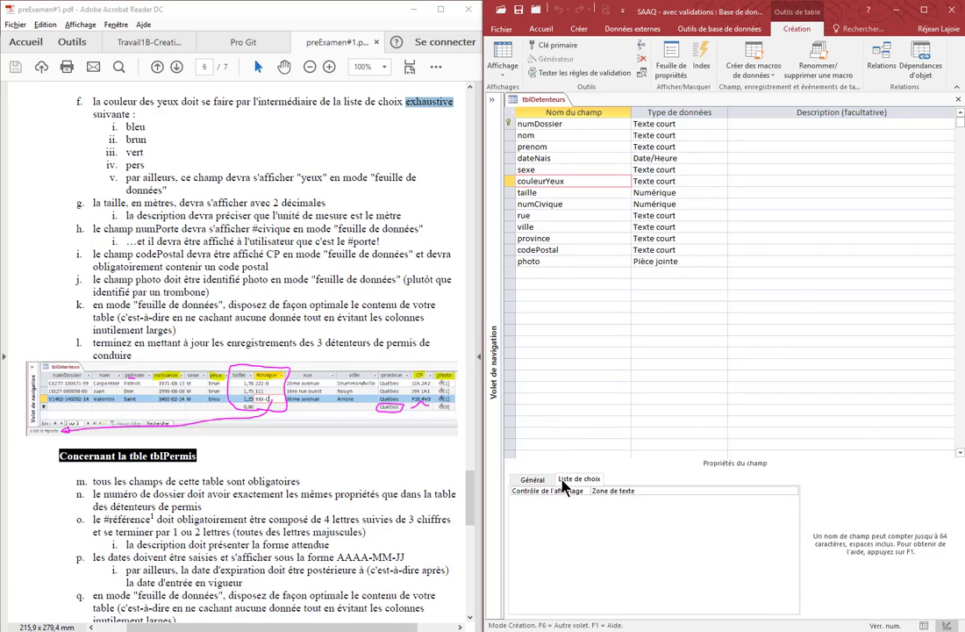
{"action": "left_click", "coordinate": [653, 181]}
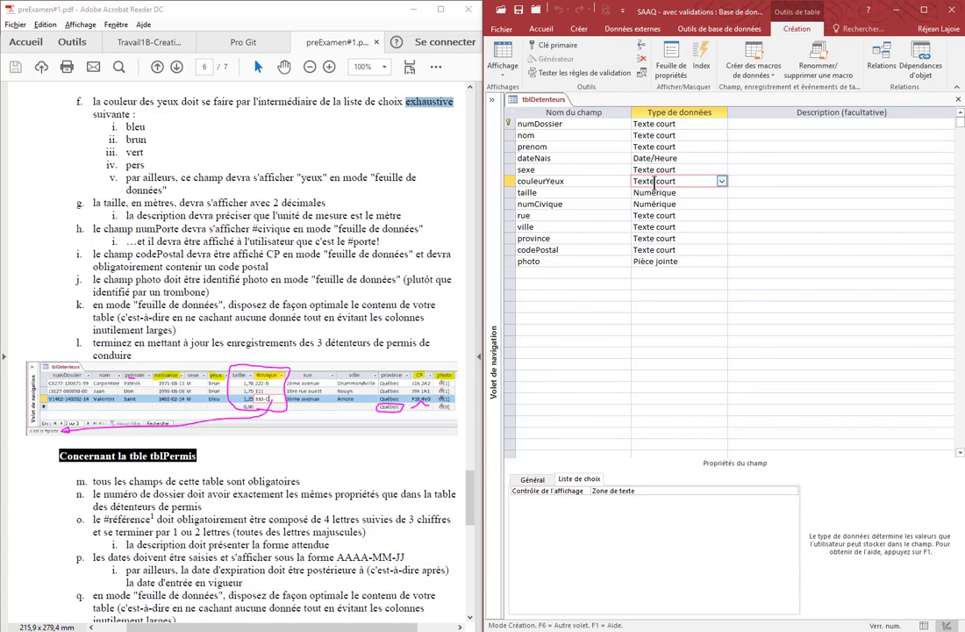
{"action": "left_click", "coordinate": [540, 481]}
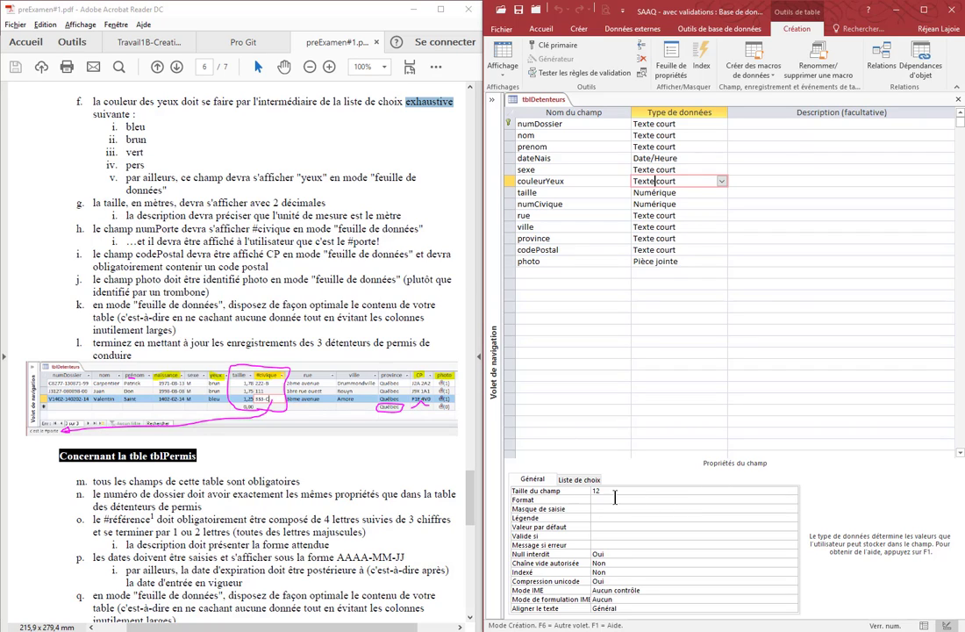
{"action": "double_click", "coordinate": [612, 492]}
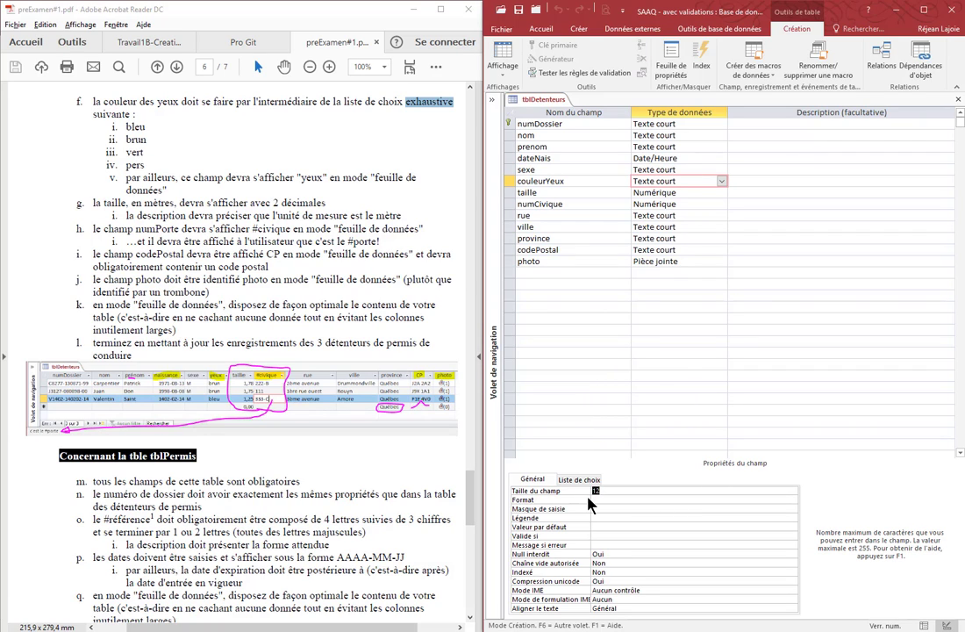
{"action": "type", "text": "4"}
{"action": "left_click", "coordinate": [602, 518]}
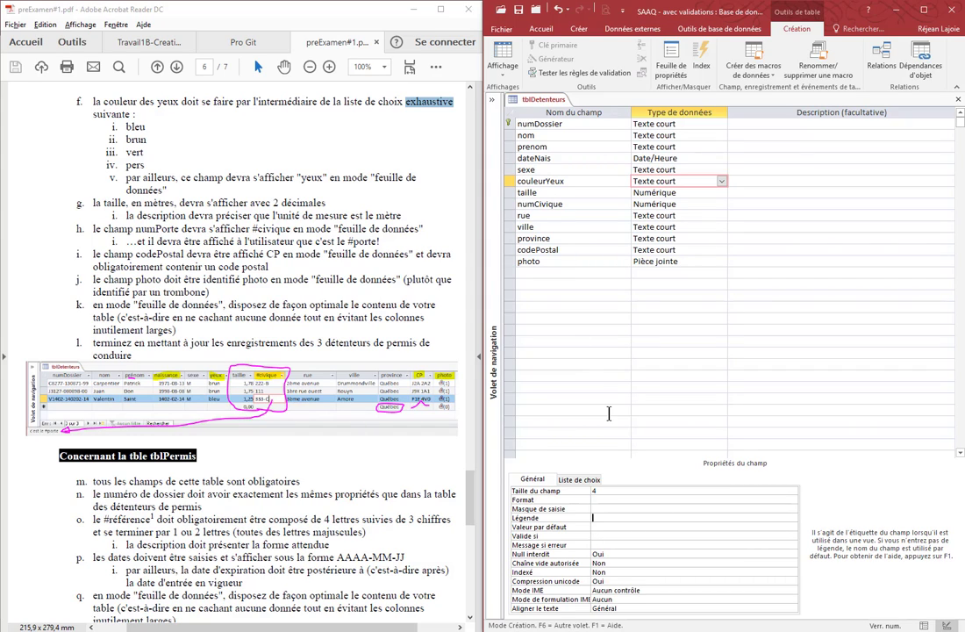
{"action": "type", "text": "yeux"}
Start the lookup wizard for couleurYeux with self-entered values and list bleu, brun, vert and pers in one column.
{"action": "left_click", "coordinate": [721, 181]}
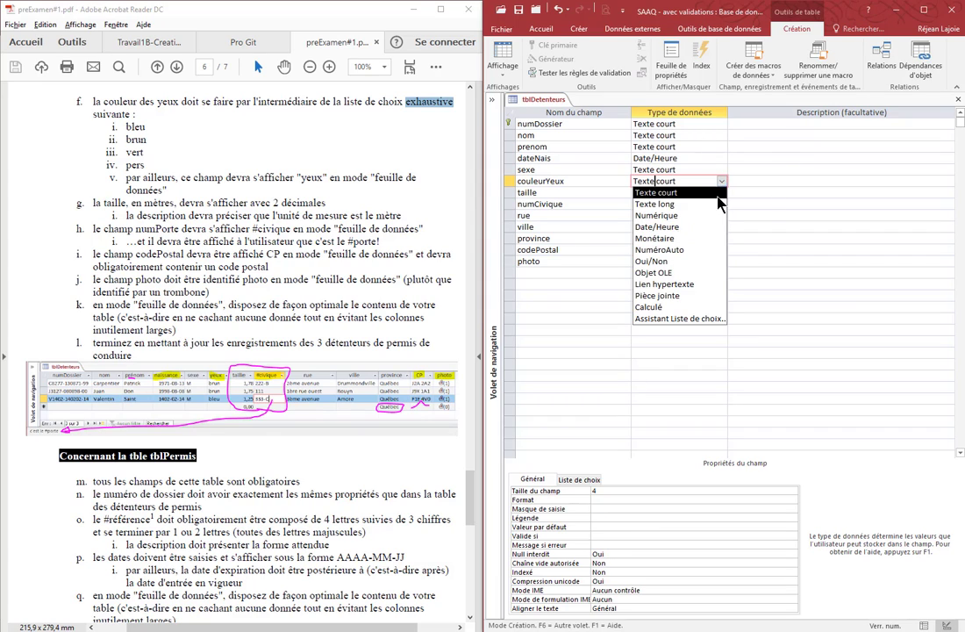
{"action": "left_click", "coordinate": [680, 321]}
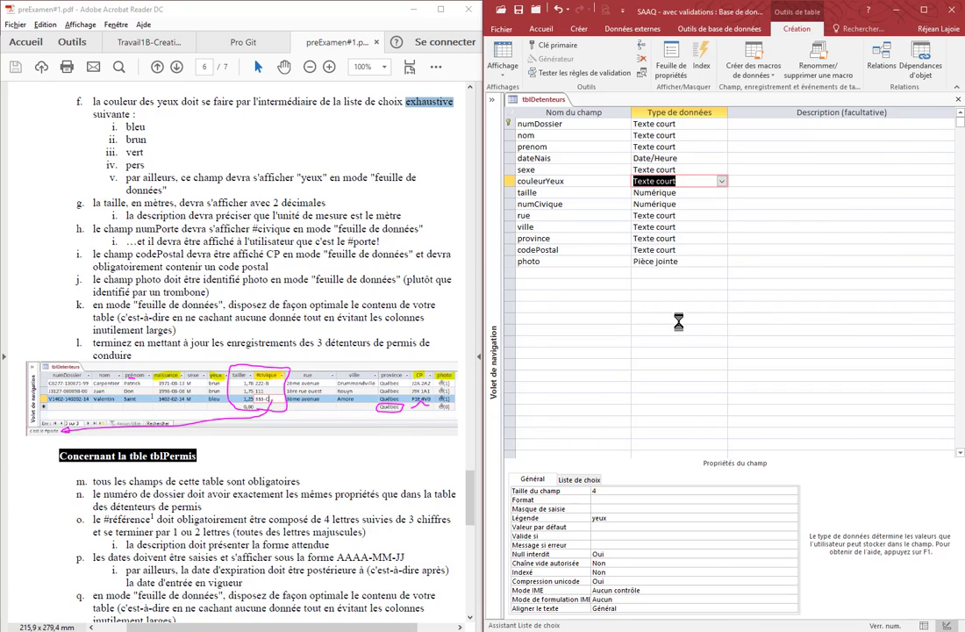
{"action": "left_click", "coordinate": [701, 241]}
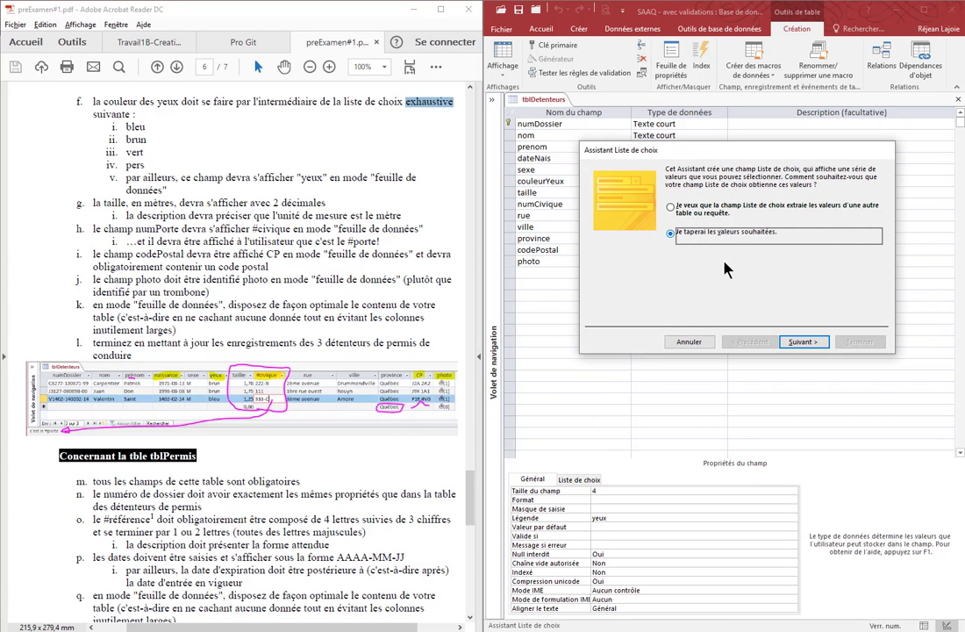
{"action": "left_click", "coordinate": [787, 342]}
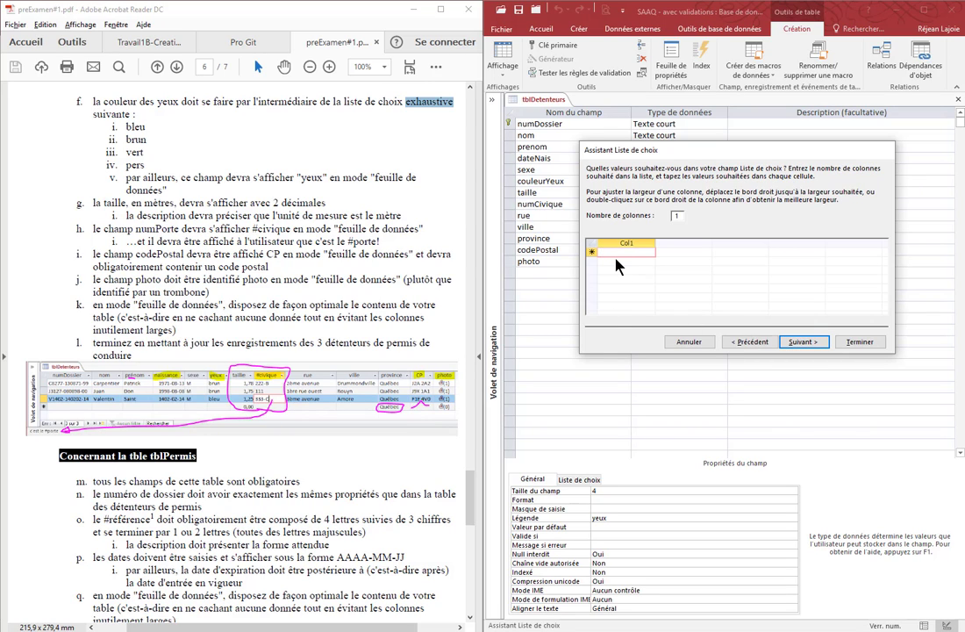
{"action": "type", "text": "bleu"}
{"action": "key", "text": "Return"}
{"action": "type", "text": "brun"}
{"action": "key", "text": "Return"}
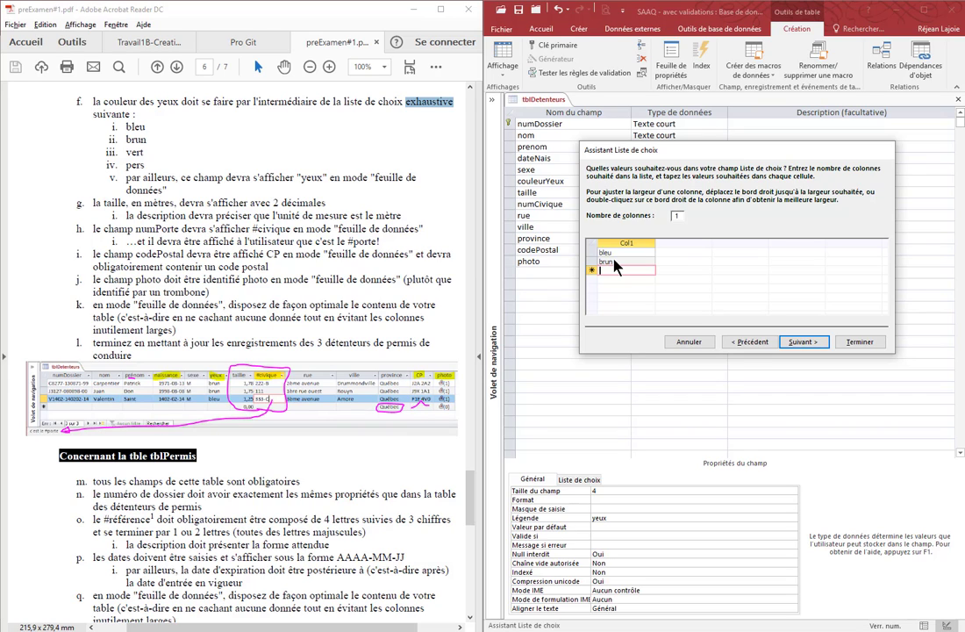
{"action": "type", "text": "vert"}
{"action": "key", "text": "Return"}
{"action": "type", "text": "pers"}
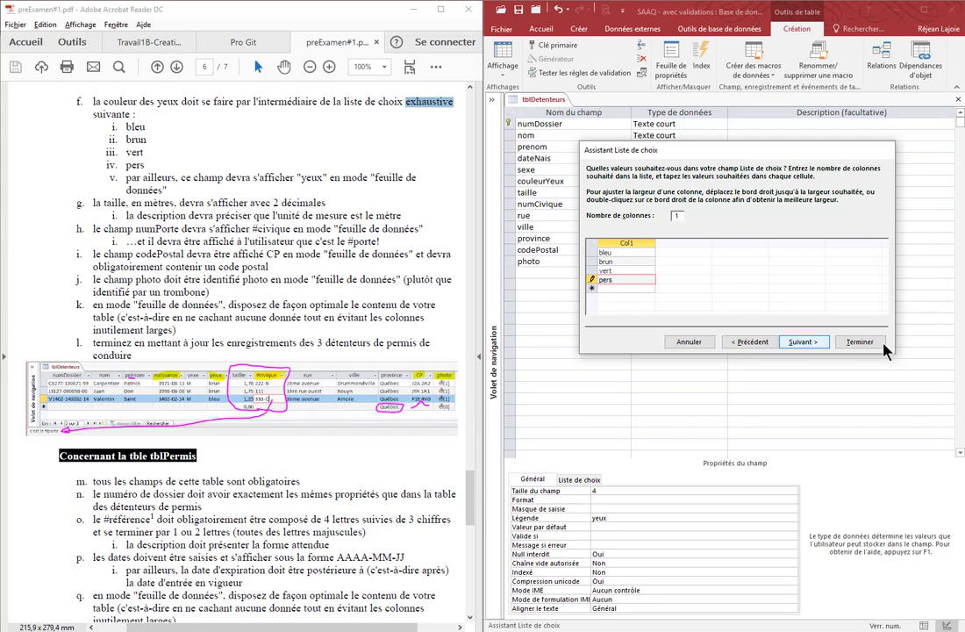
Limit the couleurYeux entries to the list and finish the lookup wizard.
{"action": "left_click", "coordinate": [811, 348]}
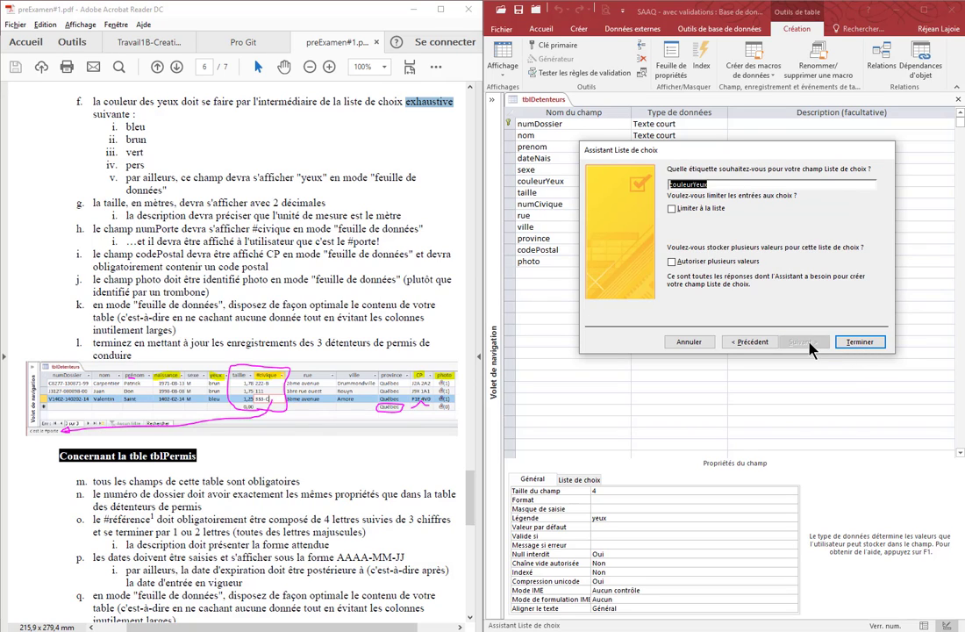
{"action": "left_click", "coordinate": [690, 211]}
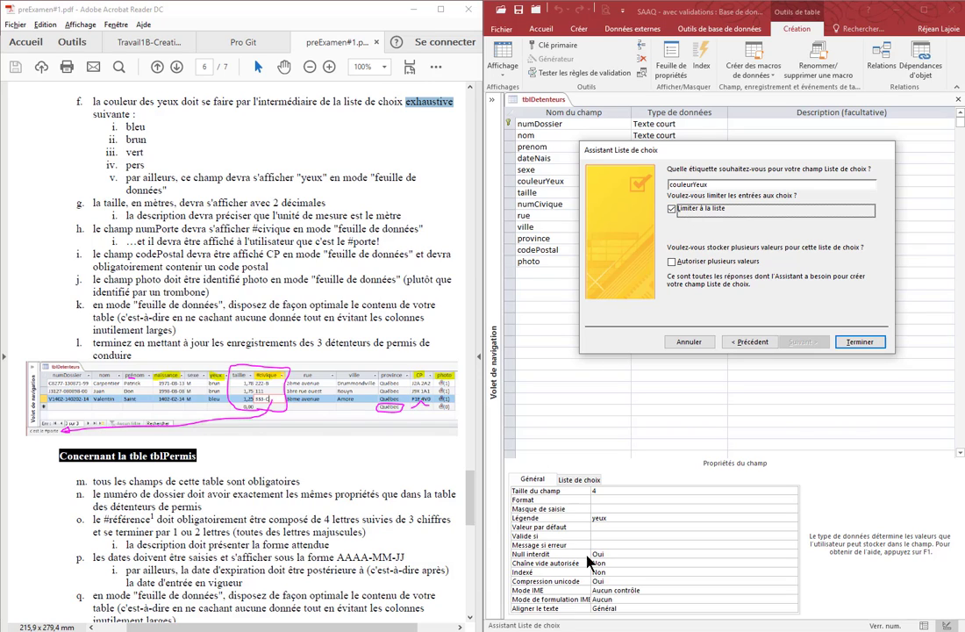
{"action": "left_click", "coordinate": [855, 343]}
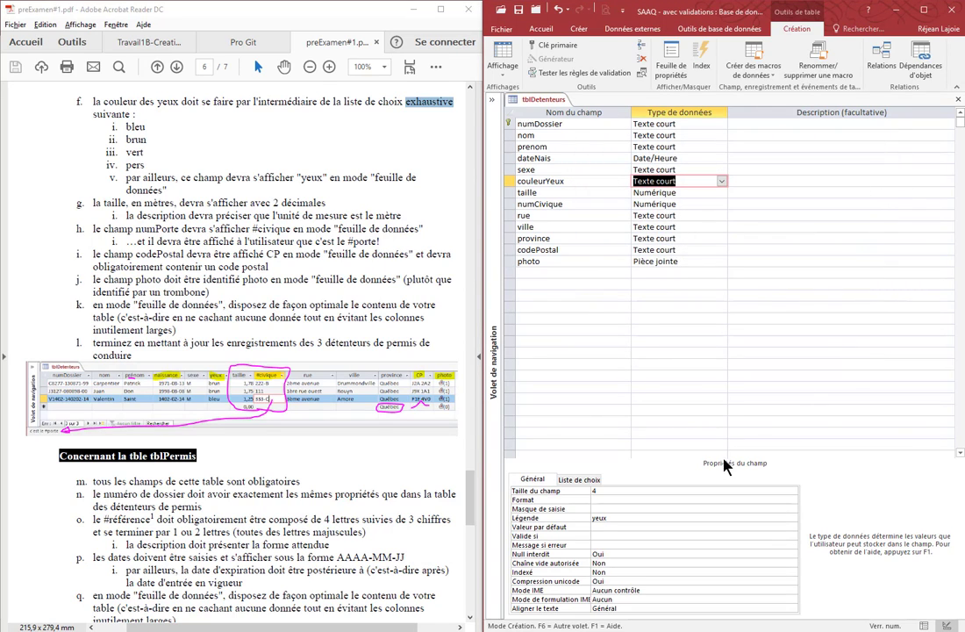
Reorder the couleurYeux lookup values alphabetically as "bleu";"brun";"pers";"vert".
{"action": "left_click", "coordinate": [579, 480]}
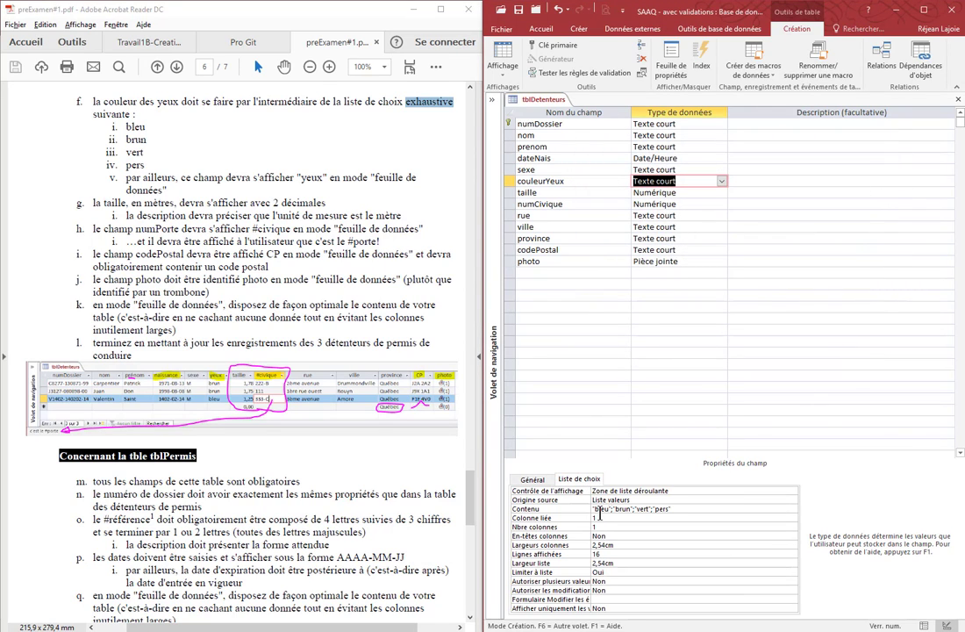
{"action": "left_click", "coordinate": [666, 510]}
{"action": "left_click", "coordinate": [634, 509]}
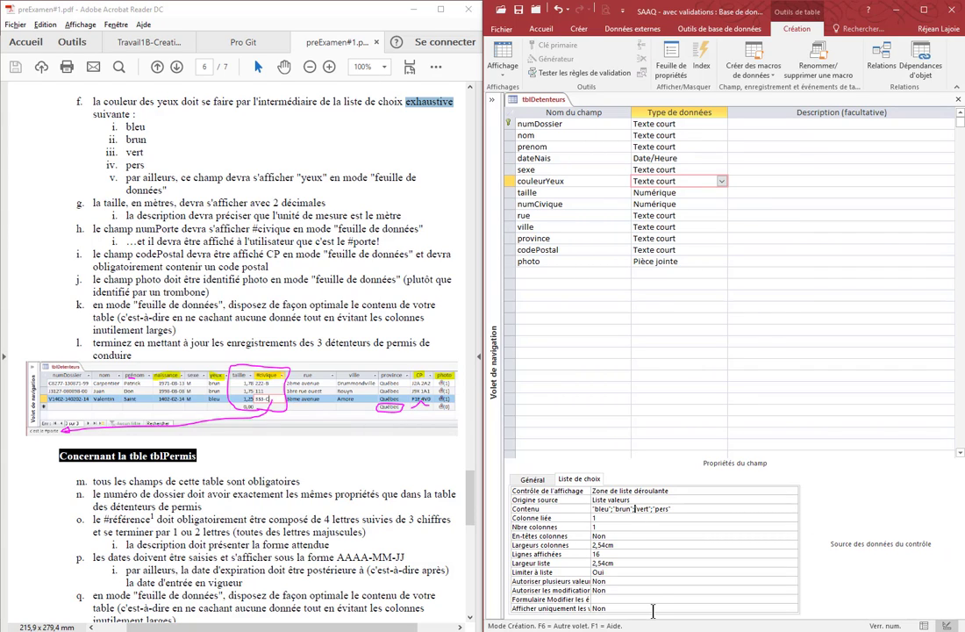
{"action": "type", "text": "\"pers\";"}
{"action": "left_click", "coordinate": [714, 506]}
{"action": "left_click", "coordinate": [686, 529]}
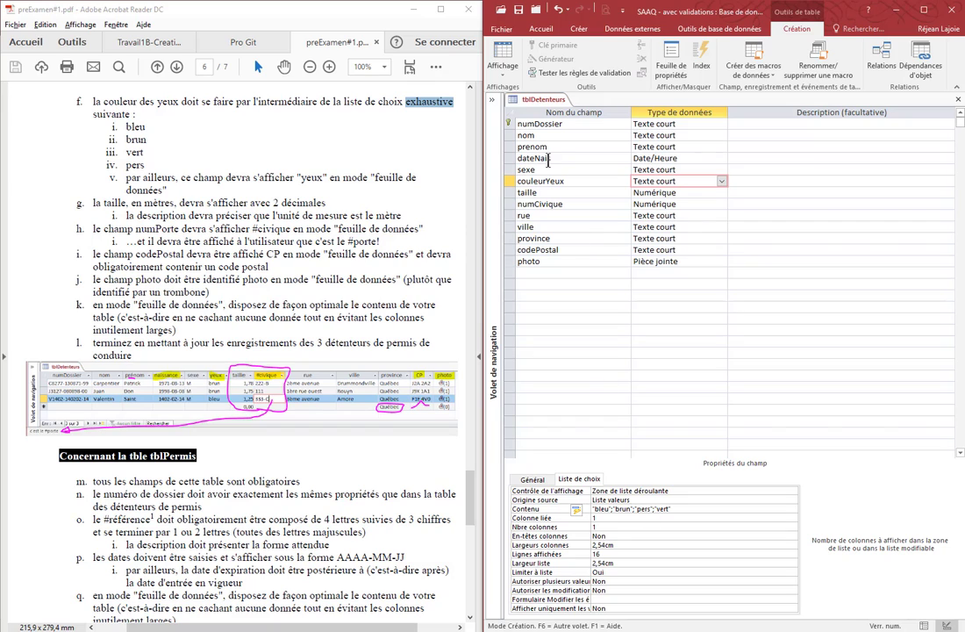
Save tblDetenteurs, show it in Datasheet view and check the choices offered in the yeux column.
{"action": "left_click", "coordinate": [507, 60]}
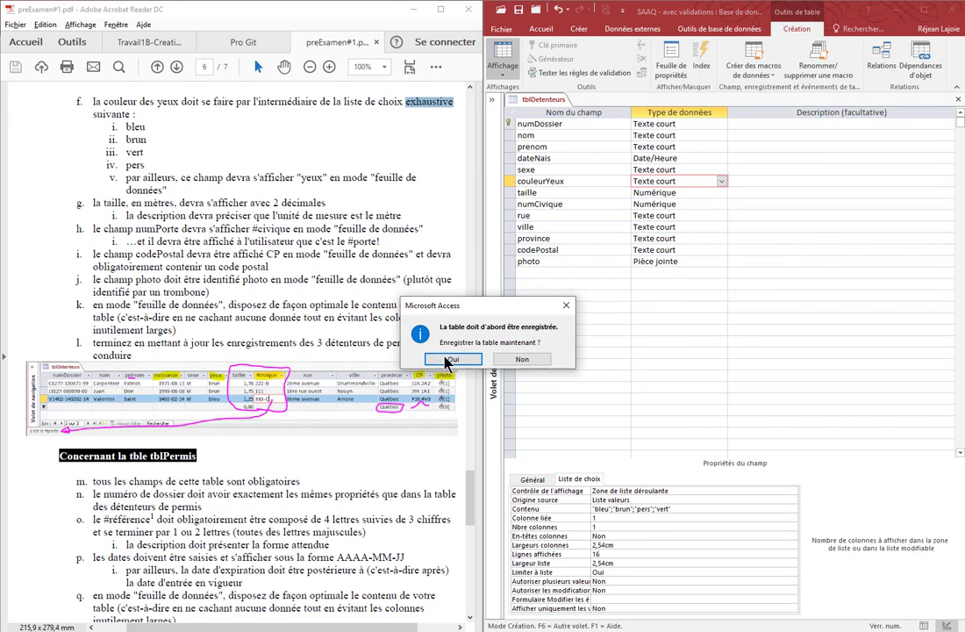
{"action": "left_click", "coordinate": [452, 359]}
{"action": "left_click", "coordinate": [449, 363]}
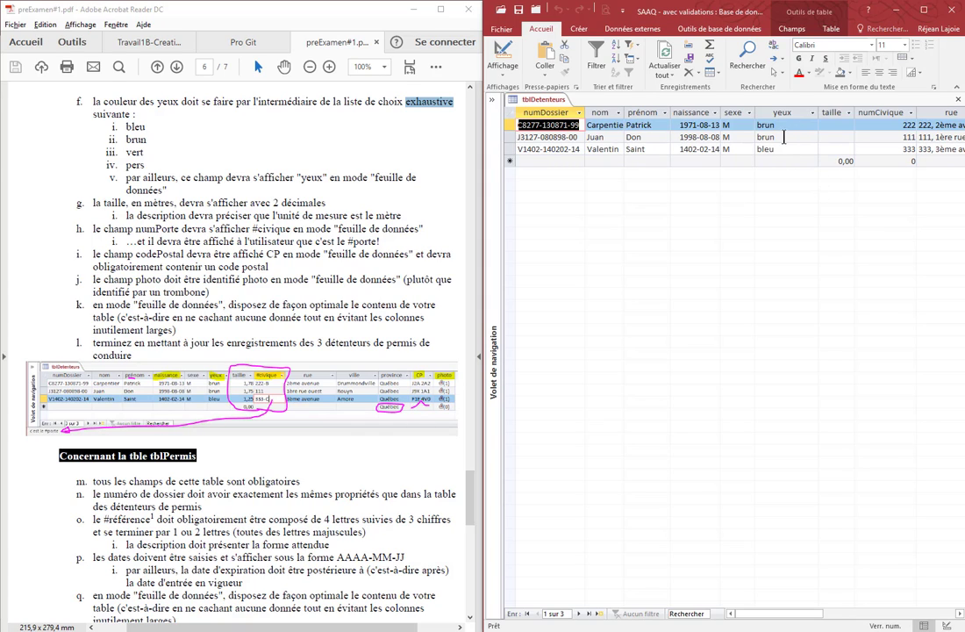
{"action": "left_click", "coordinate": [789, 147]}
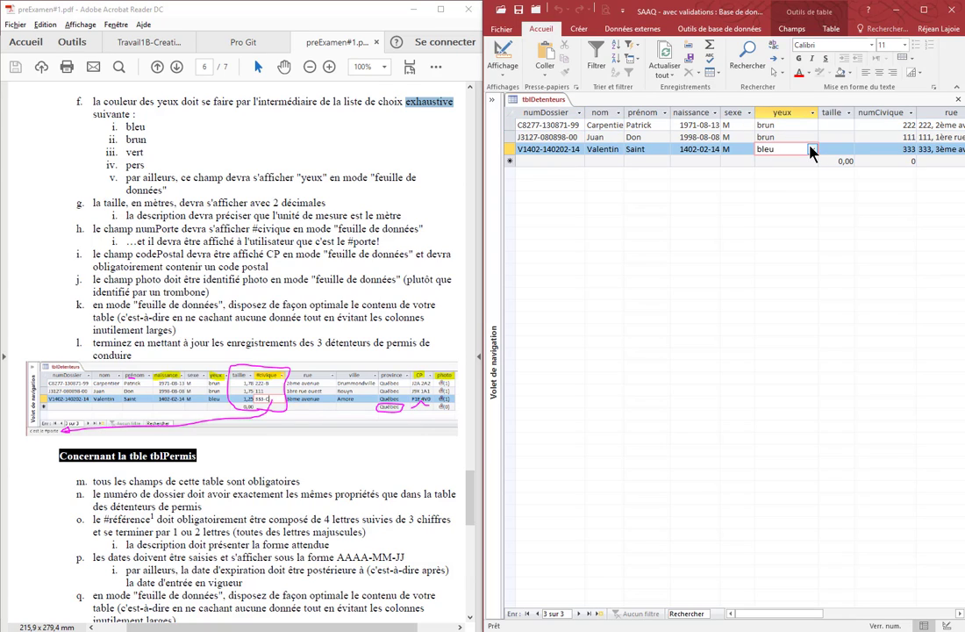
{"action": "left_click", "coordinate": [811, 149]}
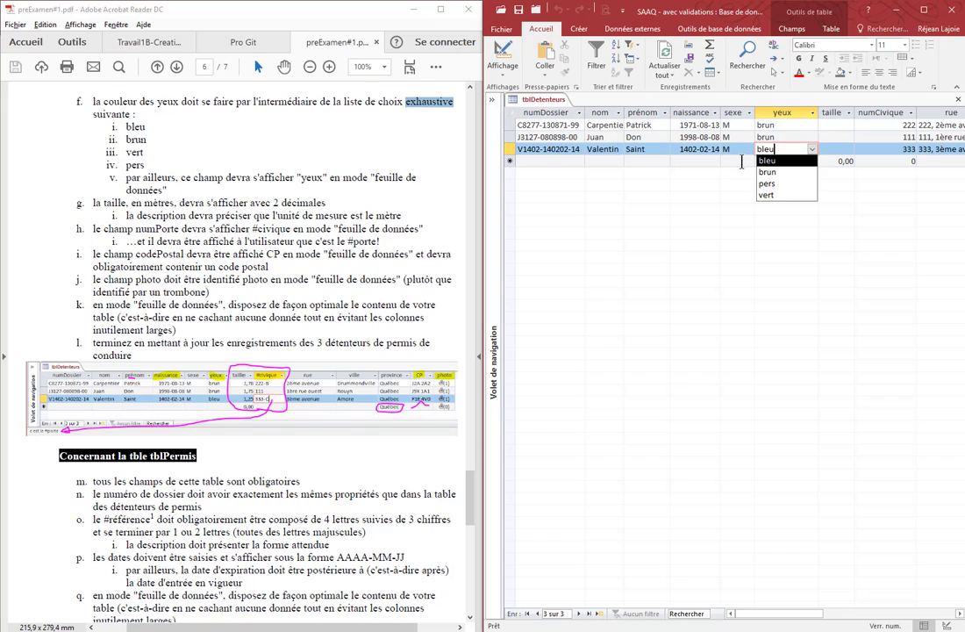
{"action": "left_click", "coordinate": [696, 160]}
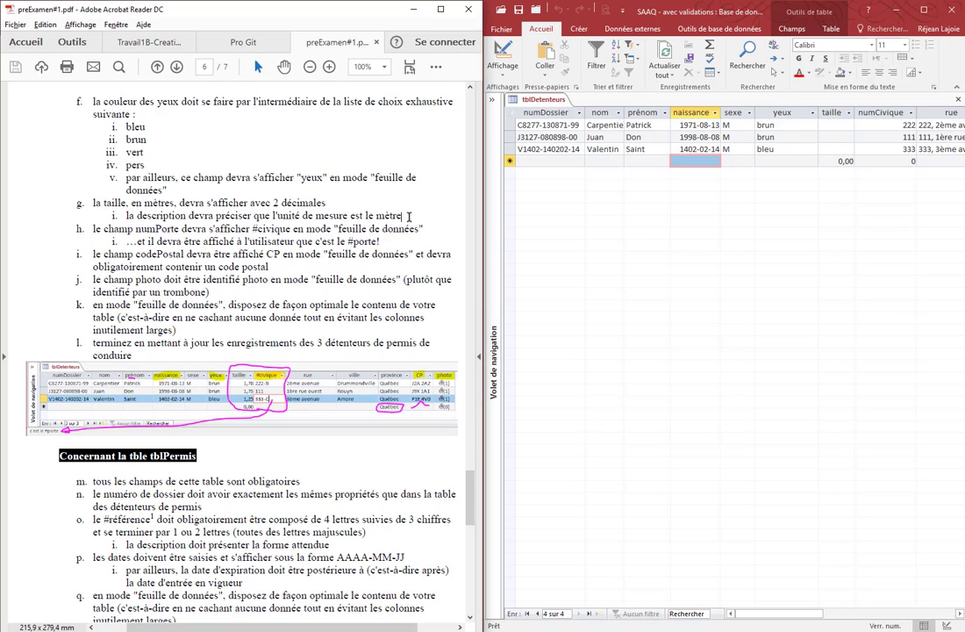
Consult the exam's unit requirement for taille and give that field the description "en mètres" in Design view.
{"action": "left_click_drag", "start_coordinate": [403, 215], "coordinate": [126, 215]}
{"action": "left_click", "coordinate": [496, 49]}
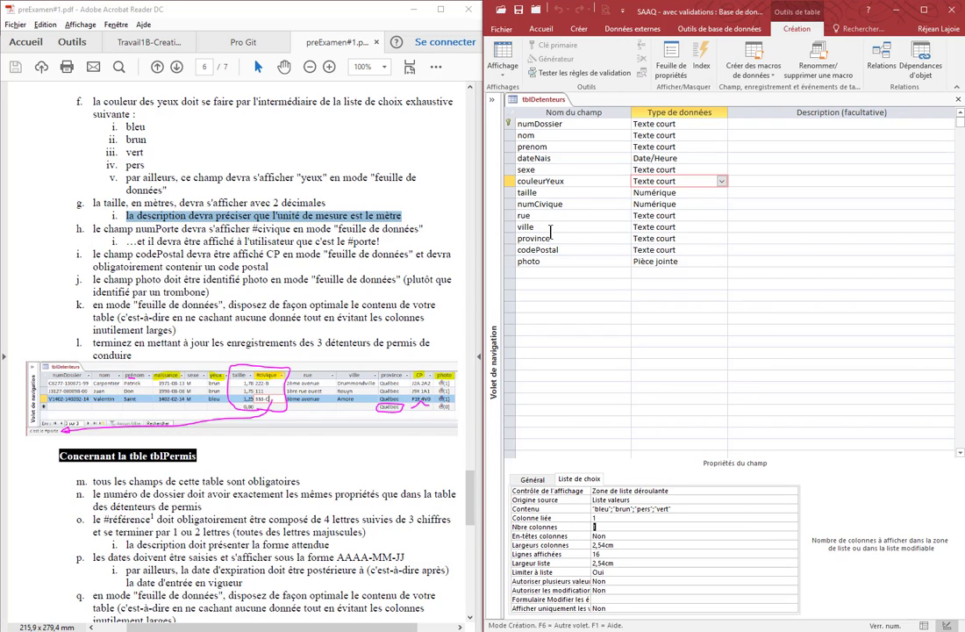
{"action": "left_click", "coordinate": [549, 192]}
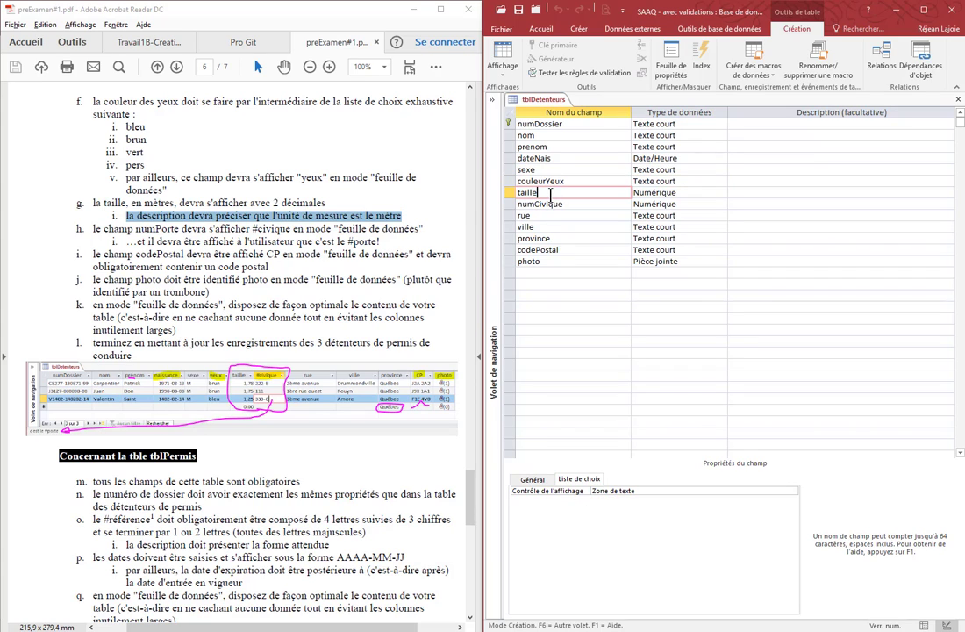
{"action": "left_click", "coordinate": [742, 191]}
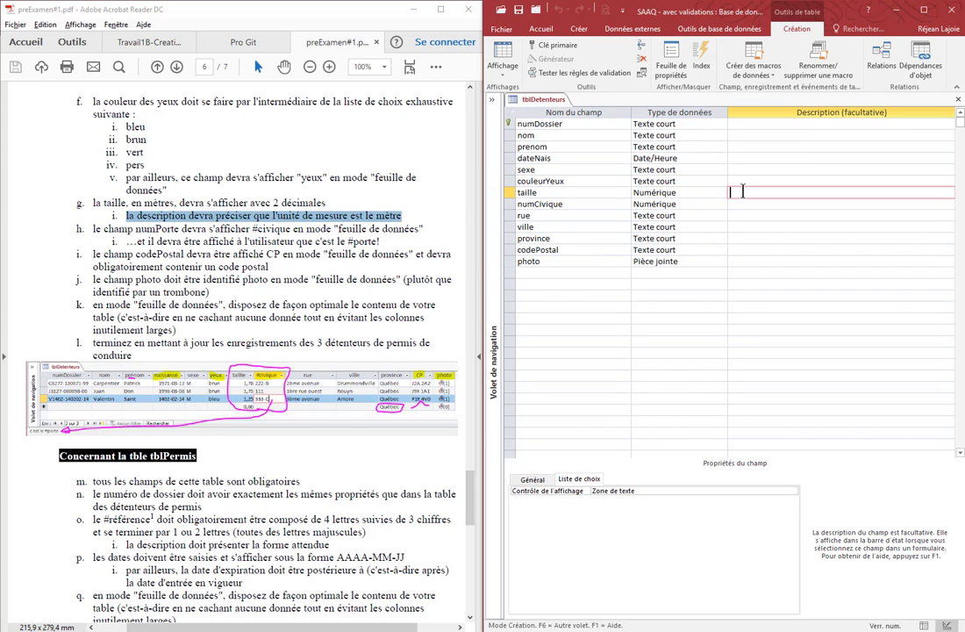
{"action": "type", "text": "en mètres"}
Set the taille field's size to Réel double.
{"action": "left_click", "coordinate": [537, 482]}
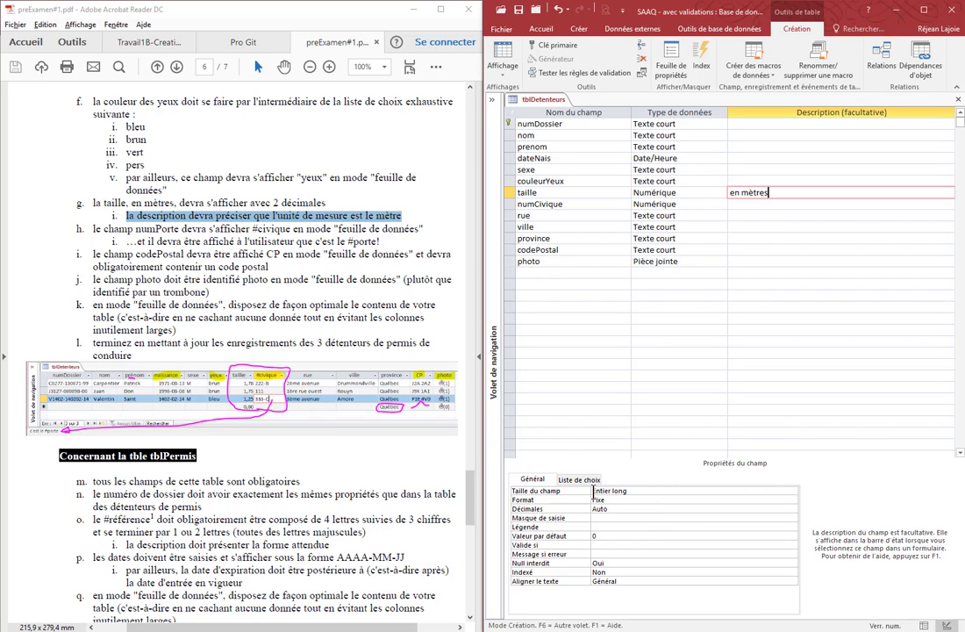
{"action": "left_click", "coordinate": [644, 491]}
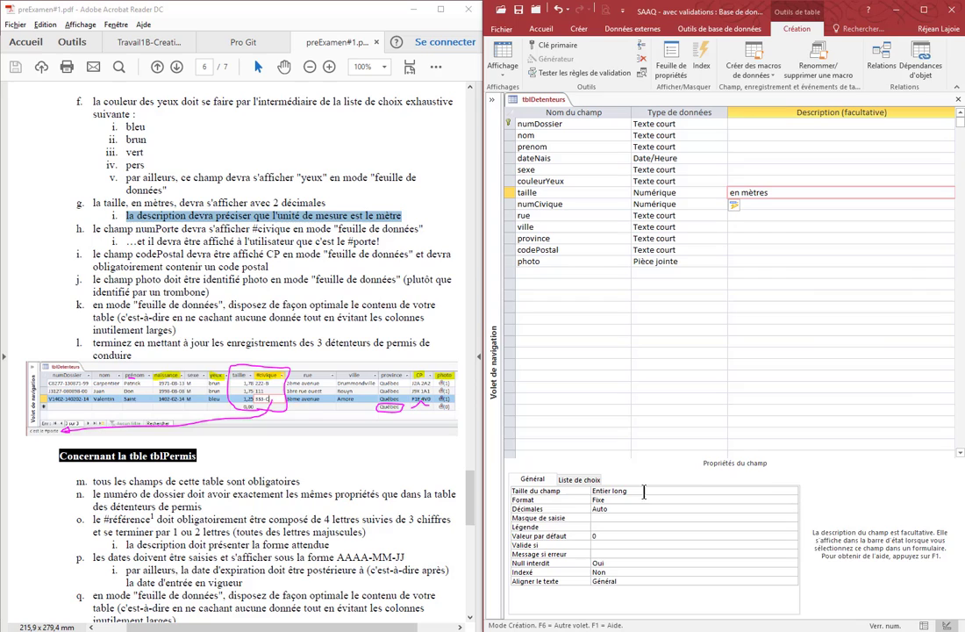
{"action": "left_click", "coordinate": [792, 492]}
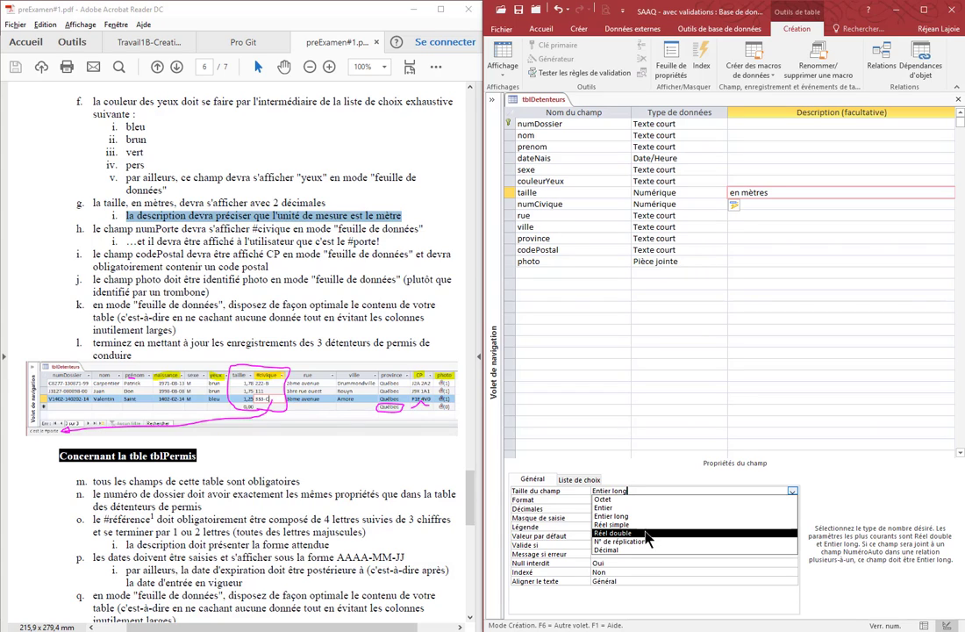
{"action": "left_click", "coordinate": [645, 533]}
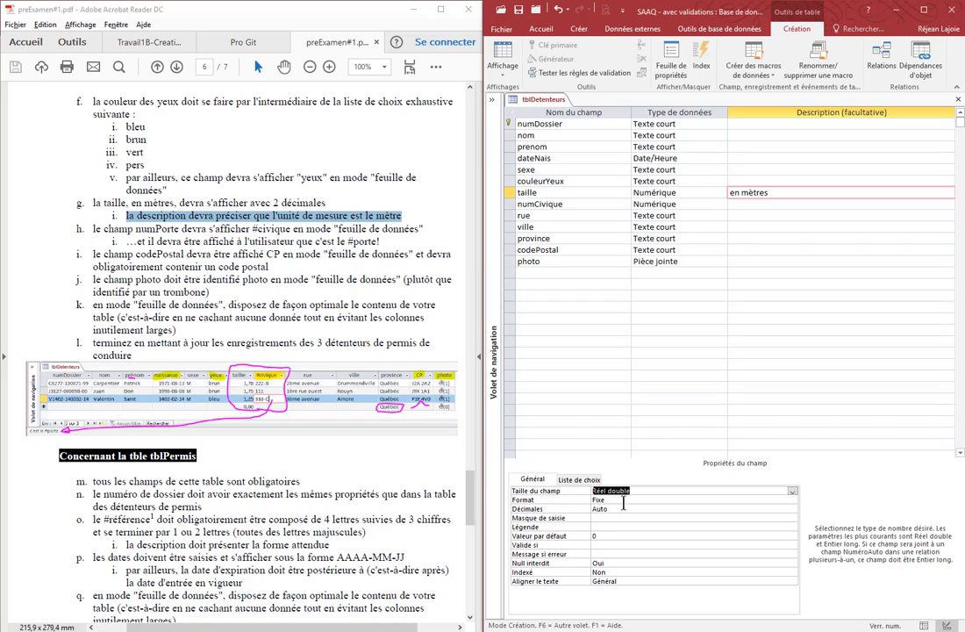
Set the taille field's Décimales property to 2.
{"action": "left_click", "coordinate": [625, 508]}
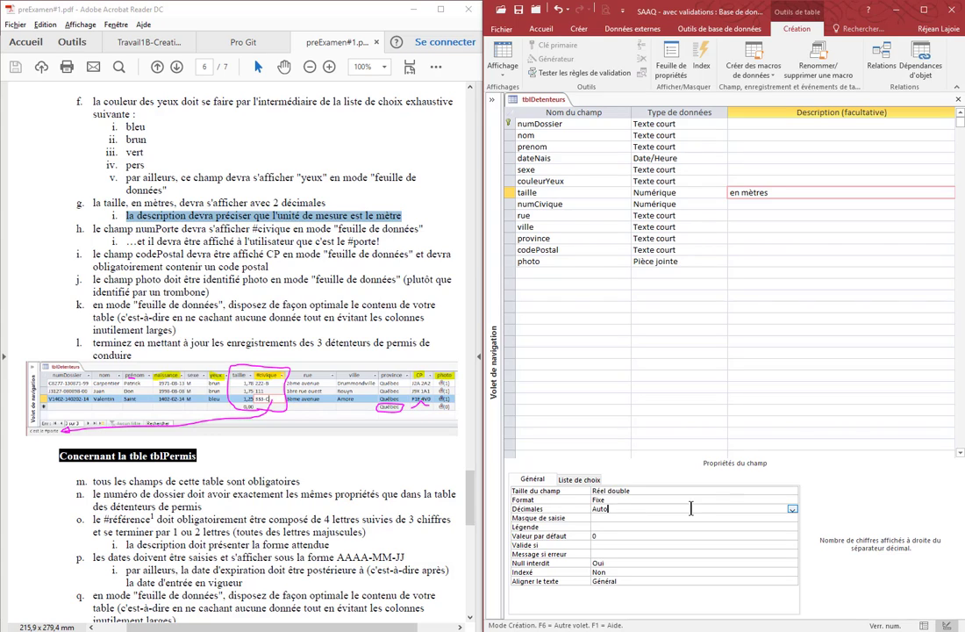
{"action": "left_click", "coordinate": [792, 508]}
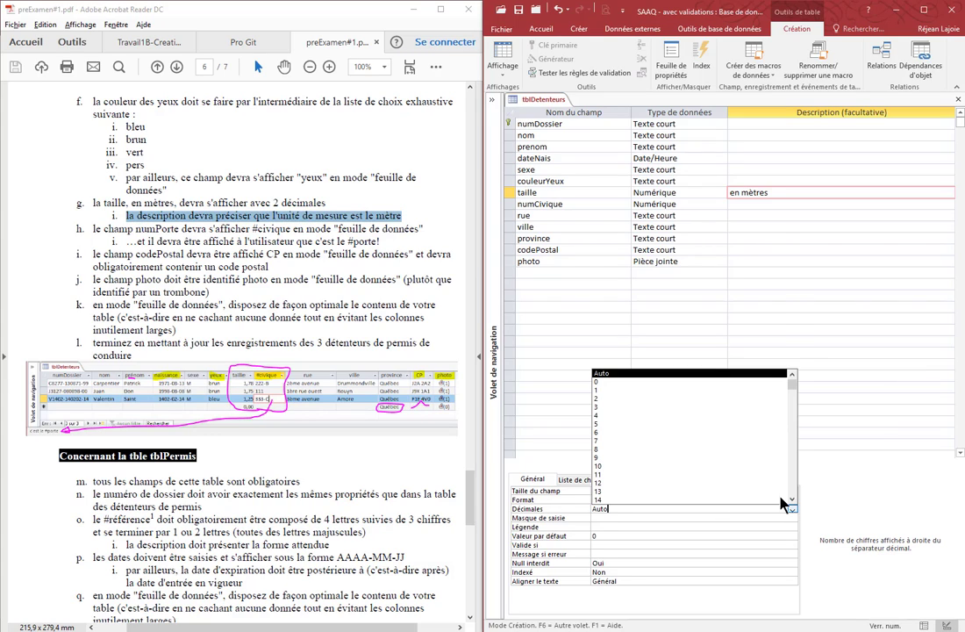
{"action": "left_click", "coordinate": [663, 405]}
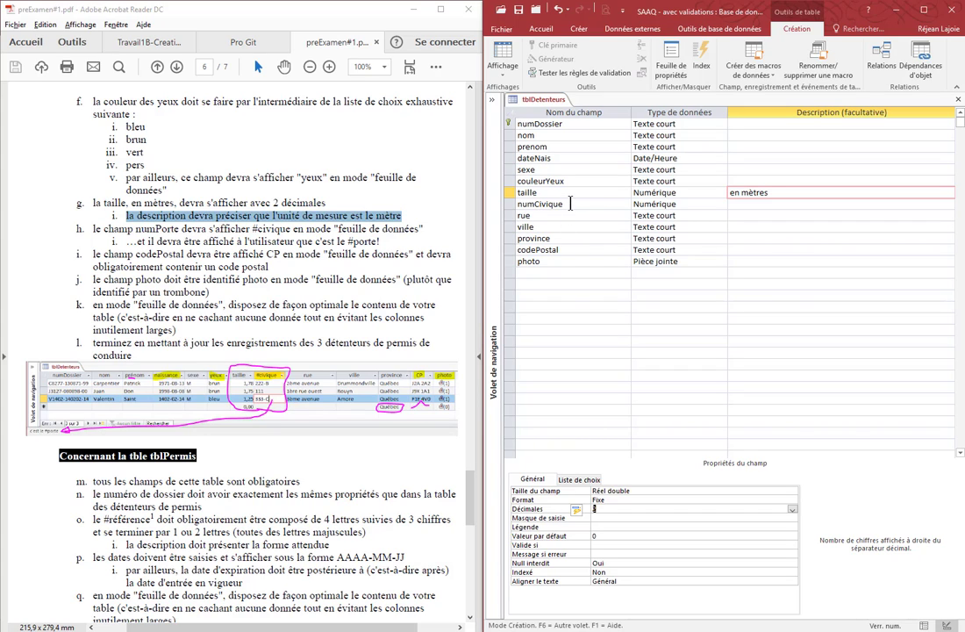
Consult the exam's numPorte requirement and give the numCivique field the caption "#civique" and the description "#porte".
{"action": "left_click", "coordinate": [570, 204]}
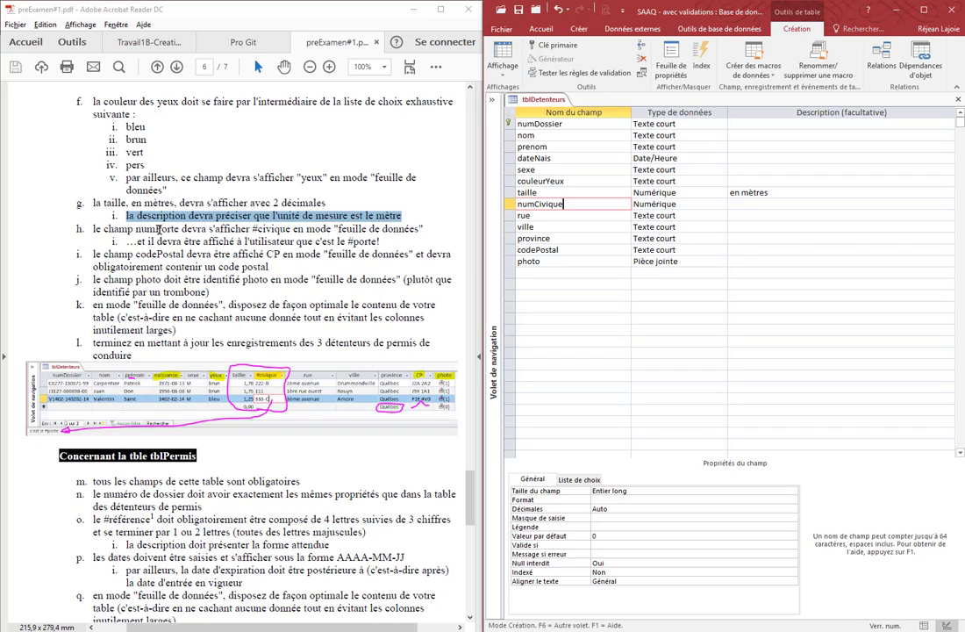
{"action": "left_click_drag", "start_coordinate": [155, 228], "coordinate": [181, 229]}
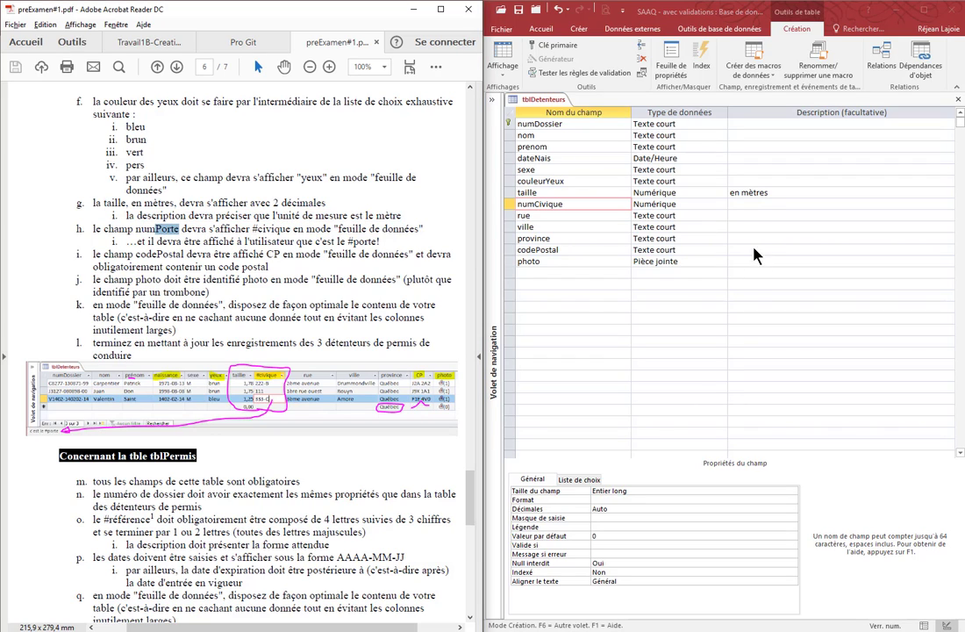
{"action": "left_click", "coordinate": [604, 527]}
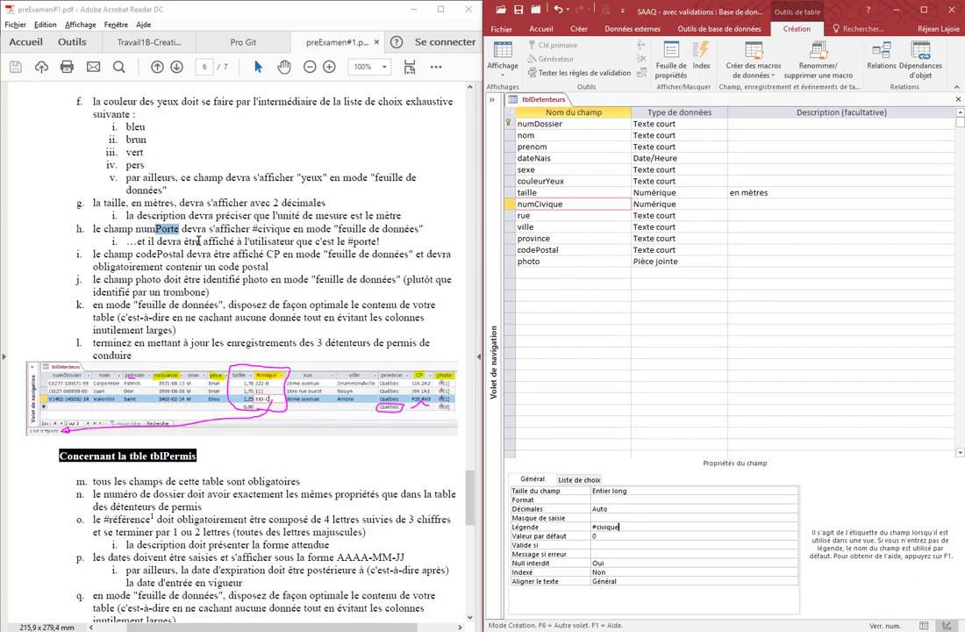
{"action": "left_click", "coordinate": [762, 205]}
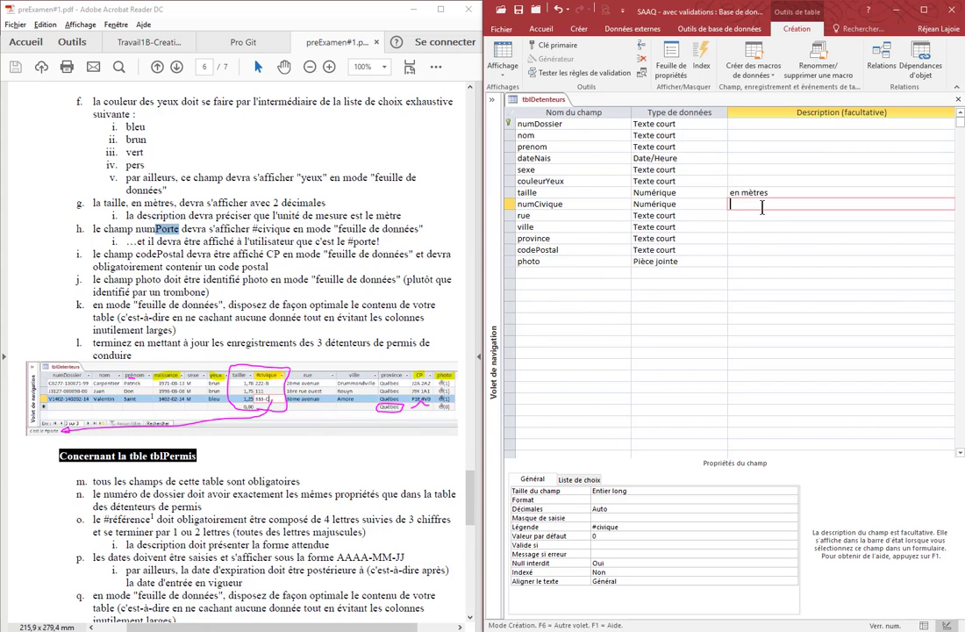
{"action": "type", "text": "#porte"}
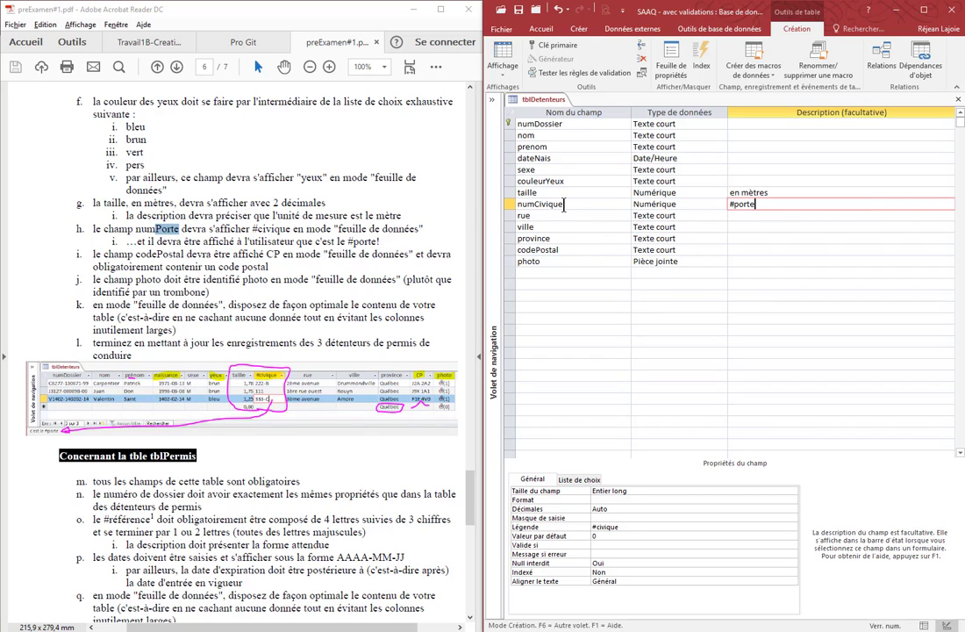
Consult the #civique column in the exam's sample table and change the numCivique field's data type to Texte court.
{"action": "left_click", "coordinate": [563, 204]}
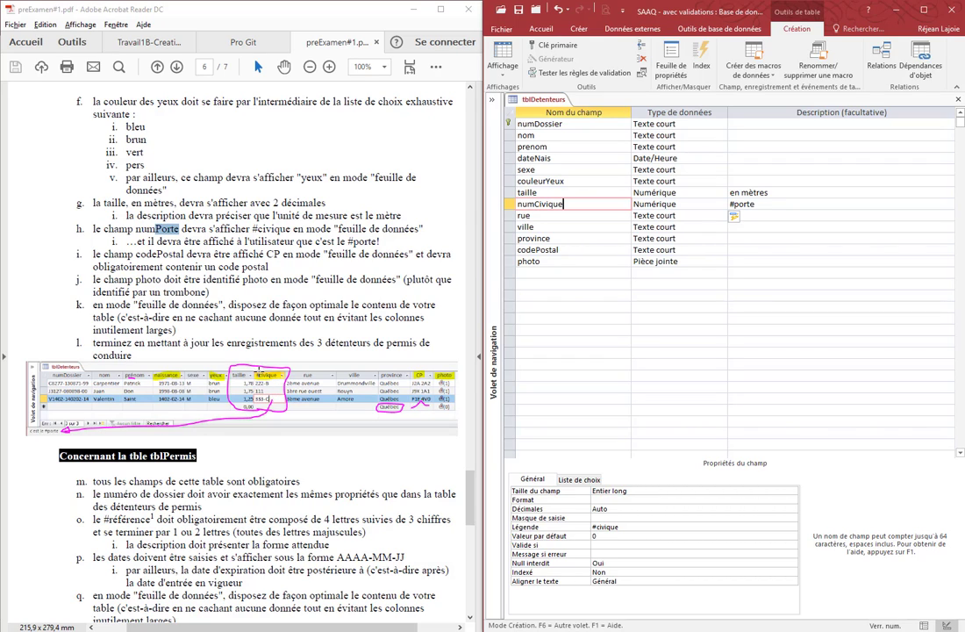
{"action": "left_click_drag", "start_coordinate": [253, 372], "coordinate": [283, 419]}
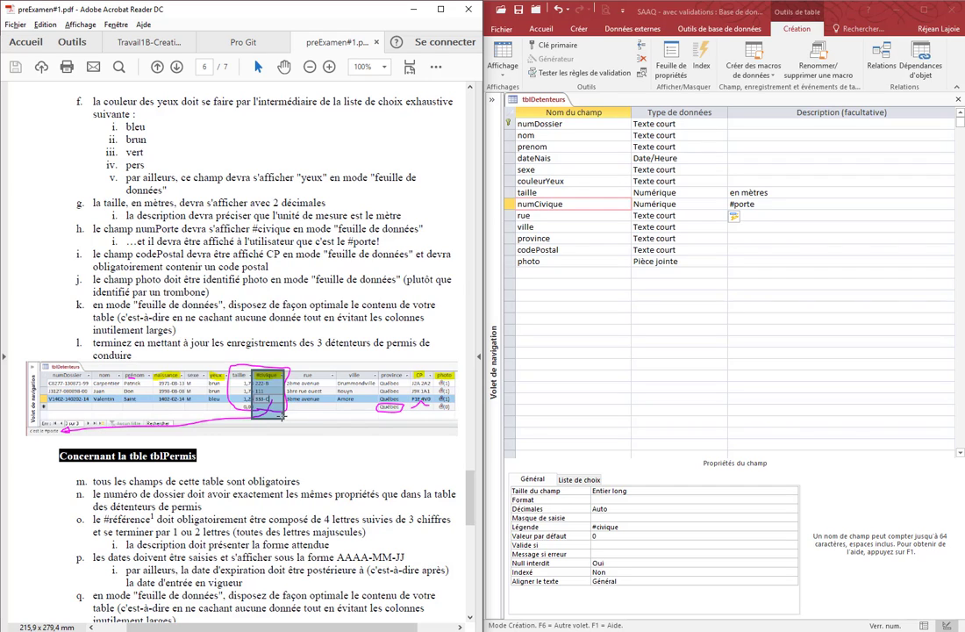
{"action": "left_click", "coordinate": [671, 205]}
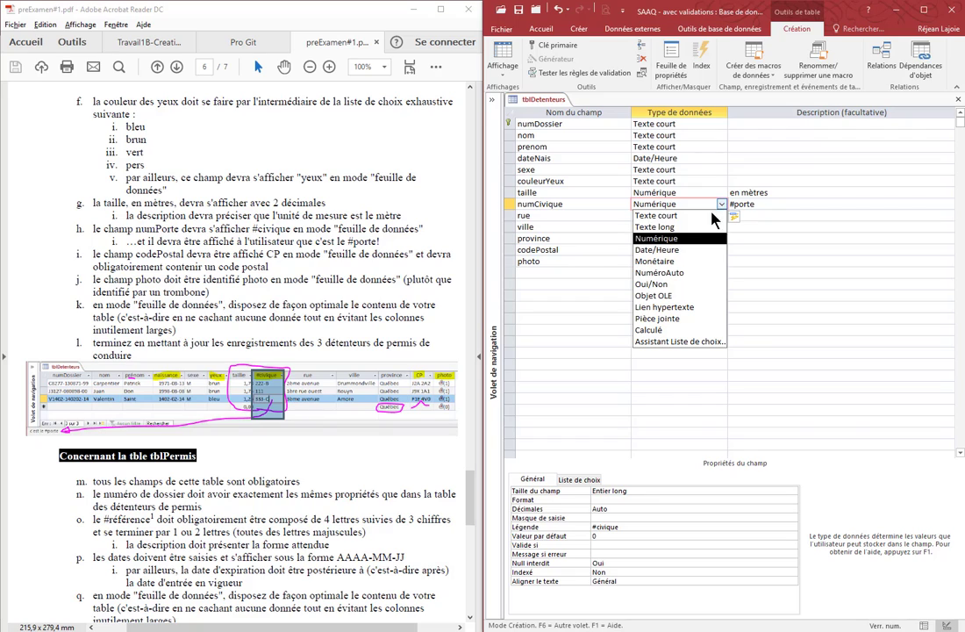
{"action": "left_click", "coordinate": [706, 216]}
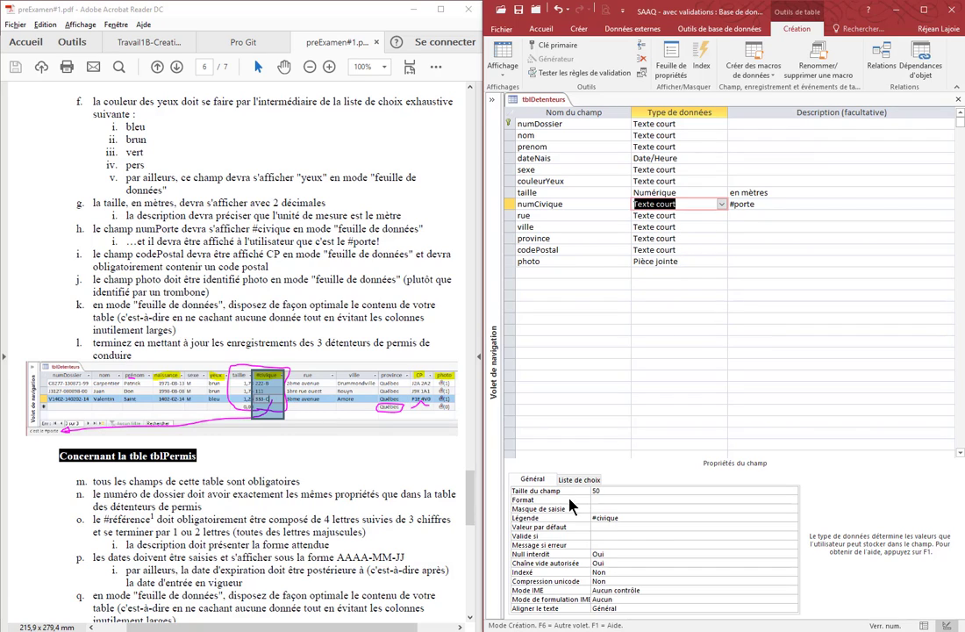
Set the numCivique field's size to 7 characters.
{"action": "left_click", "coordinate": [608, 493]}
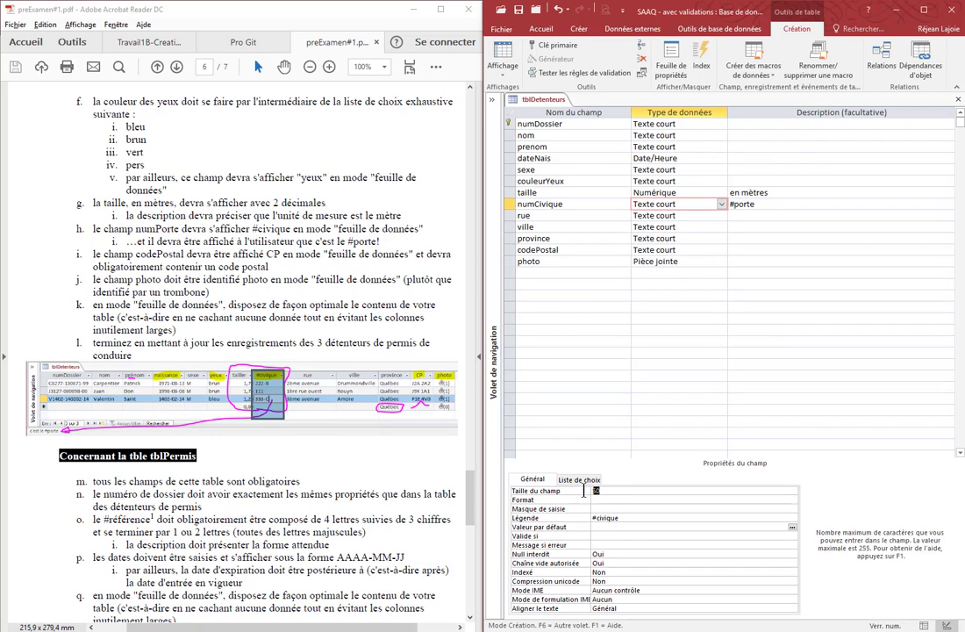
{"action": "double_click", "coordinate": [586, 497]}
{"action": "type", "text": "7"}
{"action": "key", "text": "BackSpace"}
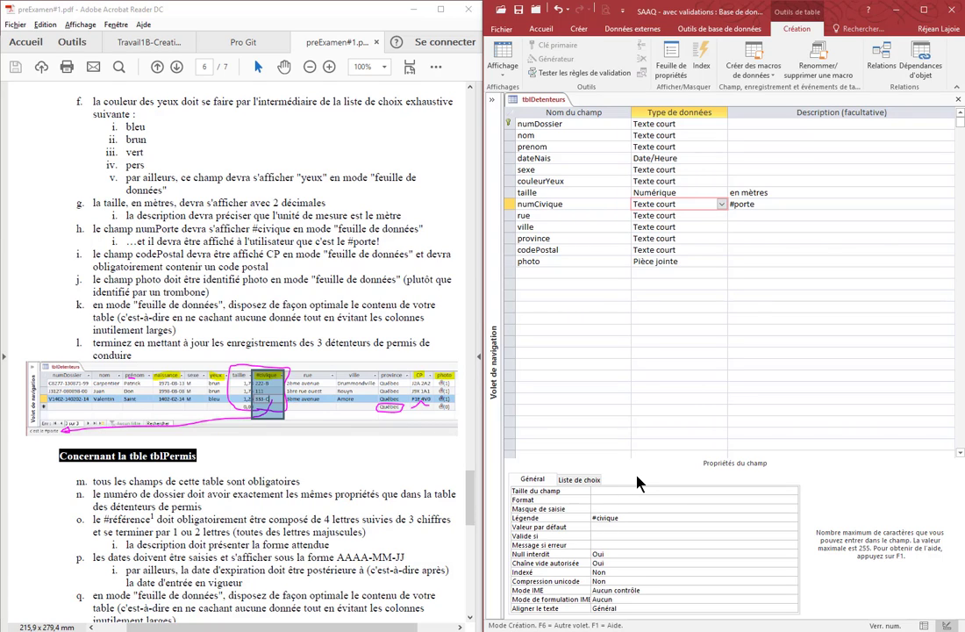
{"action": "type", "text": "10"}
{"action": "key", "text": "BackSpace"}
{"action": "key", "text": "BackSpace"}
{"action": "type", "text": "7"}
Consult the exam's codePostal requirement and enter CP as that field's default value.
{"action": "left_click_drag", "start_coordinate": [266, 277], "coordinate": [93, 253]}
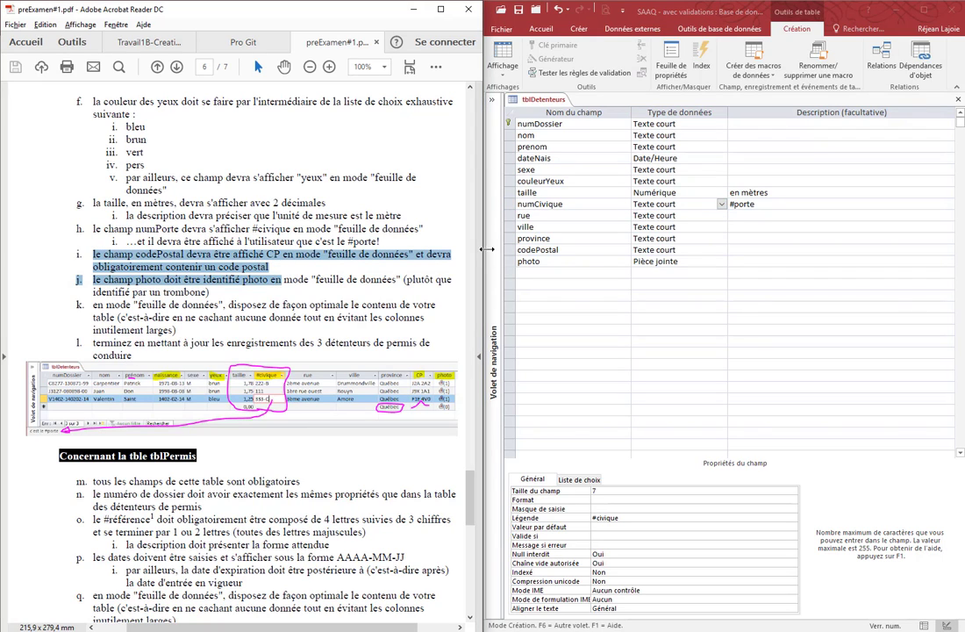
{"action": "left_click", "coordinate": [537, 249]}
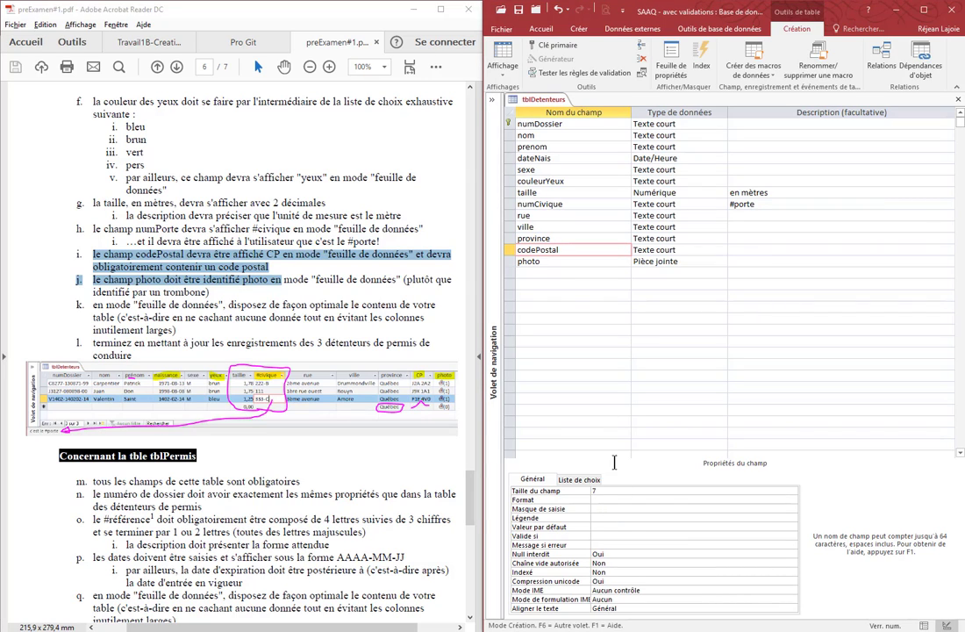
{"action": "left_click", "coordinate": [616, 518]}
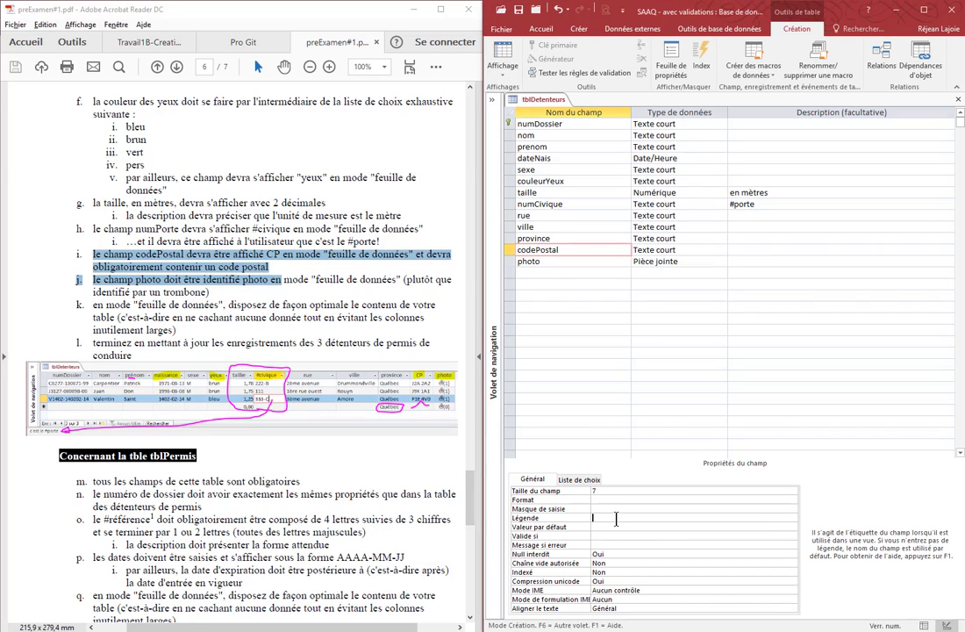
{"action": "key", "text": "Tab"}
{"action": "type", "text": "cp"}
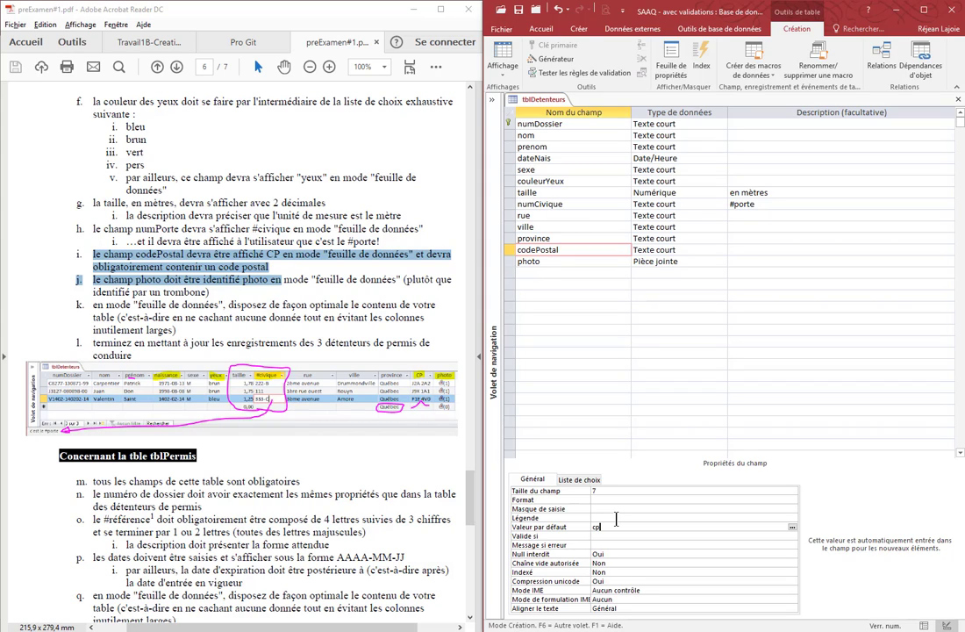
{"action": "key", "text": "BackSpace"}
{"action": "key", "text": "BackSpace"}
{"action": "key", "text": "Caps_Lock"}
{"action": "type", "text": "CP"}
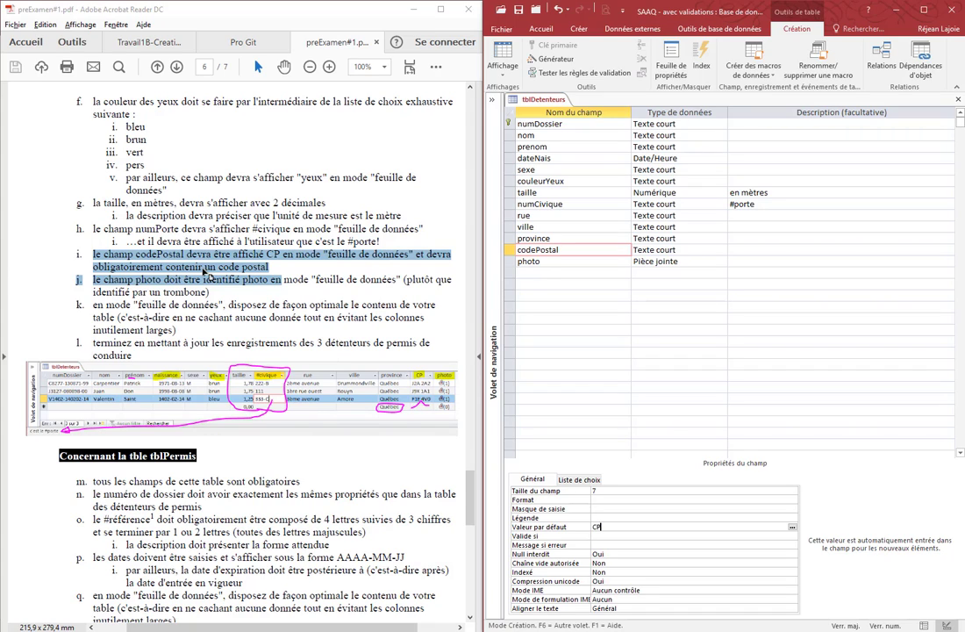
Apply the predefined Code Postal input mask to the codePostal field with the input mask wizard, saving the table when required.
{"action": "left_click", "coordinate": [616, 509]}
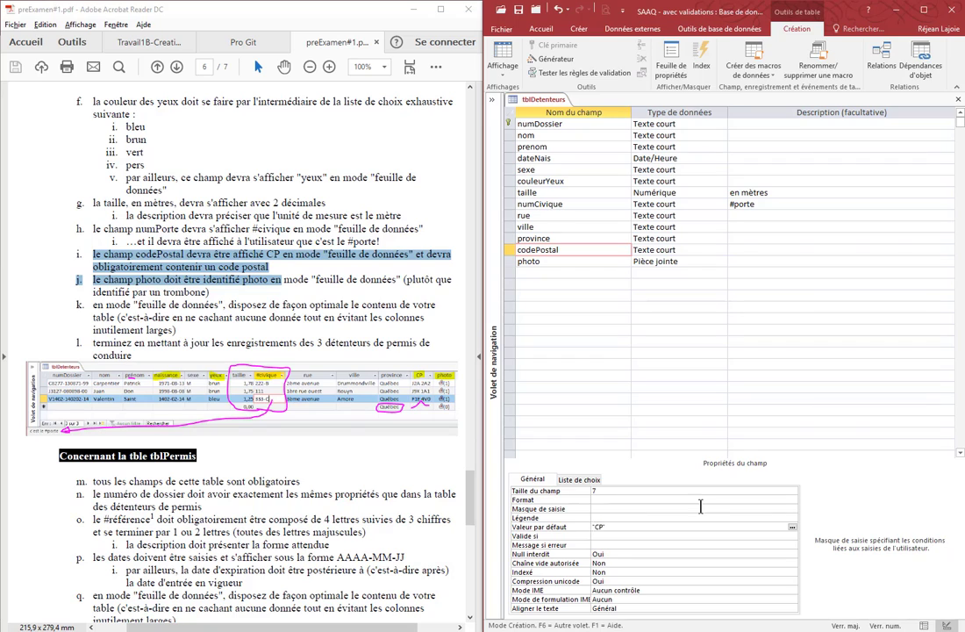
{"action": "left_click", "coordinate": [792, 509]}
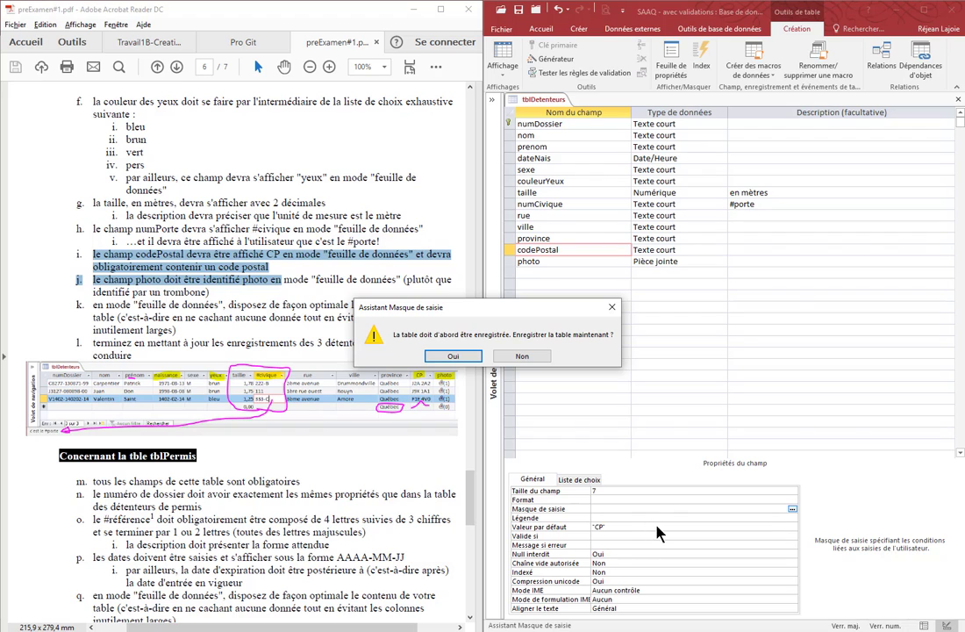
{"action": "left_click", "coordinate": [453, 356]}
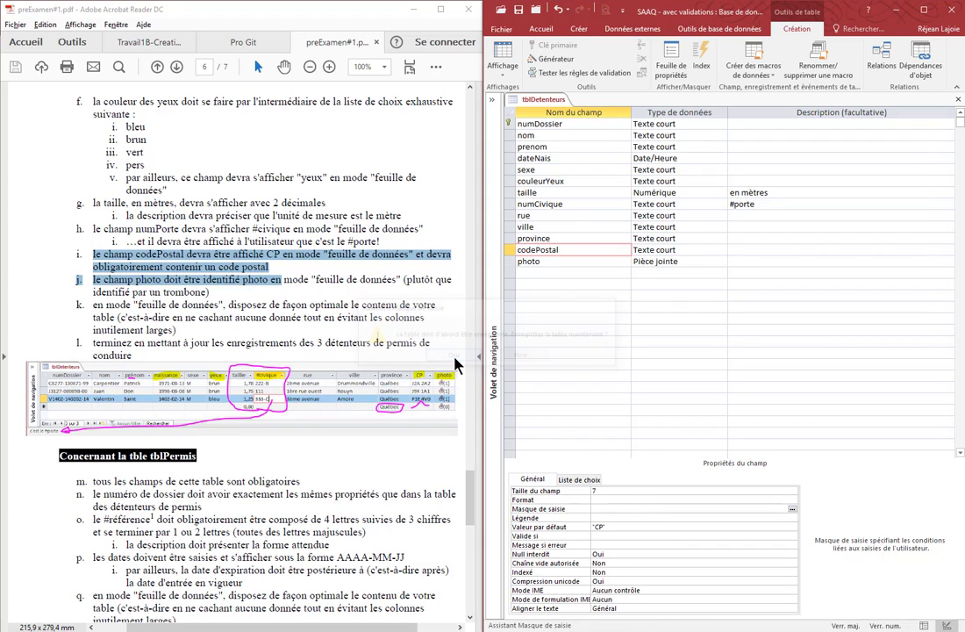
{"action": "left_click", "coordinate": [672, 248]}
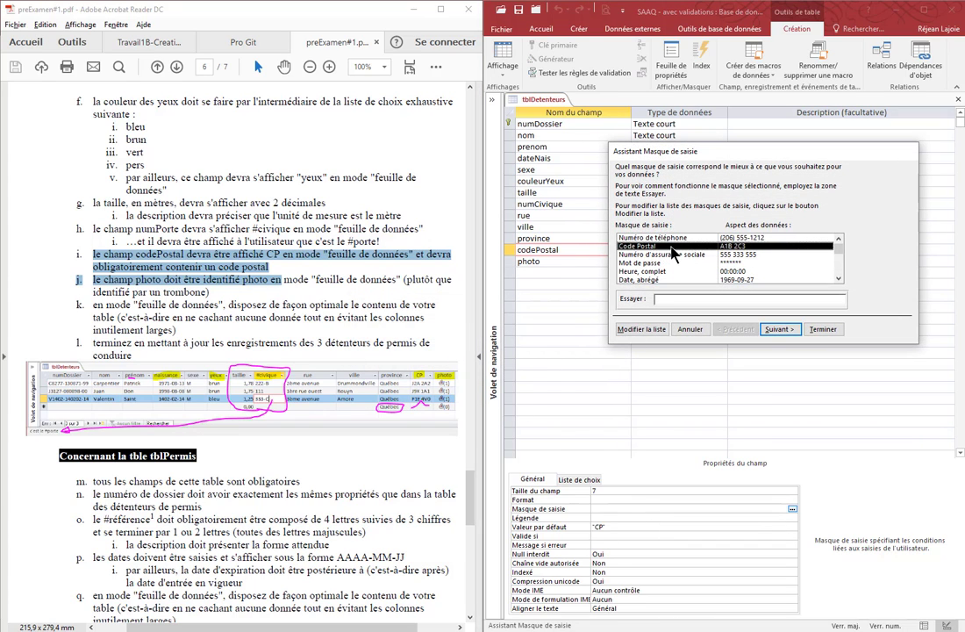
{"action": "left_click", "coordinate": [820, 331]}
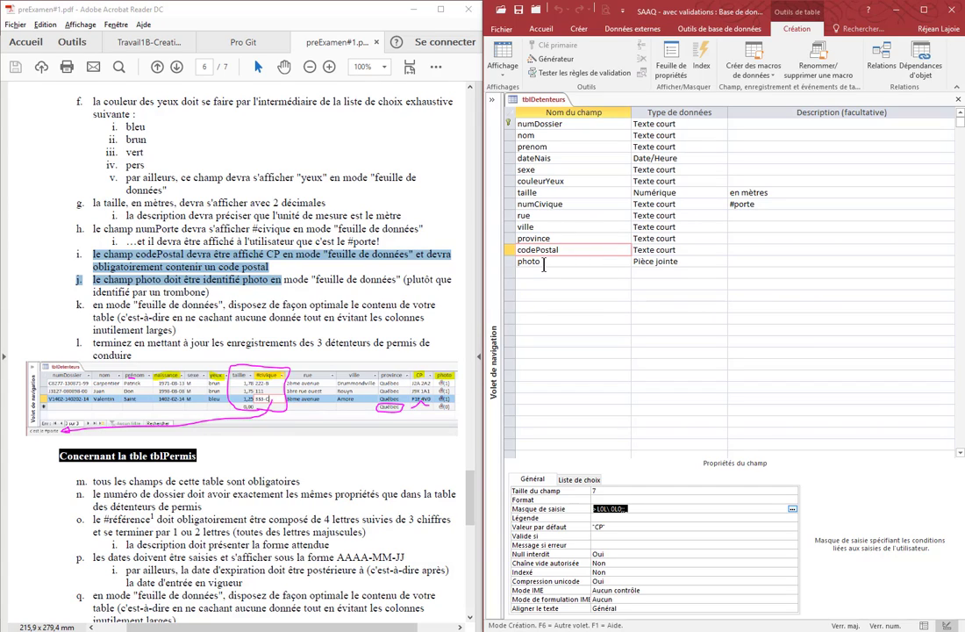
Give the photo field the caption "photo" and consult the exam's wording about the paperclip identifier.
{"action": "left_click", "coordinate": [522, 261]}
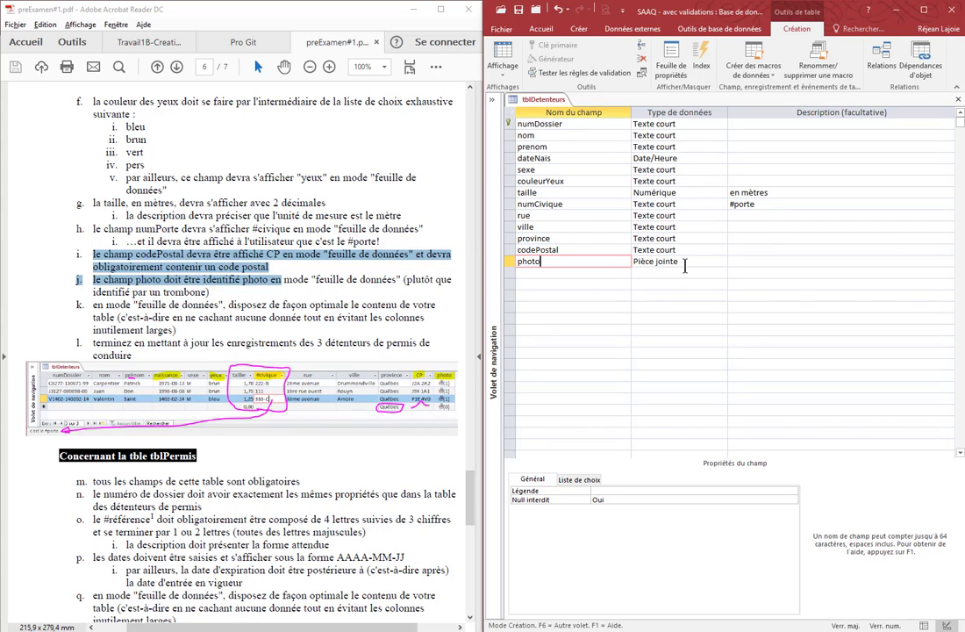
{"action": "left_click", "coordinate": [622, 490]}
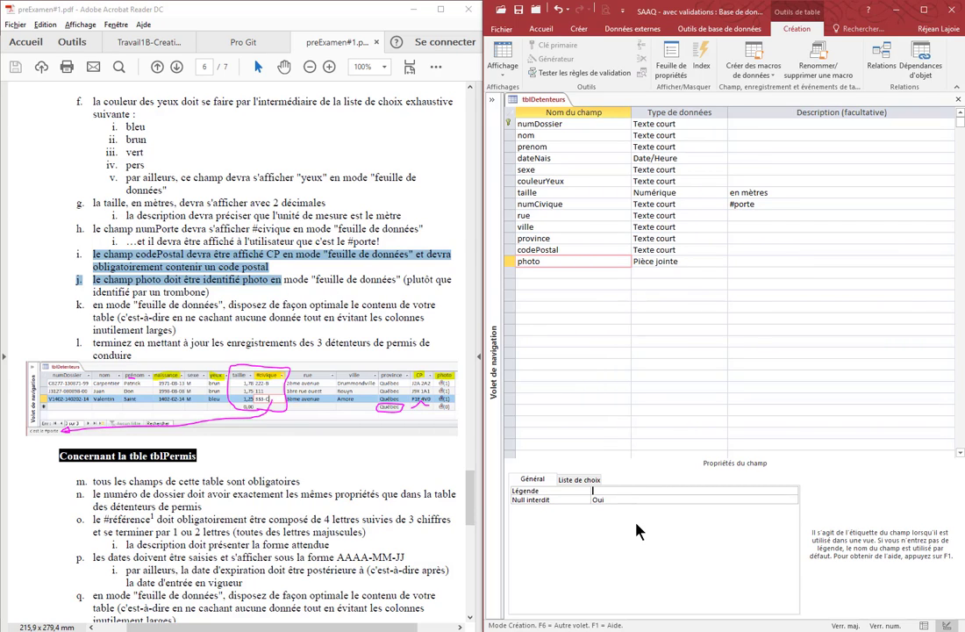
{"action": "type", "text": "photo"}
{"action": "double_click", "coordinate": [178, 292]}
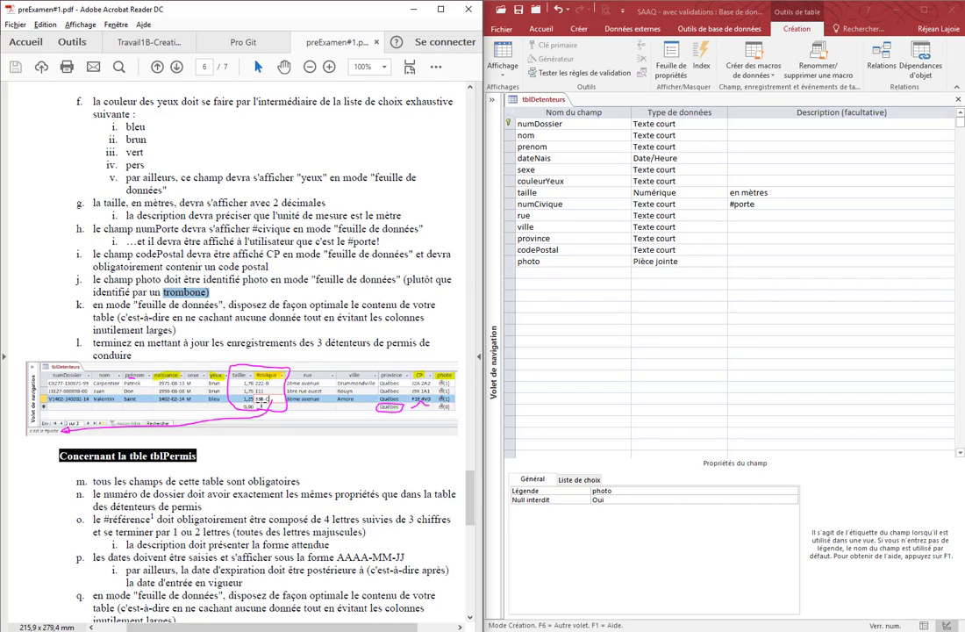
Save tblDetenteurs and show it in Datasheet view.
{"action": "left_click", "coordinate": [504, 58]}
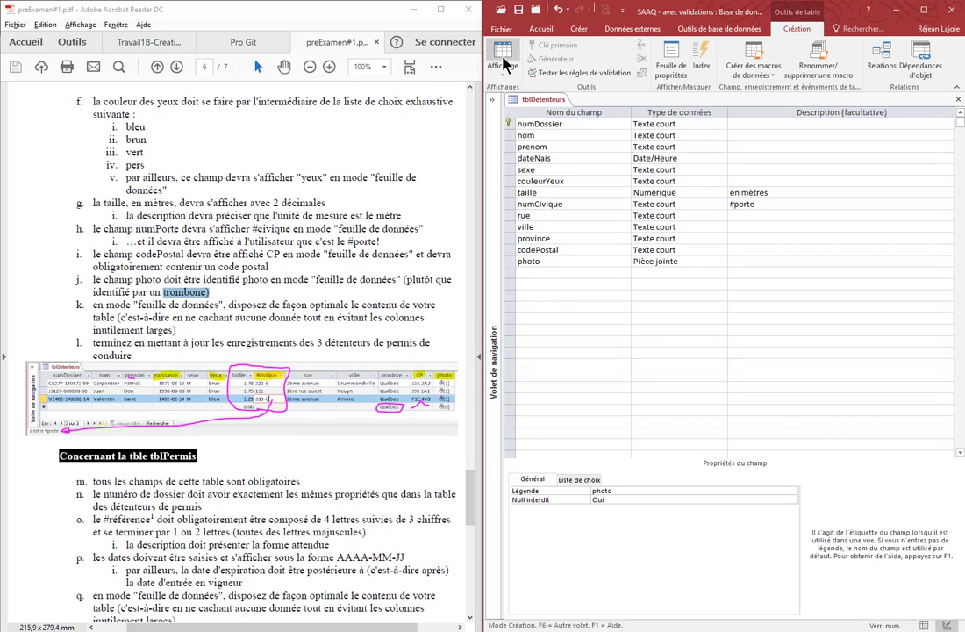
{"action": "left_click", "coordinate": [507, 58]}
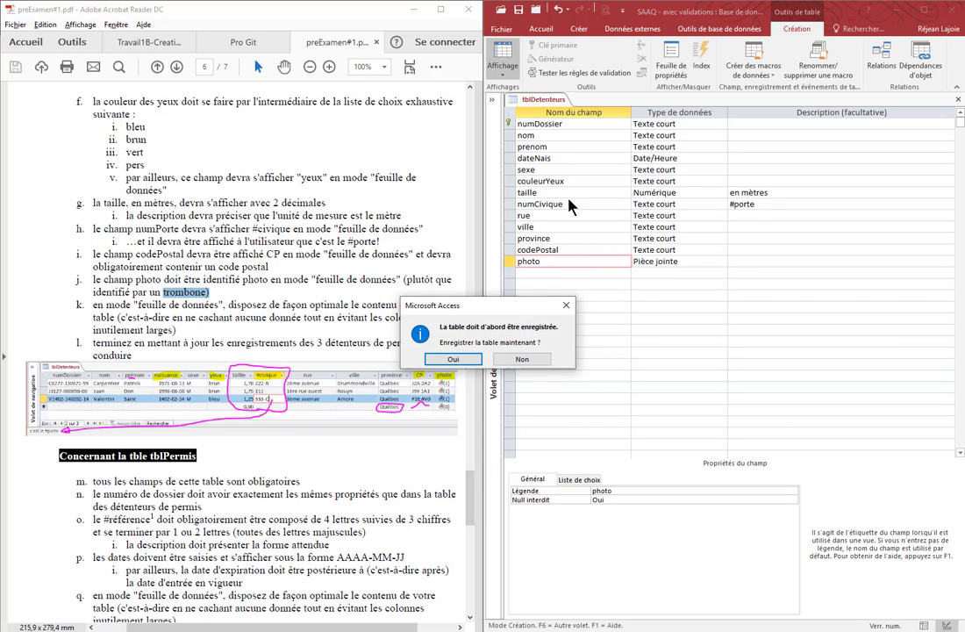
{"action": "left_click", "coordinate": [465, 360]}
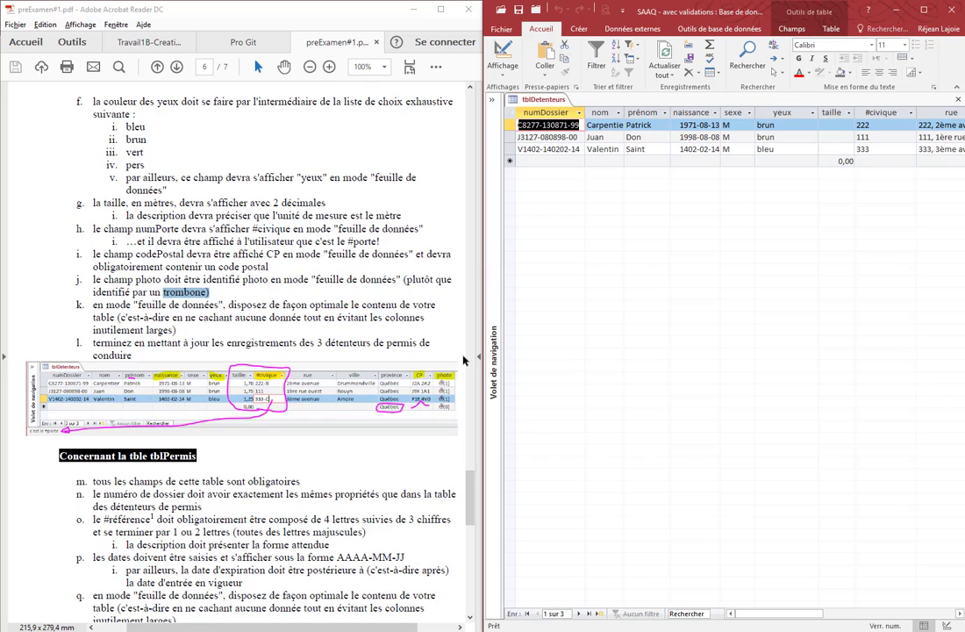
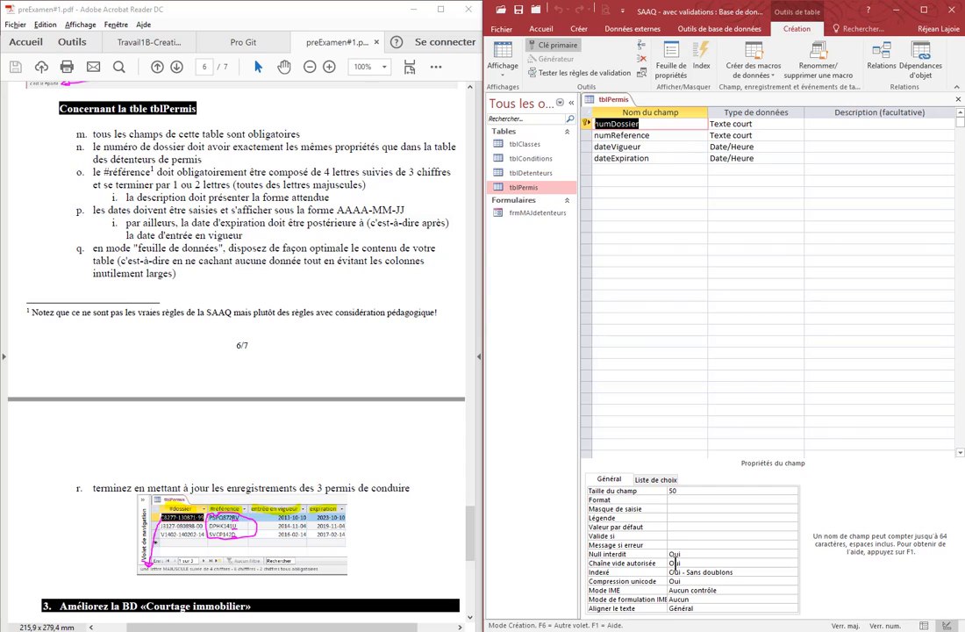
In tblPermis, set Chaîne vide autorisée to Non for numDossier and numReference, and Null interdit to Oui for numReference.
{"action": "double_click", "coordinate": [673, 562]}
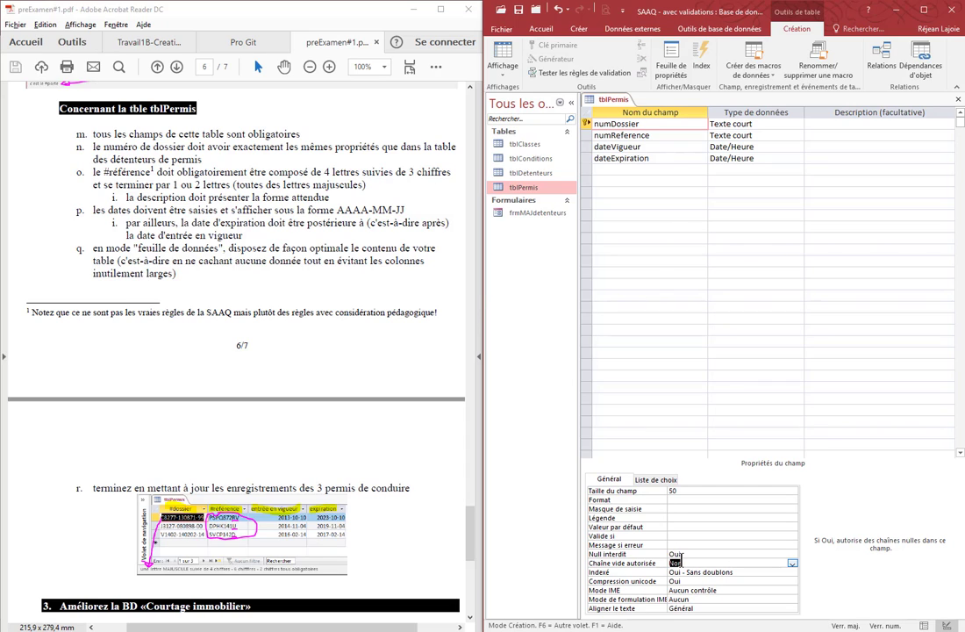
{"action": "left_click", "coordinate": [650, 136]}
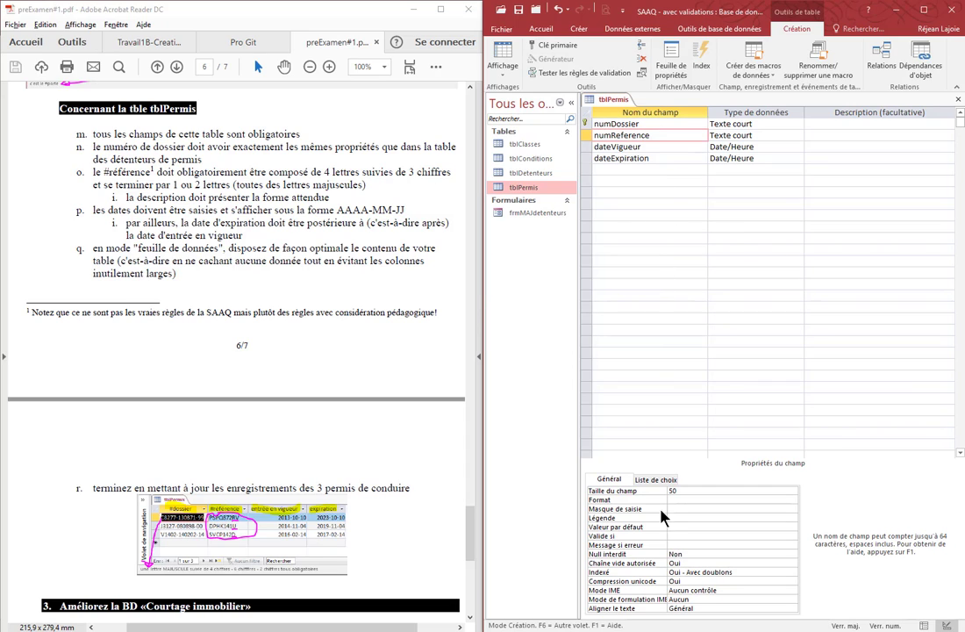
{"action": "left_click", "coordinate": [672, 554]}
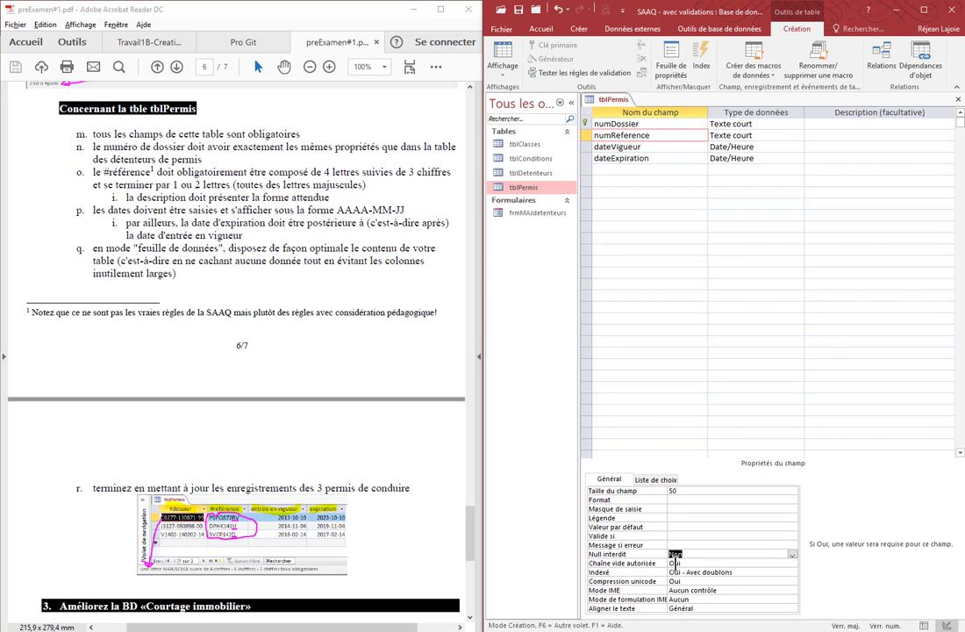
{"action": "double_click", "coordinate": [674, 562]}
{"action": "double_click", "coordinate": [671, 554]}
{"action": "left_click", "coordinate": [653, 136]}
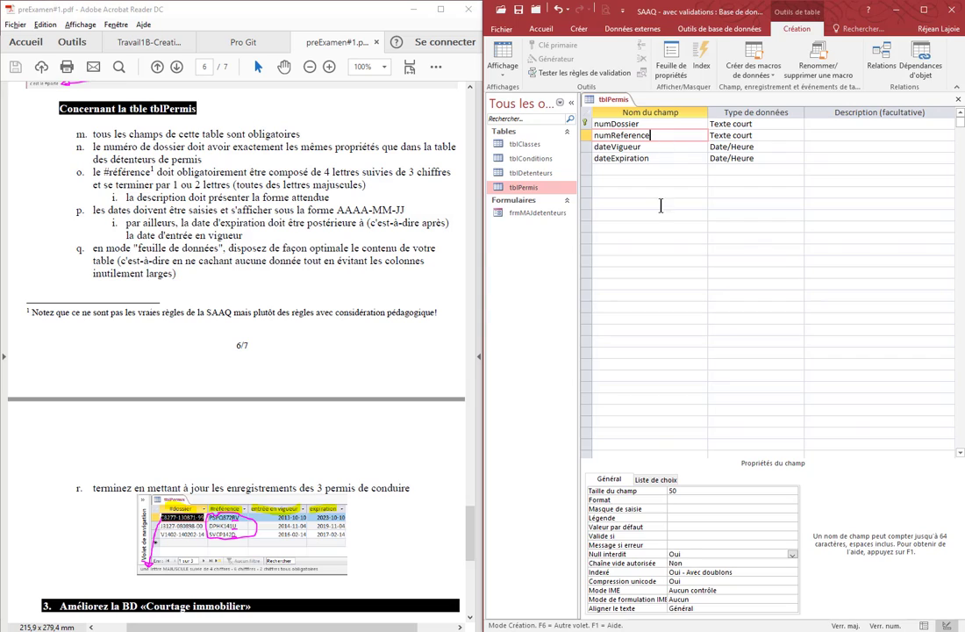
Make dateVigueur and dateExpiration mandatory in tblPermis by setting Null interdit to Oui for both fields.
{"action": "left_click", "coordinate": [665, 147]}
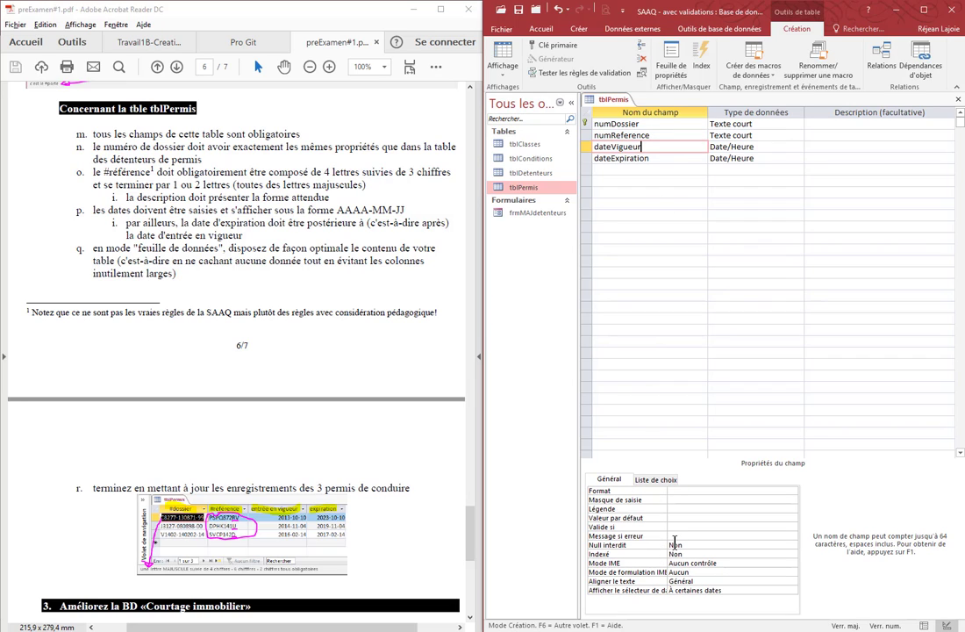
{"action": "double_click", "coordinate": [671, 544]}
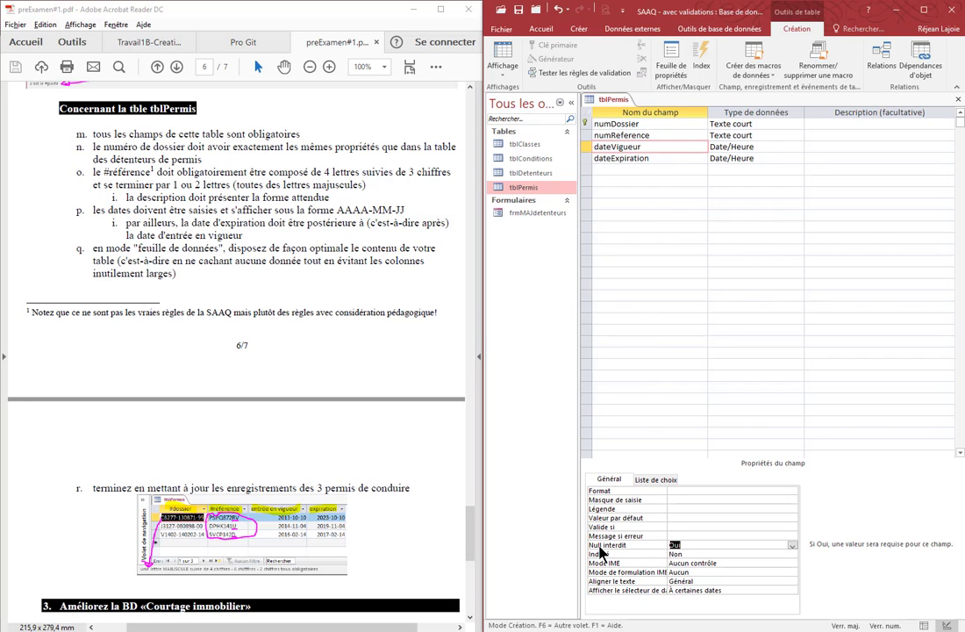
{"action": "left_click", "coordinate": [649, 158]}
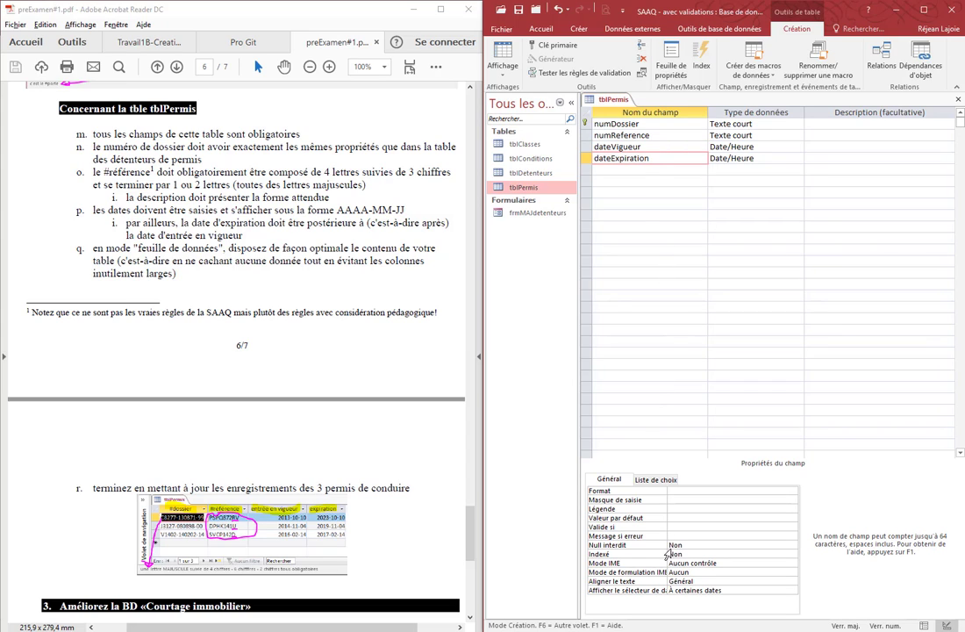
{"action": "double_click", "coordinate": [671, 545]}
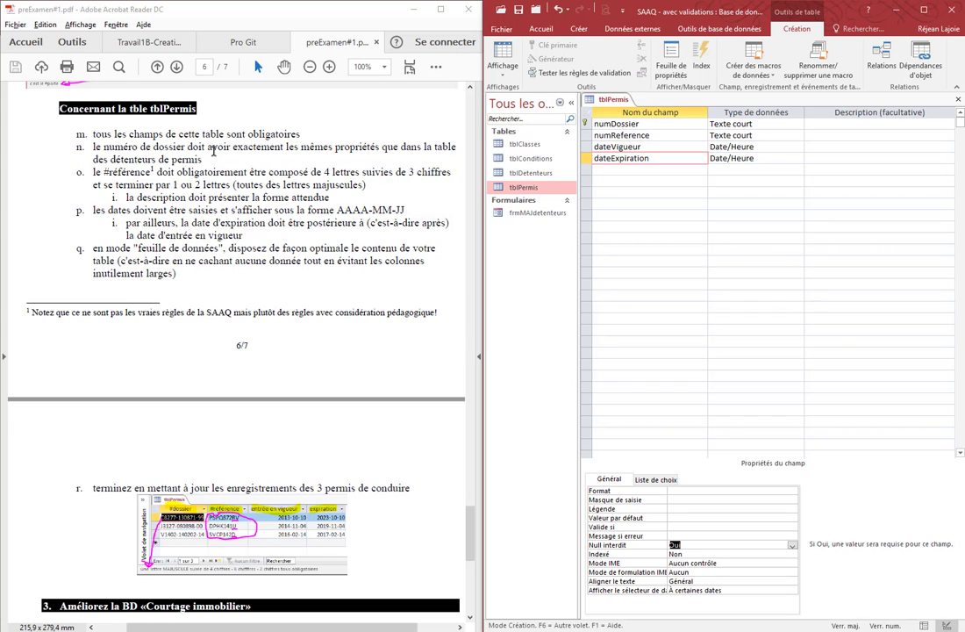
Copy the input mask of the numDossier field from the design of tblDetenteurs, and close that table.
{"action": "right_click", "coordinate": [517, 178]}
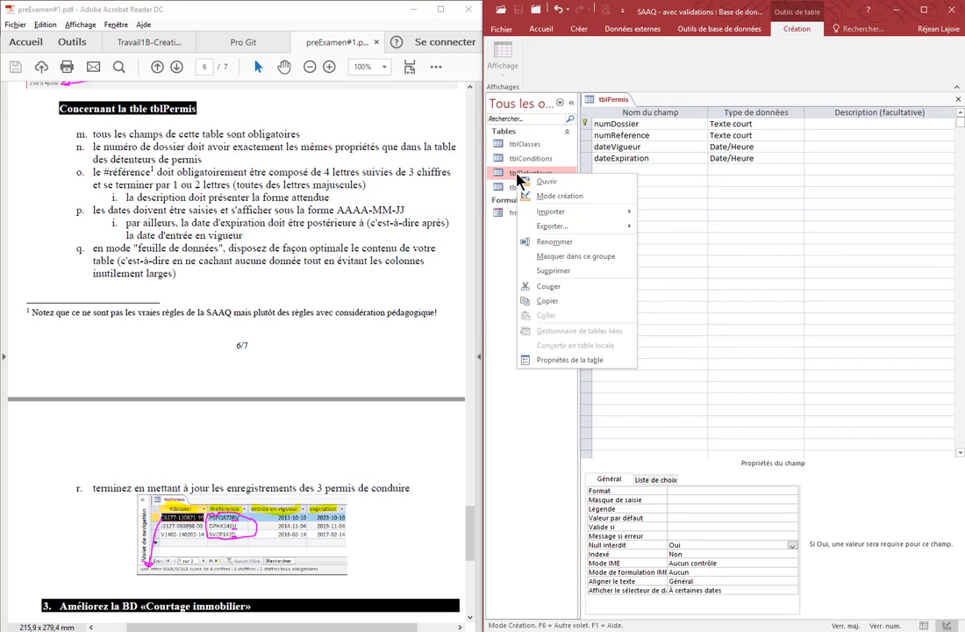
{"action": "left_click", "coordinate": [545, 198]}
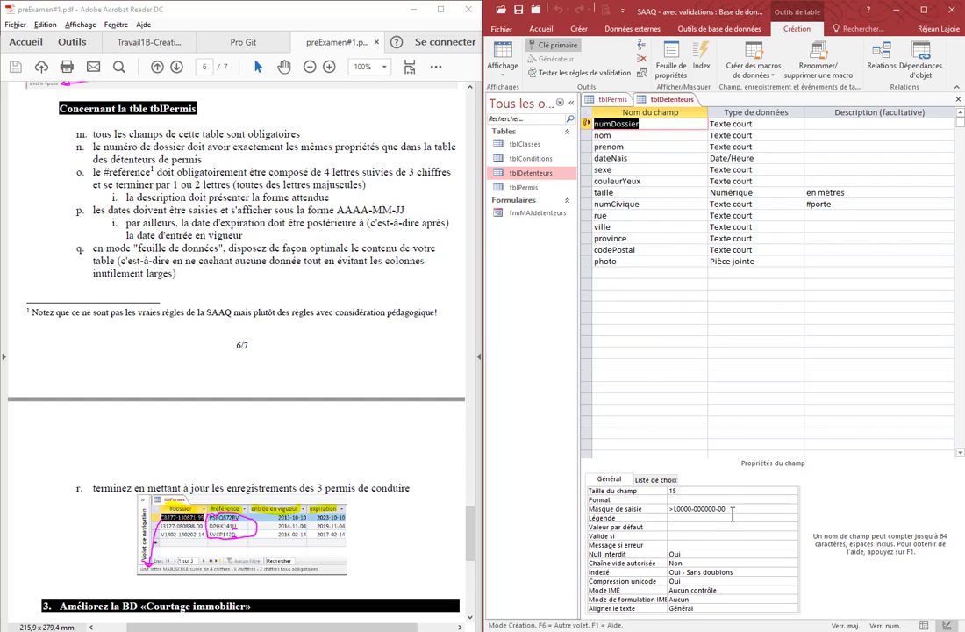
{"action": "left_click", "coordinate": [660, 510]}
{"action": "key", "text": "ctrl+c"}
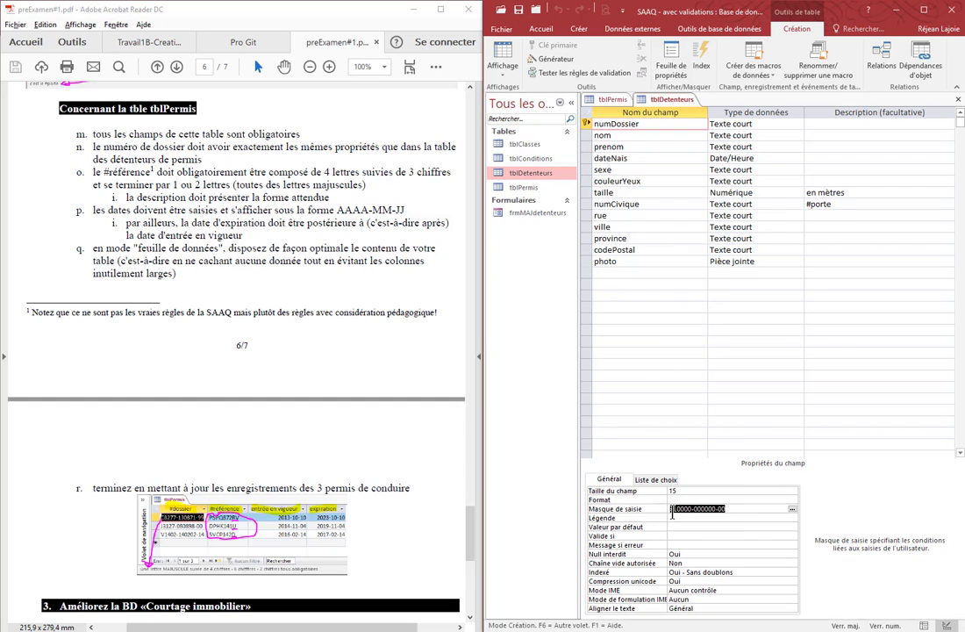
{"action": "right_click", "coordinate": [687, 507]}
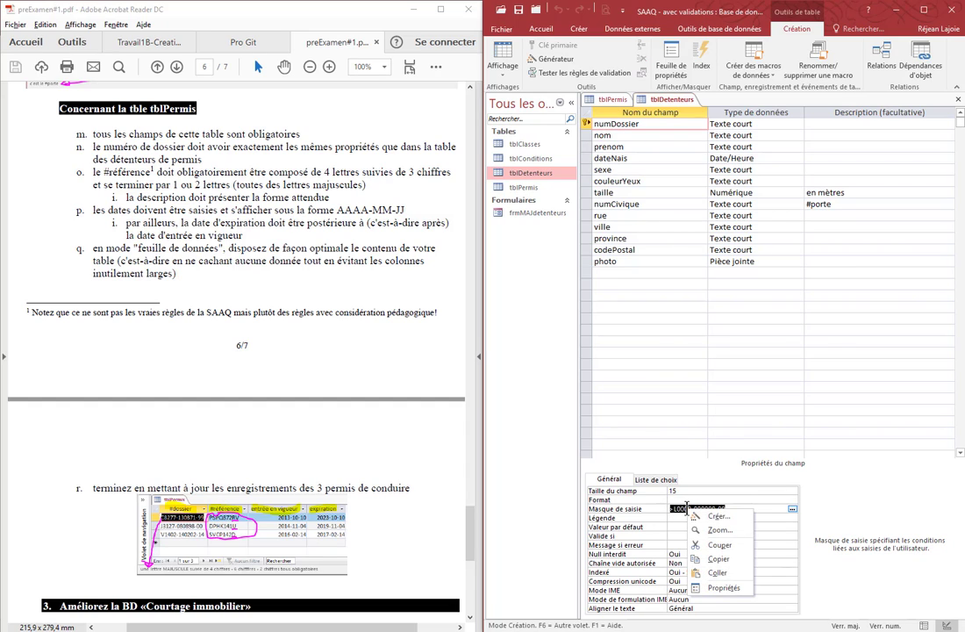
{"action": "left_click", "coordinate": [720, 559]}
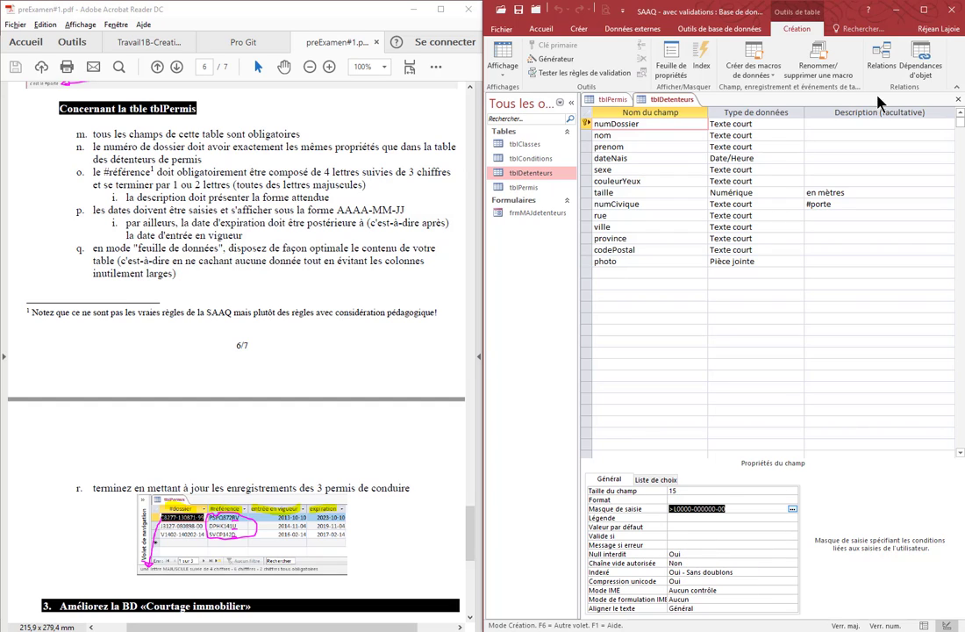
{"action": "left_click", "coordinate": [957, 100]}
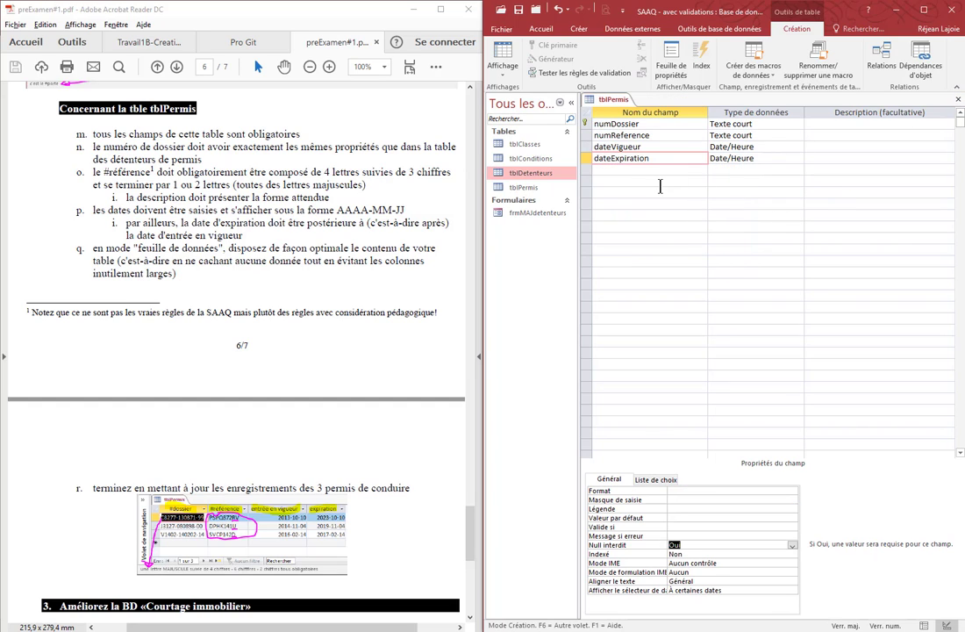
{"action": "left_click", "coordinate": [638, 124]}
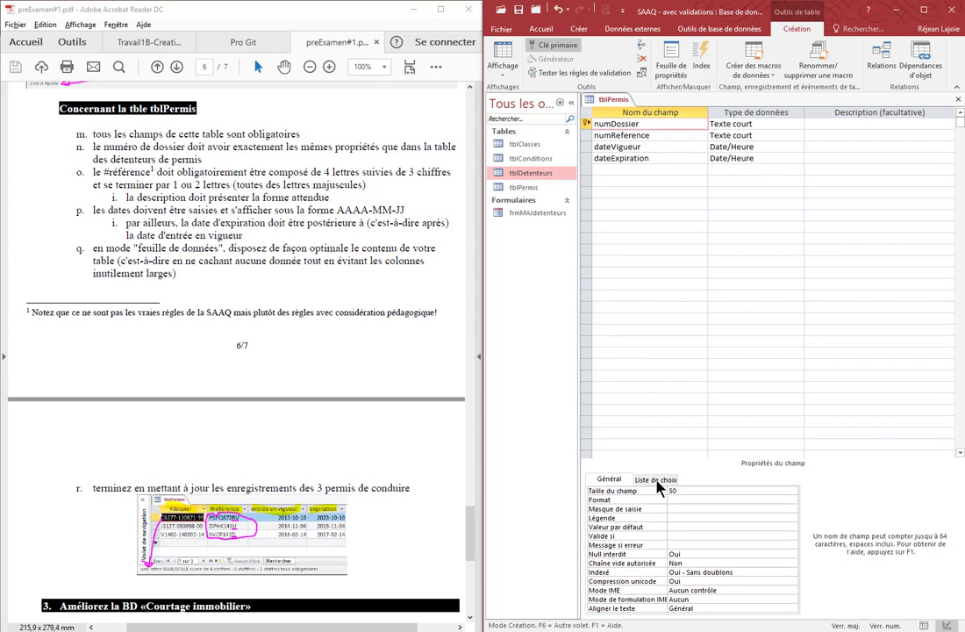
{"action": "left_click", "coordinate": [676, 509]}
{"action": "right_click", "coordinate": [677, 509]}
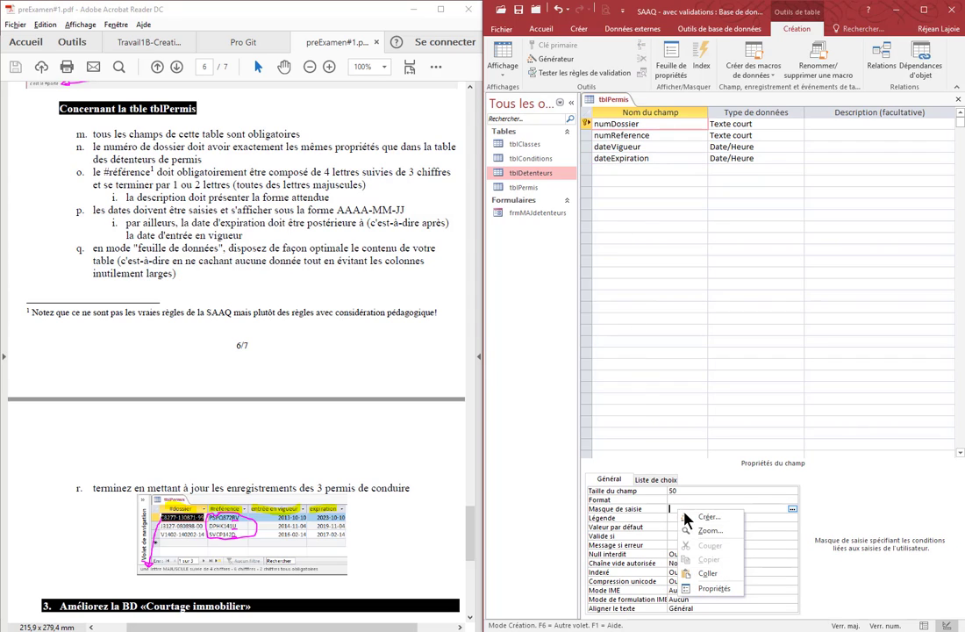
{"action": "left_click", "coordinate": [709, 572]}
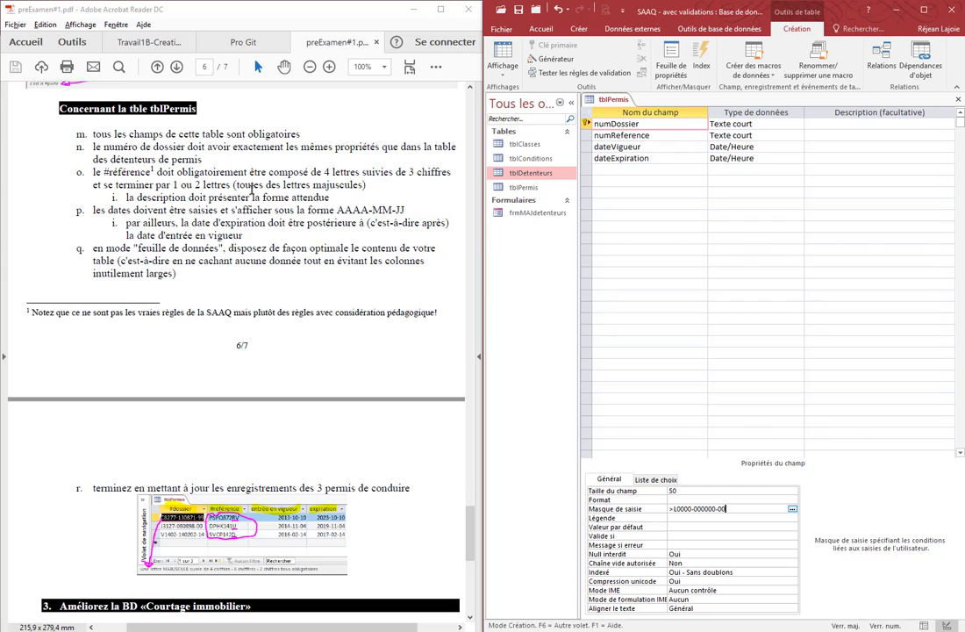
Following exam item o, give numReference in tblPermis the input mask >LLLL000L? and a field size of 9.
{"action": "left_click_drag", "start_coordinate": [362, 173], "coordinate": [332, 199]}
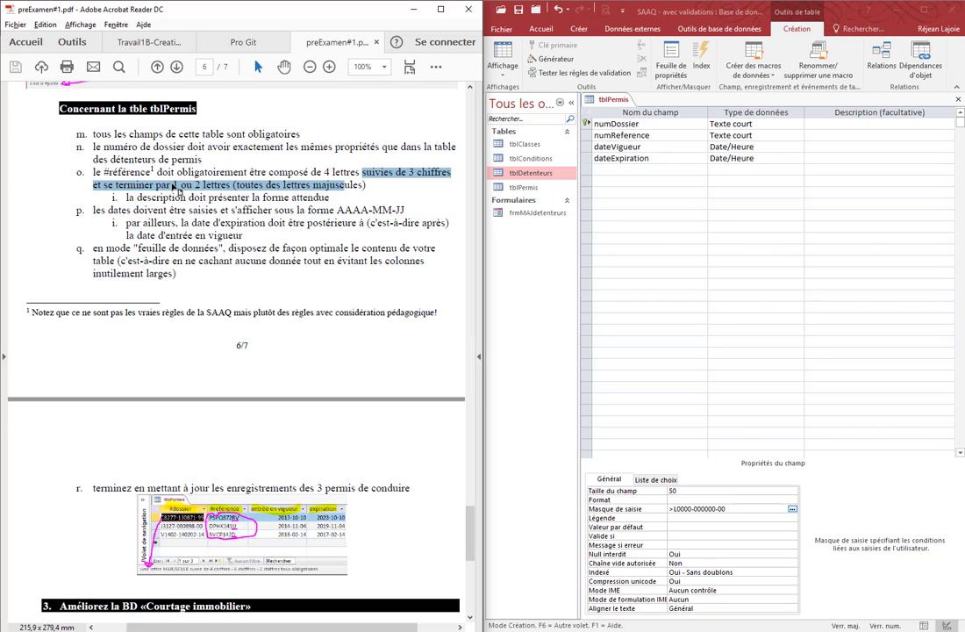
{"action": "left_click", "coordinate": [654, 137]}
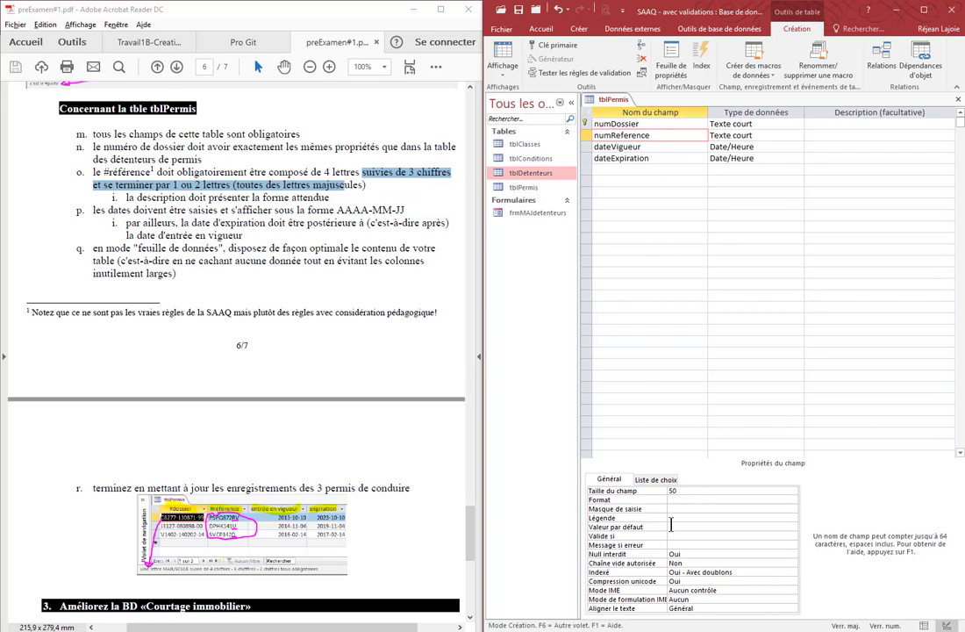
{"action": "left_click", "coordinate": [679, 508]}
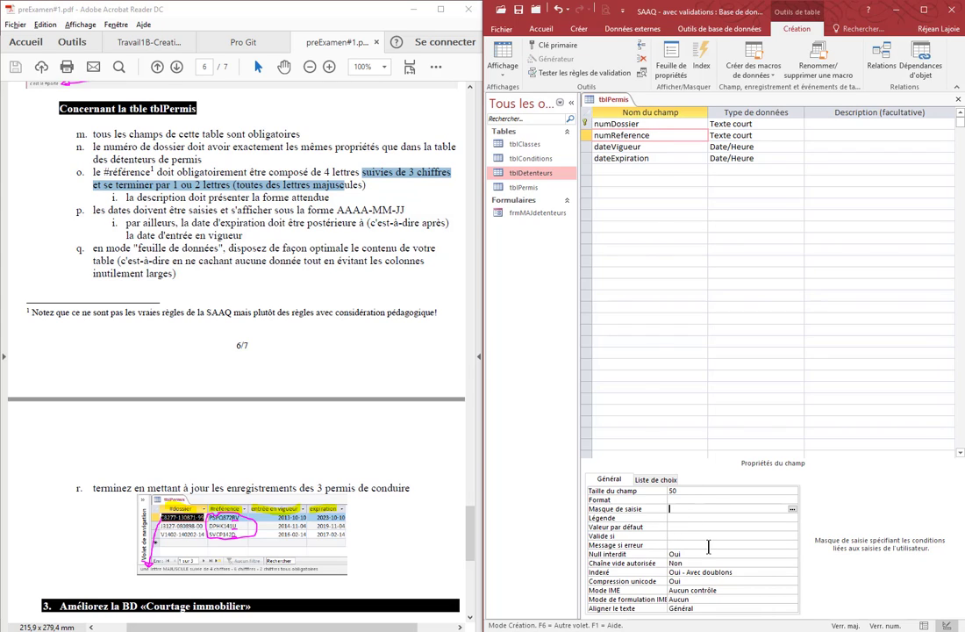
{"action": "type", "text": ">"}
{"action": "key", "text": "Caps_Lock"}
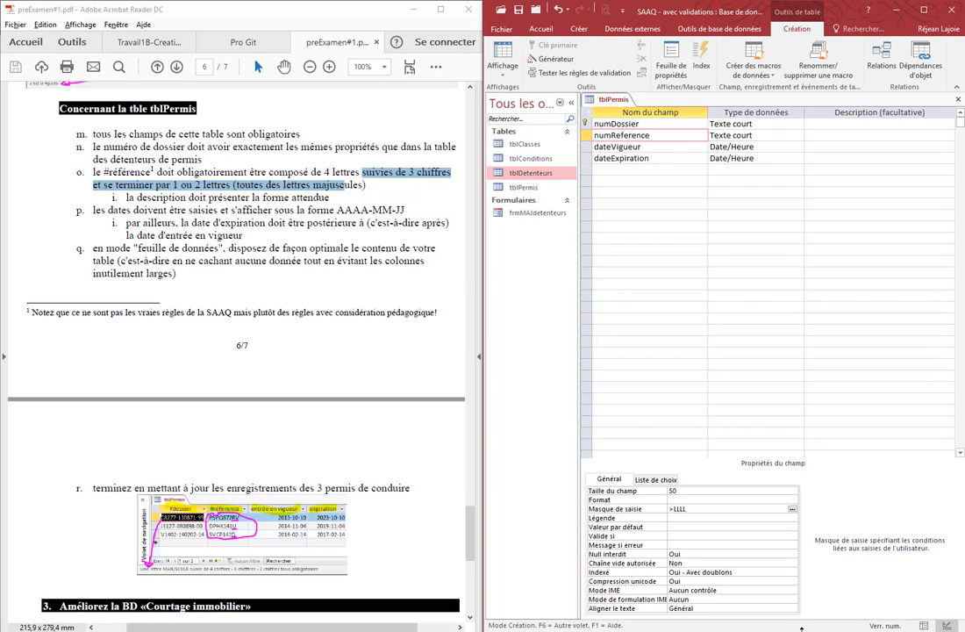
{"action": "type", "text": "LLLL000L"}
{"action": "type", "text": "?"}
{"action": "left_click", "coordinate": [688, 489]}
{"action": "double_click", "coordinate": [687, 490]}
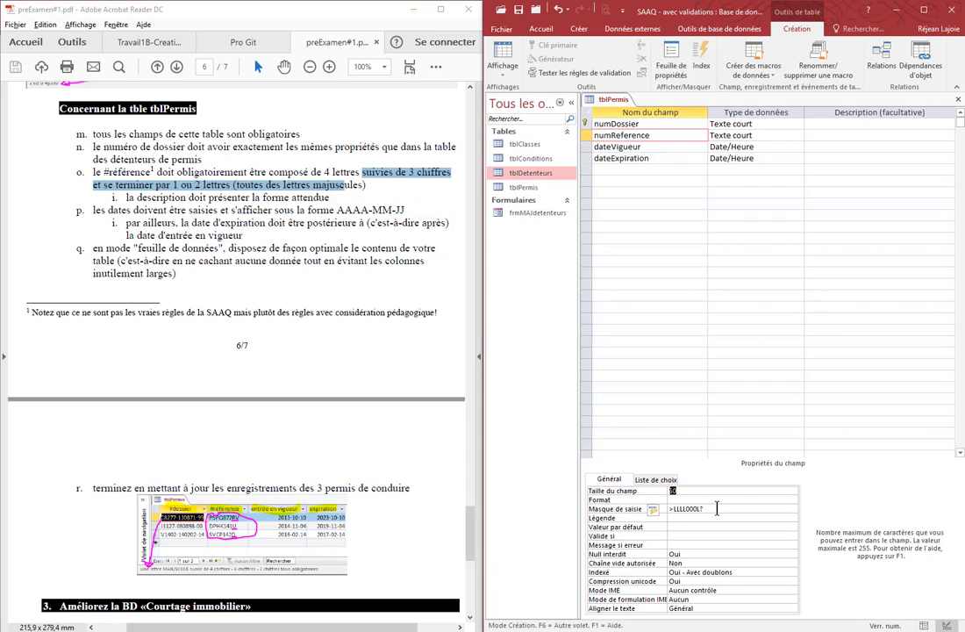
{"action": "type", "text": "9"}
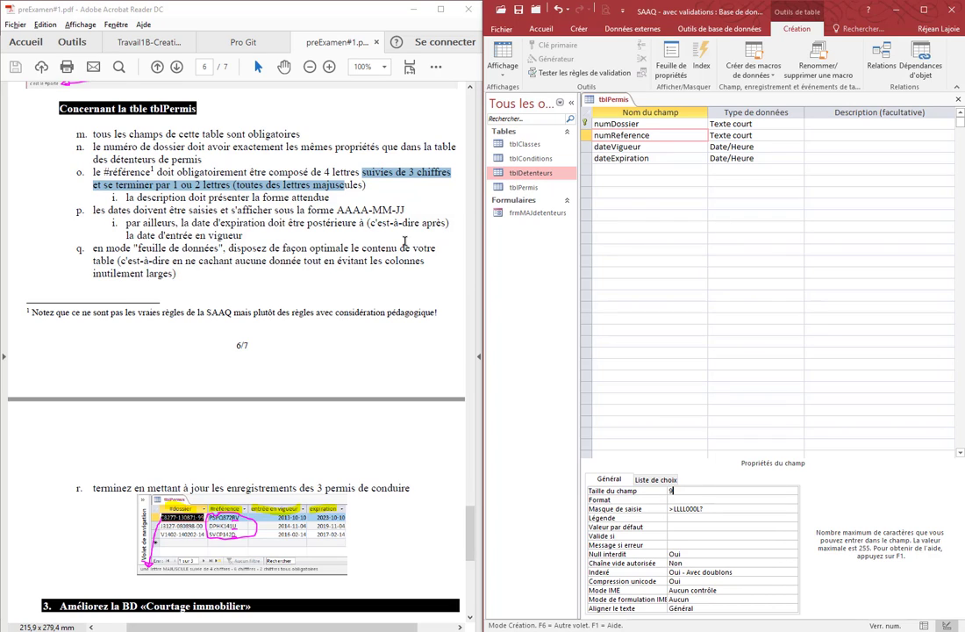
Enter the numReference description "4 lettres suivies de 3 chiffres et se terminant par 1 ou 2 chiffres".
{"action": "left_click", "coordinate": [835, 136]}
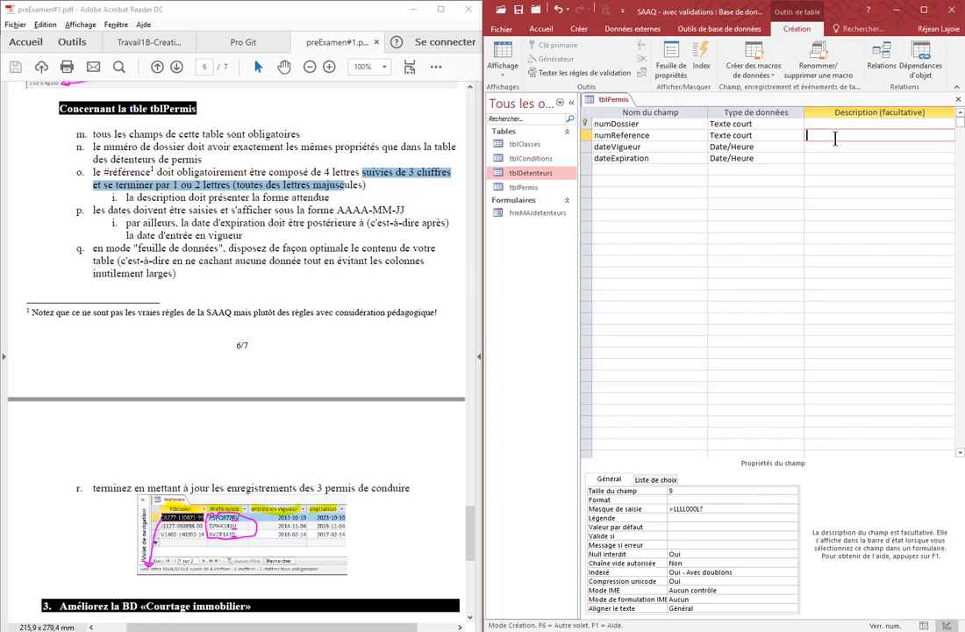
{"action": "type", "text": "4 lettres suivi"}
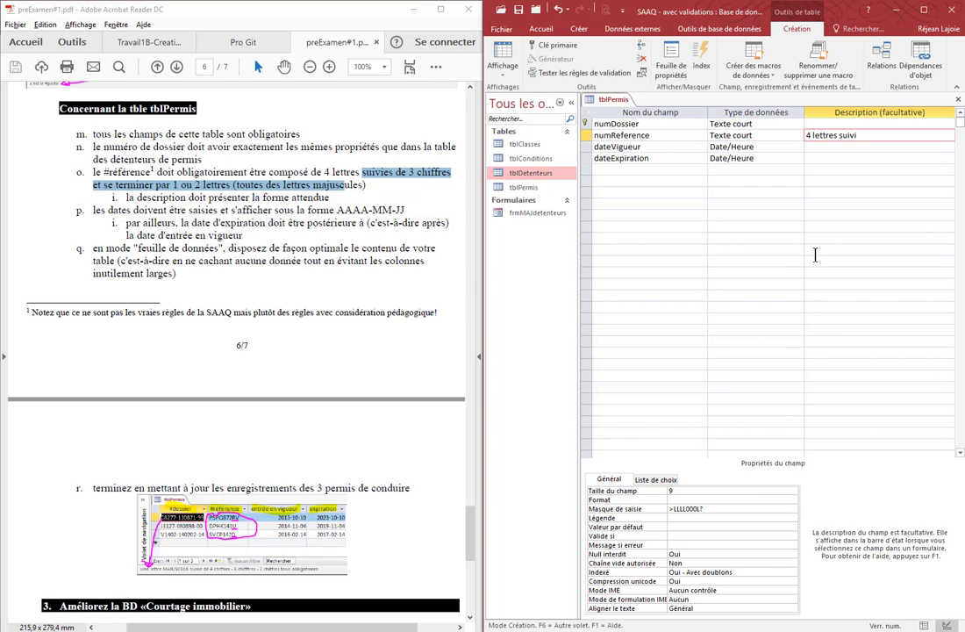
{"action": "type", "text": "es de 3 chiffres et se terminant par u"}
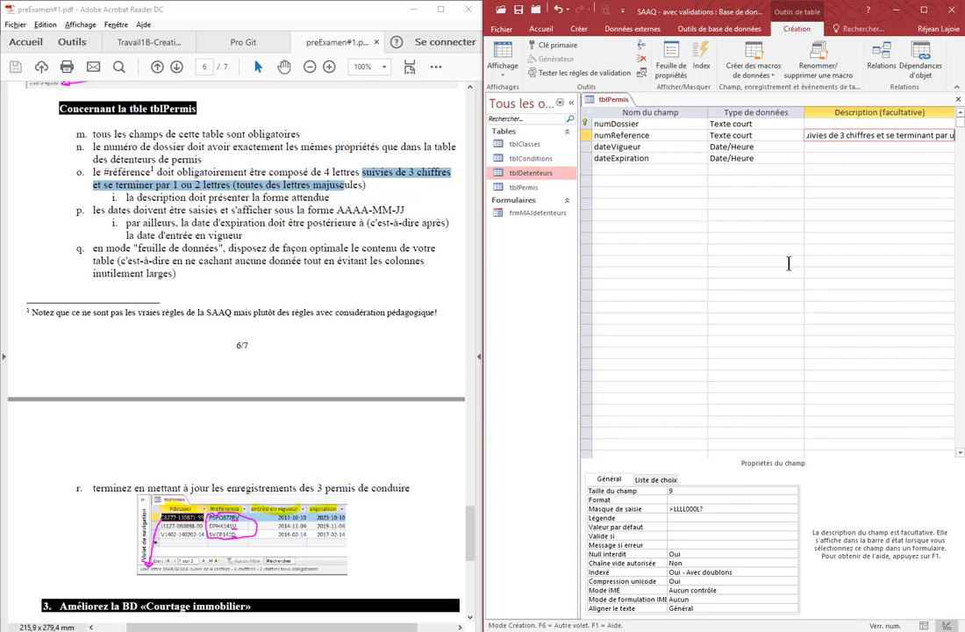
{"action": "key", "text": "BackSpace"}
{"action": "type", "text": "1 ou 2"}
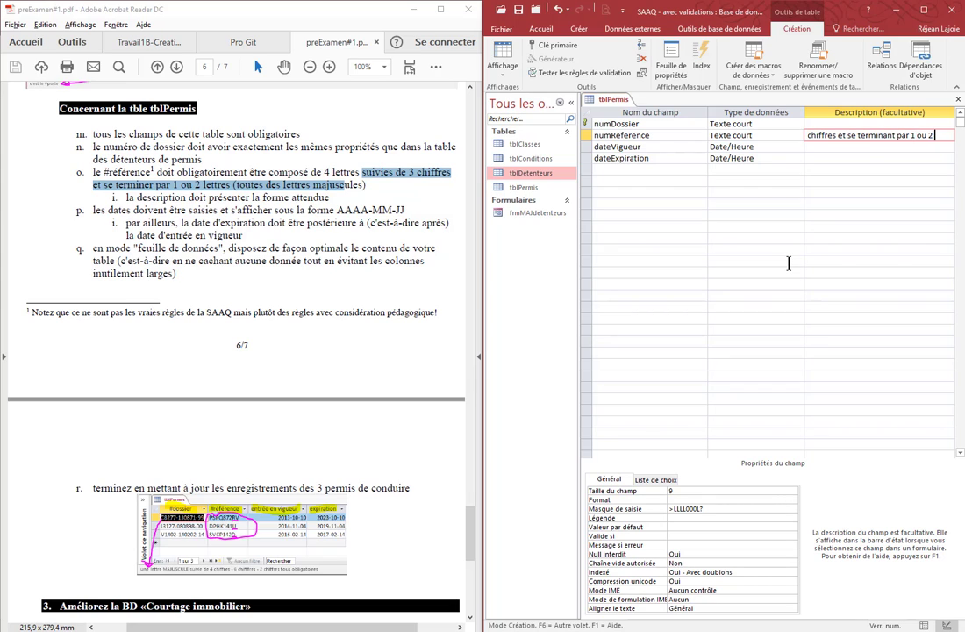
{"action": "type", "text": " chiffres"}
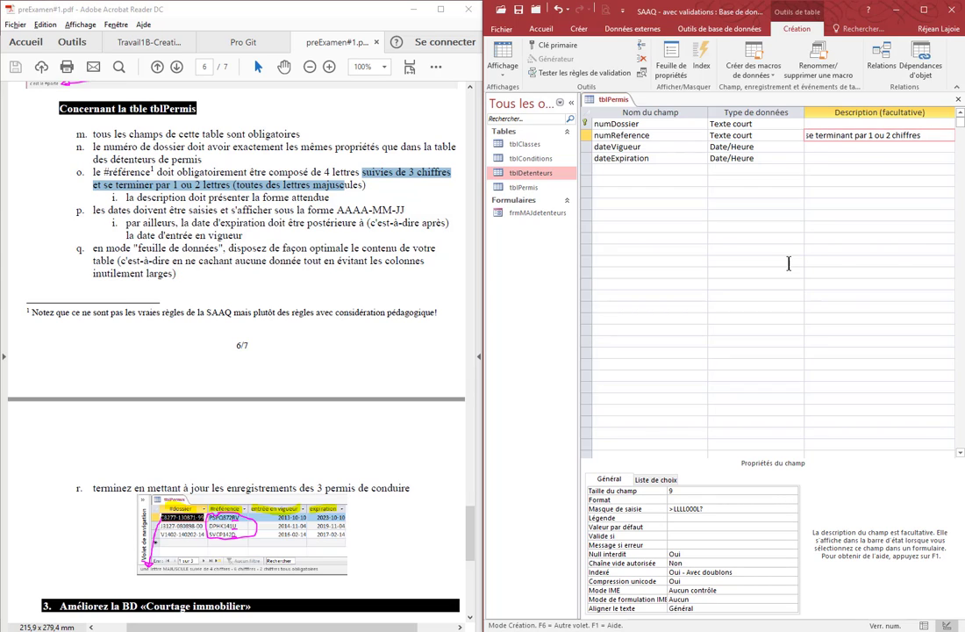
{"action": "key", "text": "Return"}
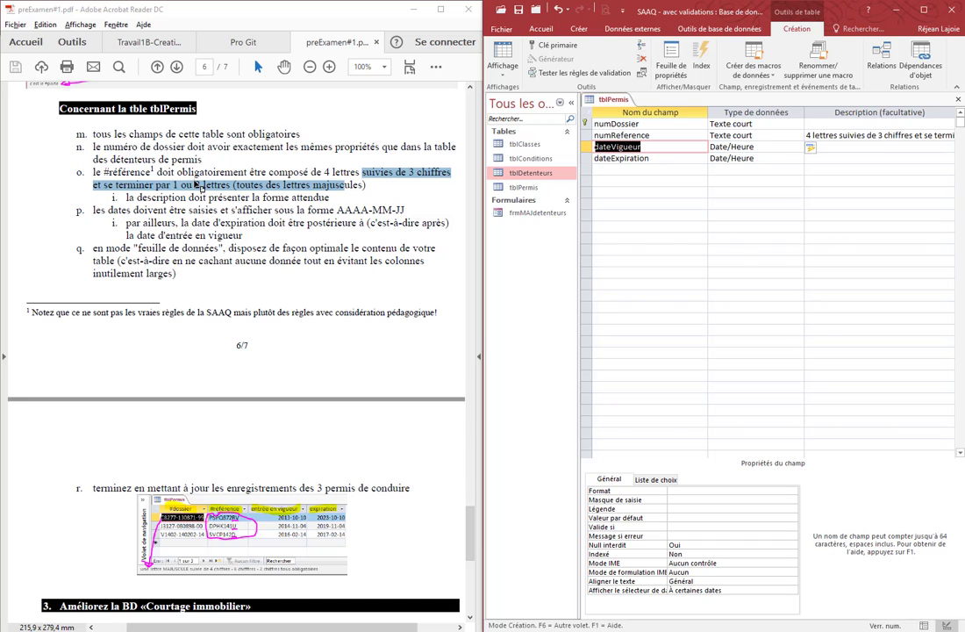
Consult the exam's requirement for the numDossier description, and open tblDetenteurs in Design view with the navigation pane collapsed.
{"action": "left_click", "coordinate": [199, 187]}
{"action": "scroll", "coordinate": [199, 184], "scroll_direction": "up", "scroll_amount": 6}
{"action": "scroll", "coordinate": [199, 182], "scroll_direction": "up", "scroll_amount": 12}
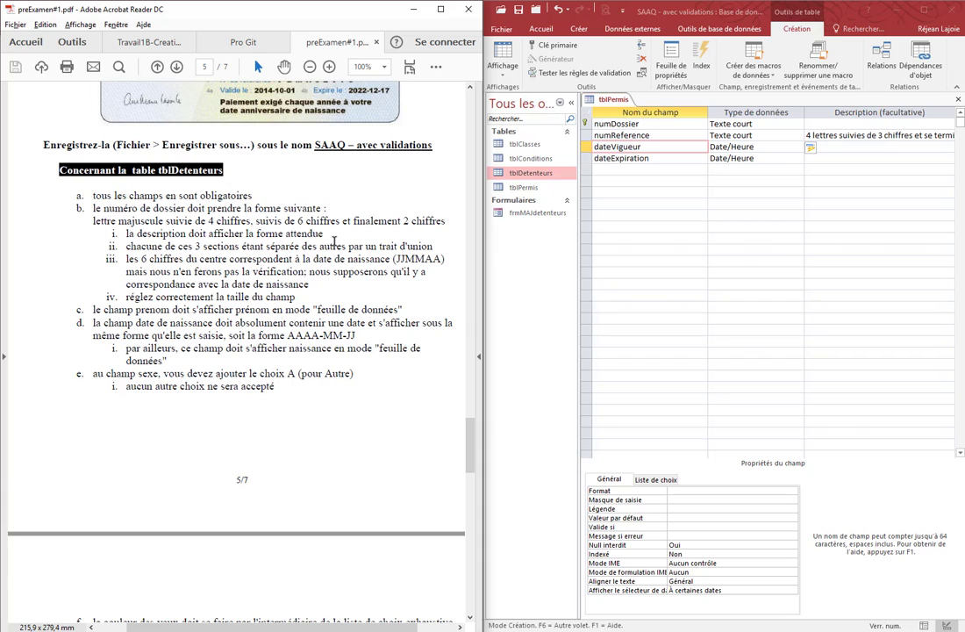
{"action": "left_click_drag", "start_coordinate": [325, 233], "coordinate": [125, 235]}
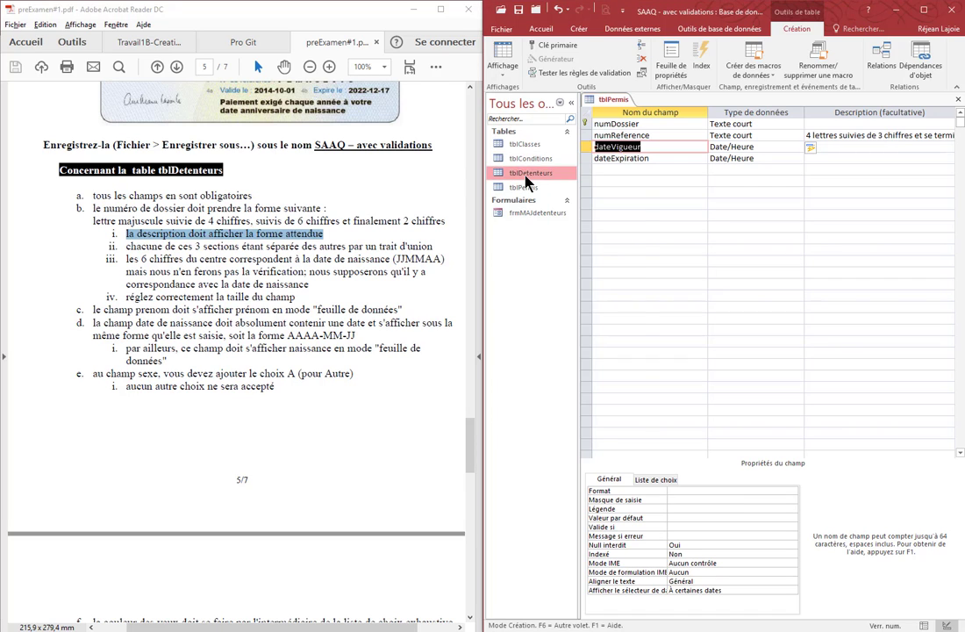
{"action": "right_click", "coordinate": [527, 182]}
{"action": "left_click", "coordinate": [564, 200]}
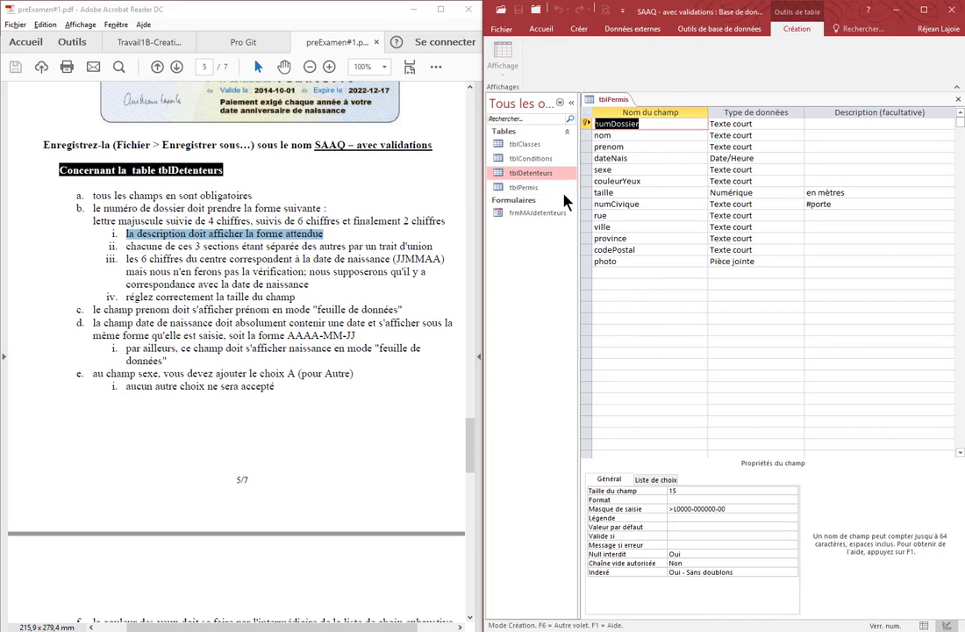
{"action": "left_click", "coordinate": [572, 106]}
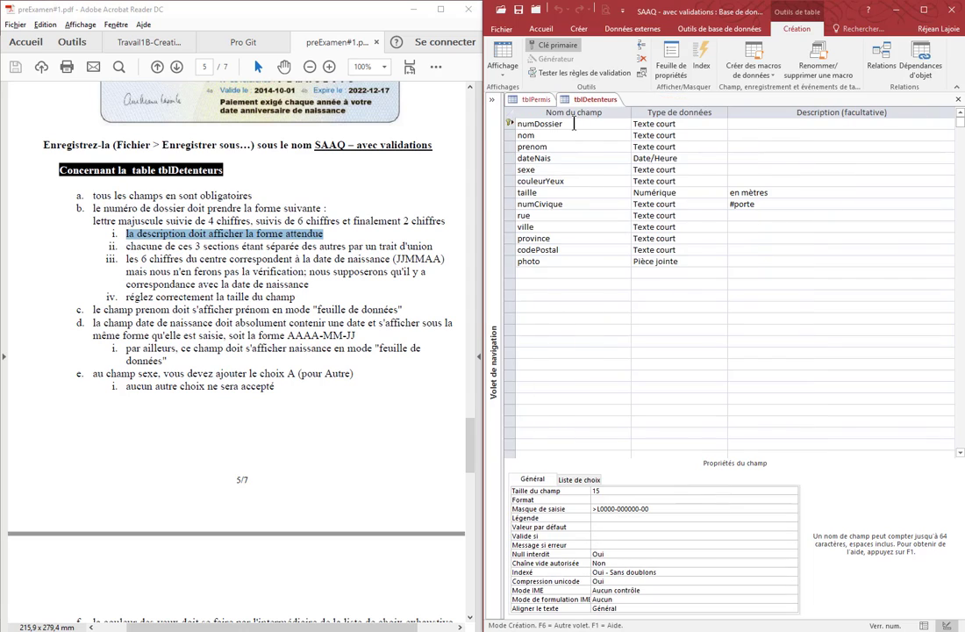
Describe numDossier as "1 lettre MAJUSCULE suivie de 4 chiffres - 6 chiffres - 2 chiffres TOUS OBLIGATOIRES", and close tblDetenteurs with its changes saved.
{"action": "left_click", "coordinate": [761, 129]}
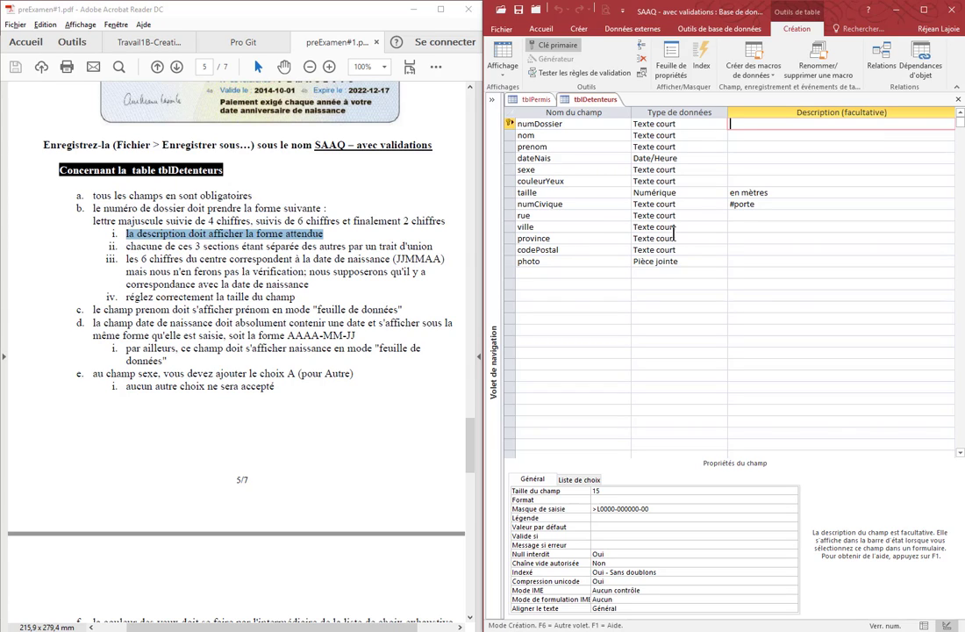
{"action": "type", "text": "lettre MAJUSCULE suivie"}
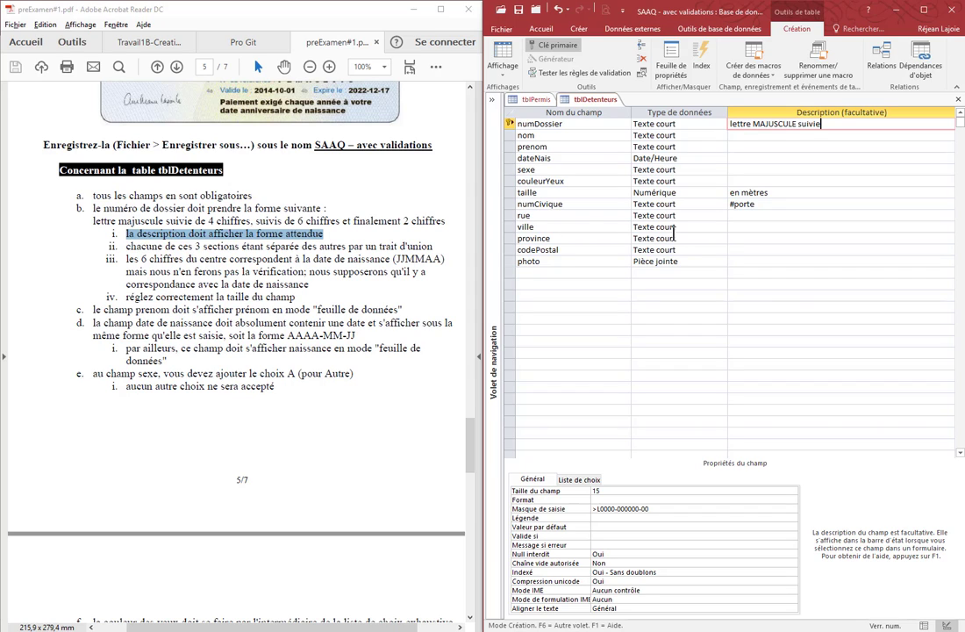
{"action": "left_click", "coordinate": [731, 124]}
{"action": "type", "text": "1"}
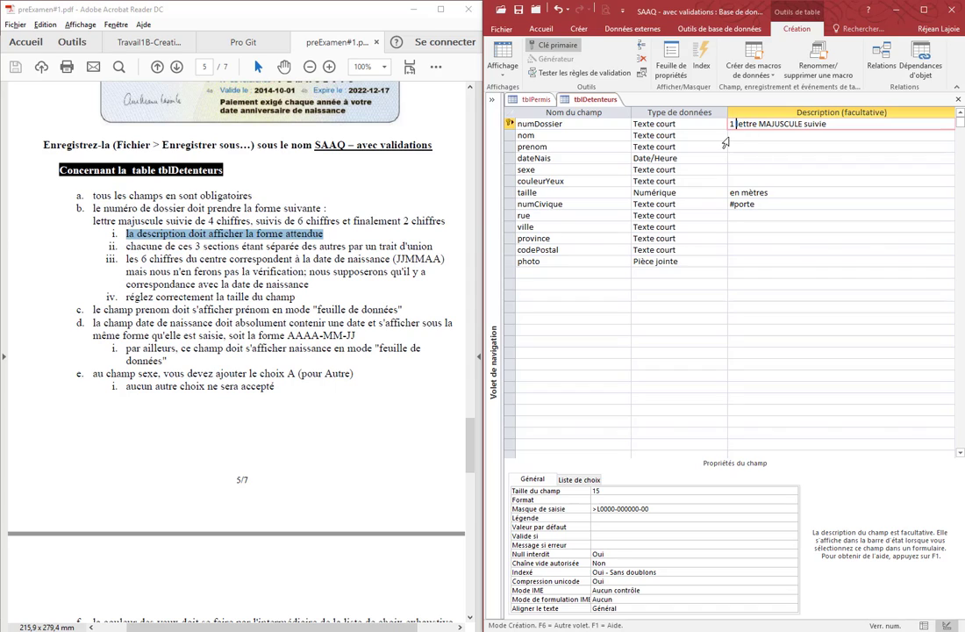
{"action": "left_click", "coordinate": [834, 126]}
{"action": "type", "text": "de 4 chiffres - 6 chifffres"}
{"action": "key", "text": "BackSpace"}
{"action": "key", "text": "BackSpace"}
{"action": "key", "text": "BackSpace"}
{"action": "key", "text": "BackSpace"}
{"action": "type", "text": "res - 2 chiffres TOUS"}
{"action": "key", "text": "BackSpace"}
{"action": "key", "text": "BackSpace"}
{"action": "key", "text": "BackSpace"}
{"action": "key", "text": "BackSpace"}
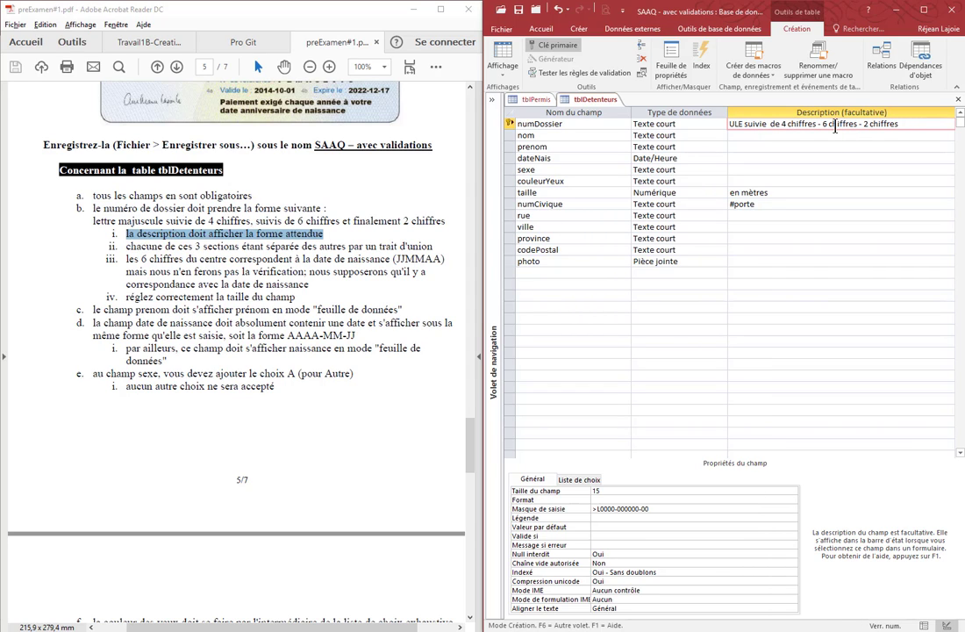
{"action": "key", "text": "Caps_Lock"}
{"action": "type", "text": "TOUS OBLIGATOIRES"}
{"action": "key", "text": "Return"}
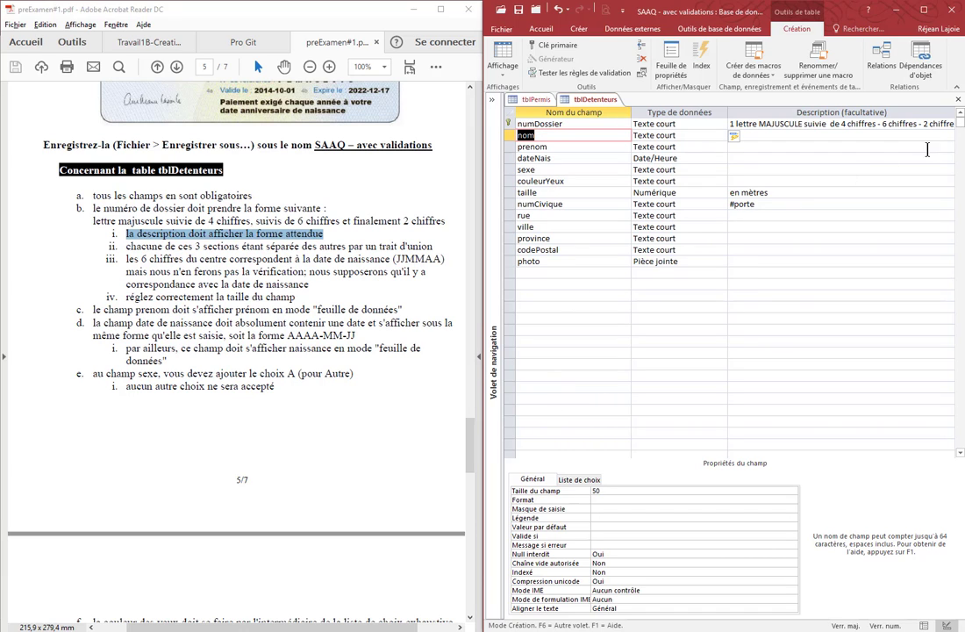
{"action": "left_click", "coordinate": [958, 101]}
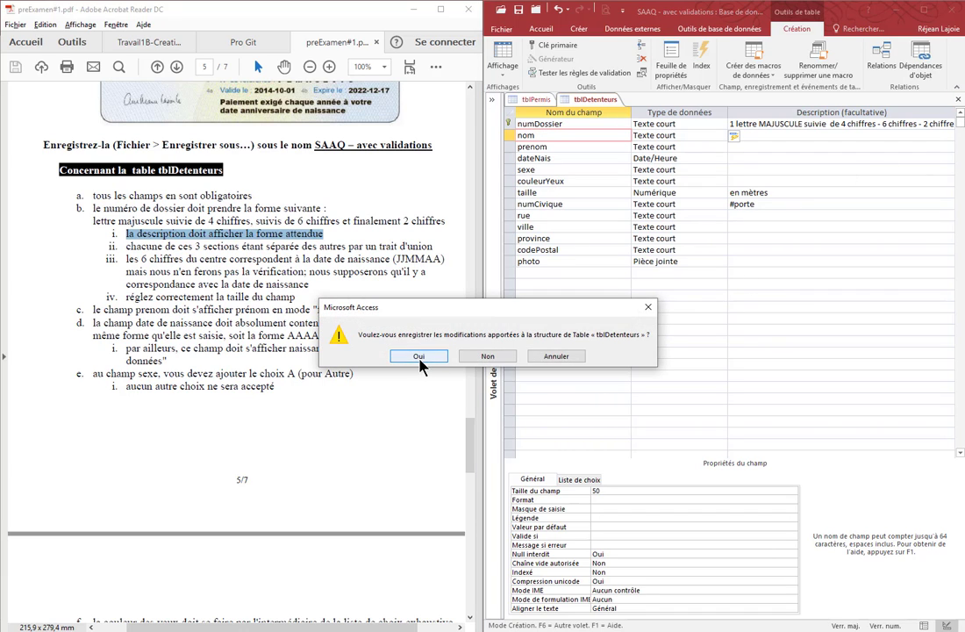
{"action": "left_click", "coordinate": [420, 357]}
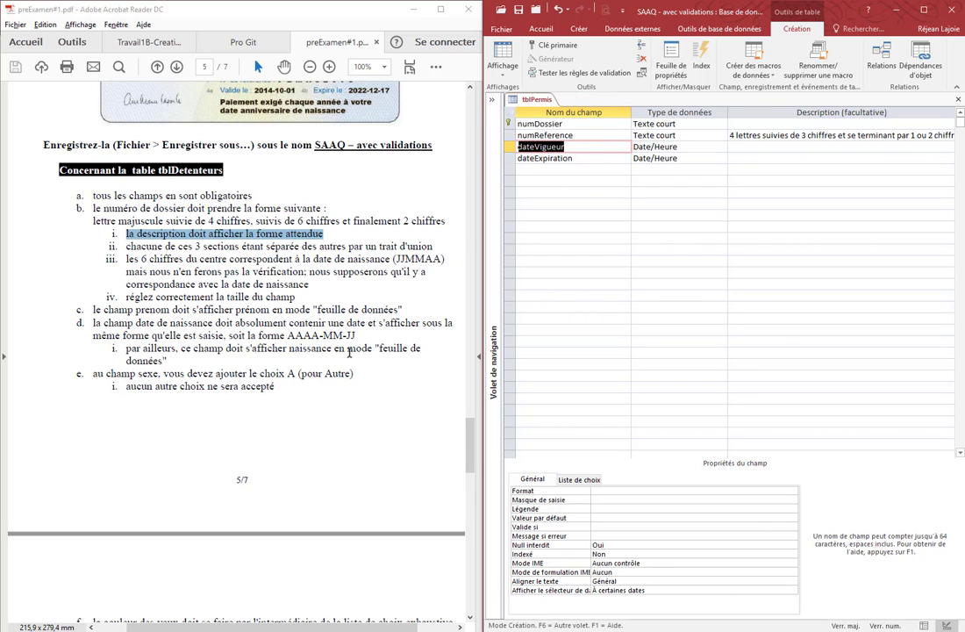
After reviewing exam item o, save tblPermis with existing data tested and give dateVigueur the "Date, abrégé" input mask.
{"action": "left_click", "coordinate": [471, 491]}
{"action": "left_click_drag", "start_coordinate": [471, 491], "coordinate": [480, 525]}
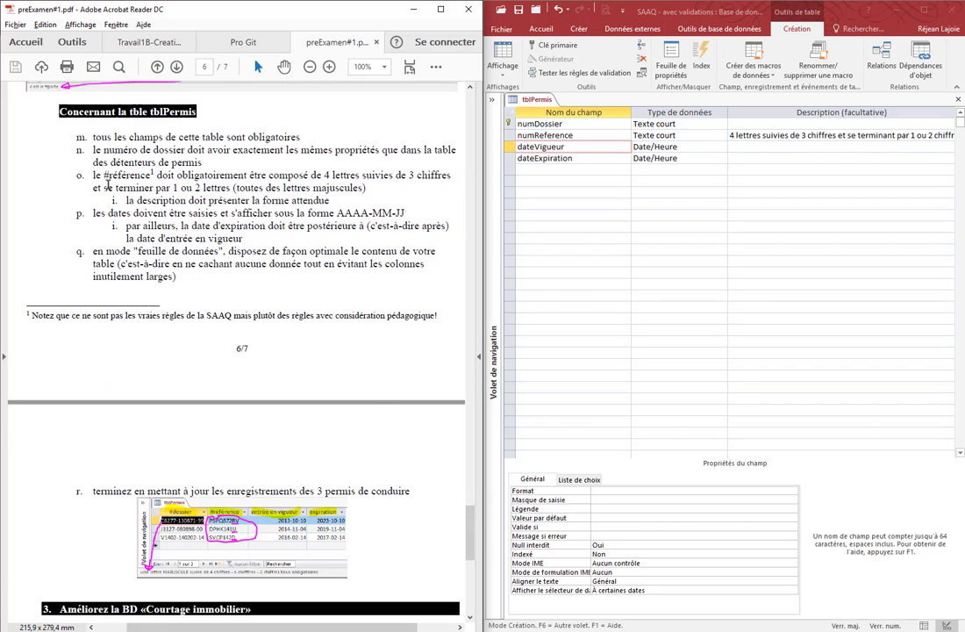
{"action": "left_click_drag", "start_coordinate": [93, 174], "coordinate": [333, 200]}
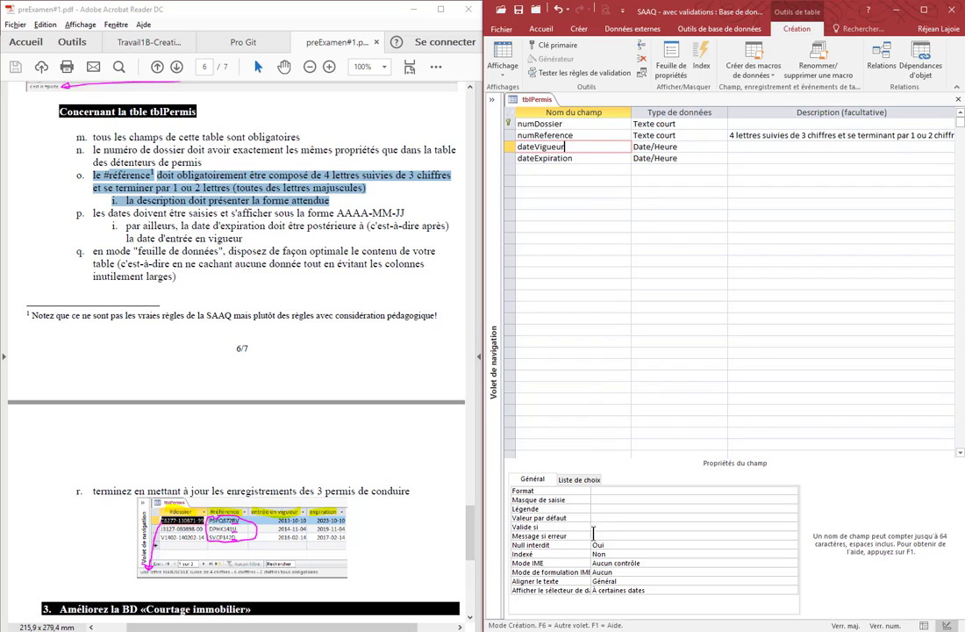
{"action": "left_click", "coordinate": [614, 499]}
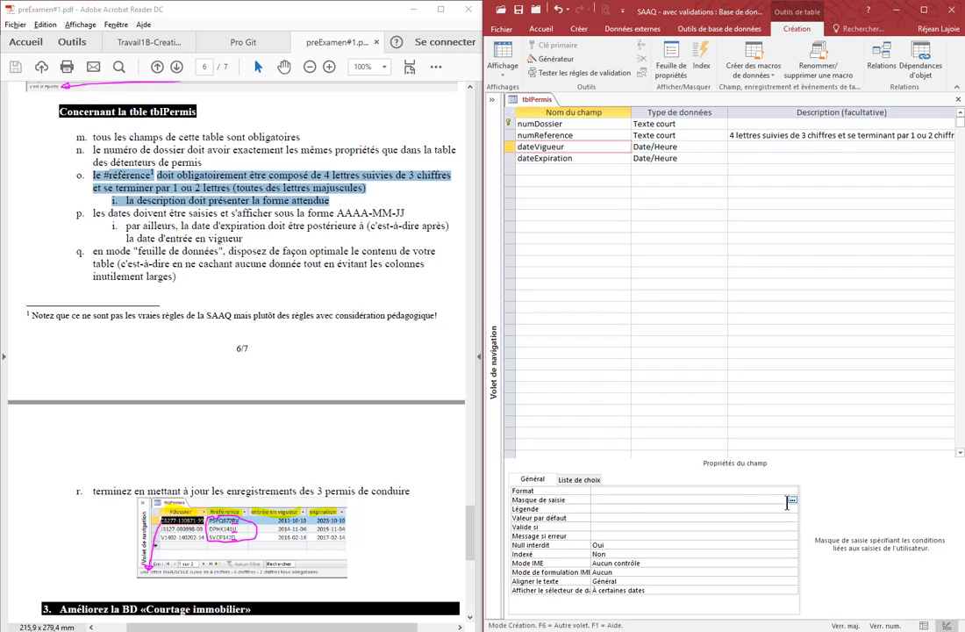
{"action": "left_click", "coordinate": [792, 499]}
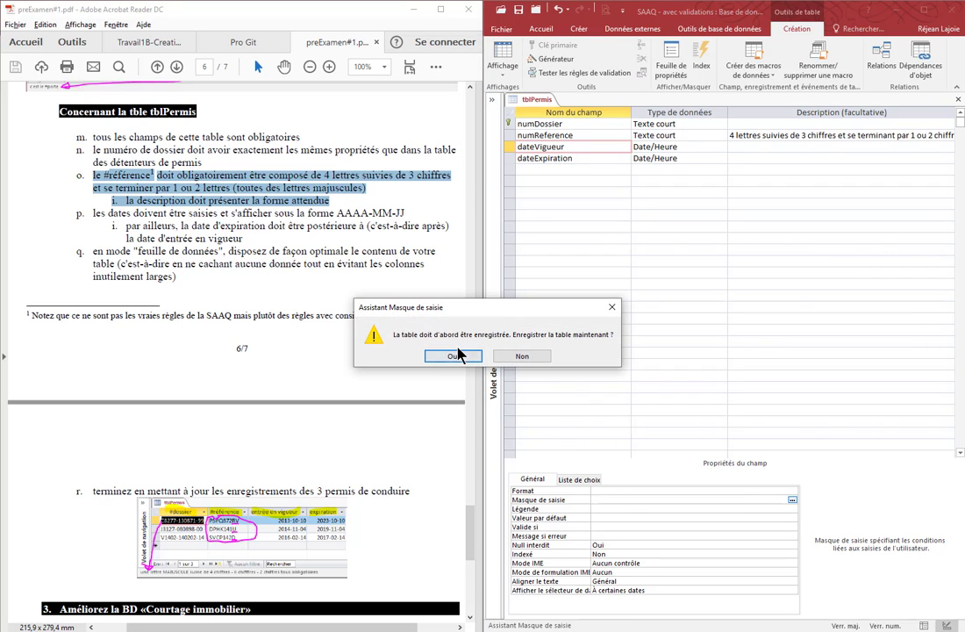
{"action": "left_click", "coordinate": [454, 356]}
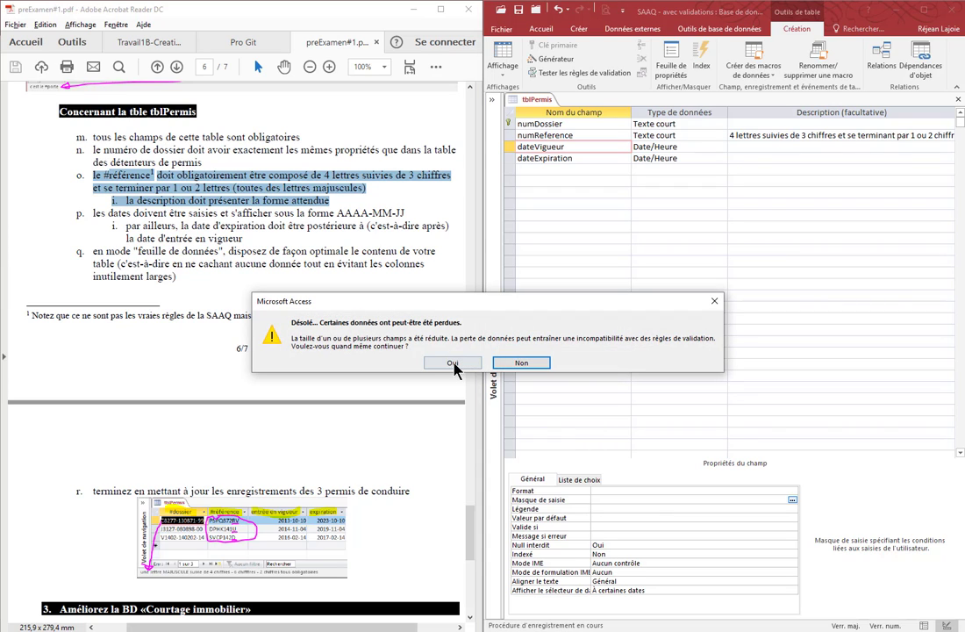
{"action": "left_click", "coordinate": [453, 363]}
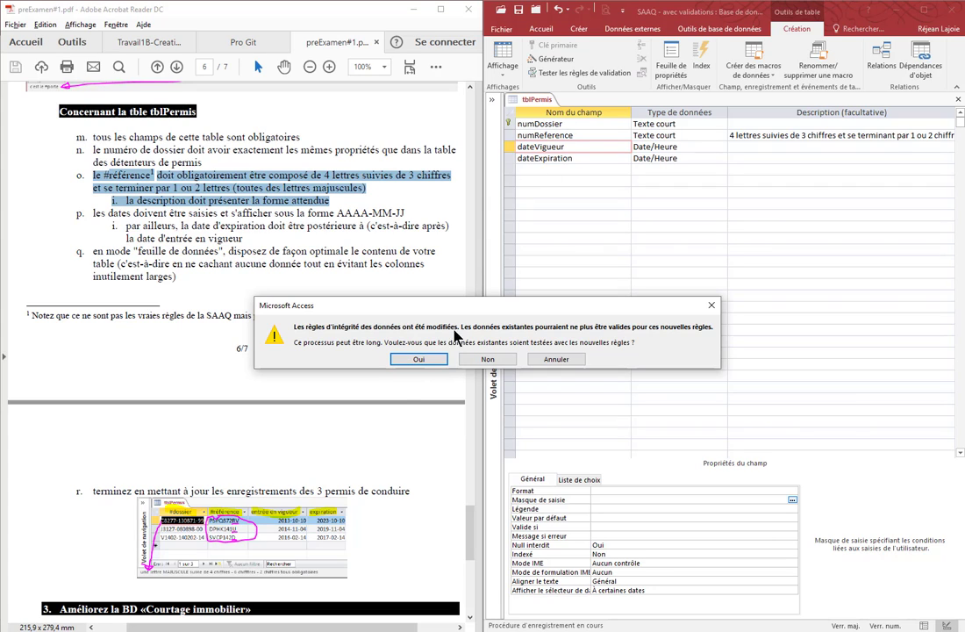
{"action": "left_click", "coordinate": [419, 359]}
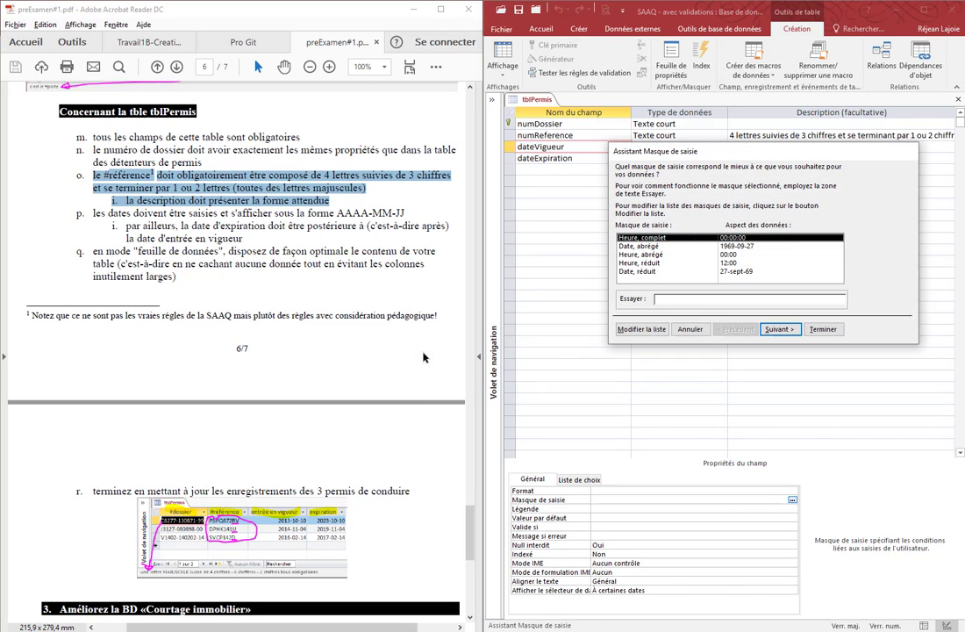
{"action": "left_click", "coordinate": [734, 246]}
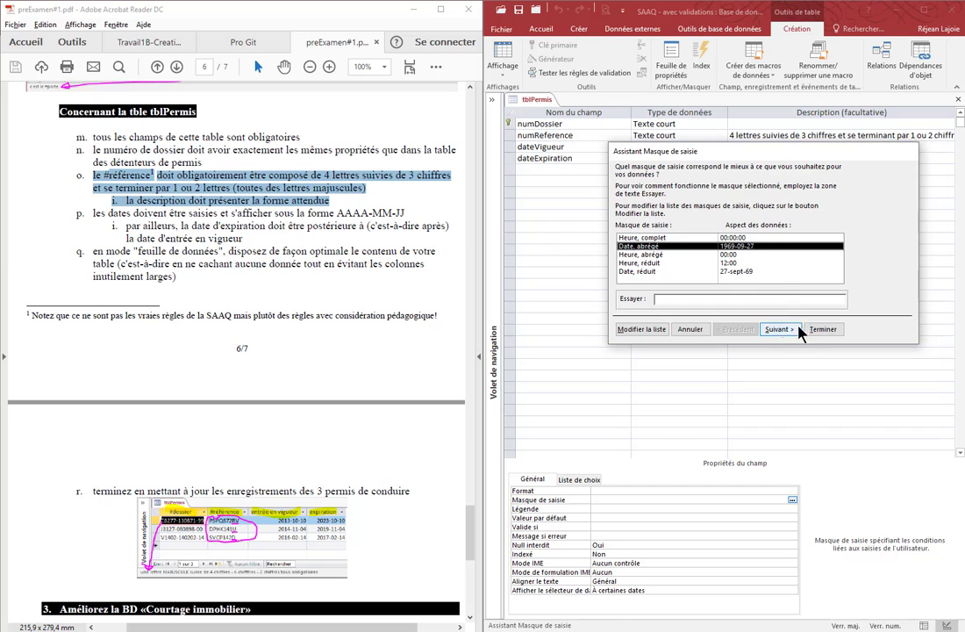
{"action": "left_click", "coordinate": [822, 329]}
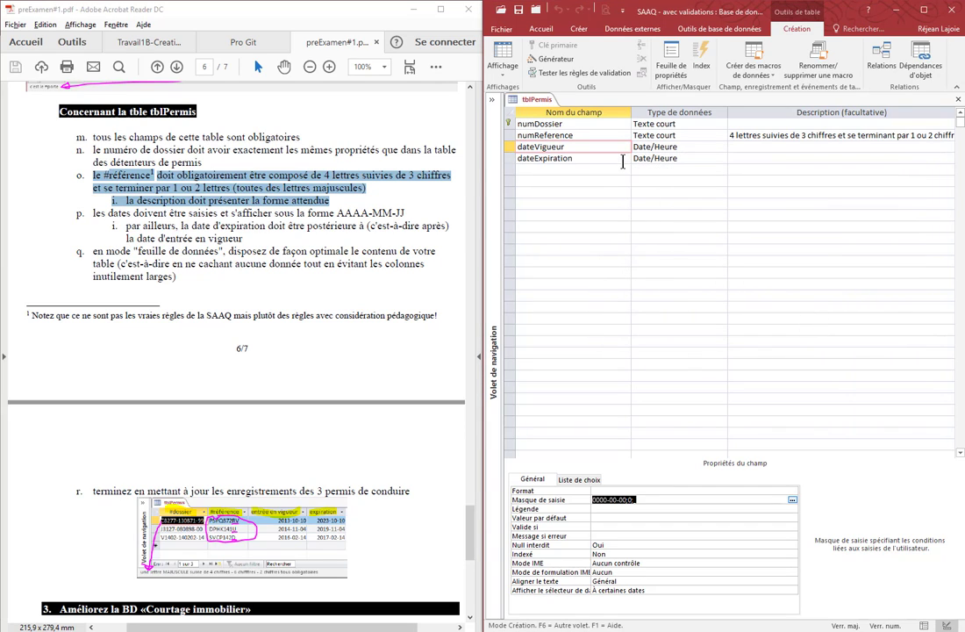
Give dateExpiration the "Date, abrégé" input mask, saving the table when required.
{"action": "left_click", "coordinate": [544, 158]}
{"action": "left_click", "coordinate": [772, 499]}
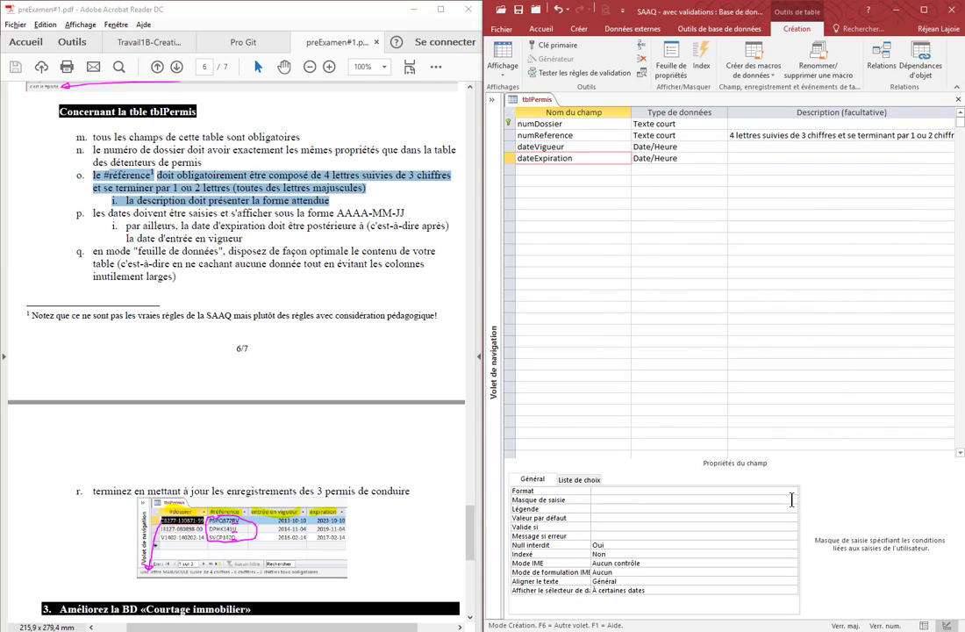
{"action": "left_click", "coordinate": [792, 499]}
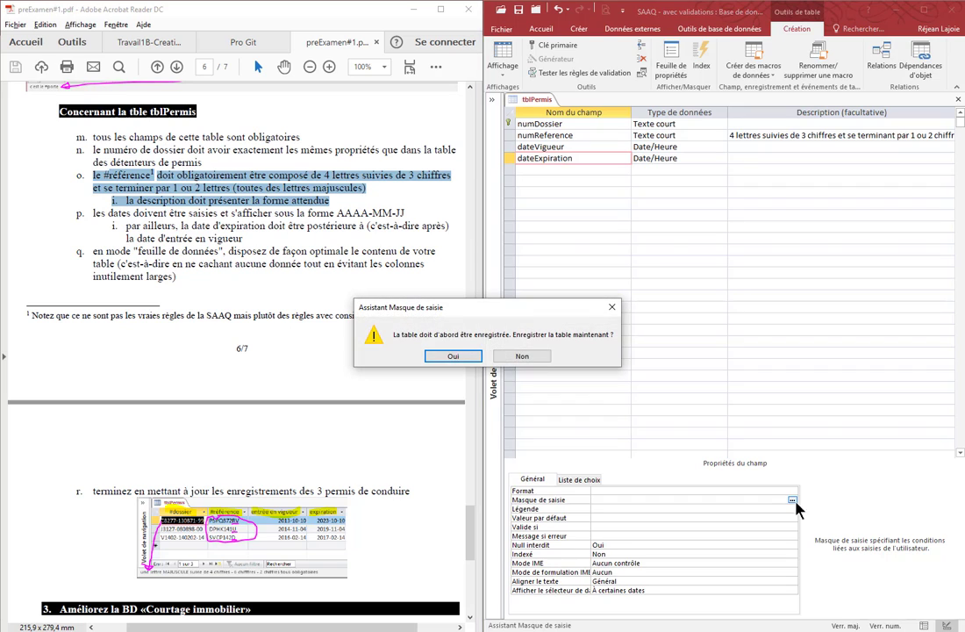
{"action": "left_click", "coordinate": [456, 357]}
{"action": "left_click", "coordinate": [649, 246]}
{"action": "left_click", "coordinate": [779, 328]}
{"action": "left_click", "coordinate": [822, 329]}
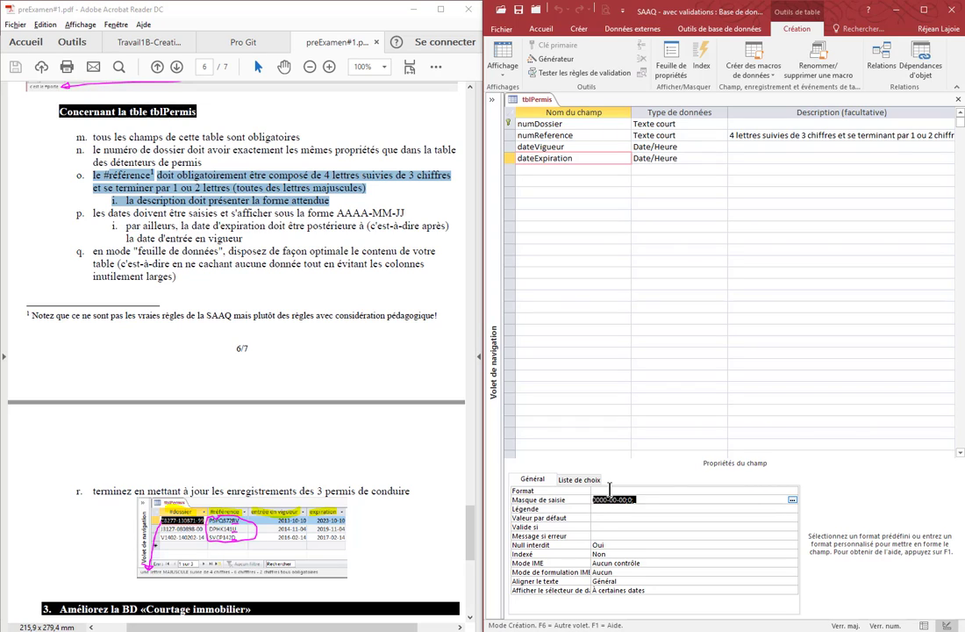
{"action": "left_click", "coordinate": [605, 490]}
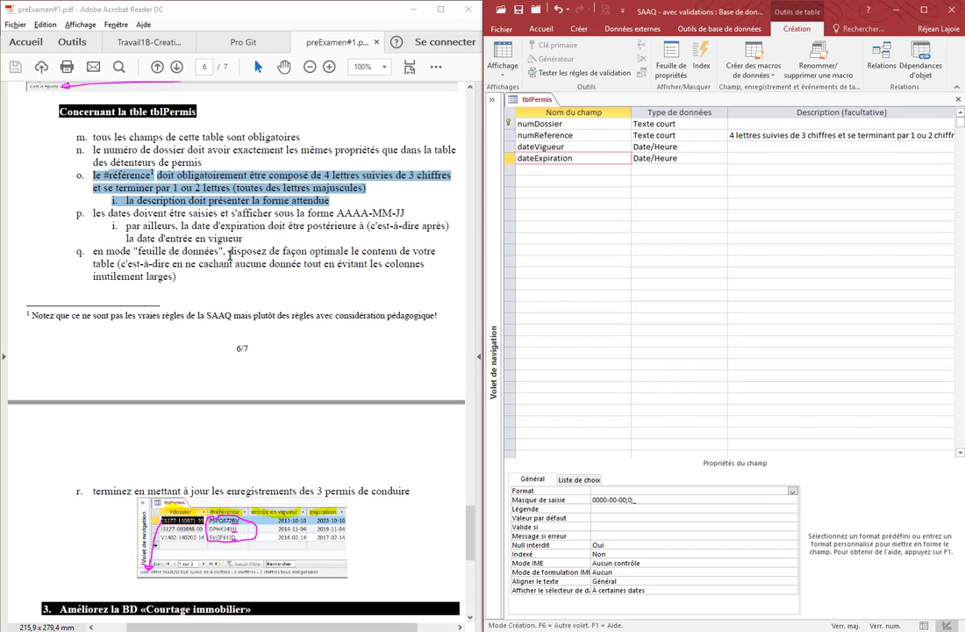
Consult the exam's requirement comparing the expiration and effective dates, and open the tblPermis property sheet.
{"action": "left_click", "coordinate": [248, 238]}
{"action": "left_click_drag", "start_coordinate": [247, 237], "coordinate": [126, 226]}
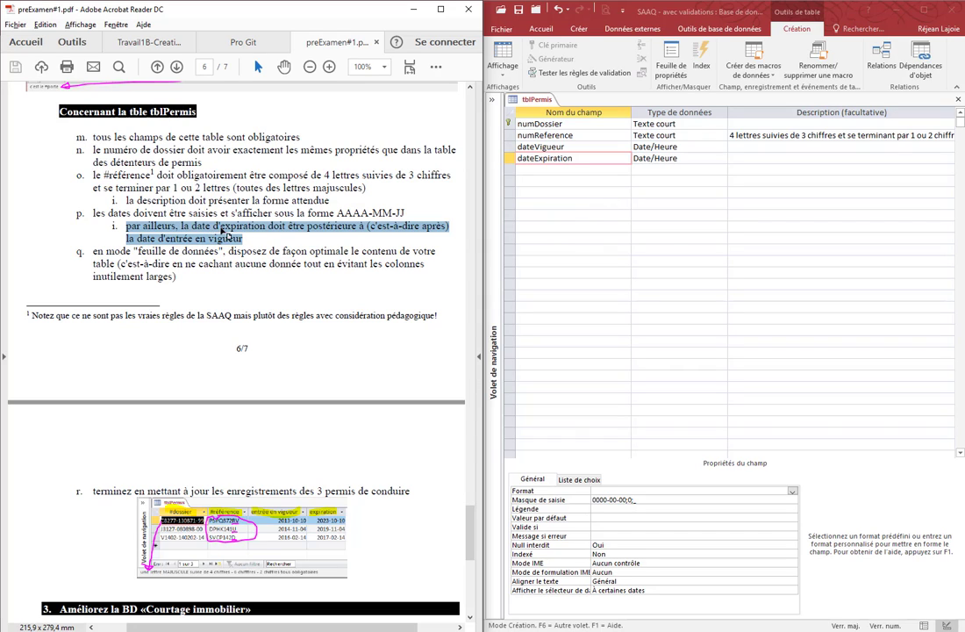
{"action": "double_click", "coordinate": [228, 227]}
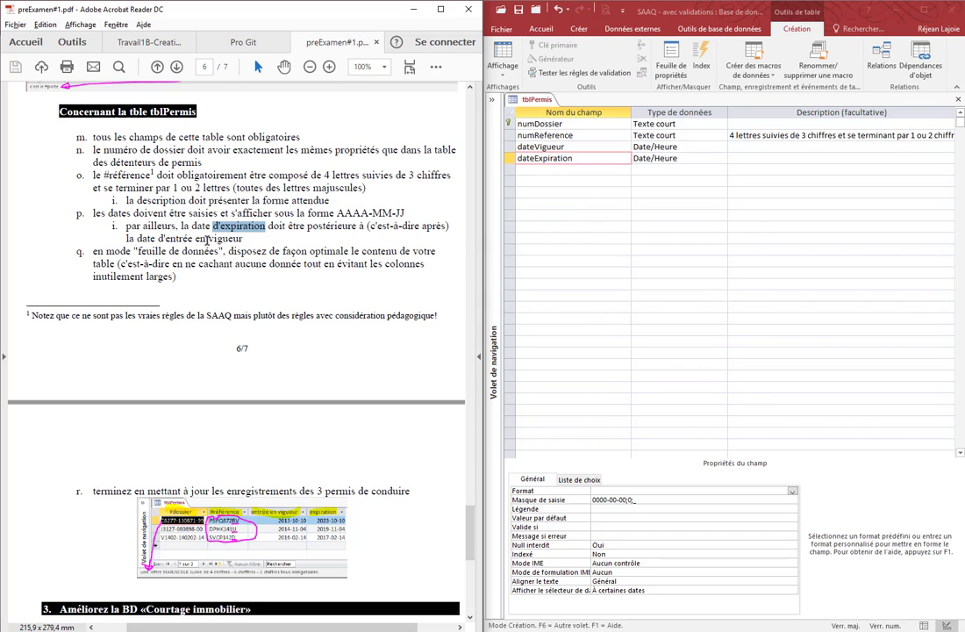
{"action": "double_click", "coordinate": [213, 240]}
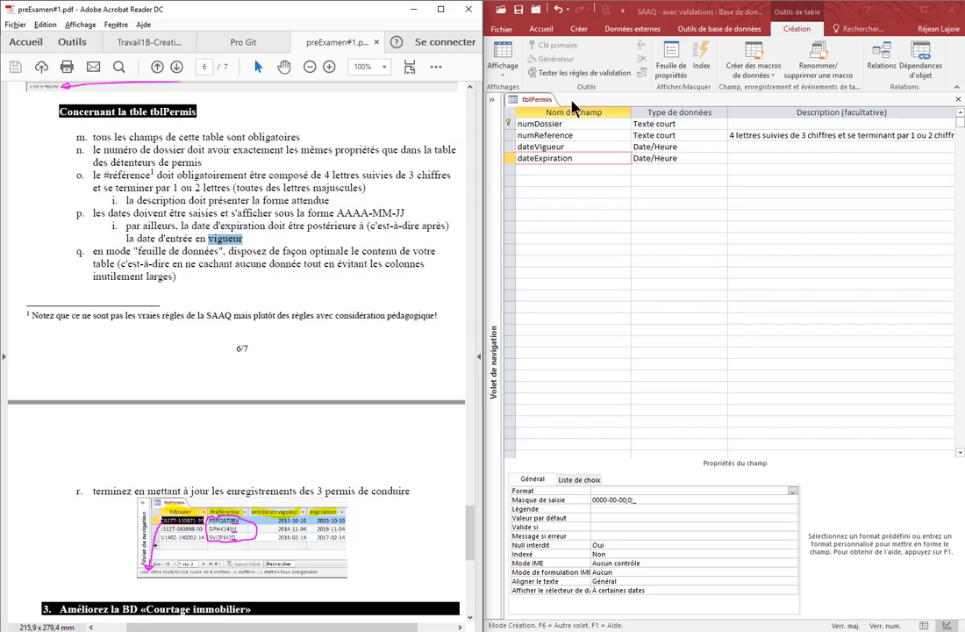
{"action": "left_click", "coordinate": [667, 68]}
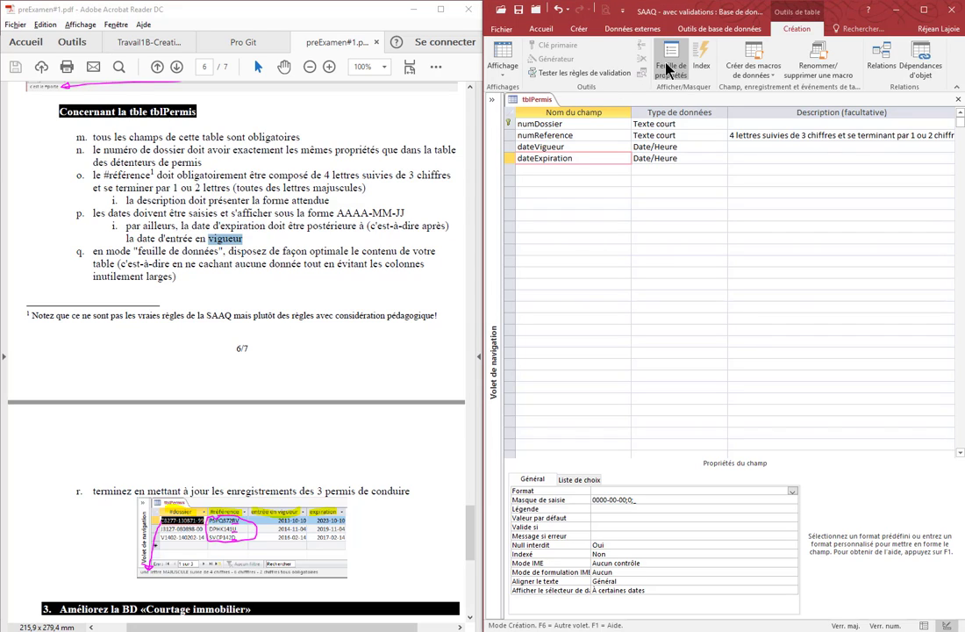
{"action": "left_click", "coordinate": [668, 69]}
{"action": "left_click", "coordinate": [562, 192]}
{"action": "left_click", "coordinate": [657, 249]}
{"action": "type", "text": "[DAT"}
{"action": "key", "text": "BackSpace"}
{"action": "key", "text": "BackSpace"}
{"action": "key", "text": "BackSpace"}
{"action": "key", "text": "Caps_Lock"}
{"action": "type", "text": "date]"}
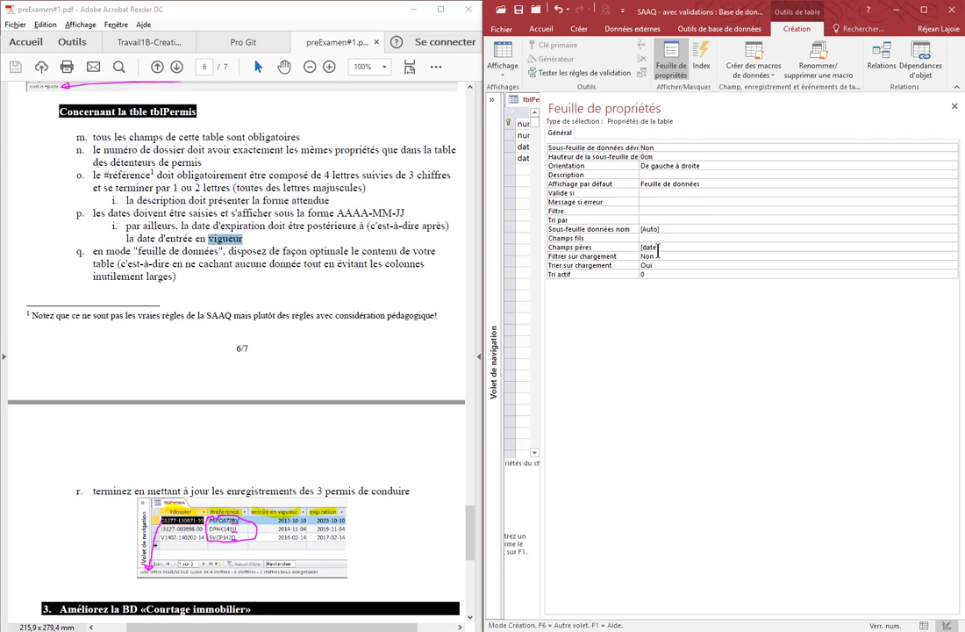
{"action": "key", "text": "BackSpace"}
{"action": "key", "text": "BackSpace"}
Set the table-level validation rule of tblPermis to [dateExpiration]>[dateVigueur].
{"action": "left_click", "coordinate": [648, 194]}
{"action": "type", "text": "[date"}
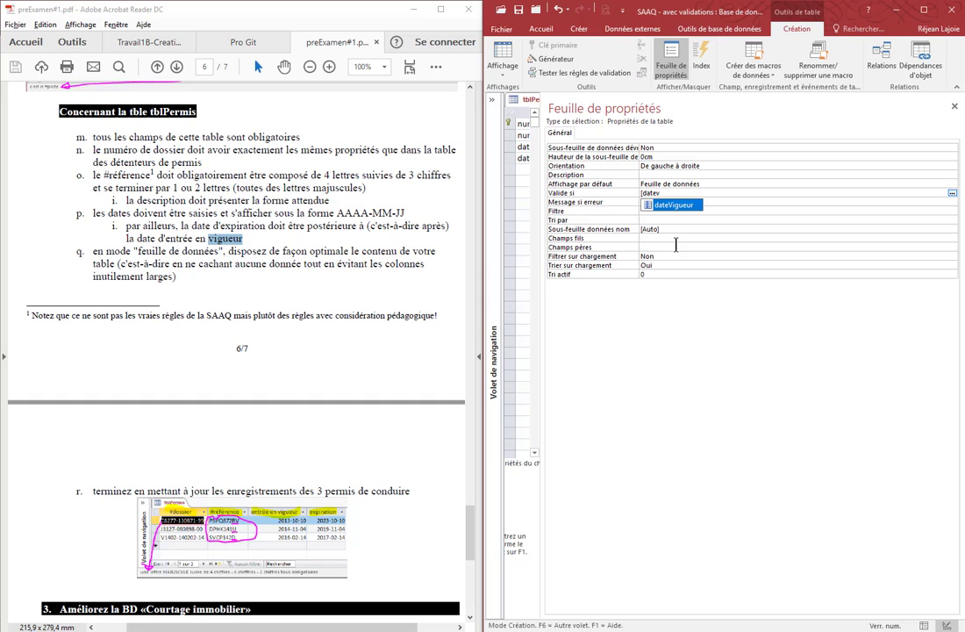
{"action": "type", "text": "v"}
{"action": "key", "text": "Tab"}
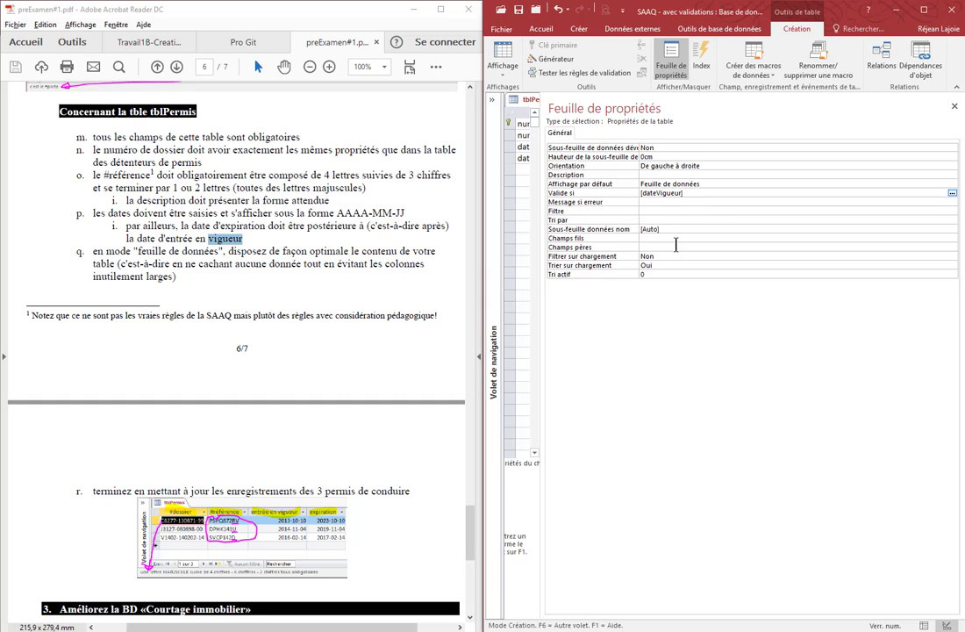
{"action": "key", "text": "shift+Home"}
{"action": "key", "text": "Delete"}
{"action": "type", "text": "e"}
{"action": "type", "text": "d"}
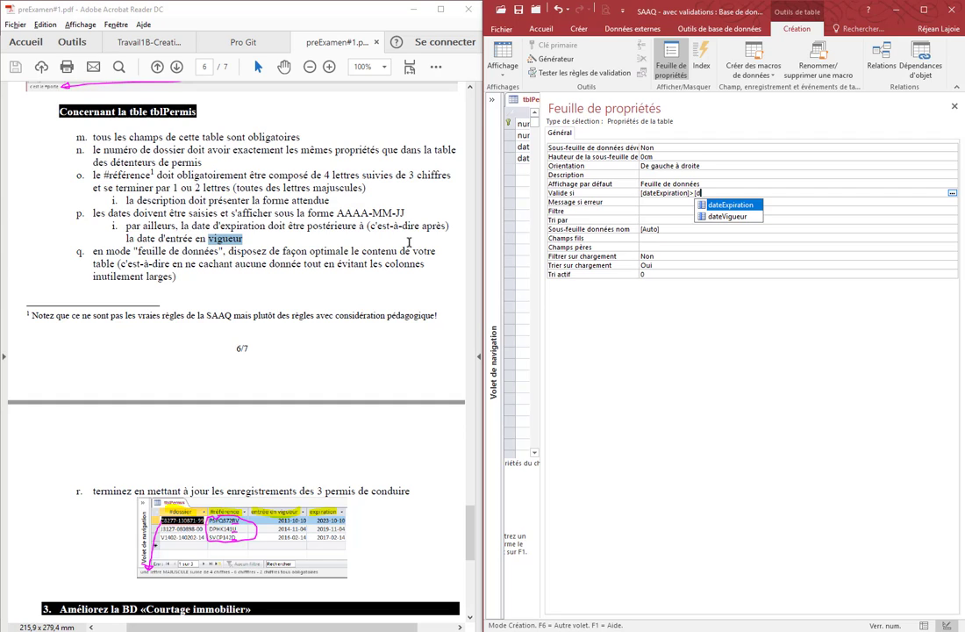
{"action": "key", "text": "Down"}
{"action": "key", "text": "Tab"}
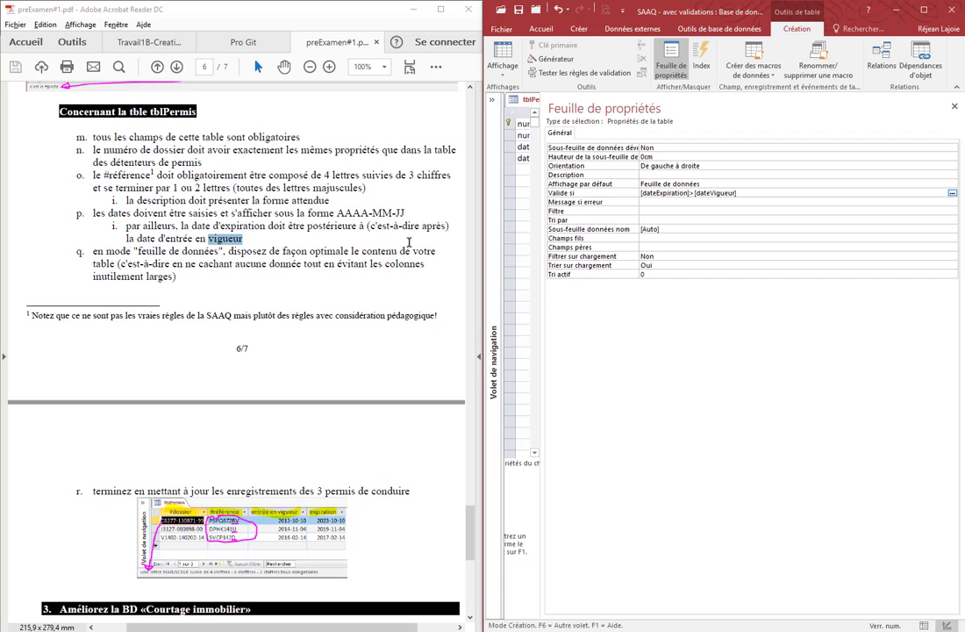
Enter the table's validation message "la date d'expiration doit être postérieure à la date d'entrée en vigueur" and close the property sheet.
{"action": "left_click", "coordinate": [641, 202]}
{"action": "type", "text": "la date d'exp"}
{"action": "type", "text": "irationn"}
{"action": "type", "text": "onn"}
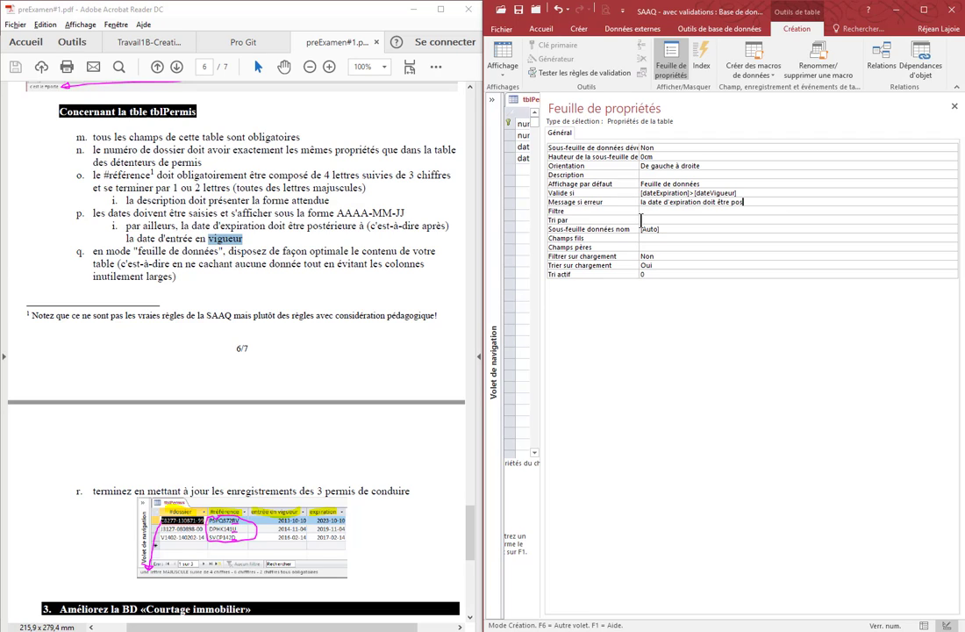
{"action": "type", "text": "ieure à la date d'entrée en vigueur"}
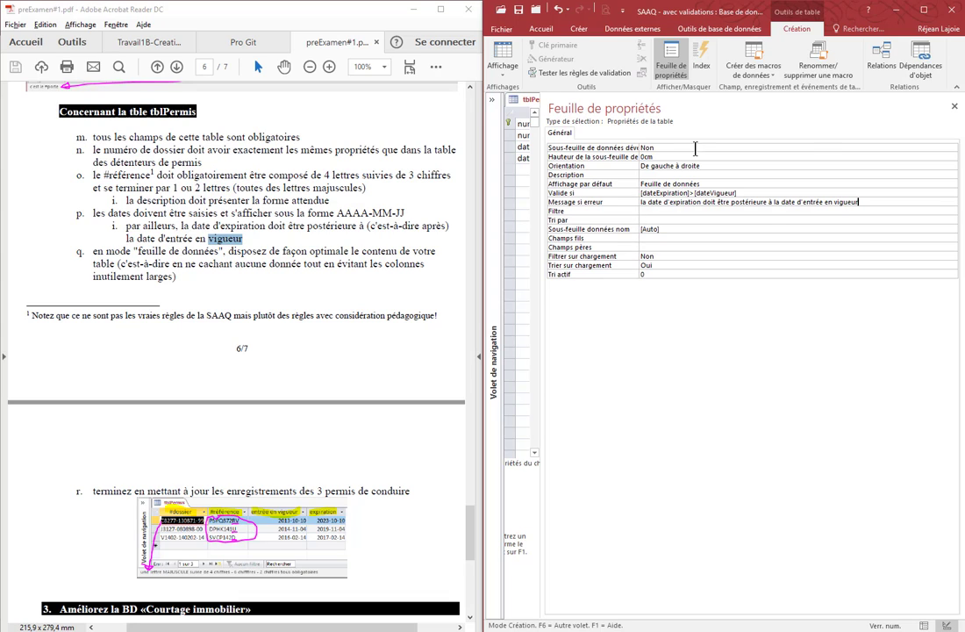
{"action": "left_click", "coordinate": [767, 212]}
{"action": "left_click", "coordinate": [954, 106]}
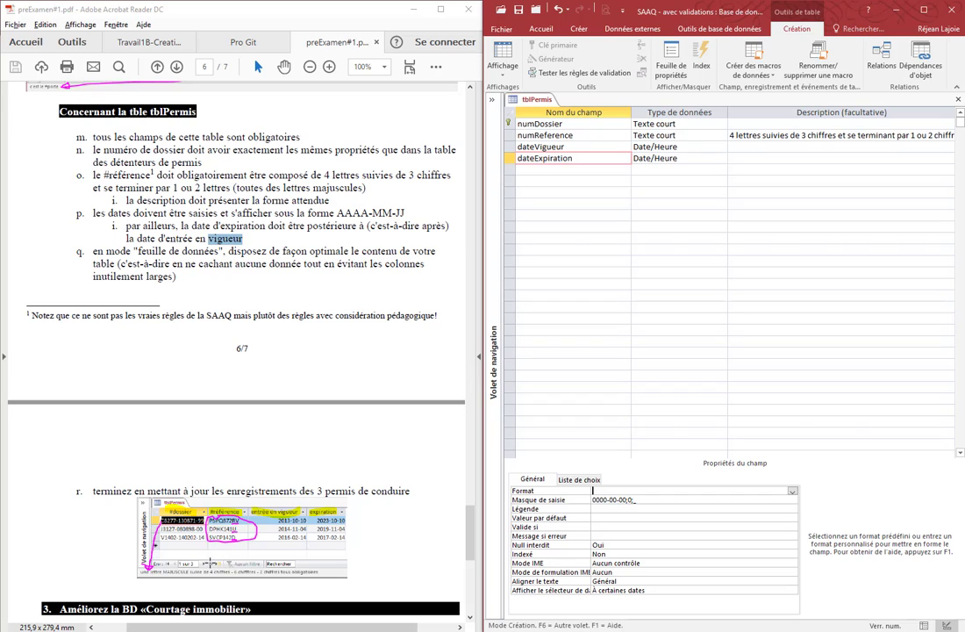
Save tblPermis with existing data tested against the new rules, and check its records in Datasheet view.
{"action": "left_click", "coordinate": [507, 58]}
{"action": "left_click", "coordinate": [452, 359]}
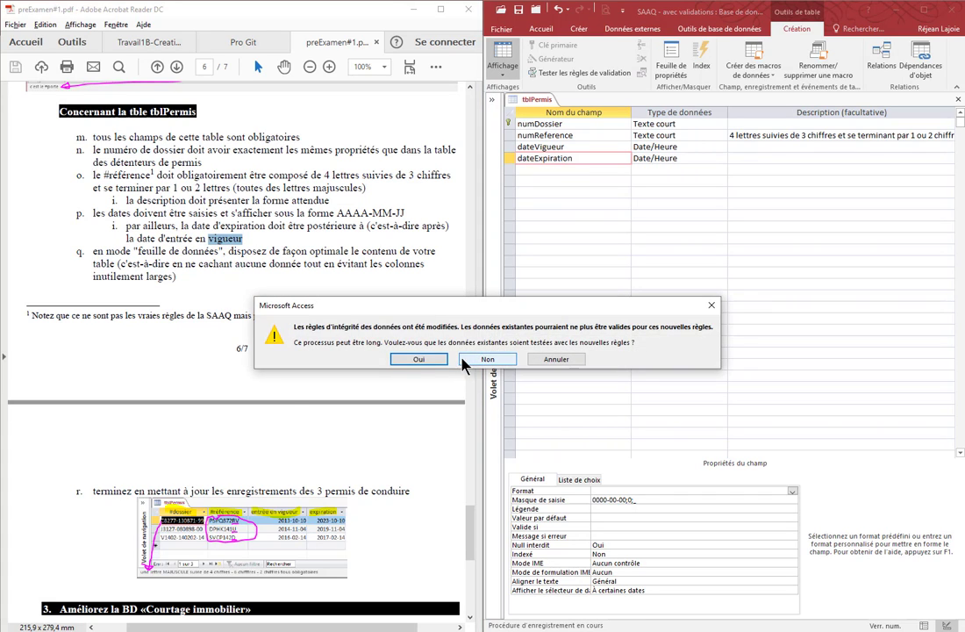
{"action": "left_click", "coordinate": [419, 359]}
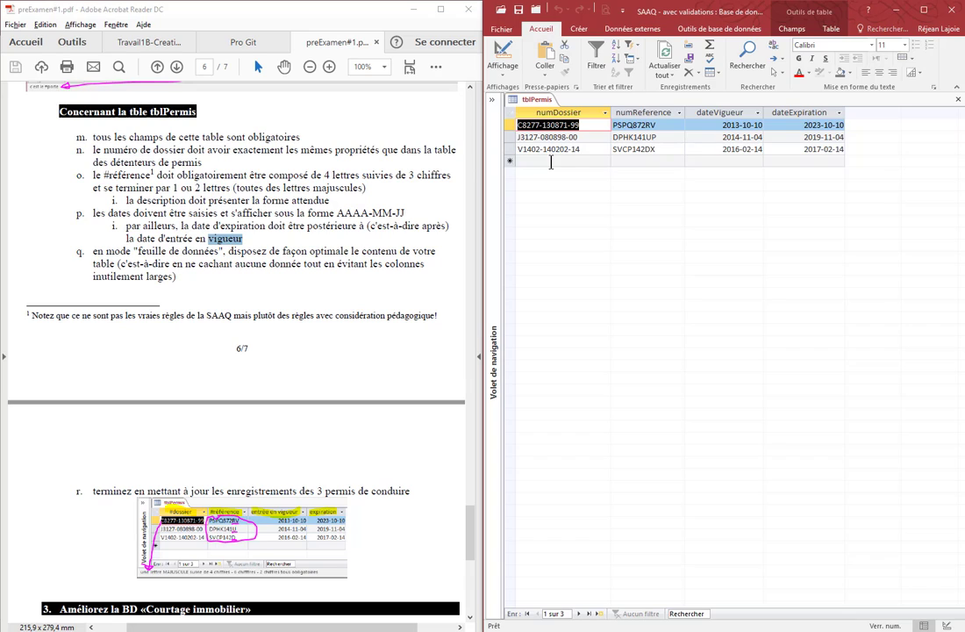
{"action": "key", "text": "Down"}
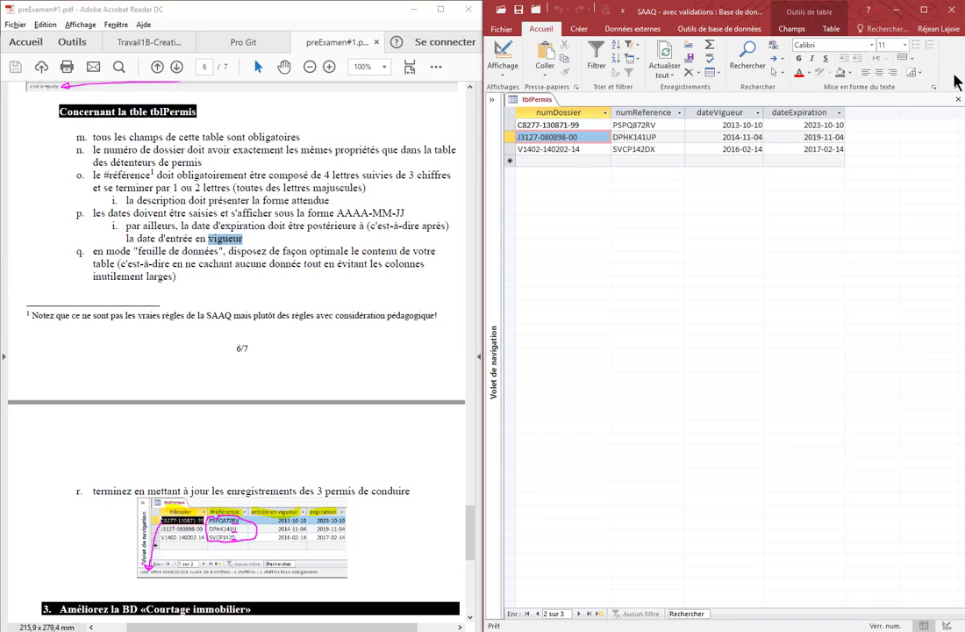
Close and reopen tblPermis in Datasheet view, and check whether numDossier shows its description.
{"action": "left_click", "coordinate": [959, 100]}
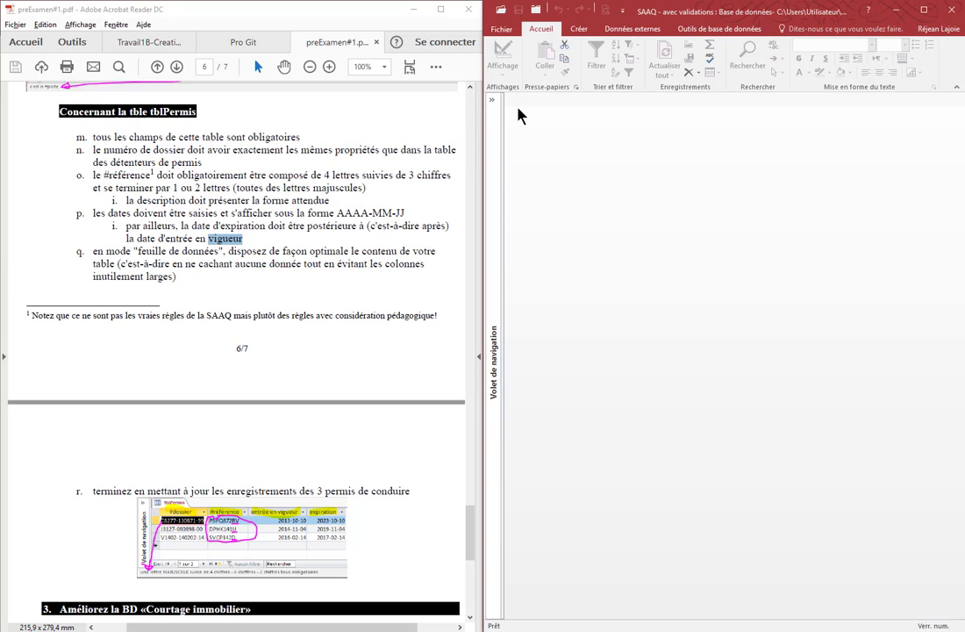
{"action": "left_click", "coordinate": [491, 102]}
{"action": "left_click", "coordinate": [513, 189]}
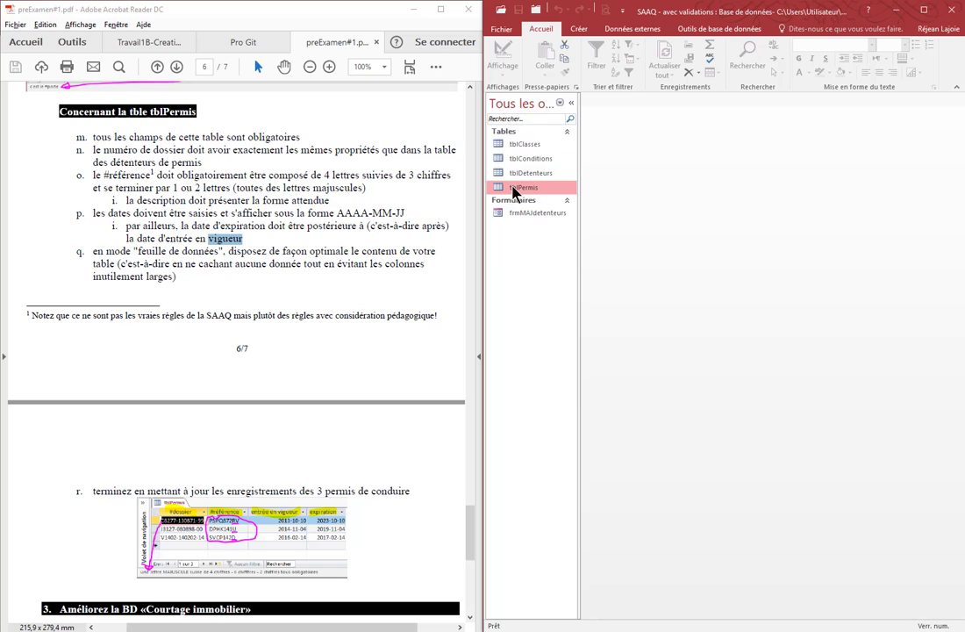
{"action": "double_click", "coordinate": [513, 188]}
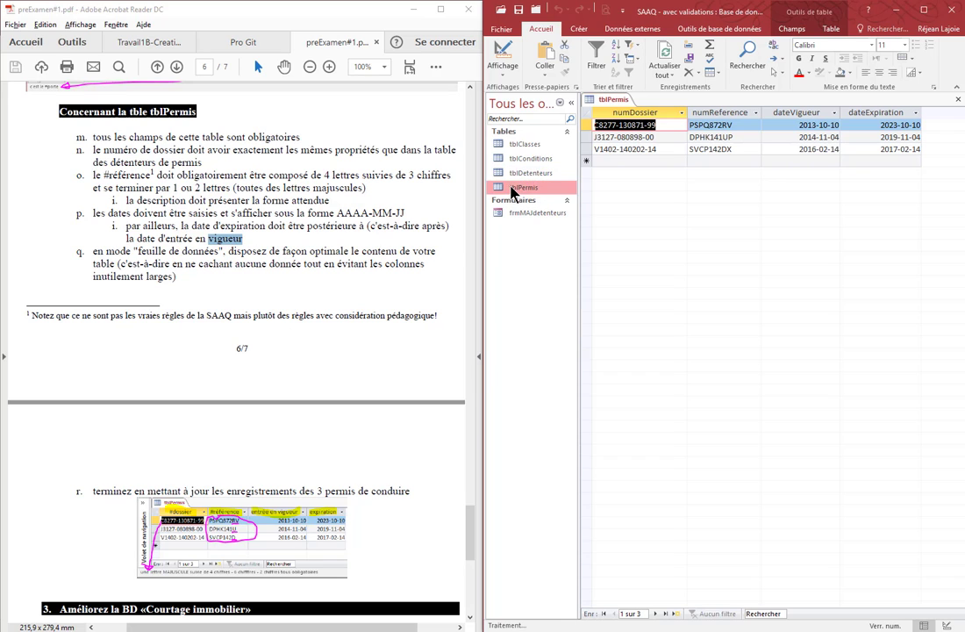
{"action": "left_click", "coordinate": [571, 104]}
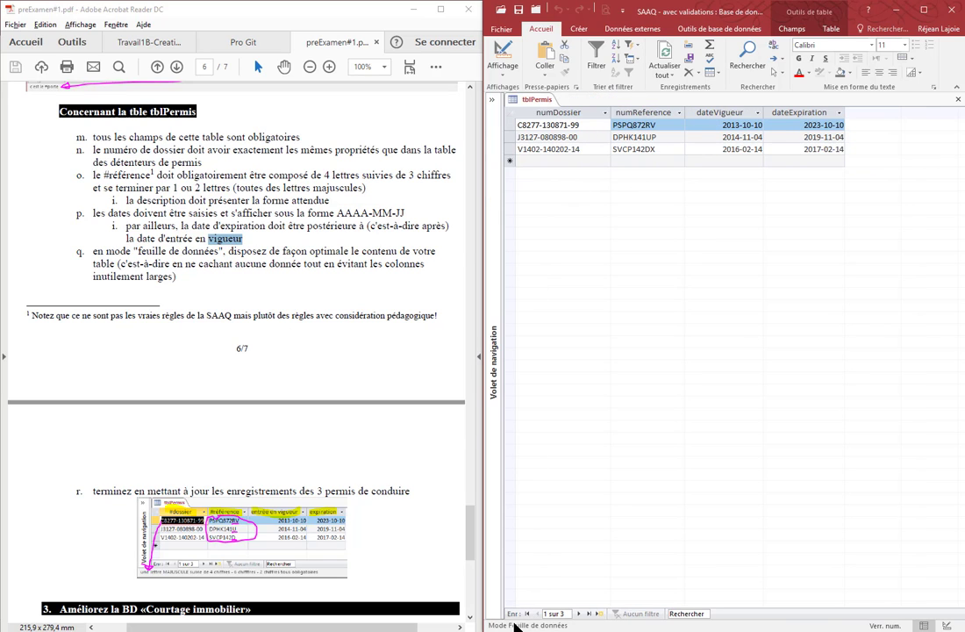
{"action": "left_click", "coordinate": [565, 137]}
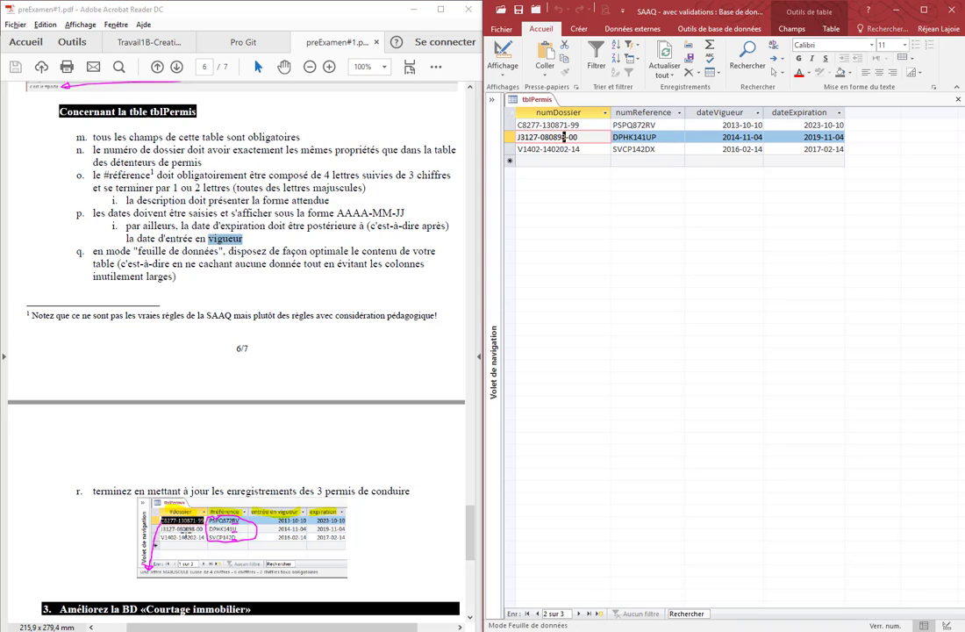
Copy the full description of numDossier from the Design view of tblDetenteurs, and close that table.
{"action": "left_click", "coordinate": [493, 99]}
{"action": "right_click", "coordinate": [537, 175]}
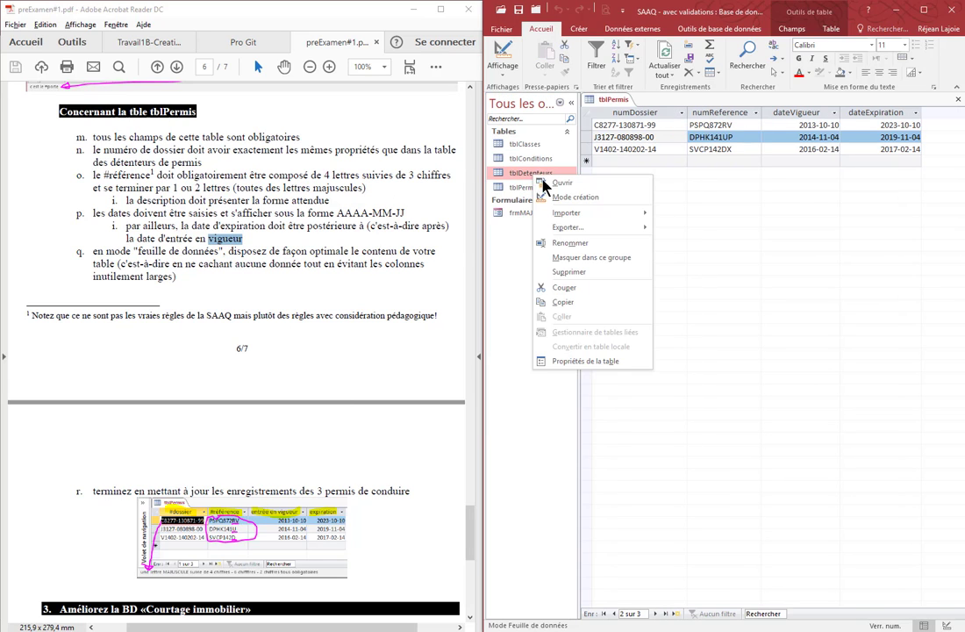
{"action": "left_click", "coordinate": [557, 197]}
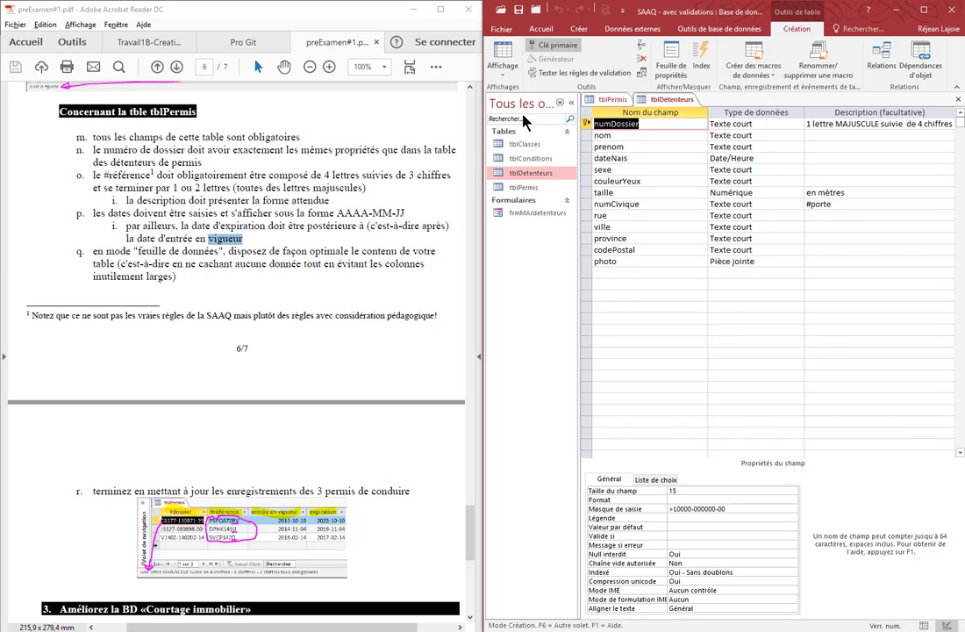
{"action": "left_click", "coordinate": [835, 124]}
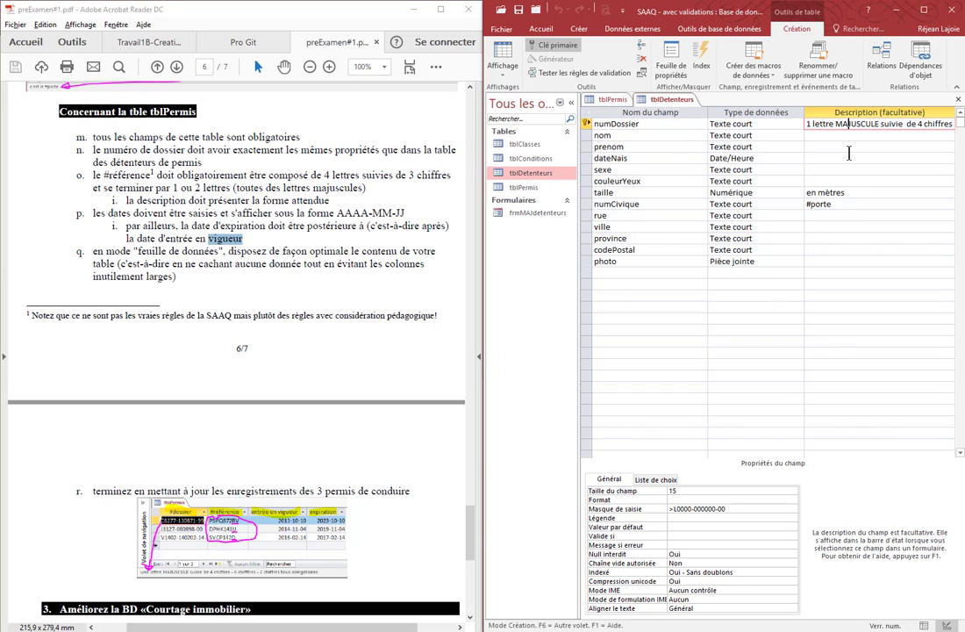
{"action": "key", "text": "ctrl+a"}
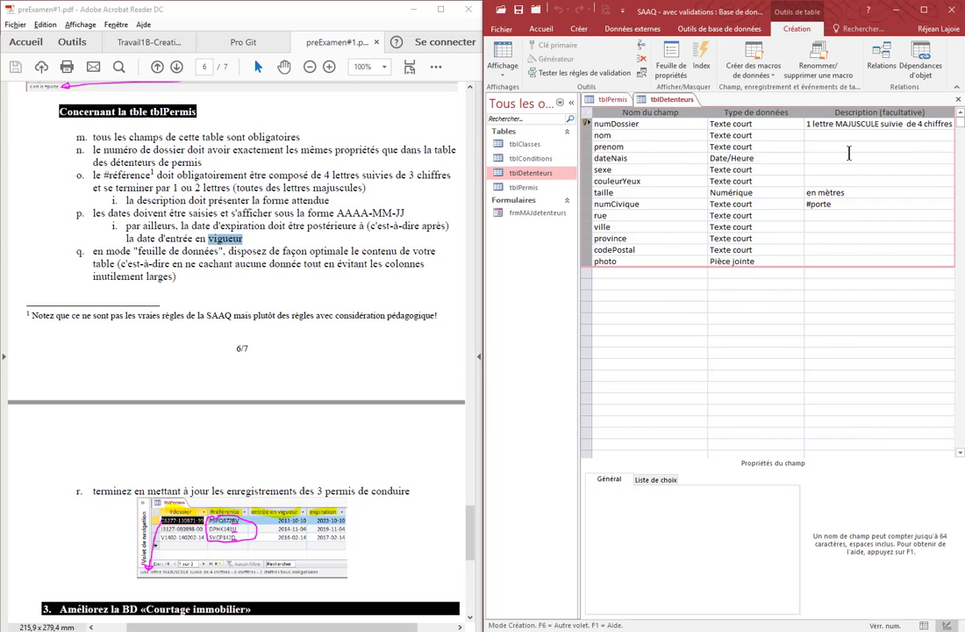
{"action": "left_click", "coordinate": [848, 154]}
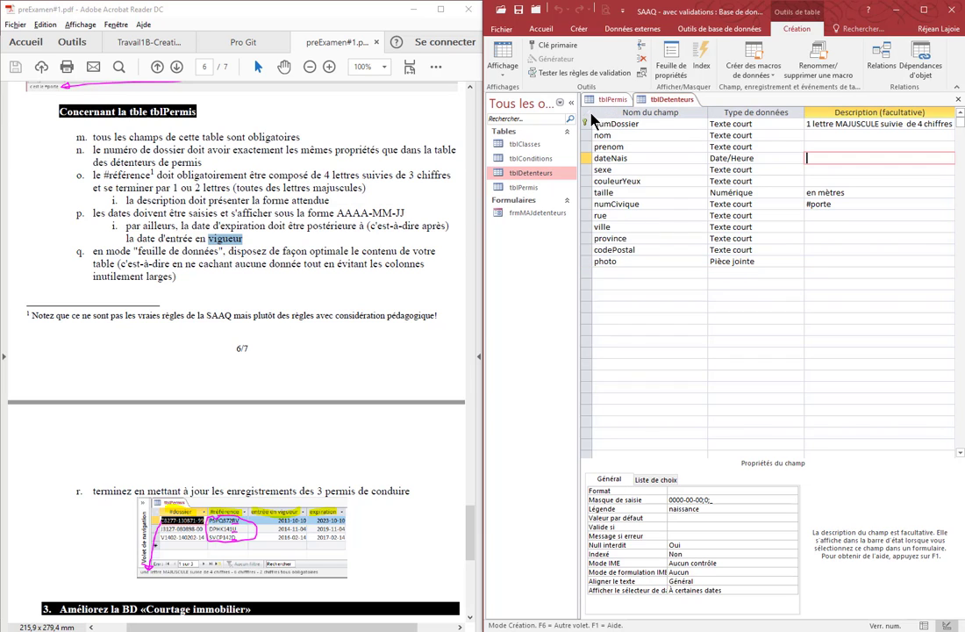
{"action": "left_click", "coordinate": [571, 103]}
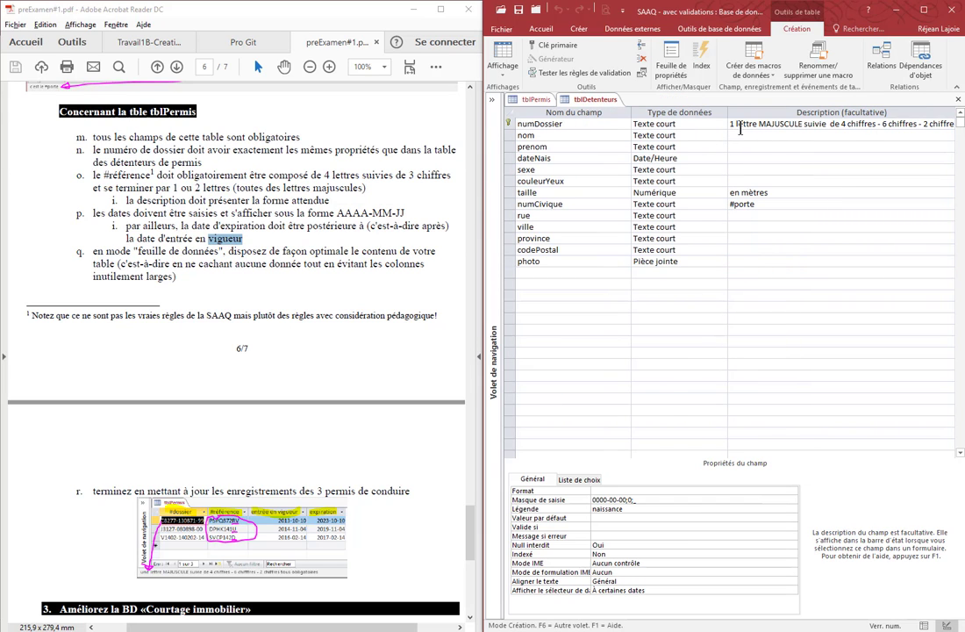
{"action": "left_click_drag", "start_coordinate": [731, 123], "coordinate": [961, 124]}
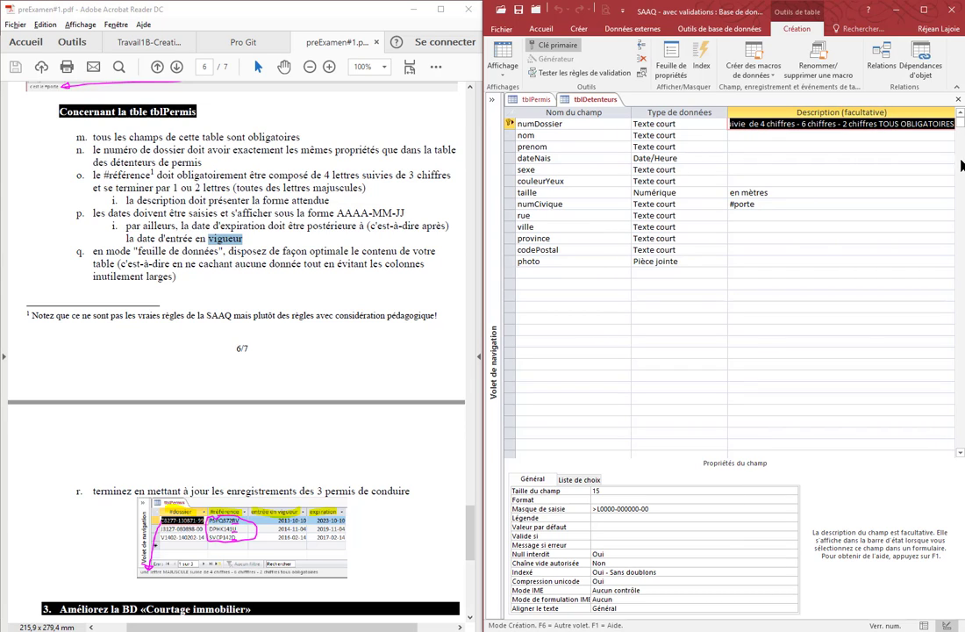
{"action": "left_click", "coordinate": [958, 99]}
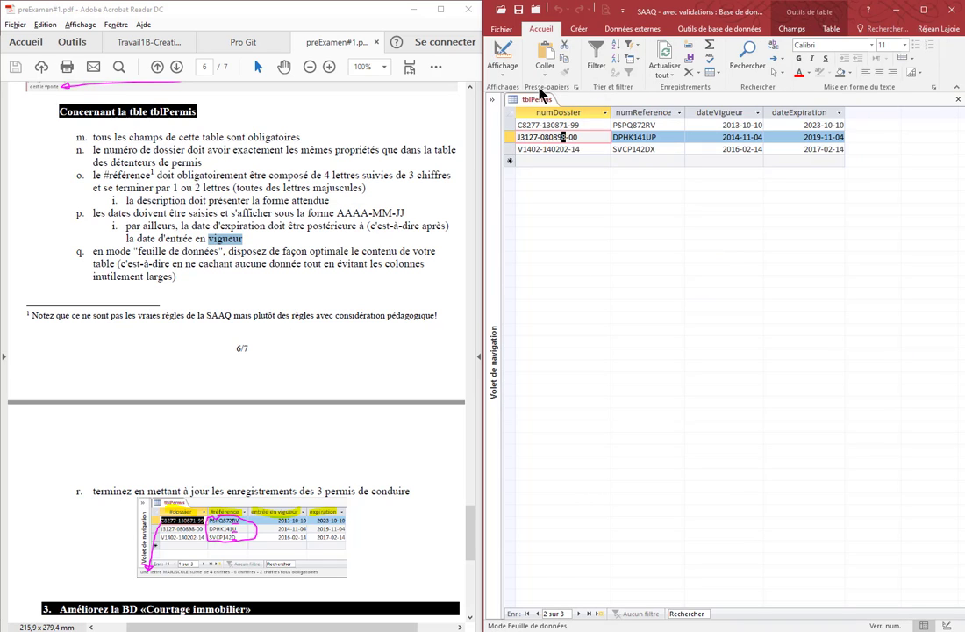
Paste the copied description, "1 lettre MAJUSCULE suivie de 4 chiffres - 6 chiffres - 2 chiffres TOUS OBLIGATOIRES", into numDossier's description in tblPermis.
{"action": "left_click", "coordinate": [501, 53]}
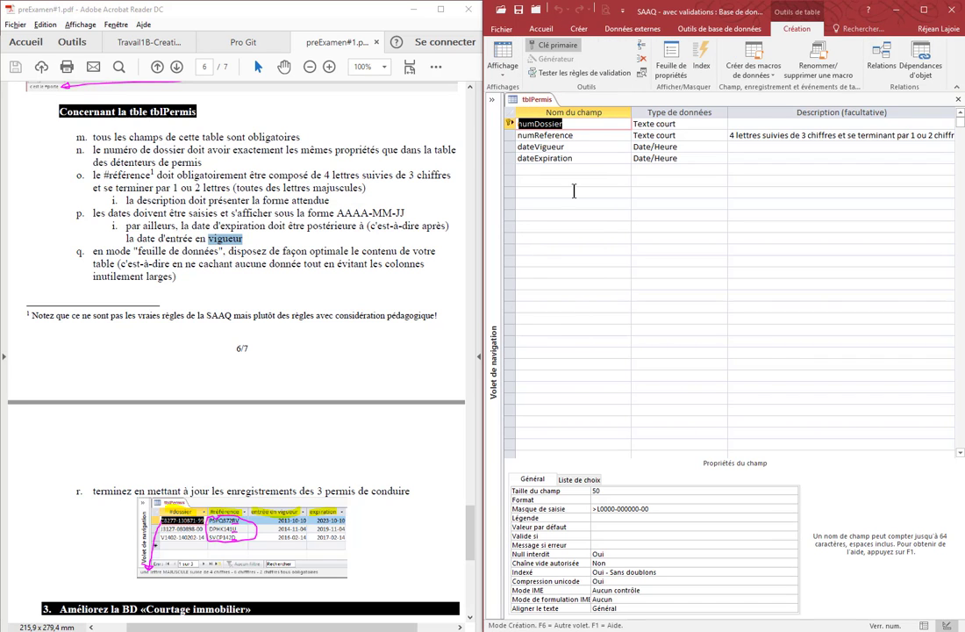
{"action": "left_click", "coordinate": [741, 125]}
{"action": "key", "text": "ctrl+v"}
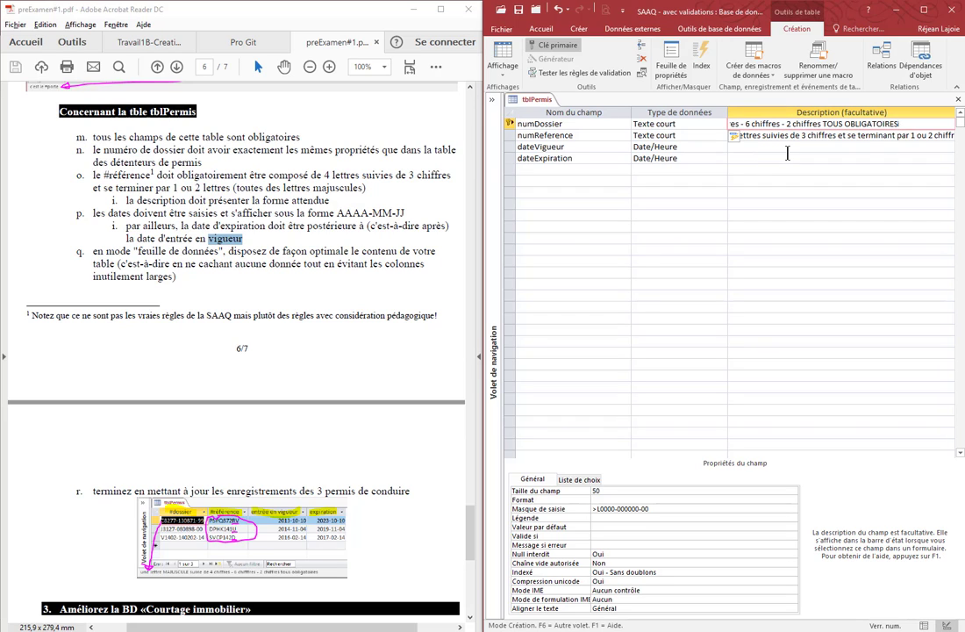
{"action": "left_click", "coordinate": [787, 157]}
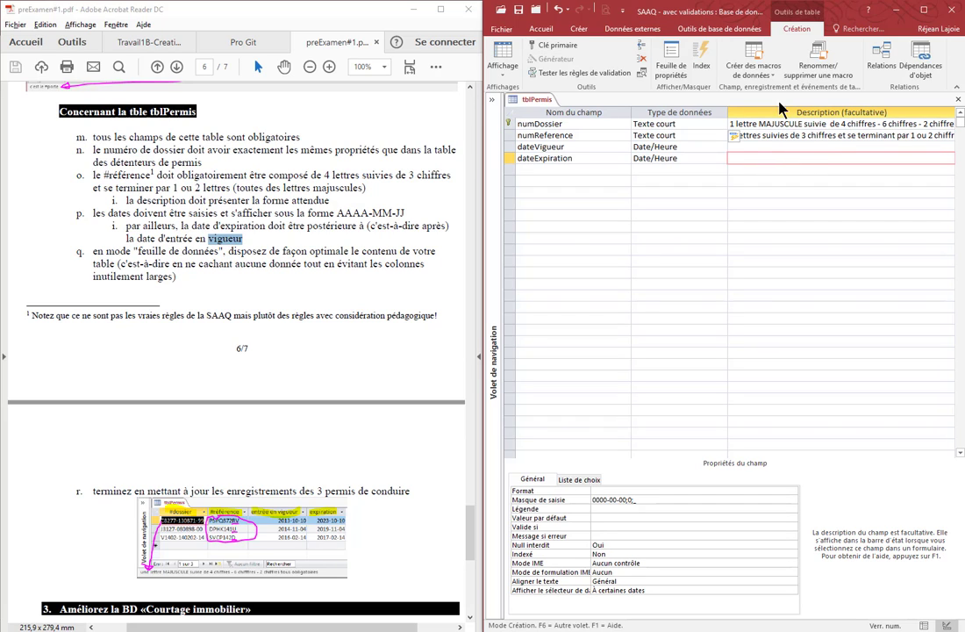
Save tblPermis and check the numDossier and numReference descriptions on a new record in Datasheet view.
{"action": "left_click", "coordinate": [509, 56]}
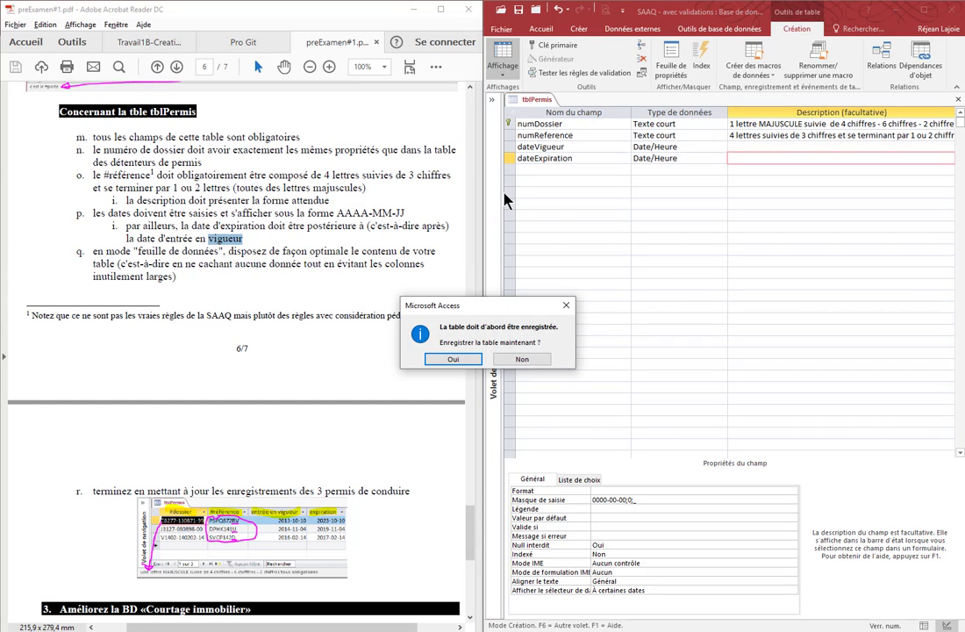
{"action": "left_click", "coordinate": [452, 360]}
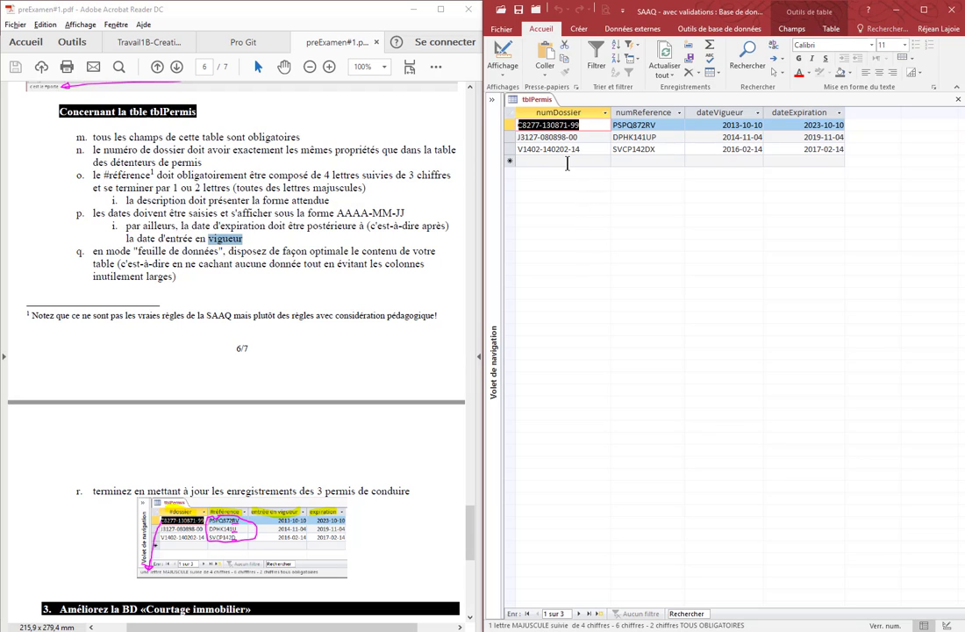
{"action": "left_click", "coordinate": [567, 161]}
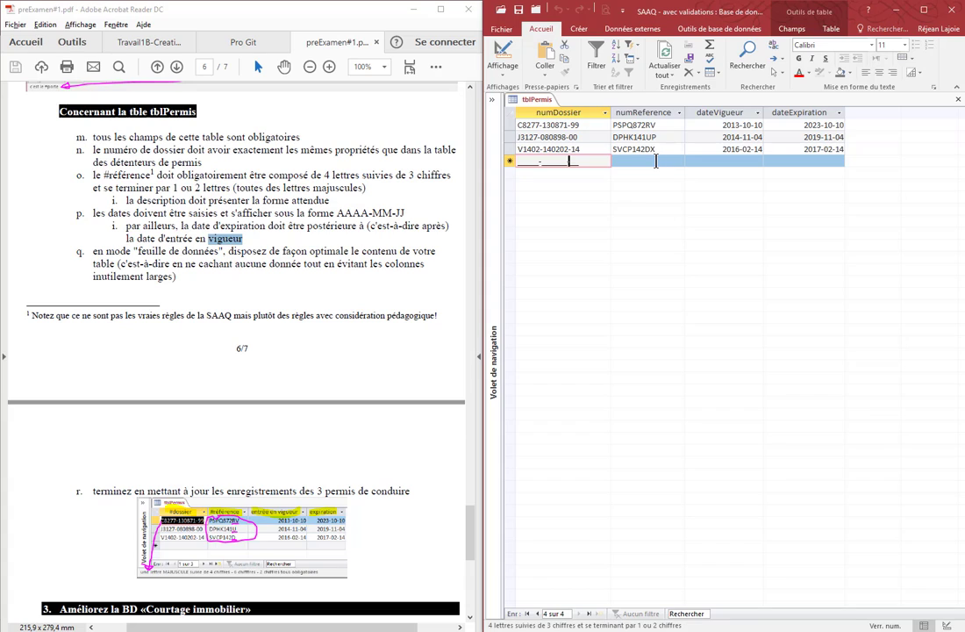
{"action": "key", "text": "Tab"}
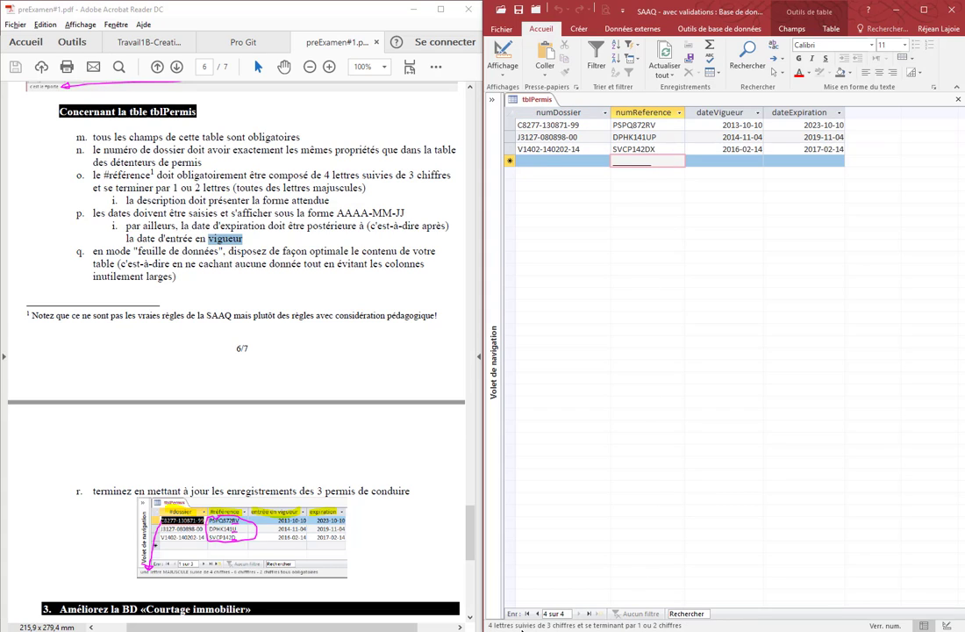
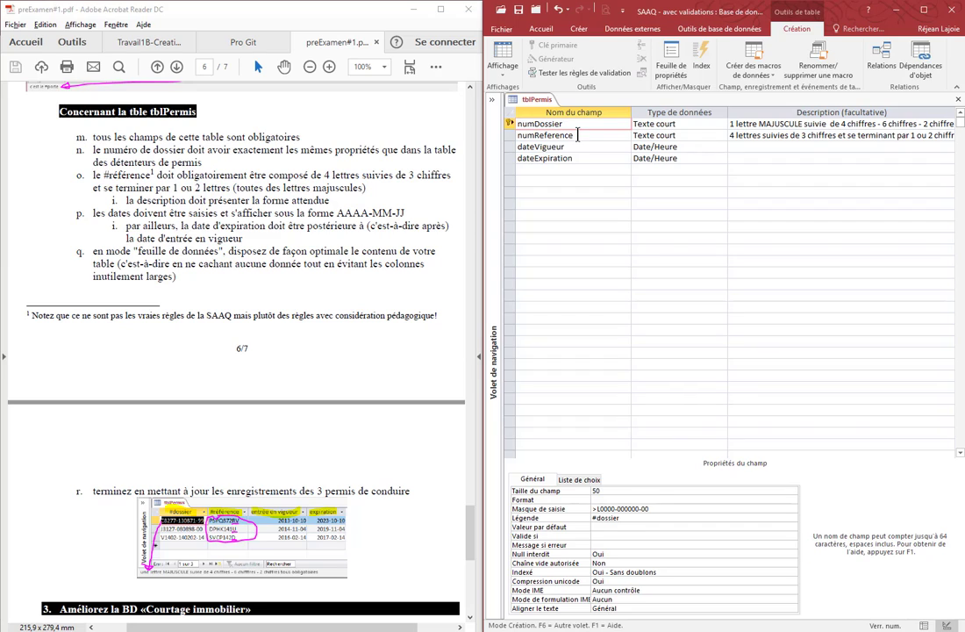
Set the captions in tblPermis: "#référence" for numReference, "entrée en vigueurr" for dateVigueur and "expiration" for dateExpiration.
{"action": "left_click", "coordinate": [599, 520]}
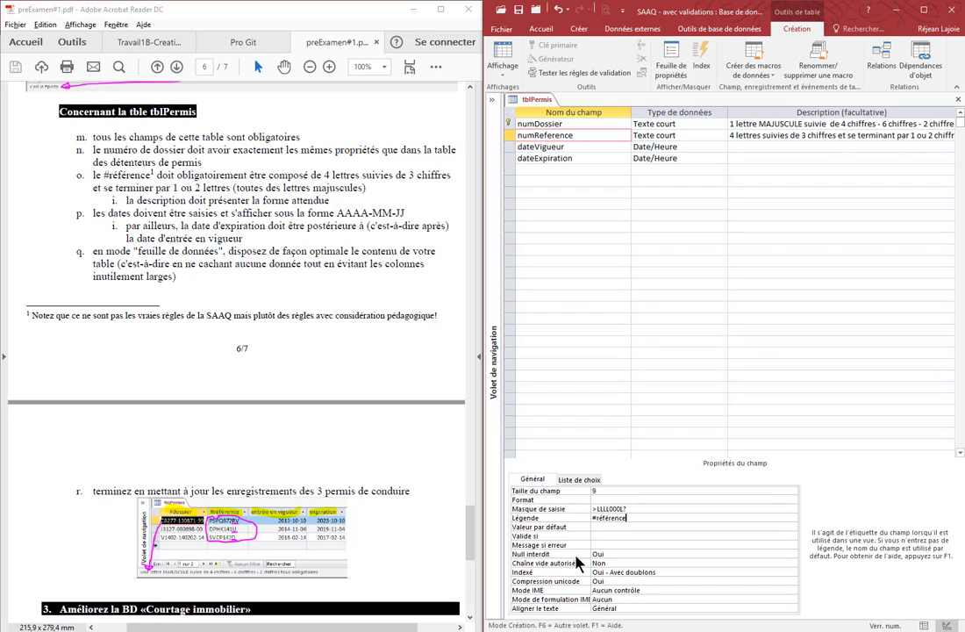
{"action": "left_click", "coordinate": [561, 147]}
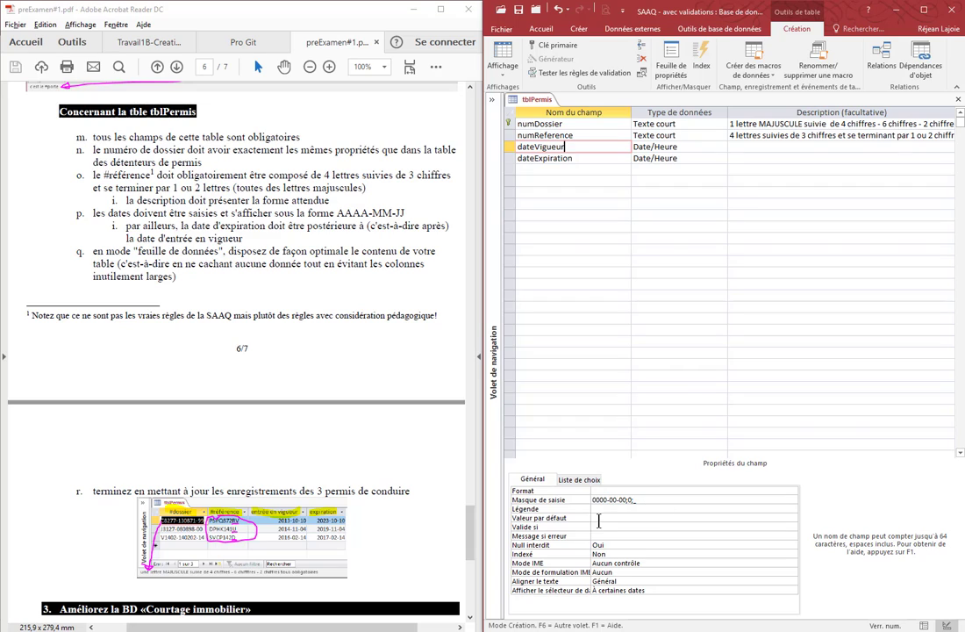
{"action": "left_click", "coordinate": [603, 509]}
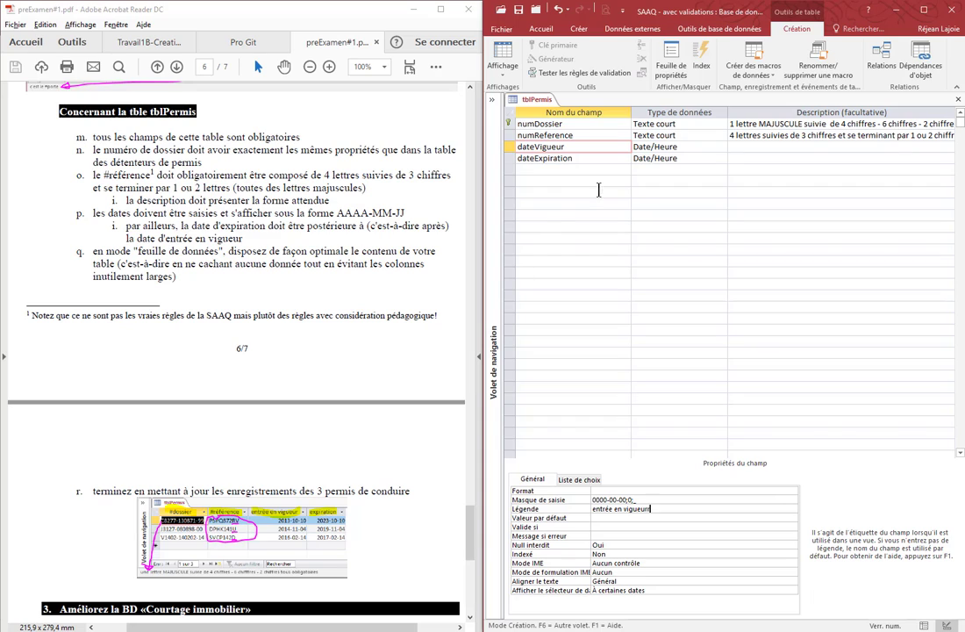
{"action": "left_click", "coordinate": [597, 159]}
{"action": "left_click", "coordinate": [623, 510]}
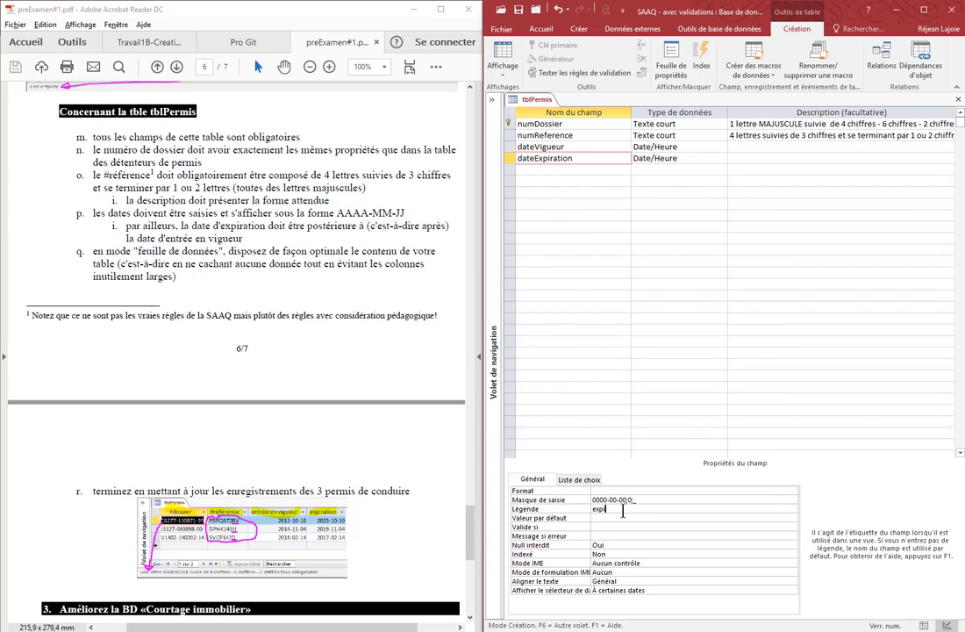
{"action": "key", "text": "Return"}
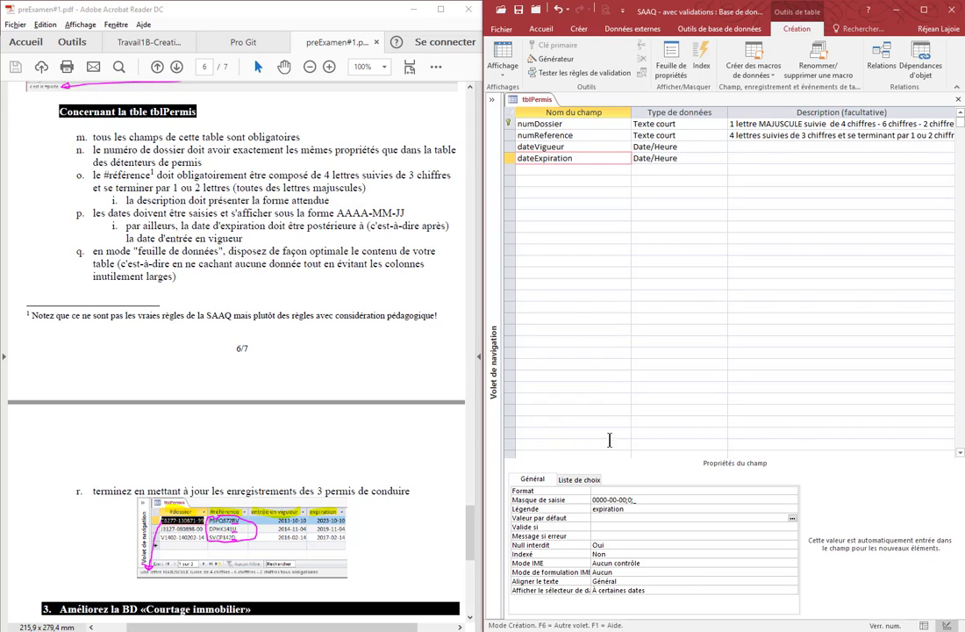
Save tblPermis and fit the width of all four columns to their contents in Datasheet view.
{"action": "left_click", "coordinate": [503, 53]}
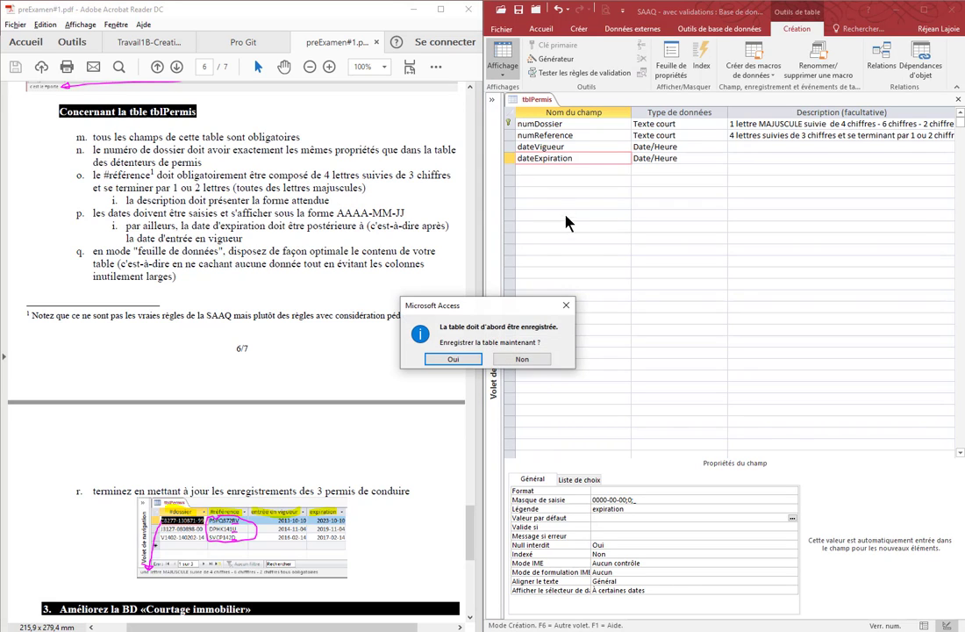
{"action": "left_click", "coordinate": [455, 361]}
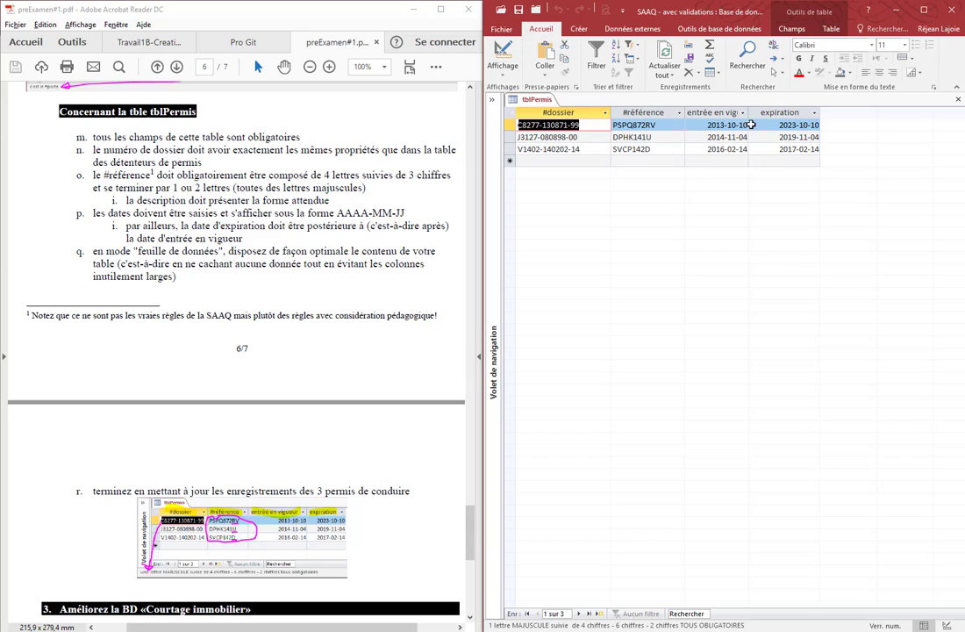
{"action": "double_click", "coordinate": [751, 114]}
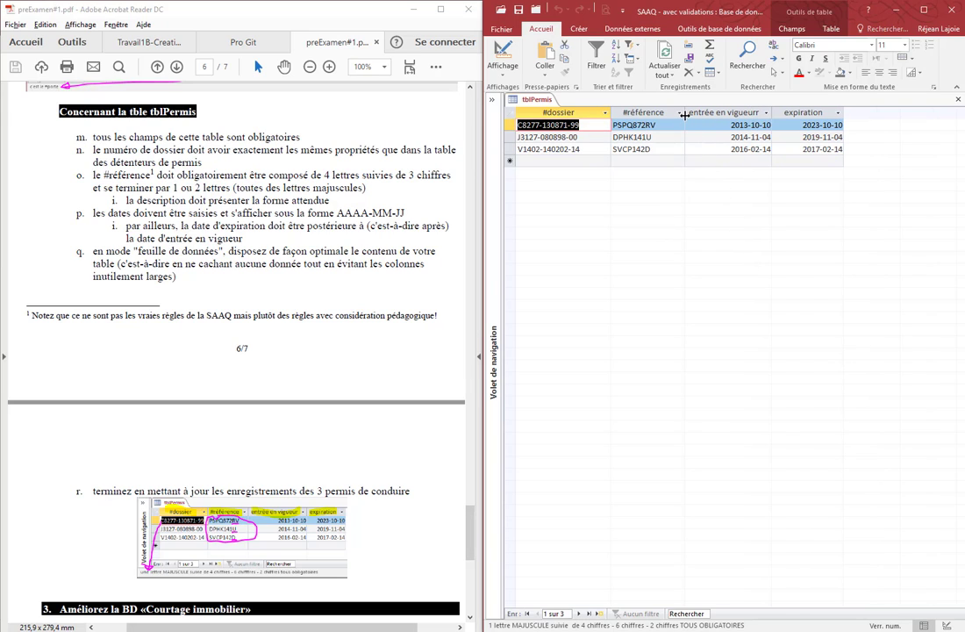
{"action": "double_click", "coordinate": [684, 112]}
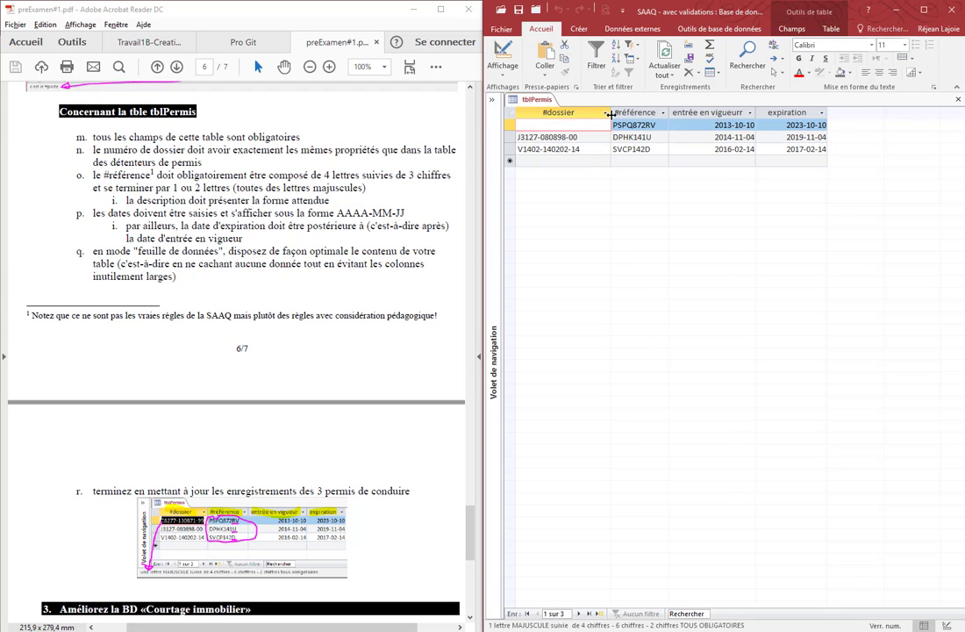
{"action": "double_click", "coordinate": [611, 114]}
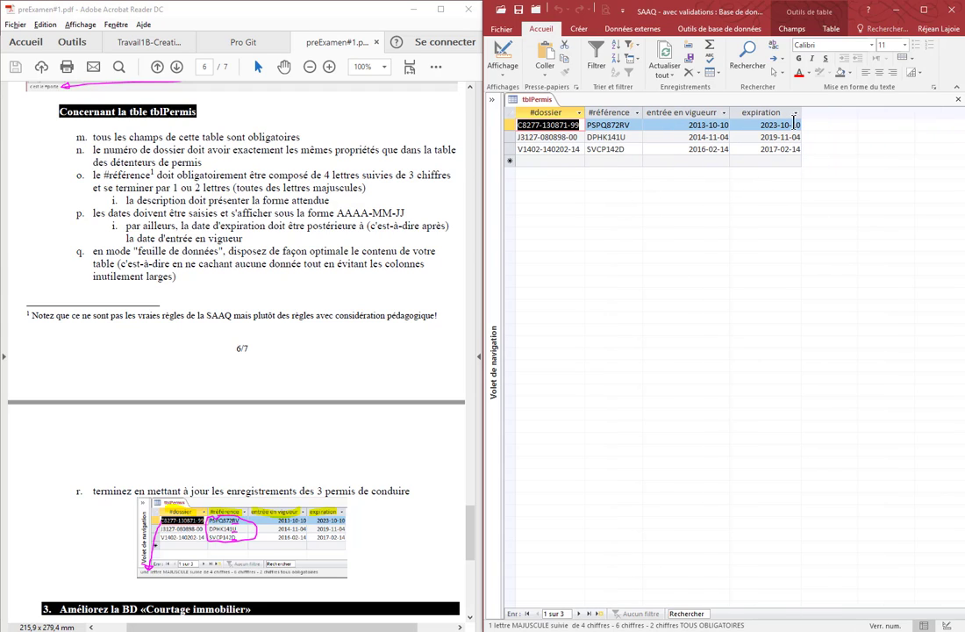
{"action": "double_click", "coordinate": [800, 112]}
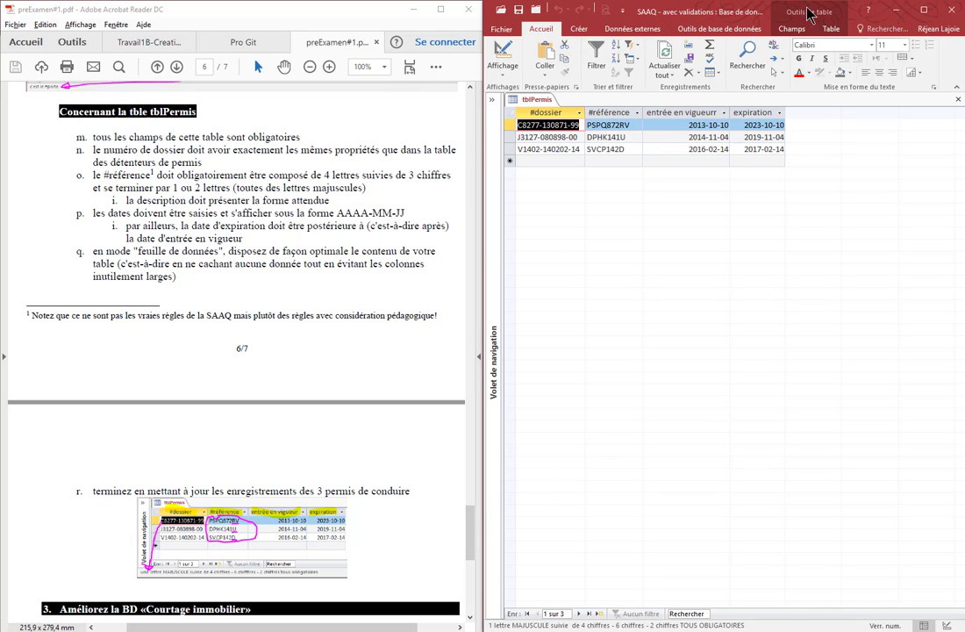
Close tblPermis with its layout changes saved, and consult section 3 of the exam about the tblVisites table.
{"action": "left_click", "coordinate": [958, 100]}
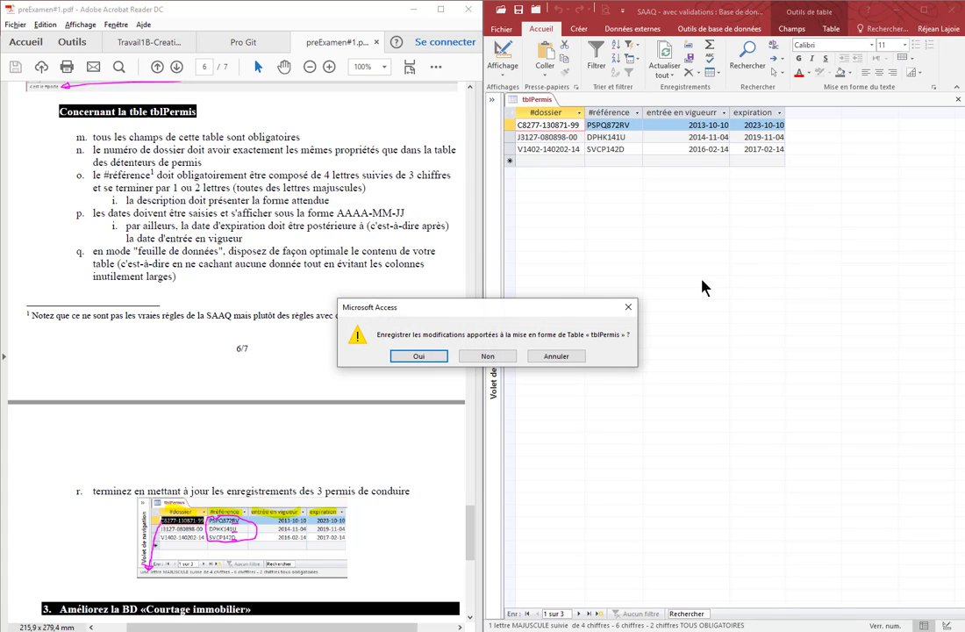
{"action": "left_click", "coordinate": [424, 356]}
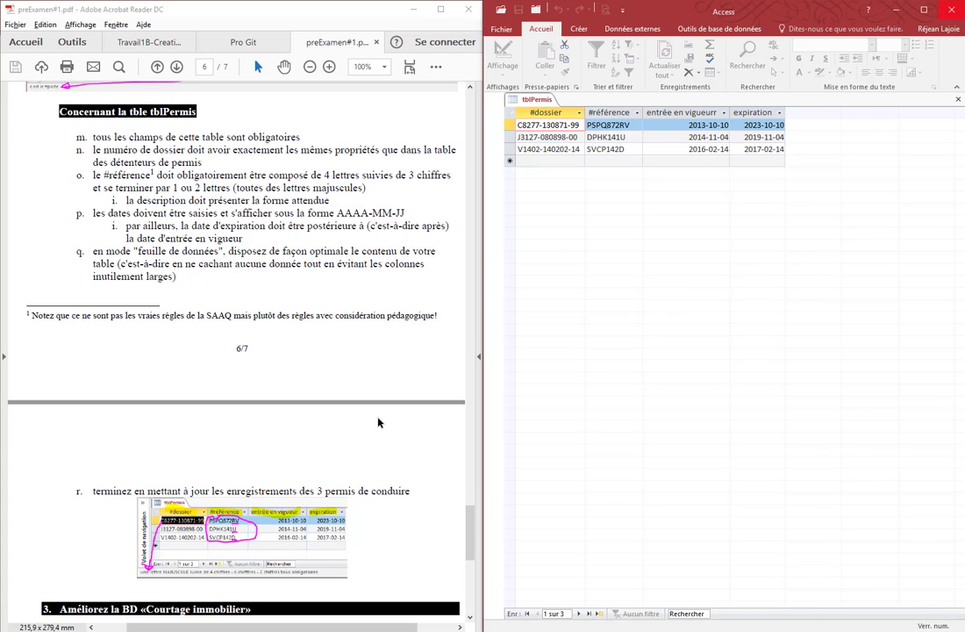
{"action": "left_click", "coordinate": [469, 594]}
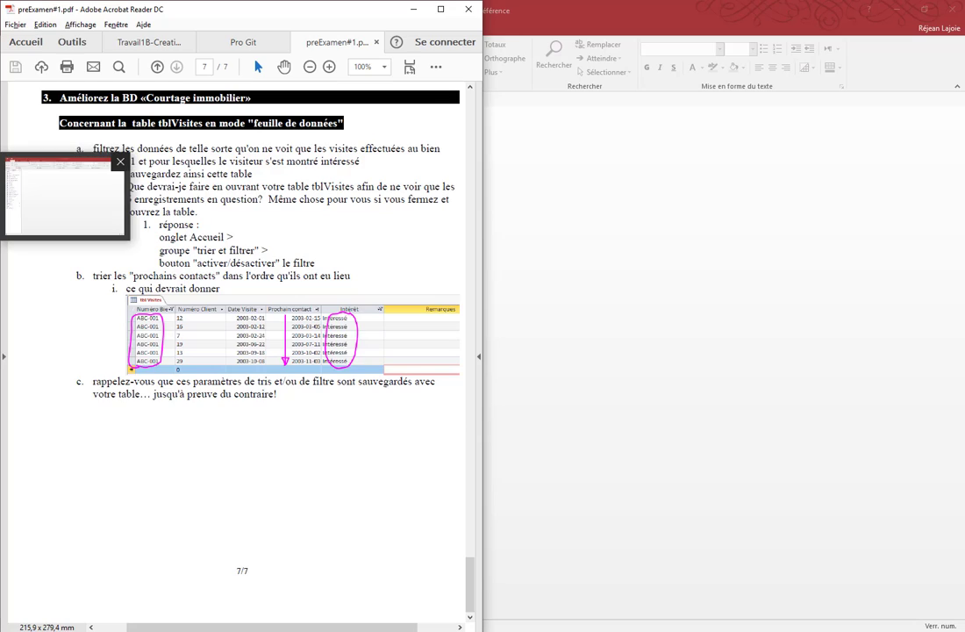
Consult the exam's section 3 instructions for filtering tblVisites on property ABC-001 and interested visitors in Datasheet view.
{"action": "left_click", "coordinate": [5, 171]}
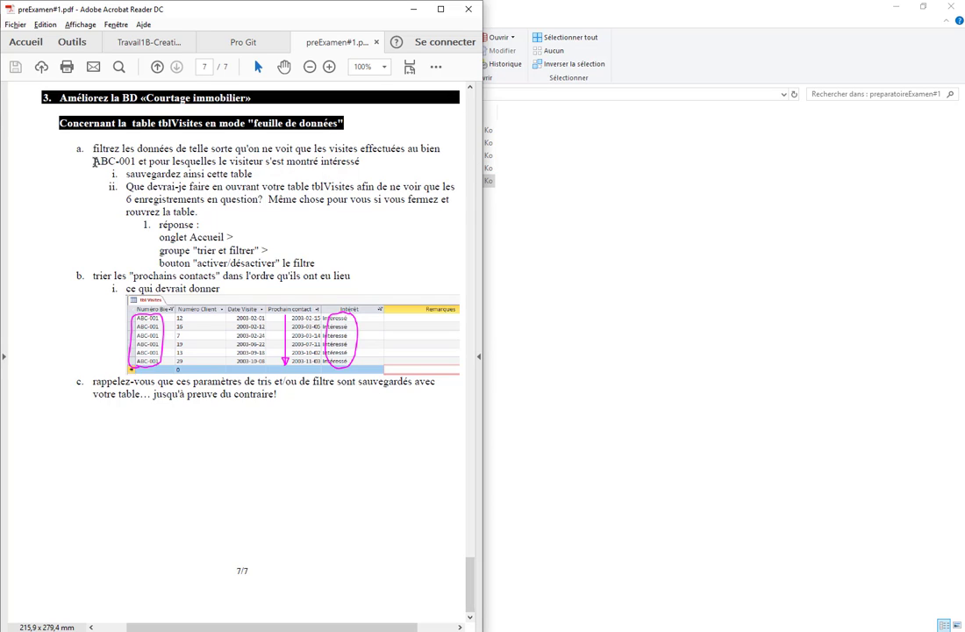
{"action": "left_click_drag", "start_coordinate": [93, 162], "coordinate": [132, 162]}
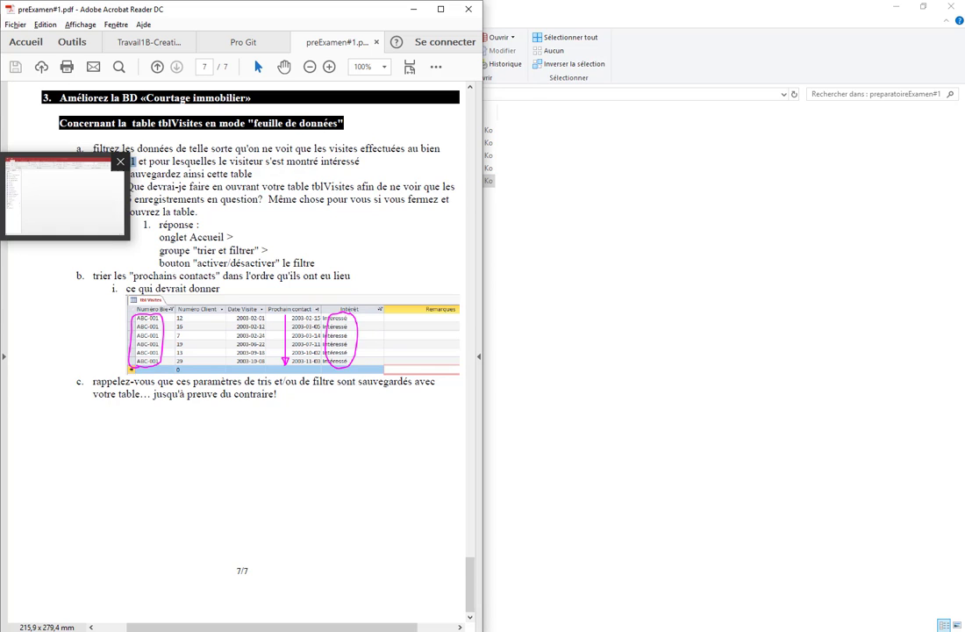
{"action": "left_click", "coordinate": [12, 204]}
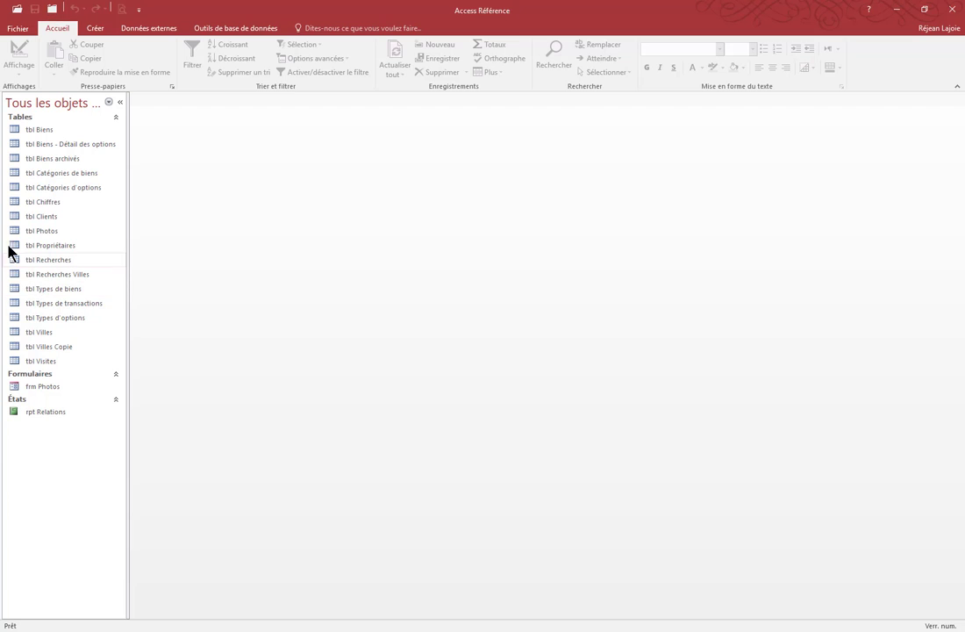
{"action": "left_click", "coordinate": [62, 210]}
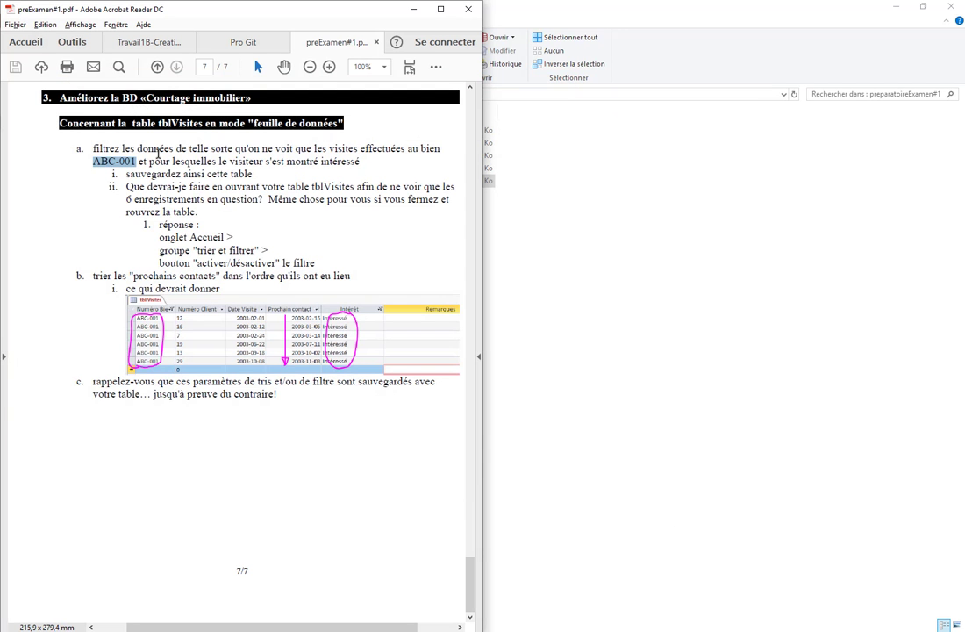
{"action": "double_click", "coordinate": [173, 123]}
{"action": "left_click_drag", "start_coordinate": [254, 124], "coordinate": [343, 128]}
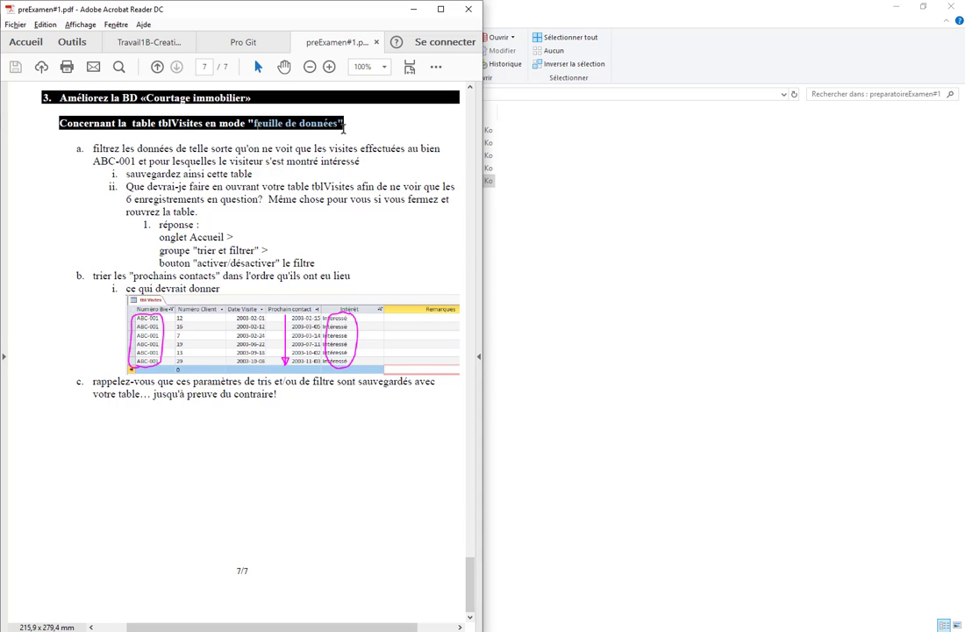
{"action": "key", "text": "alt+Tab"}
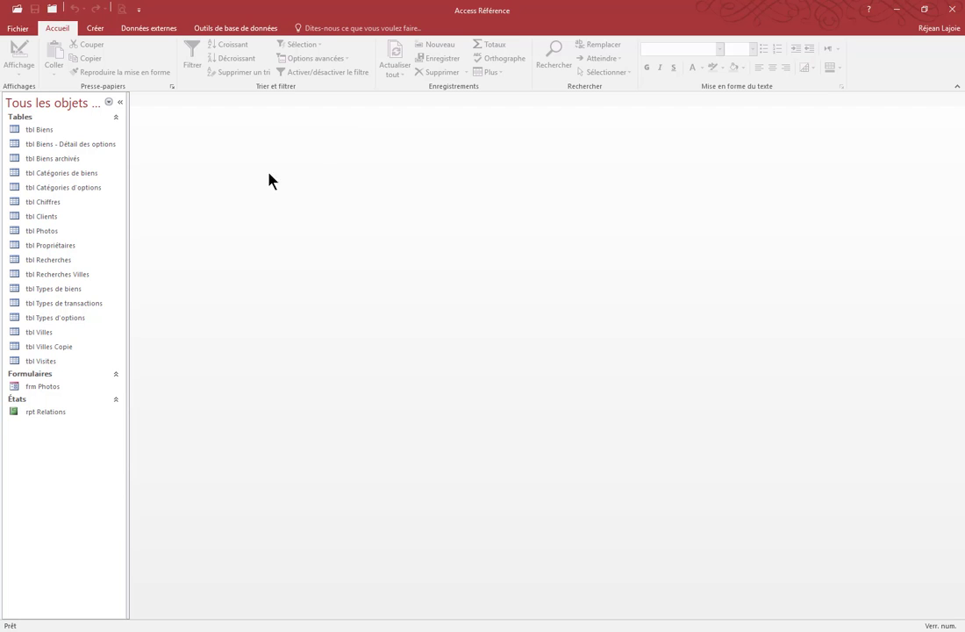
Open the tbl Visites table in Datasheet view beside the exam and collapse the list of database objects.
{"action": "left_click", "coordinate": [42, 362]}
{"action": "double_click", "coordinate": [41, 362]}
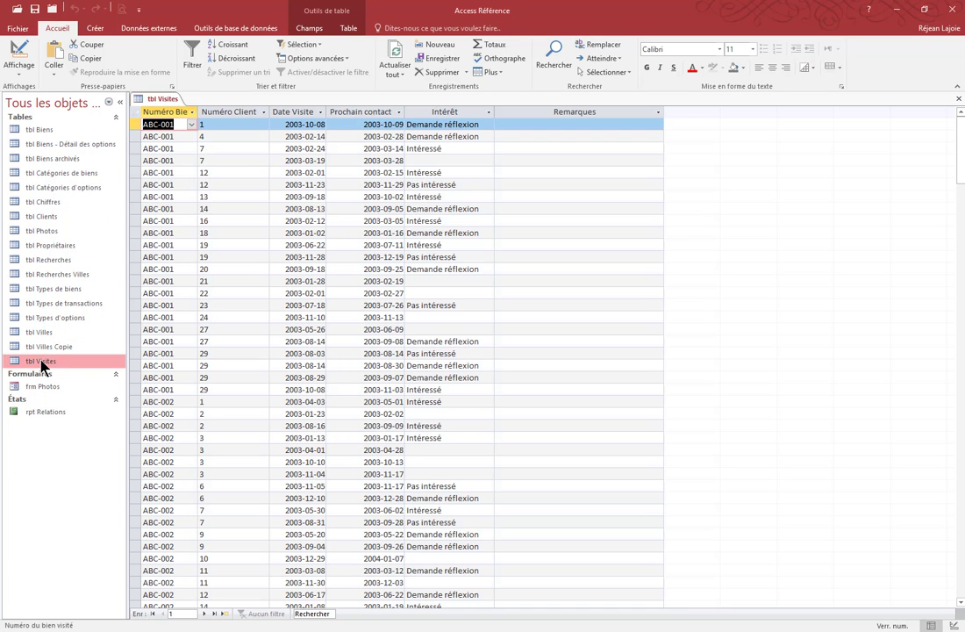
{"action": "left_click_drag", "start_coordinate": [362, 13], "coordinate": [964, 88]}
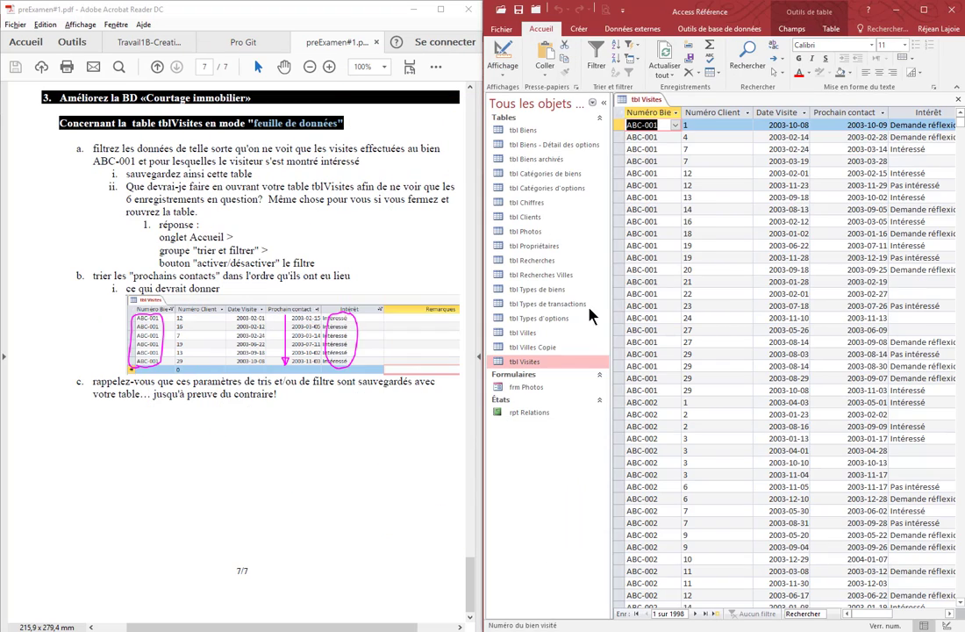
{"action": "left_click", "coordinate": [604, 103]}
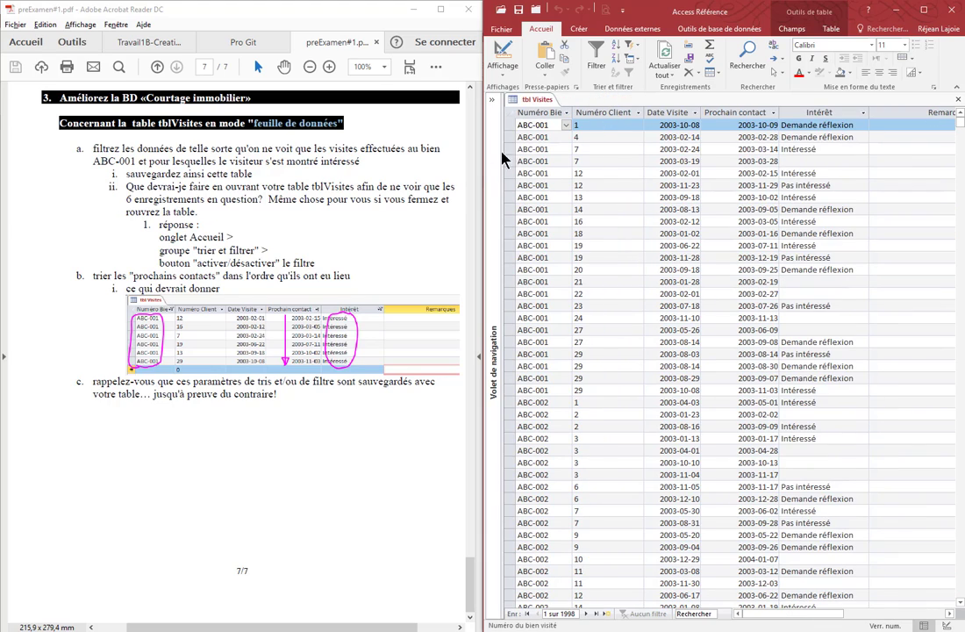
Filter tbl Visites so that the property number column keeps only ABC-001.
{"action": "left_click", "coordinate": [567, 113]}
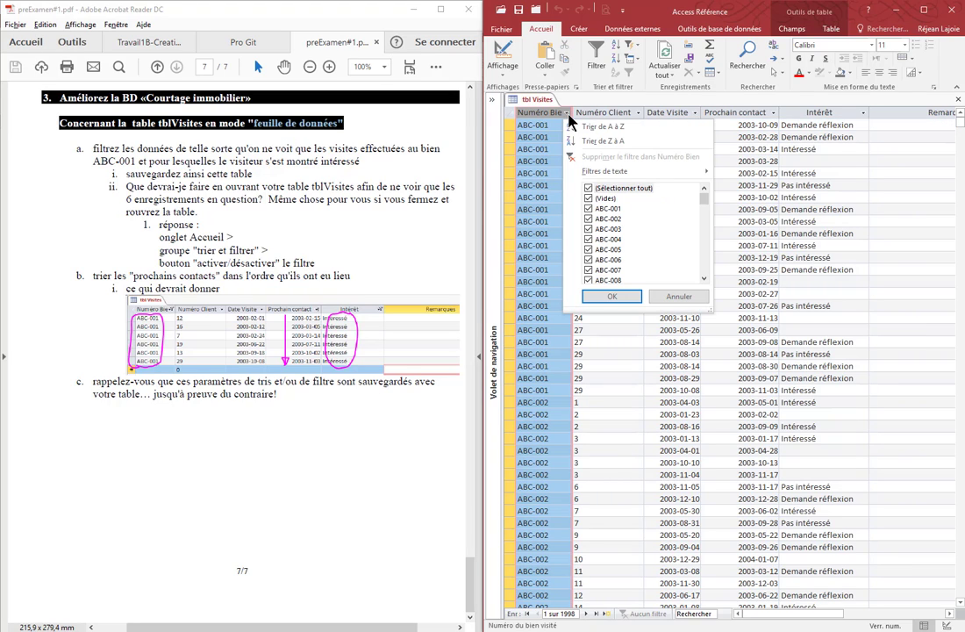
{"action": "left_click", "coordinate": [590, 189]}
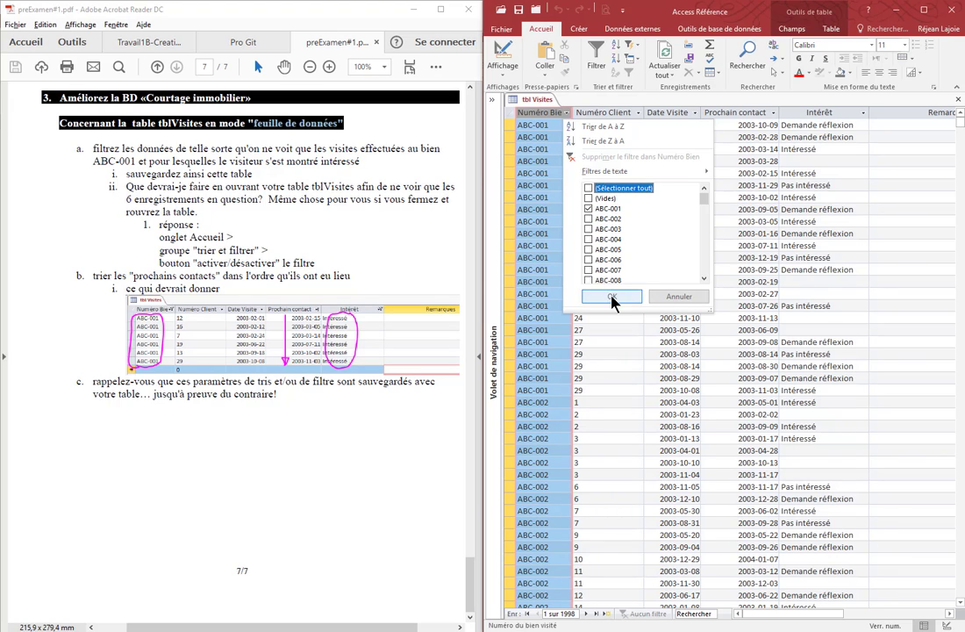
{"action": "left_click", "coordinate": [613, 299]}
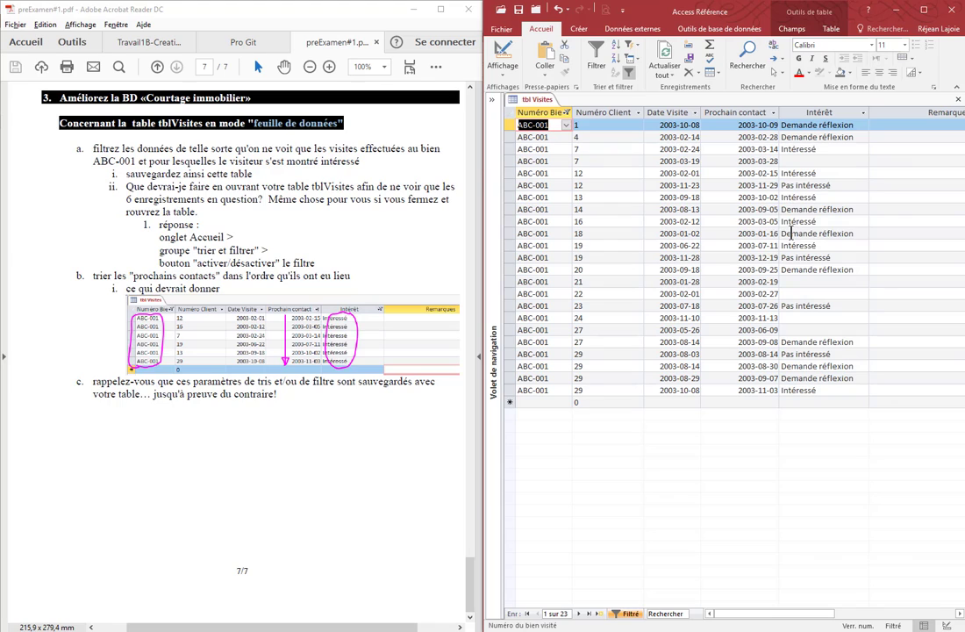
Filter the Intérêt column of tbl Visites to keep only Intéressé.
{"action": "left_click", "coordinate": [858, 124]}
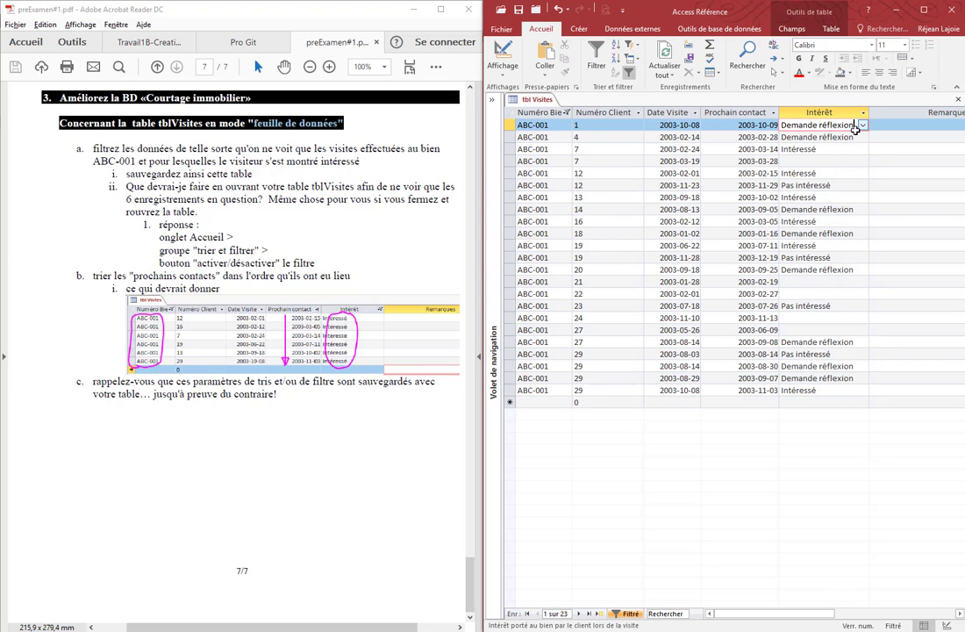
{"action": "left_click", "coordinate": [863, 125]}
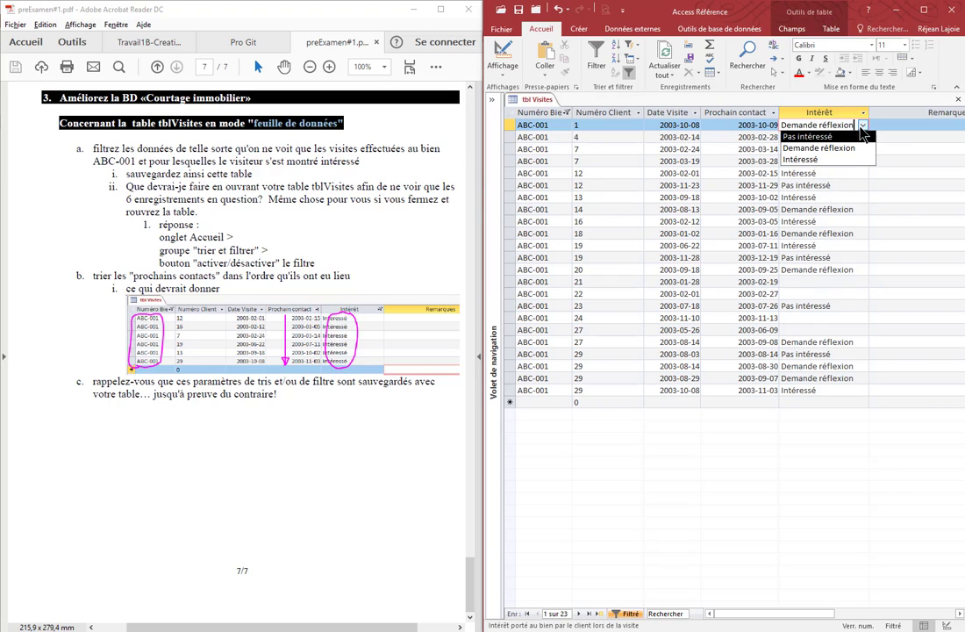
{"action": "left_click", "coordinate": [863, 113]}
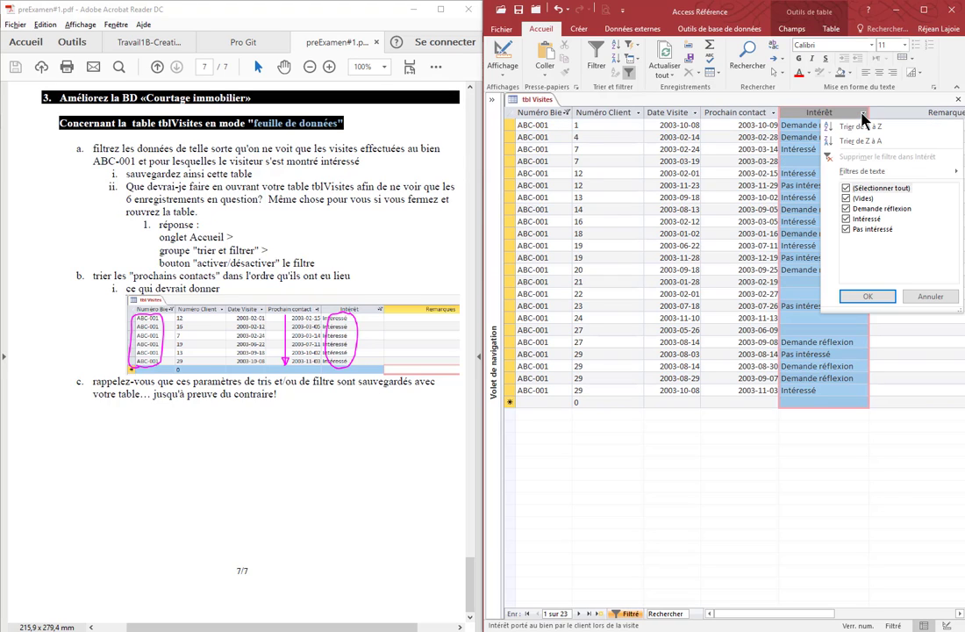
{"action": "left_click", "coordinate": [846, 187]}
{"action": "left_click", "coordinate": [845, 219]}
{"action": "left_click", "coordinate": [864, 297]}
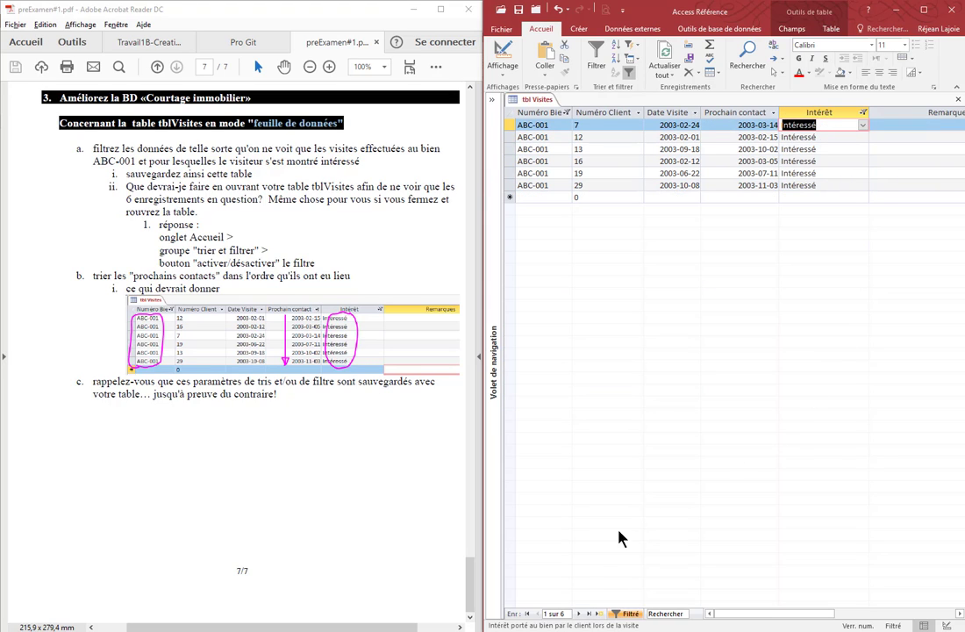
Check the number of filtered records in tbl Visites, and close the table with its filter saved.
{"action": "left_click", "coordinate": [561, 613]}
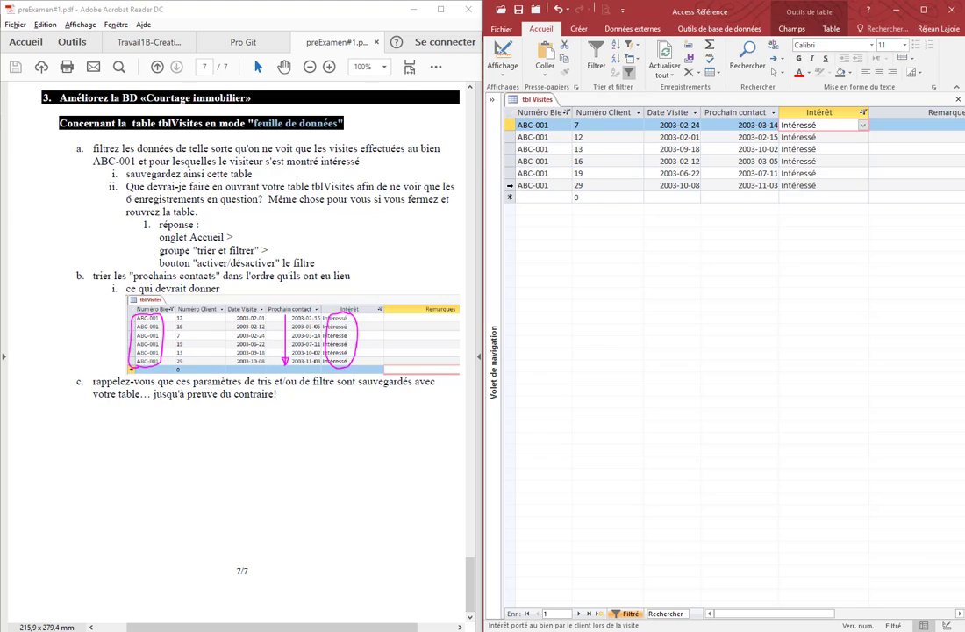
{"action": "left_click", "coordinate": [508, 185]}
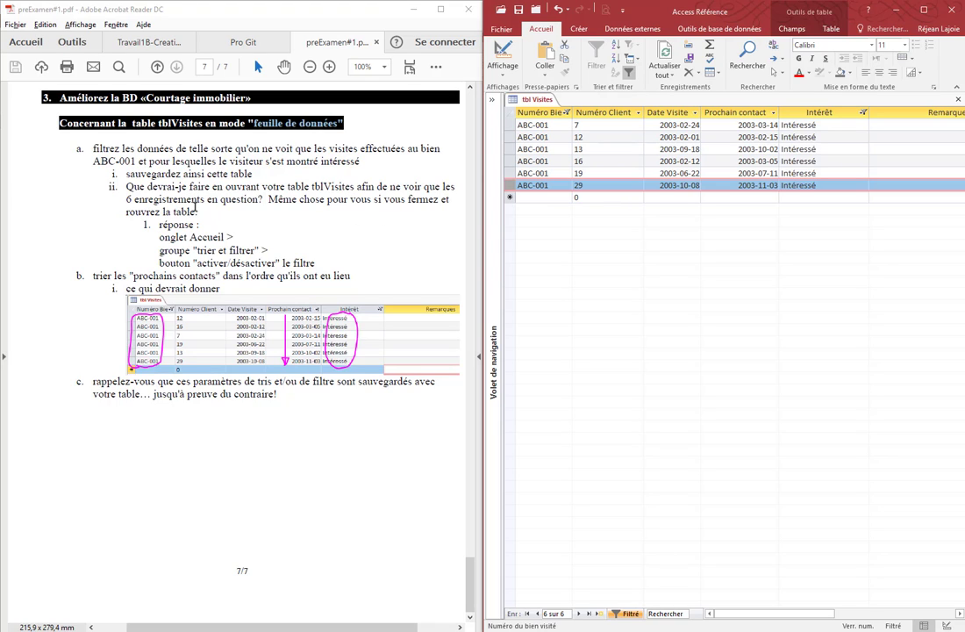
{"action": "left_click", "coordinate": [957, 103]}
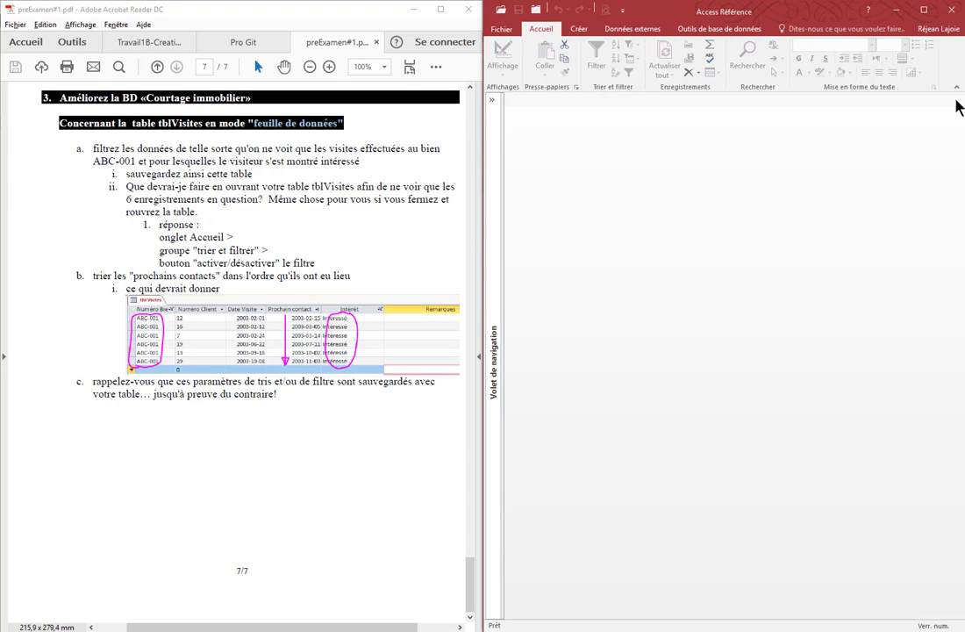
Reopen tbl Visites in a full-size window and reactivate its saved filter.
{"action": "left_click", "coordinate": [494, 102]}
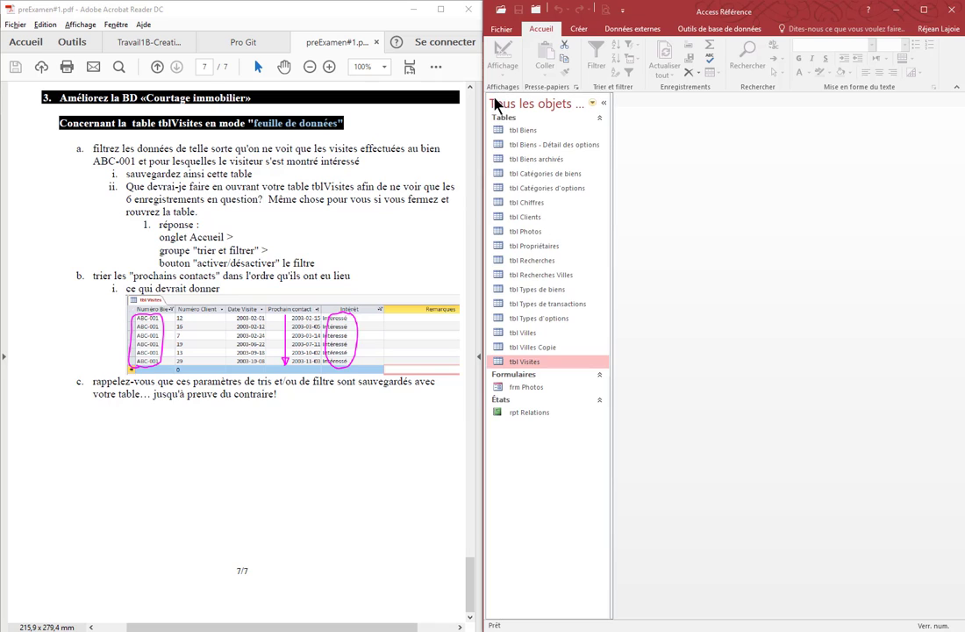
{"action": "double_click", "coordinate": [510, 361]}
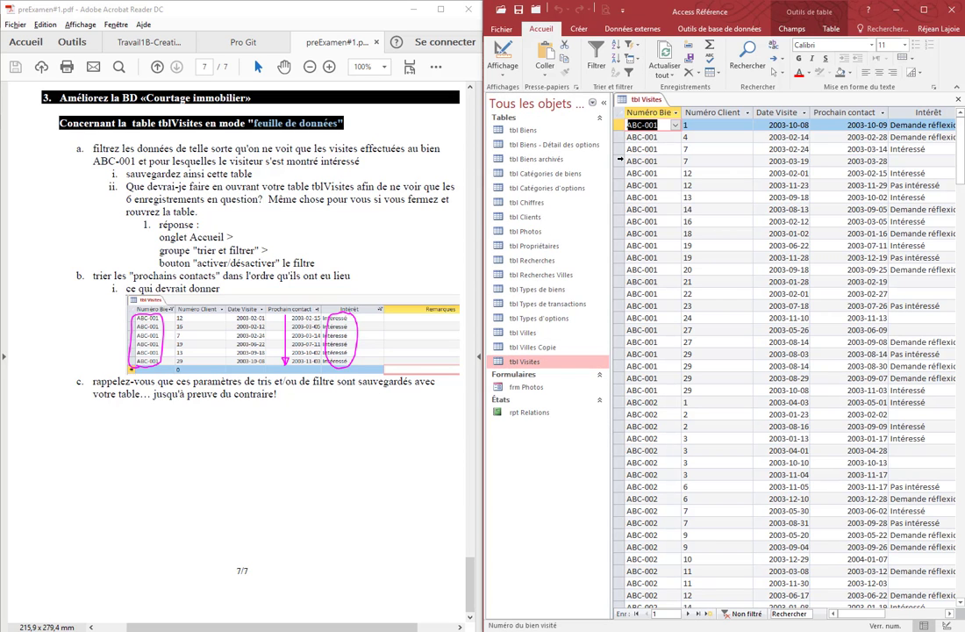
{"action": "left_click", "coordinate": [602, 104]}
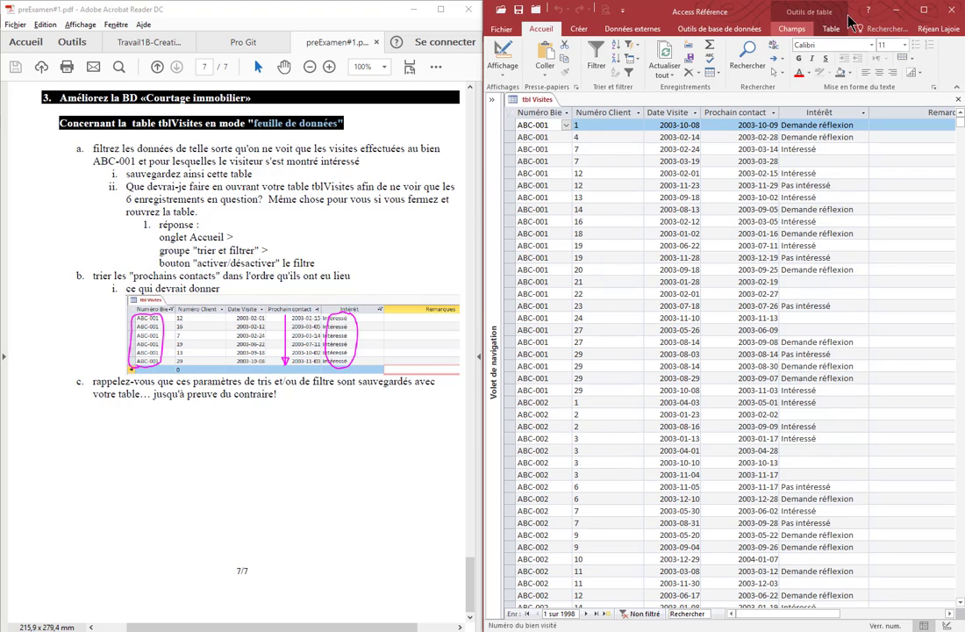
{"action": "left_click", "coordinate": [927, 11]}
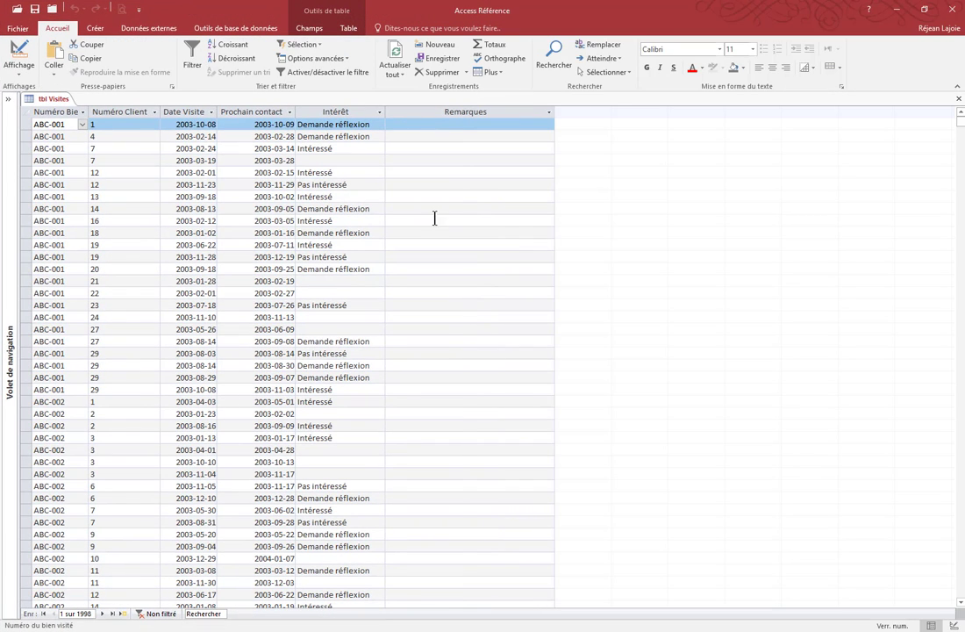
{"action": "left_click", "coordinate": [304, 77]}
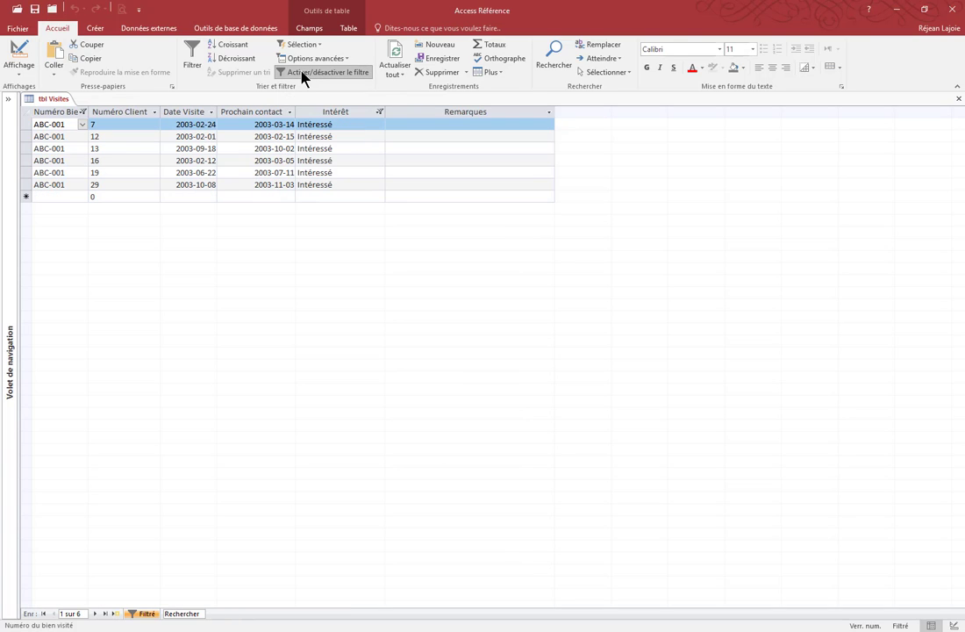
Sort tbl Visites by Prochain contact from oldest to newest beside the exam, and close the table with its changes saved.
{"action": "left_click", "coordinate": [924, 13]}
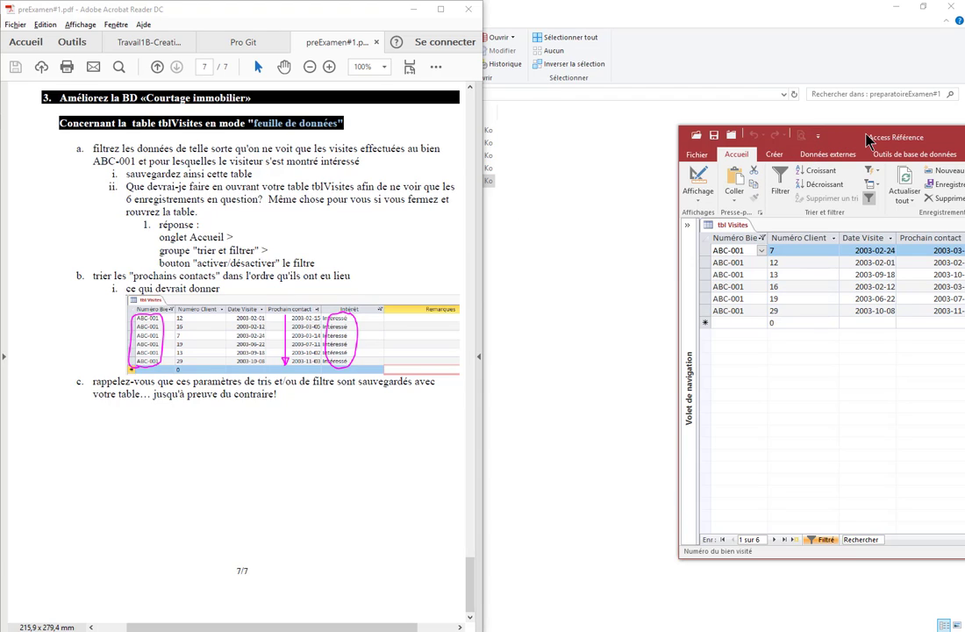
{"action": "left_click_drag", "start_coordinate": [864, 140], "coordinate": [964, 142]}
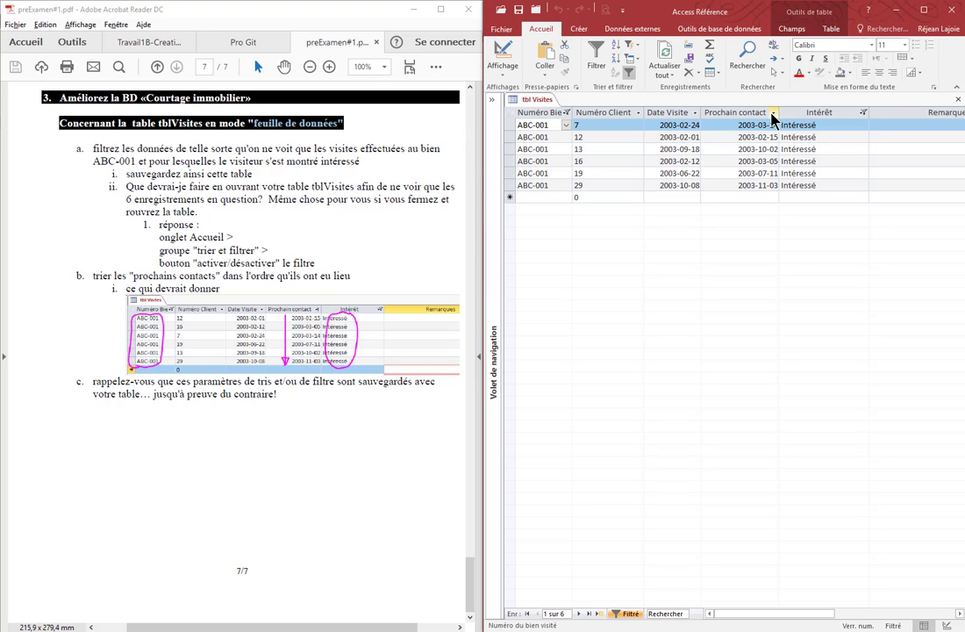
{"action": "left_click", "coordinate": [773, 113]}
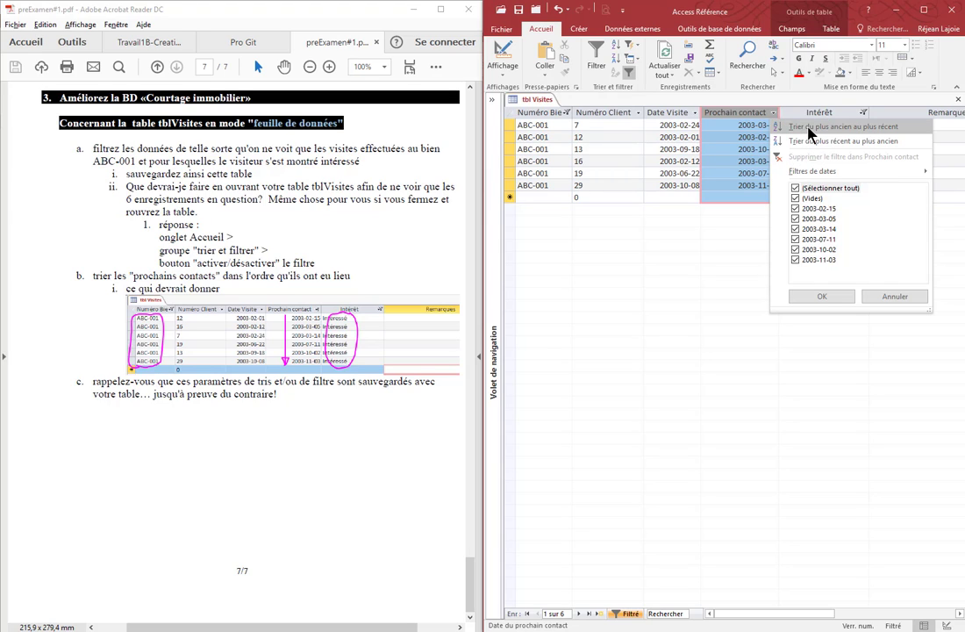
{"action": "left_click", "coordinate": [808, 128]}
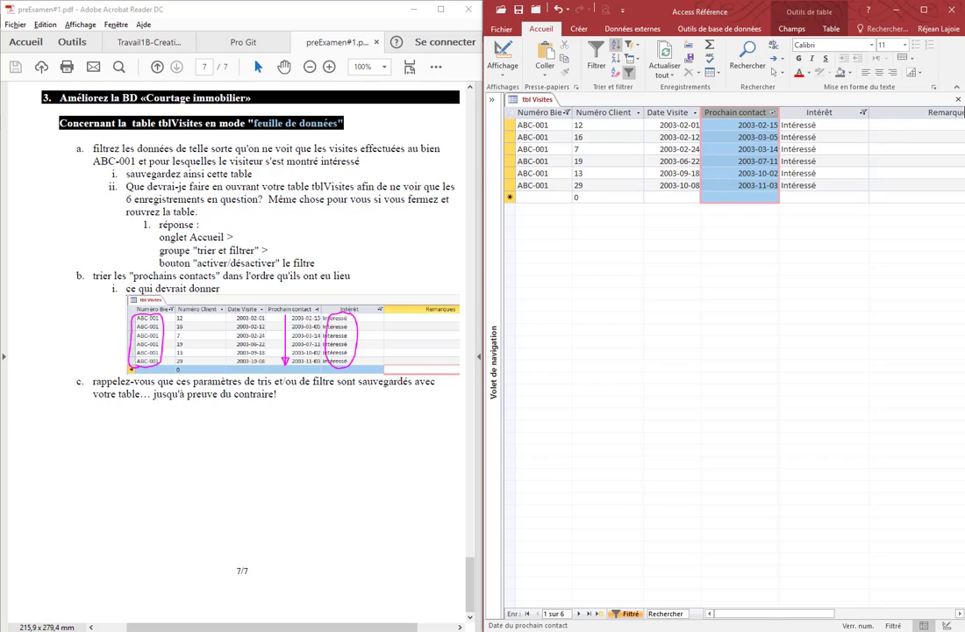
{"action": "left_click", "coordinate": [957, 100]}
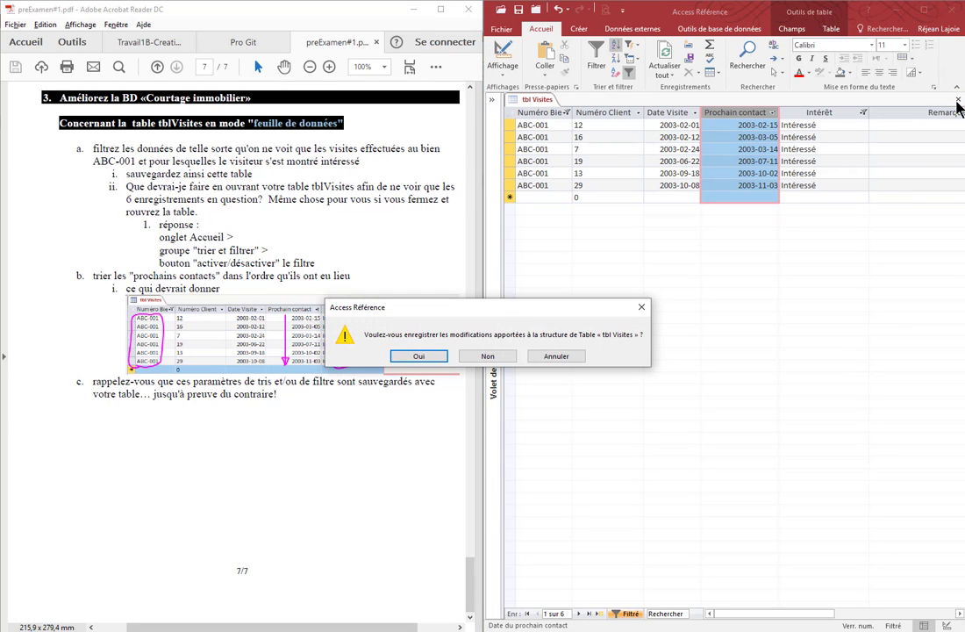
{"action": "left_click", "coordinate": [373, 305]}
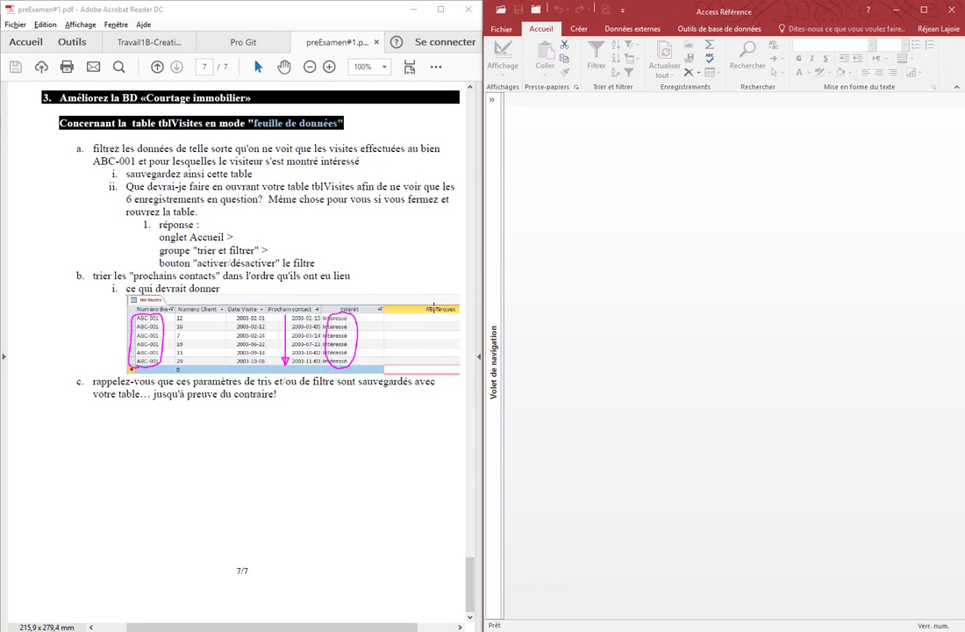
Reopen tbl Visites and reactivate the filter to compare the saved filter and sort order with the exam's expected result.
{"action": "left_click", "coordinate": [496, 102]}
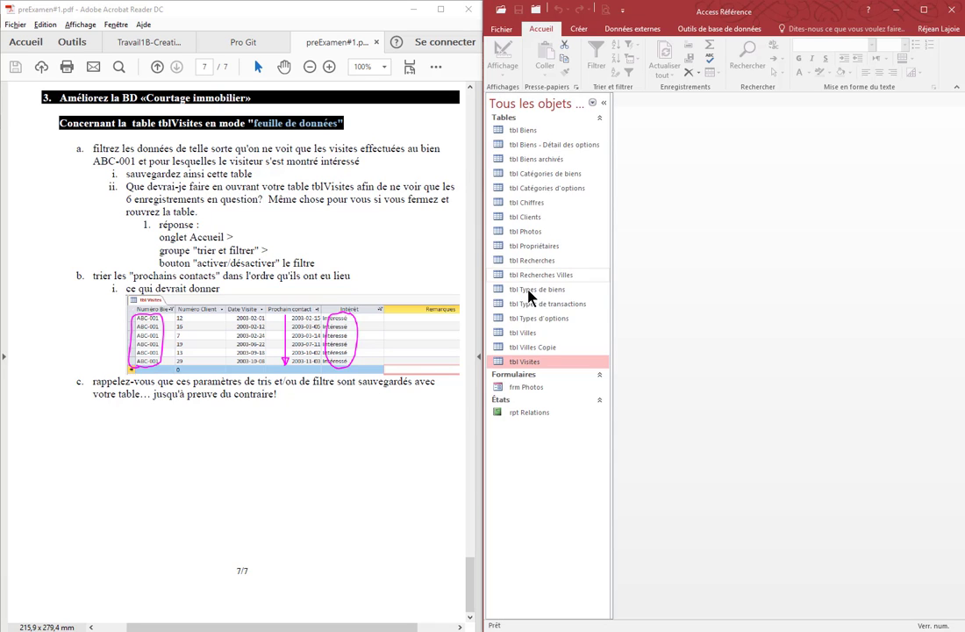
{"action": "double_click", "coordinate": [524, 361]}
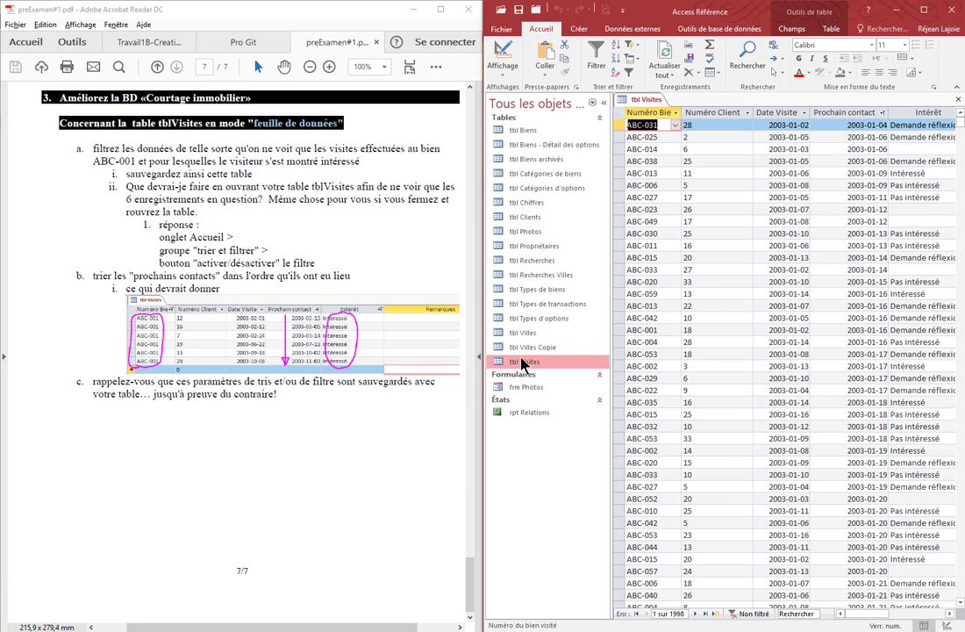
{"action": "left_click", "coordinate": [603, 107]}
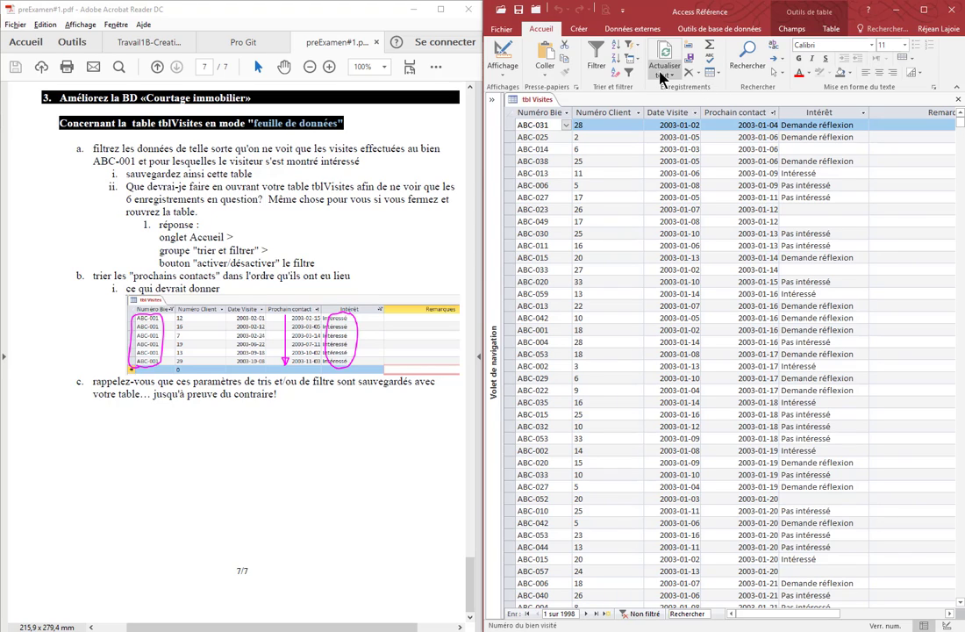
{"action": "left_click", "coordinate": [630, 75]}
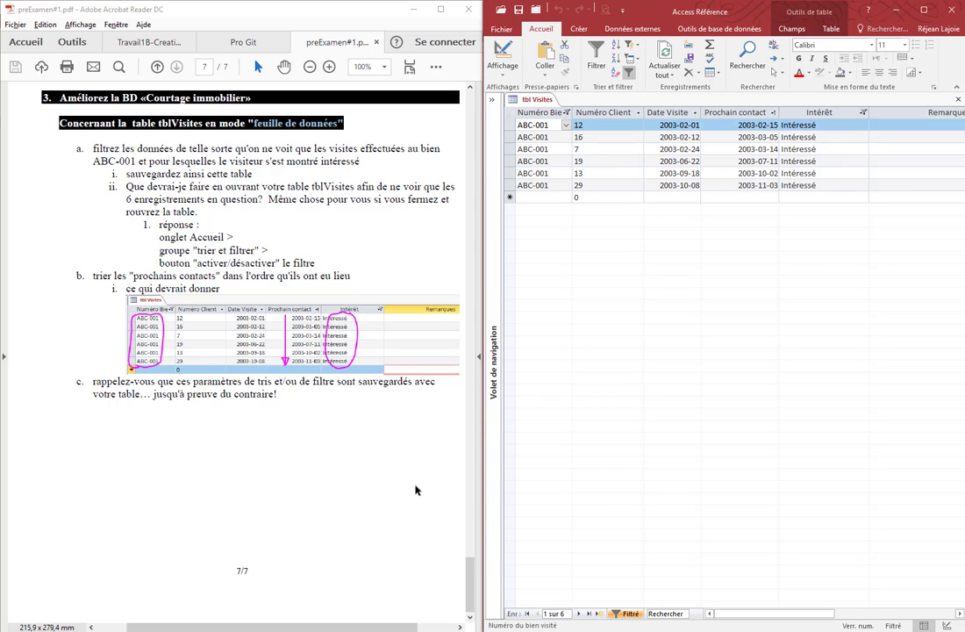
{"action": "mouse_move", "coordinate": [472, 577]}
{"action": "left_mouse_down"}
{"action": "mouse_move", "coordinate": [481, 548]}
{"action": "mouse_move", "coordinate": [473, 581]}
{"action": "left_mouse_up"}
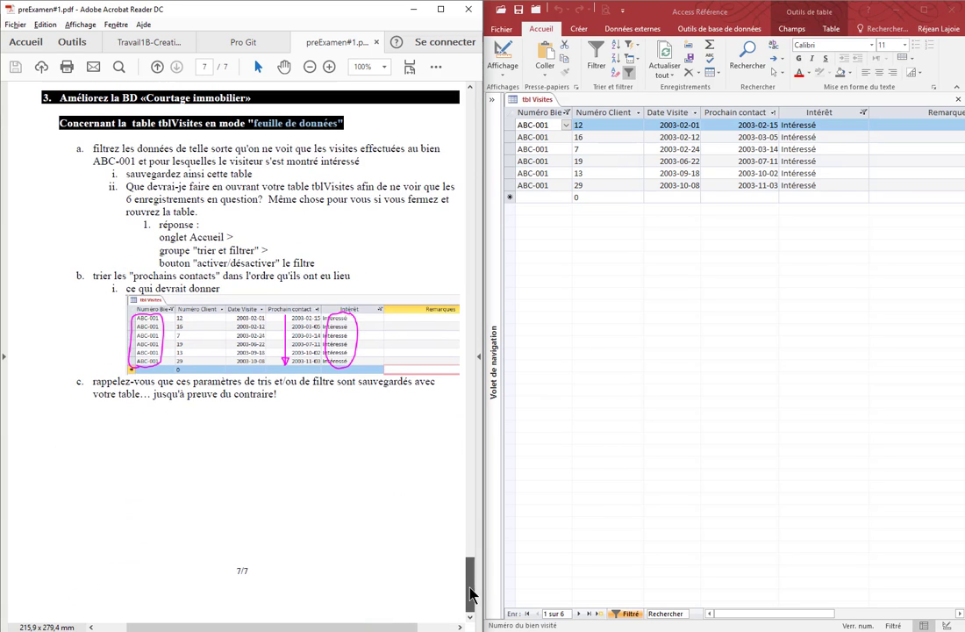